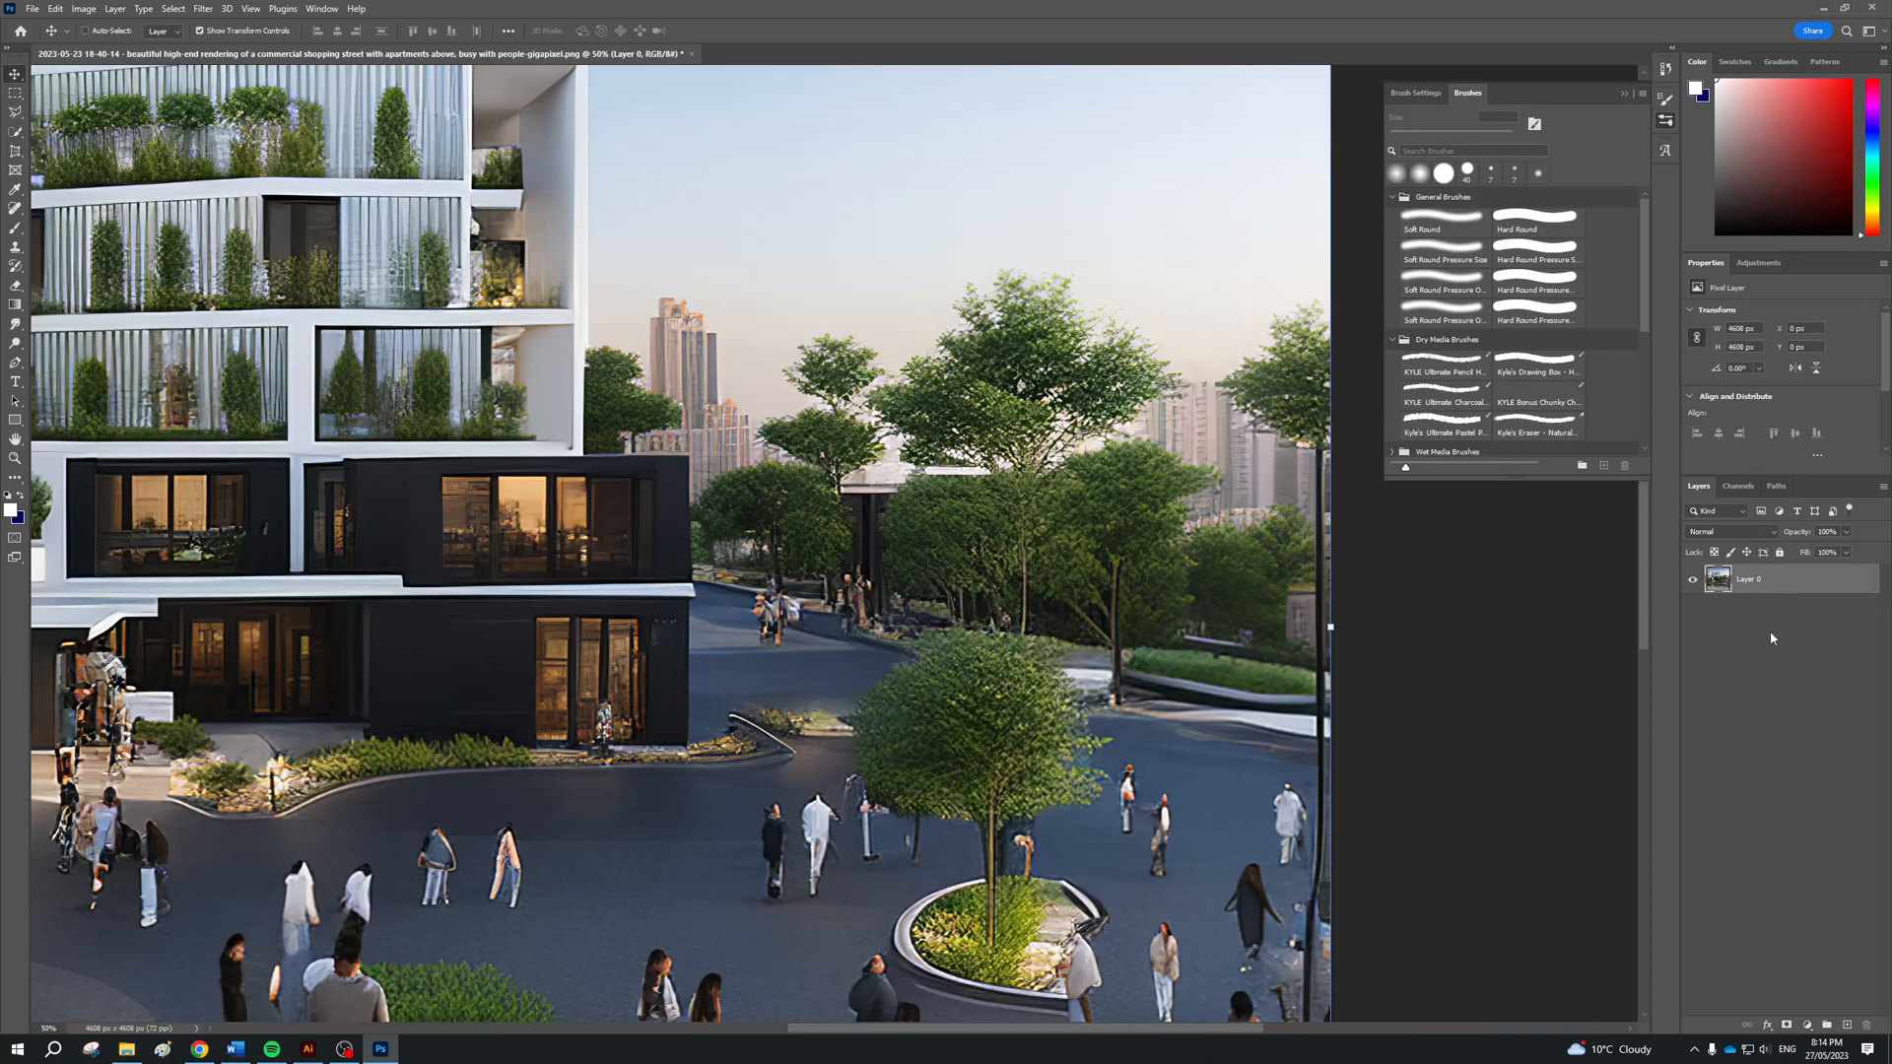
Duplicate the render layer as a backup and hide the upper copy
{"action": "left_click", "coordinate": [1774, 639]}
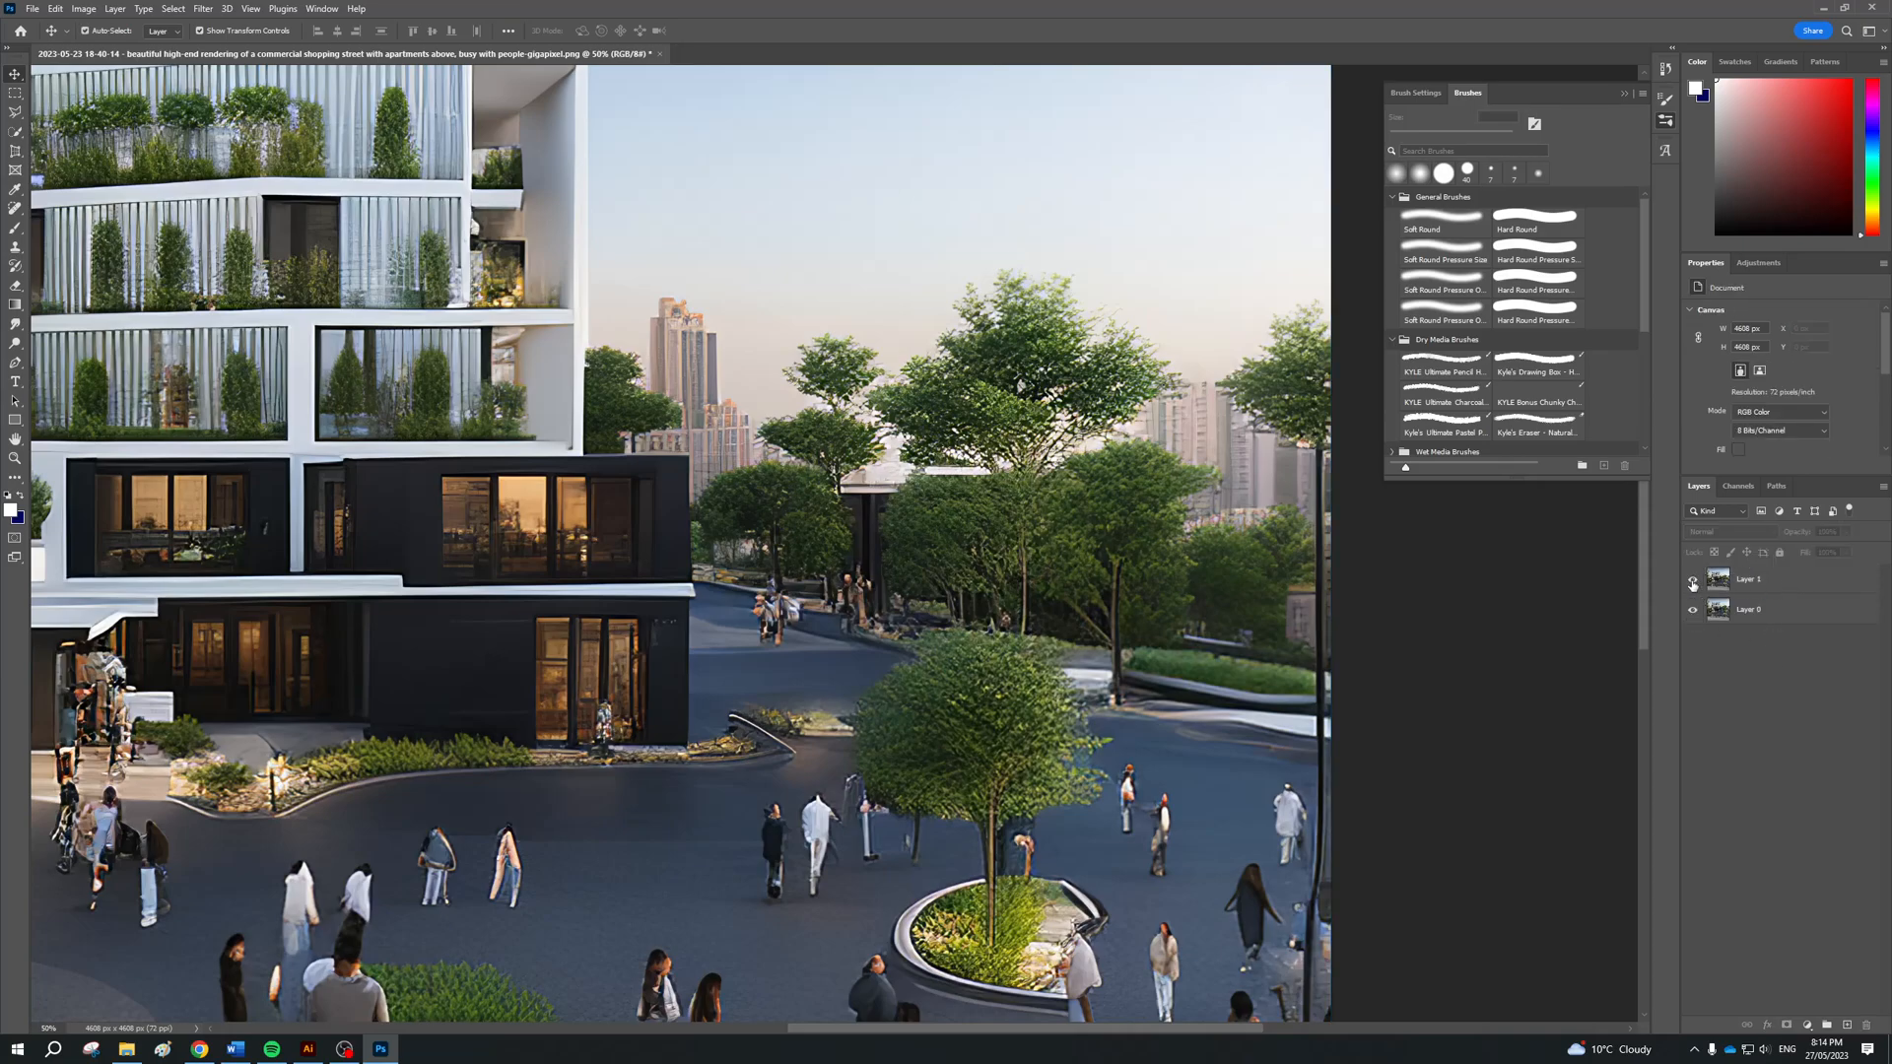
{"action": "left_click", "coordinate": [1693, 611]}
{"action": "left_click", "coordinate": [1693, 611]}
{"action": "left_click_drag", "start_coordinate": [486, 455], "coordinate": [670, 455]}
Switch to Illustrator and extend the third heading to read "USE CONTENT AWARE / LASSI TOOL"
{"action": "key", "text": "alt+Tab"}
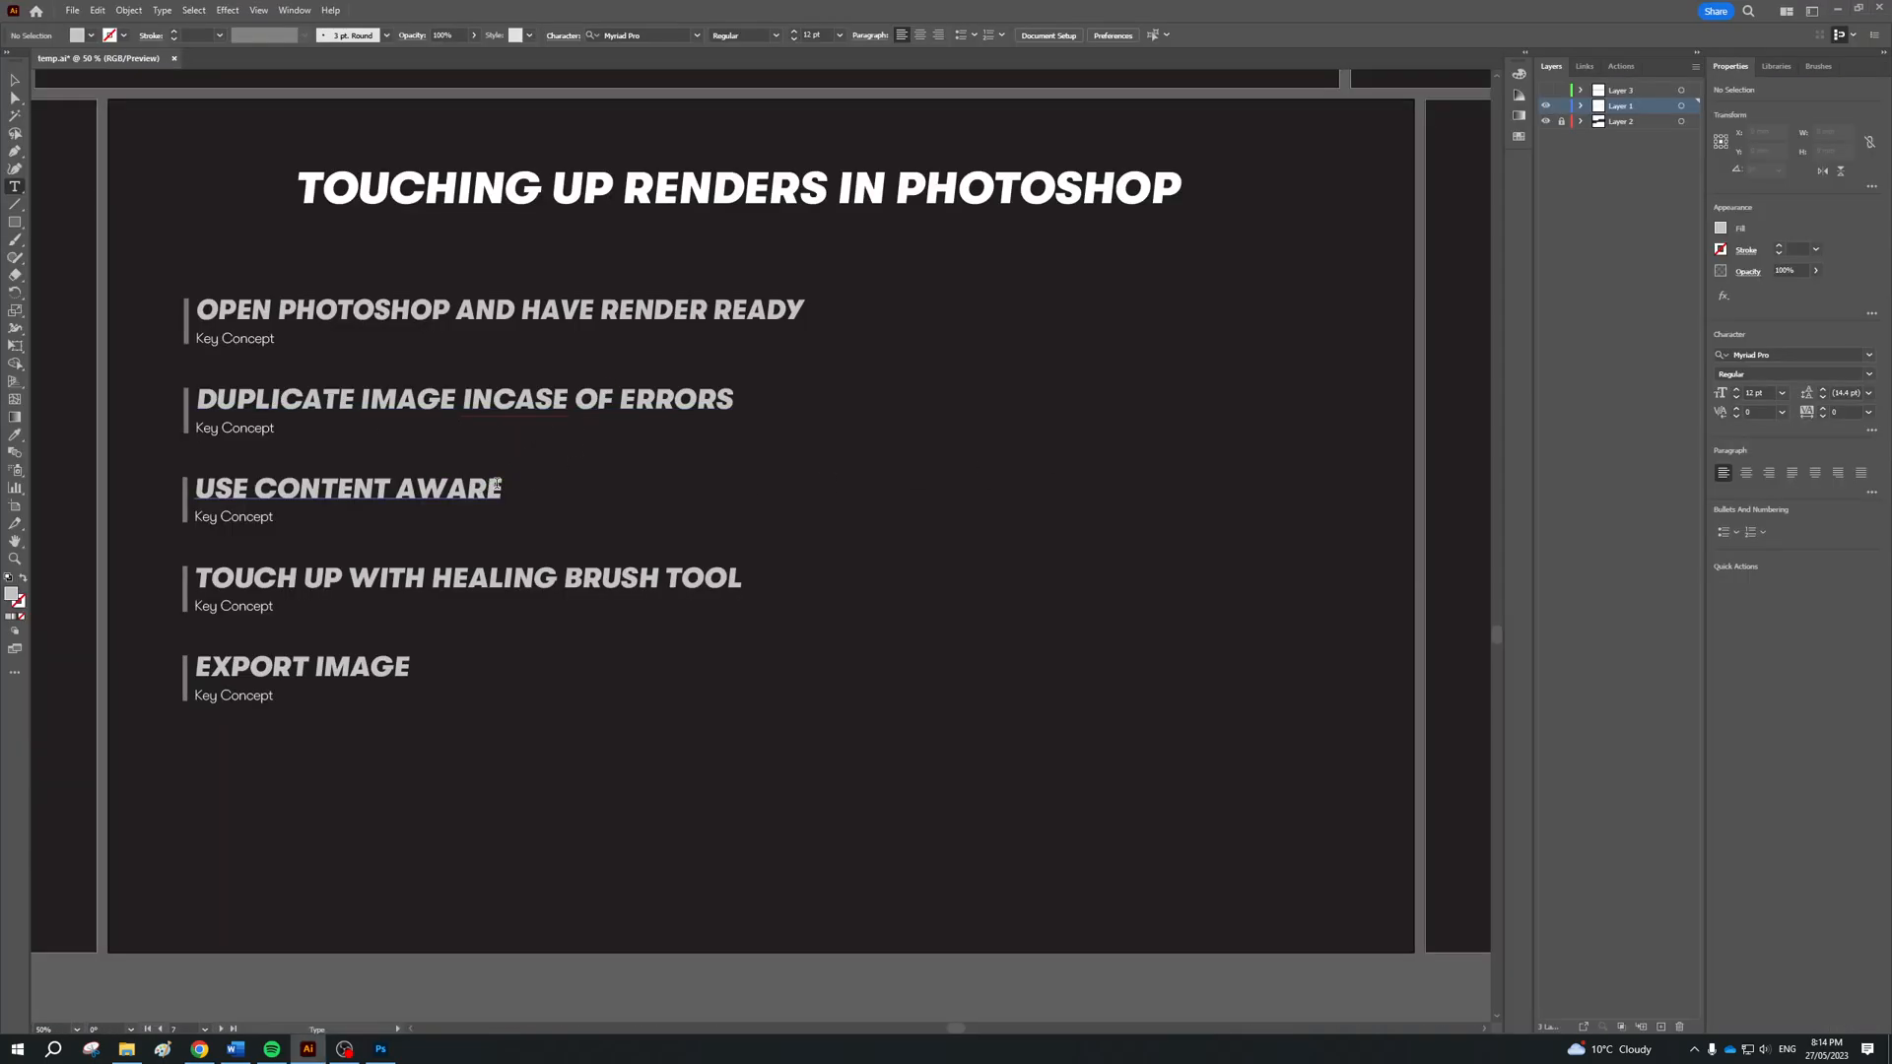
{"action": "left_click", "coordinate": [497, 485]}
{"action": "type", "text": "/"}
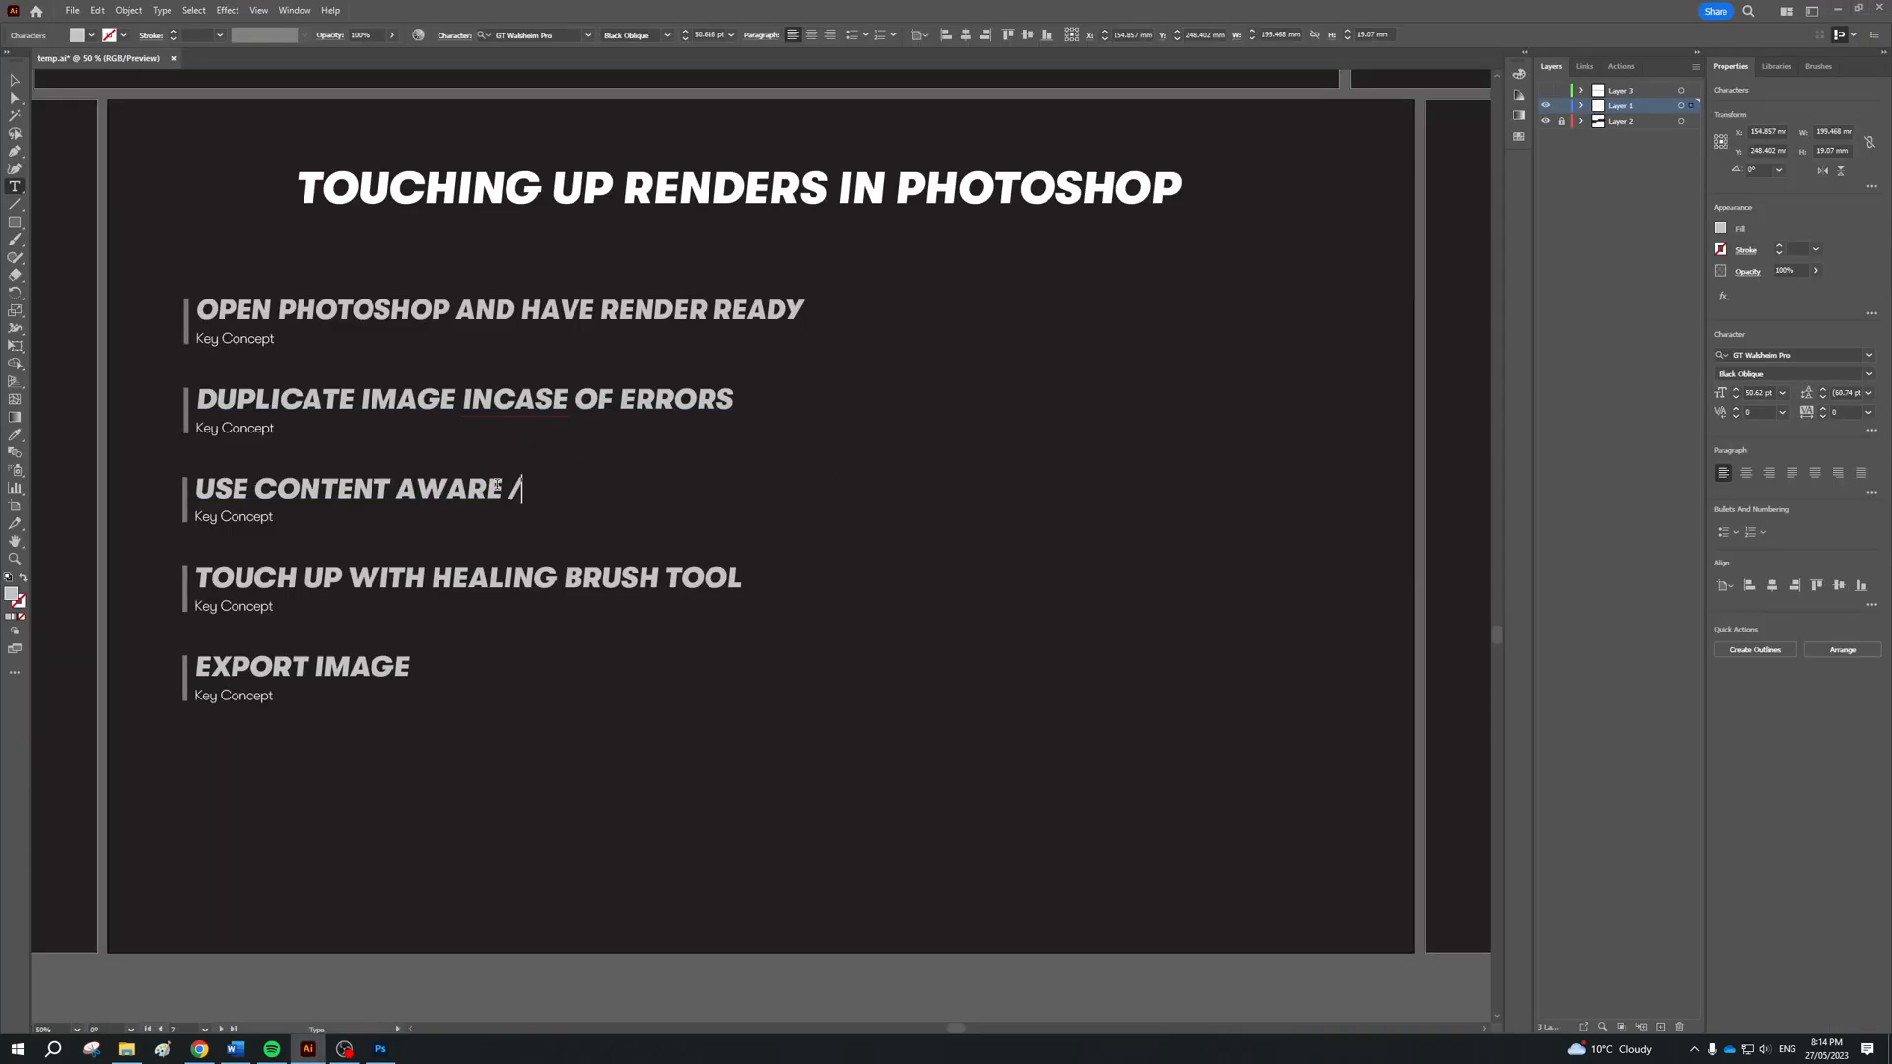
{"action": "type", "text": " LASSI TOOL"}
Switch to Photoshop, activate the Polygonal Lasso Tool and make Layer 0 active for selecting the distant towers
{"action": "key", "text": "alt+Tab"}
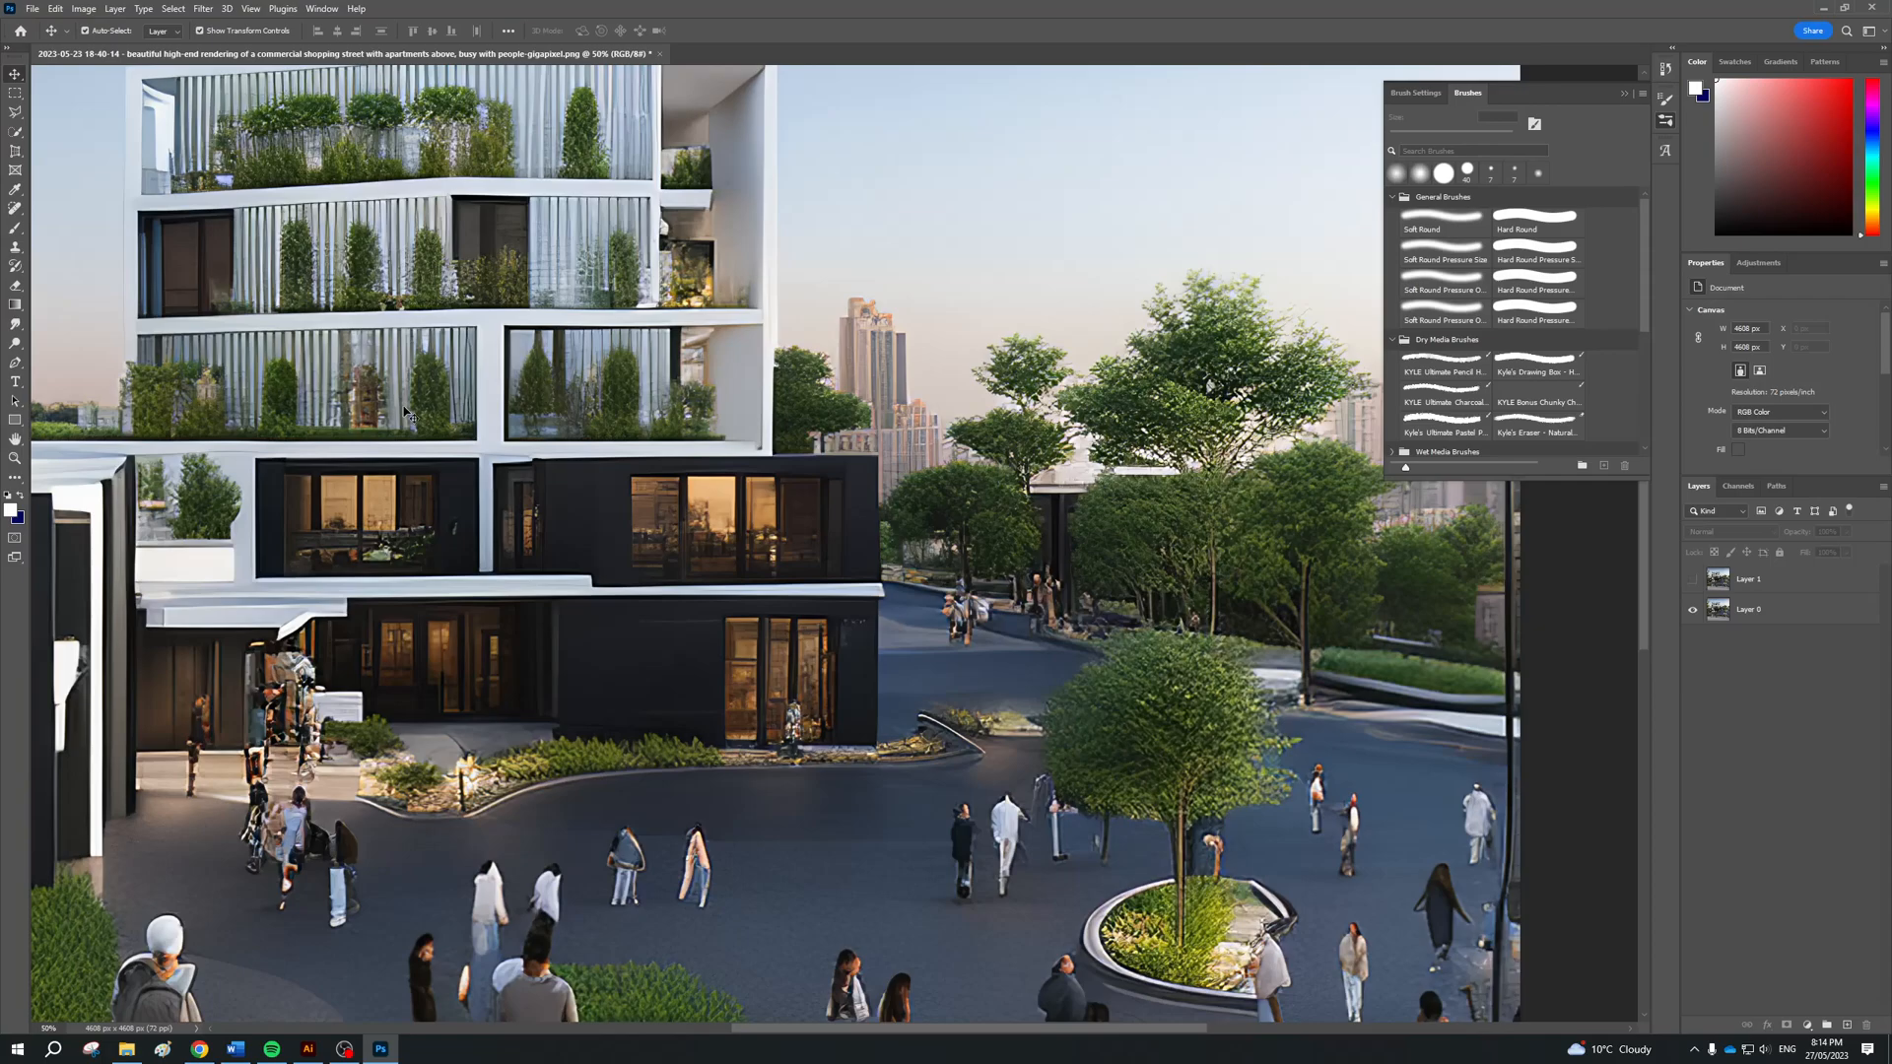
{"action": "left_click", "coordinate": [17, 112]}
{"action": "right_click", "coordinate": [18, 112]}
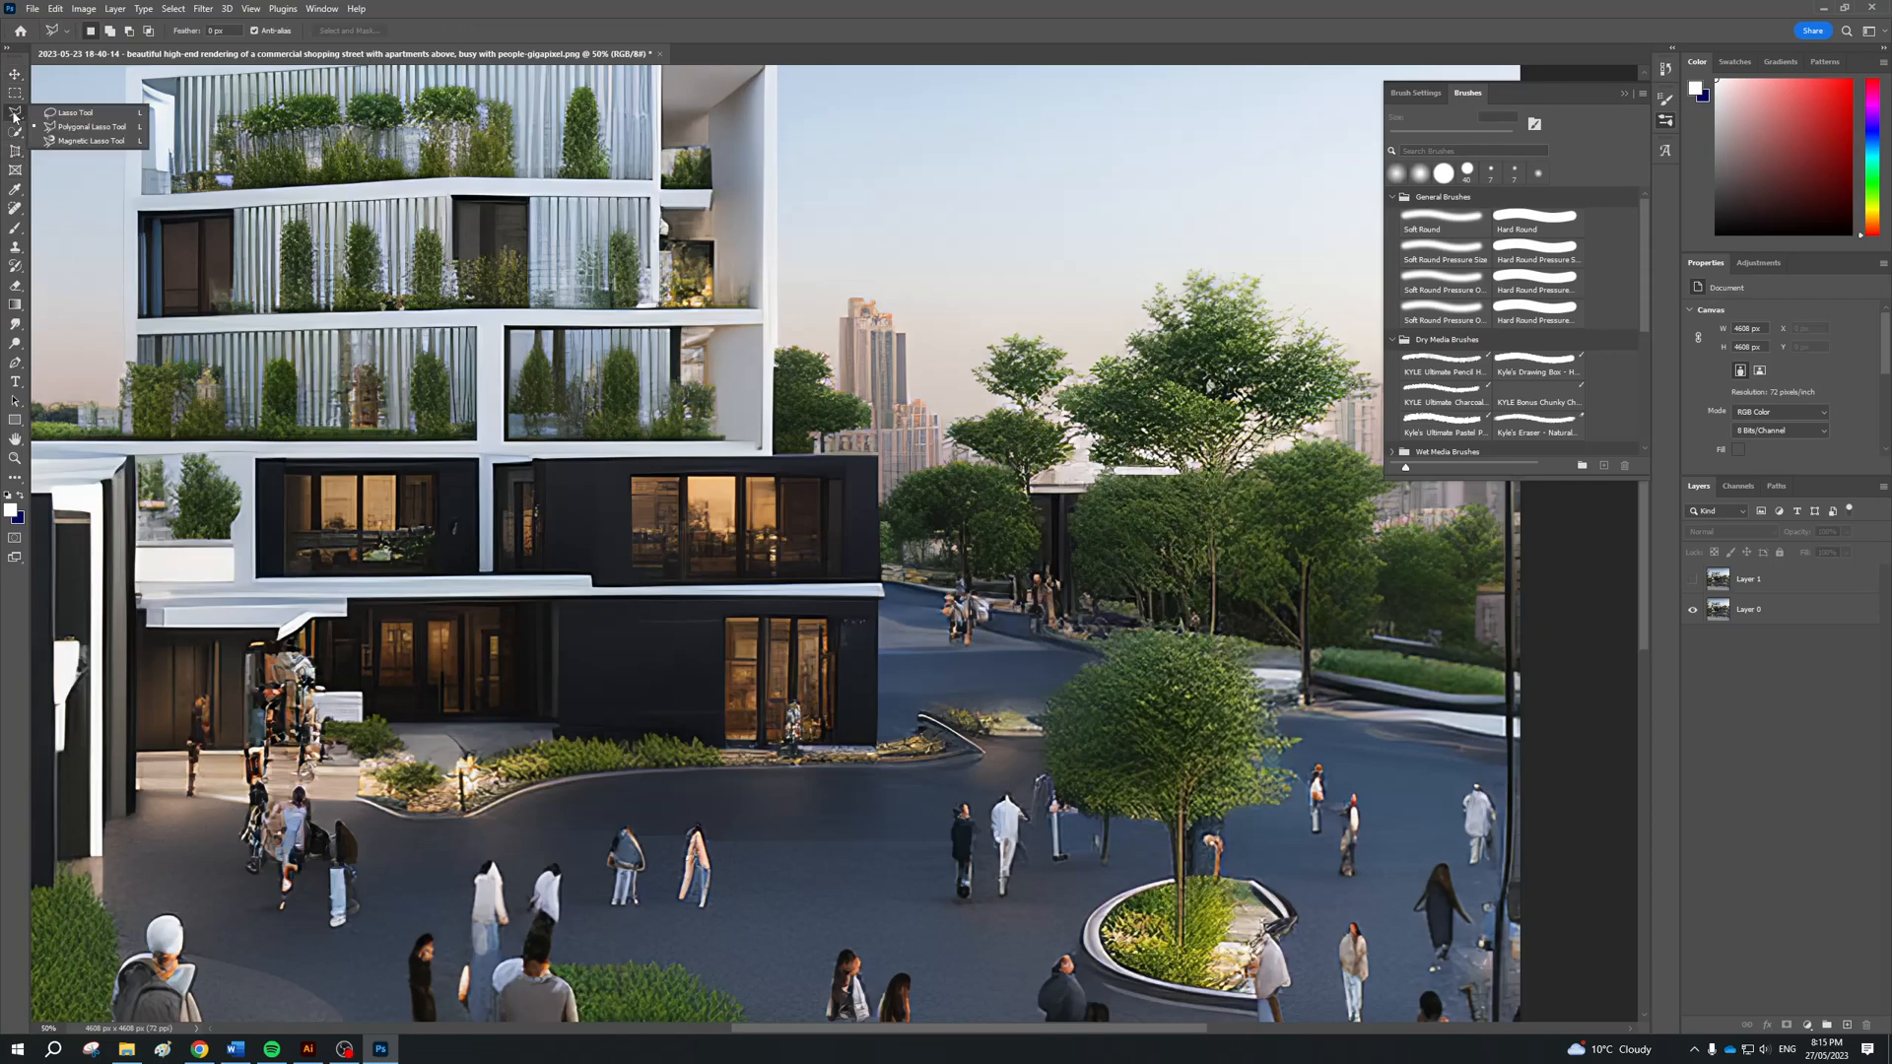
{"action": "left_click", "coordinate": [95, 127]}
{"action": "key", "text": "ctrl+plus"}
{"action": "key", "text": "ctrl+plus"}
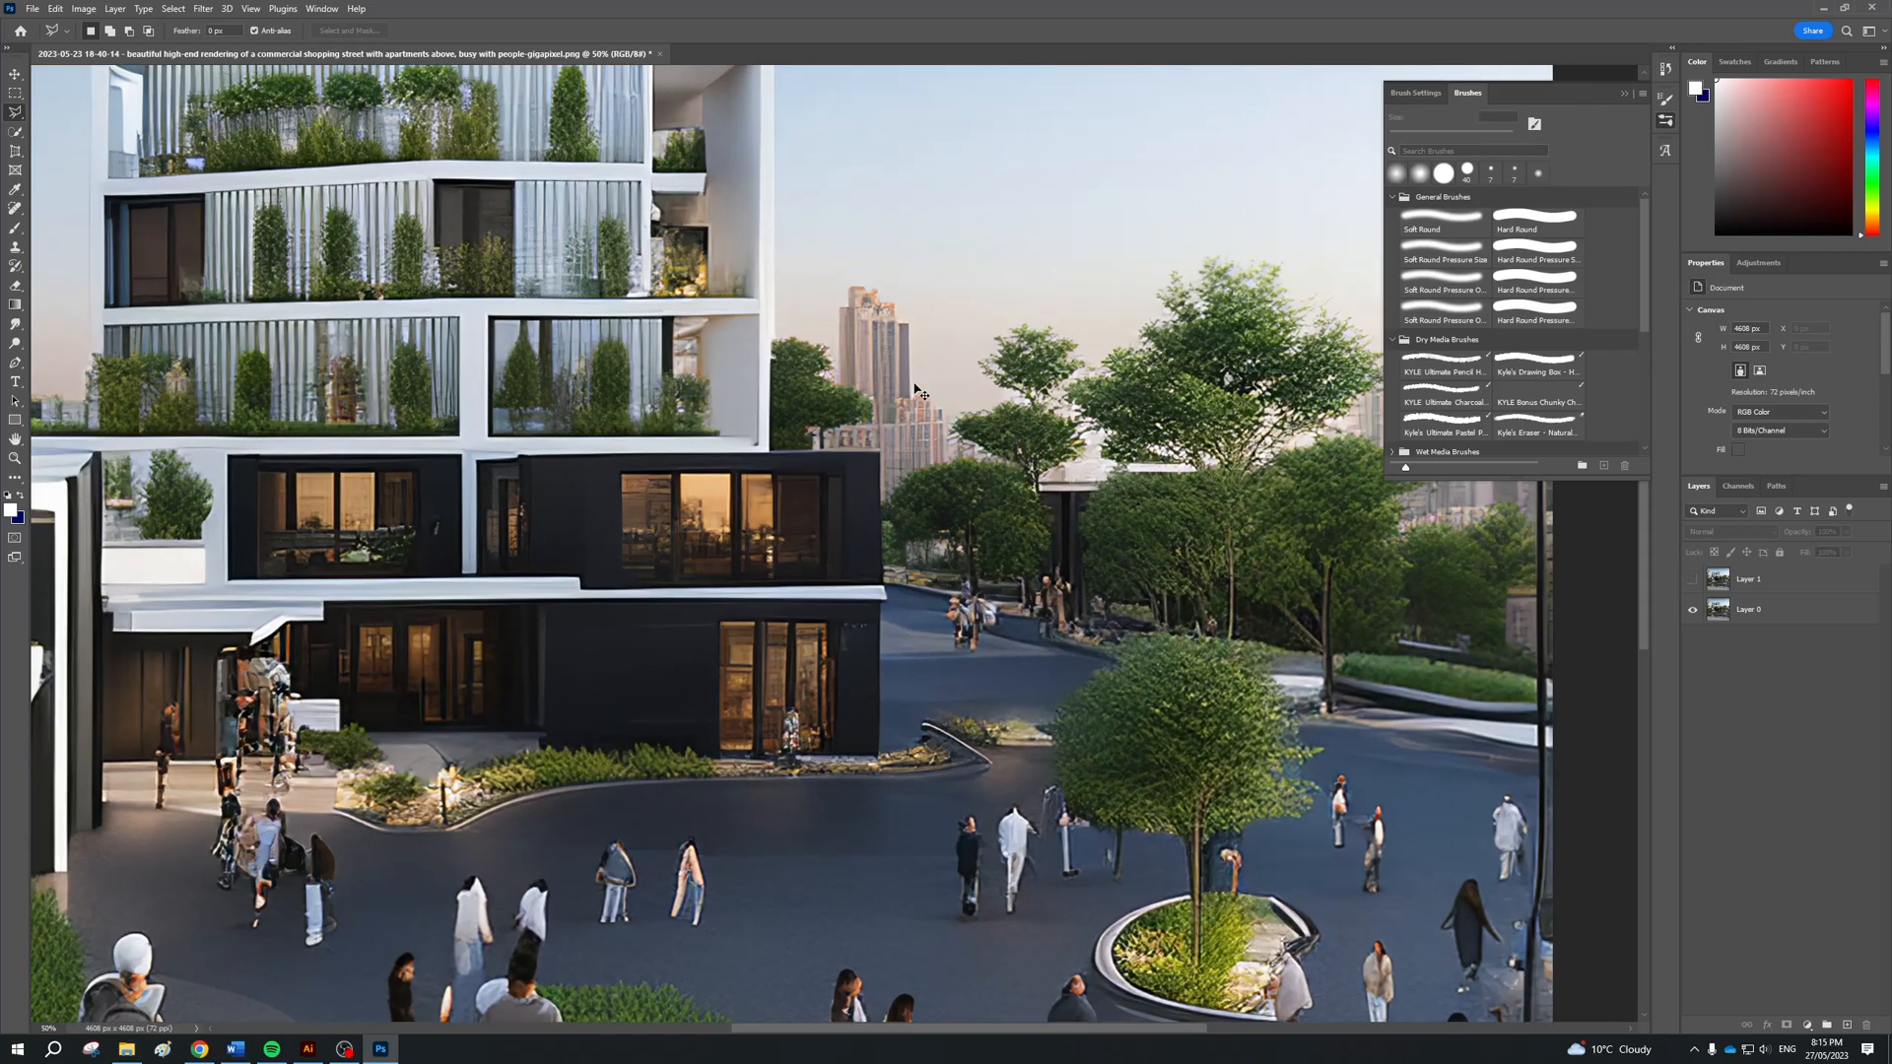
{"action": "scroll", "coordinate": [926, 343], "scroll_direction": "up", "scroll_amount": 1}
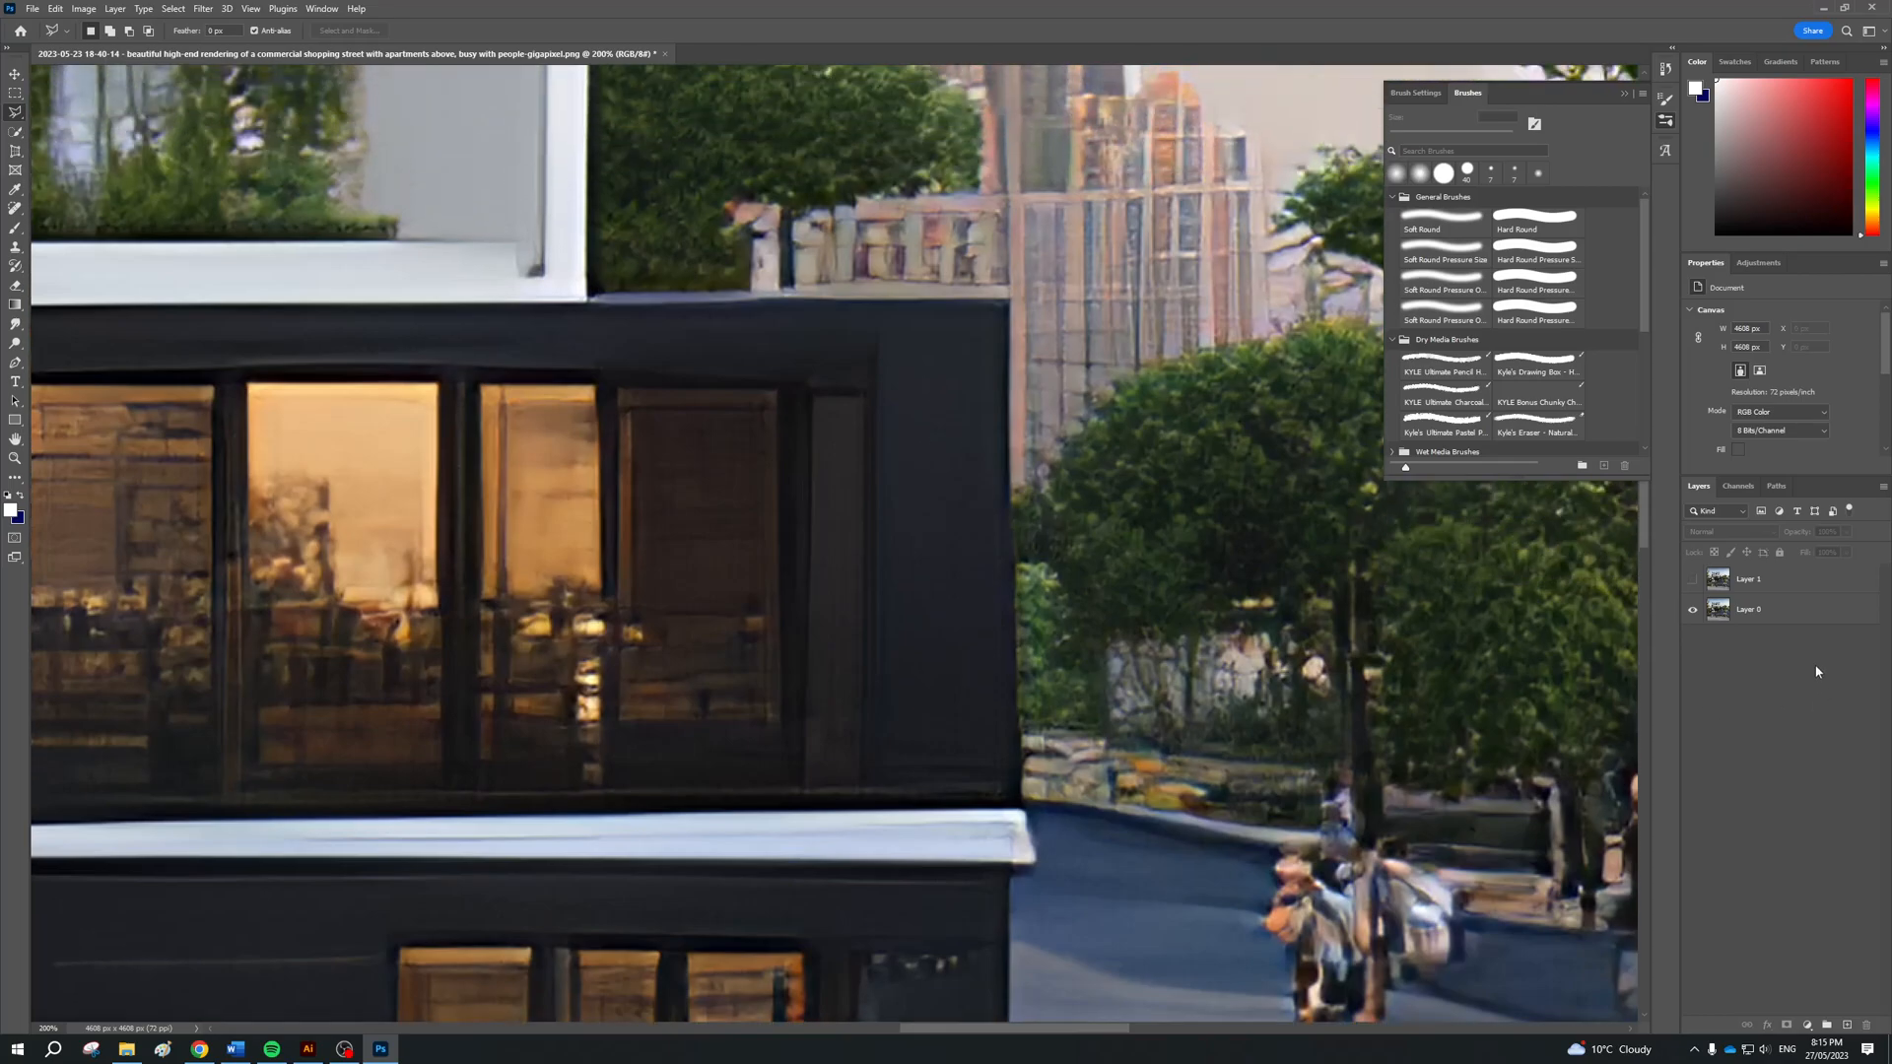
{"action": "left_click", "coordinate": [1815, 608]}
{"action": "scroll", "coordinate": [958, 487], "scroll_direction": "up", "scroll_amount": 2}
{"action": "scroll", "coordinate": [953, 509], "scroll_direction": "right", "scroll_amount": 1}
{"action": "scroll", "coordinate": [953, 510], "scroll_direction": "up", "scroll_amount": 3}
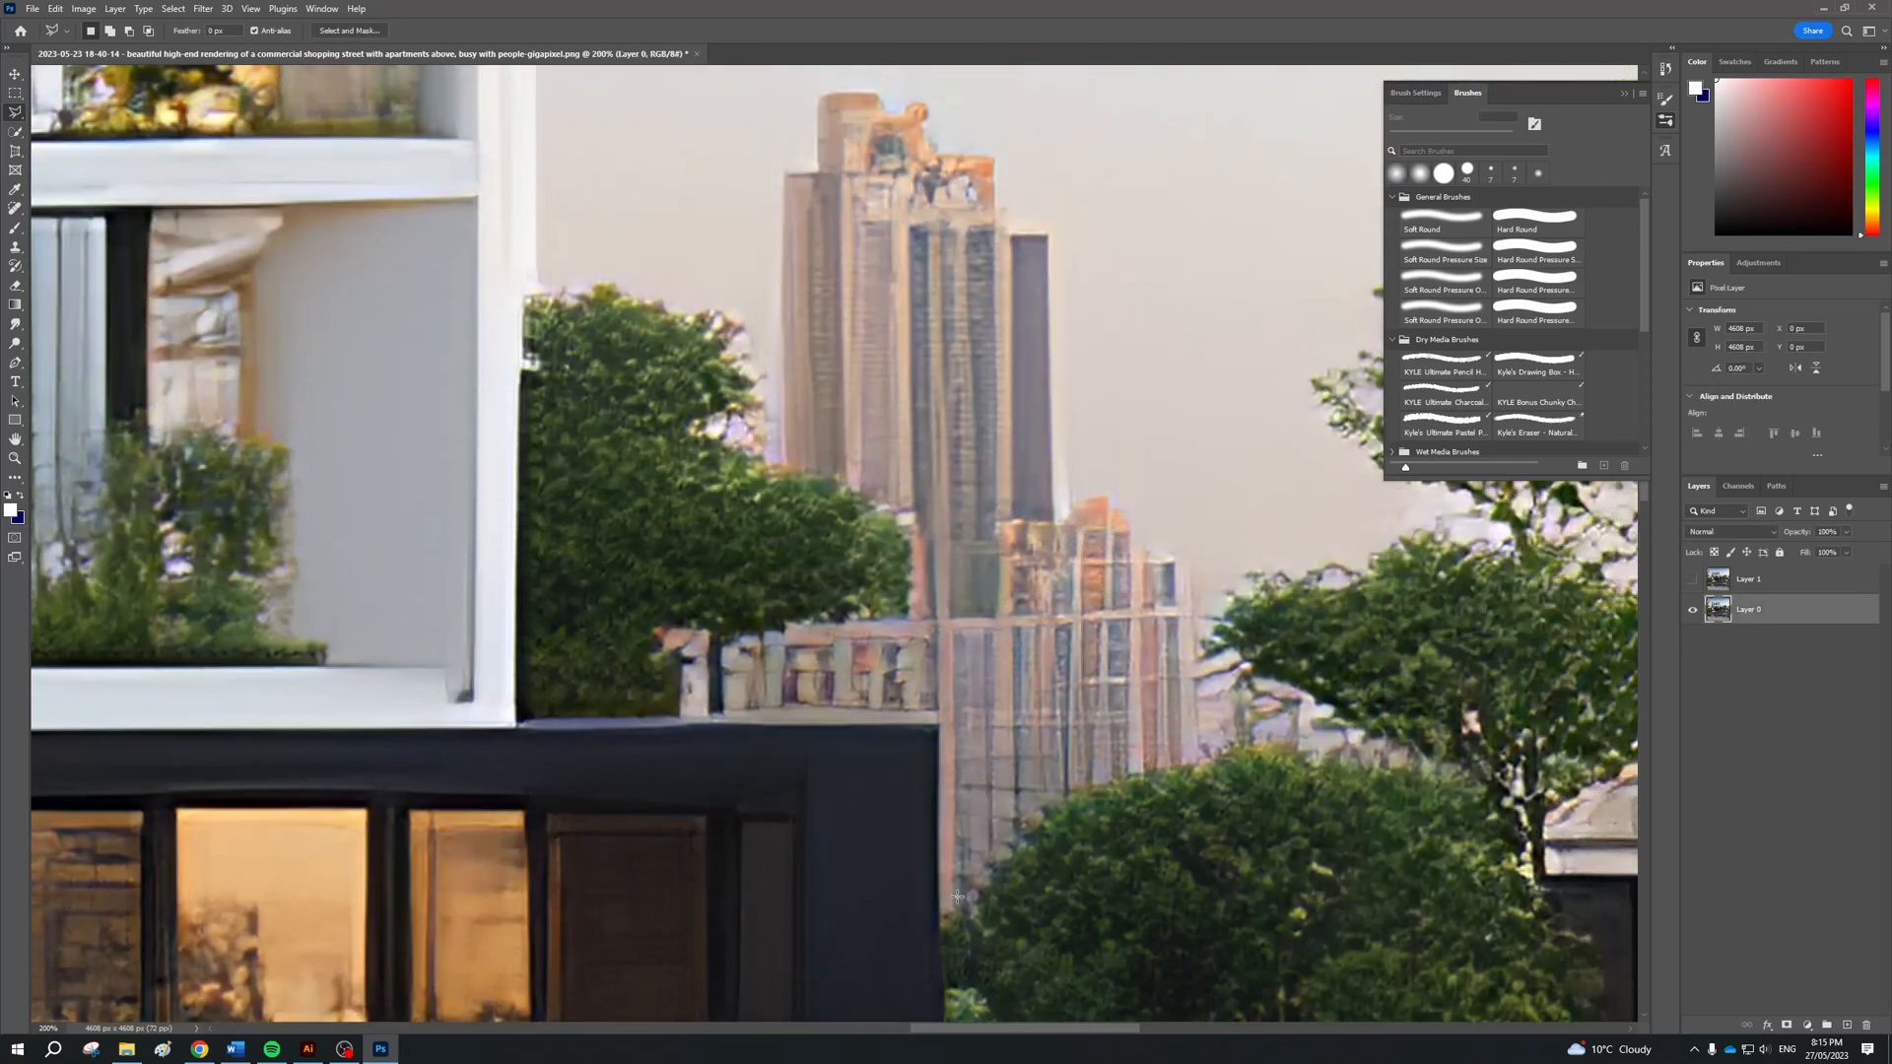
Start a lasso outline at the towers' base, following the dark building's corner, the low block and the adjacent tree's edge upward
{"action": "left_click", "coordinate": [943, 908]}
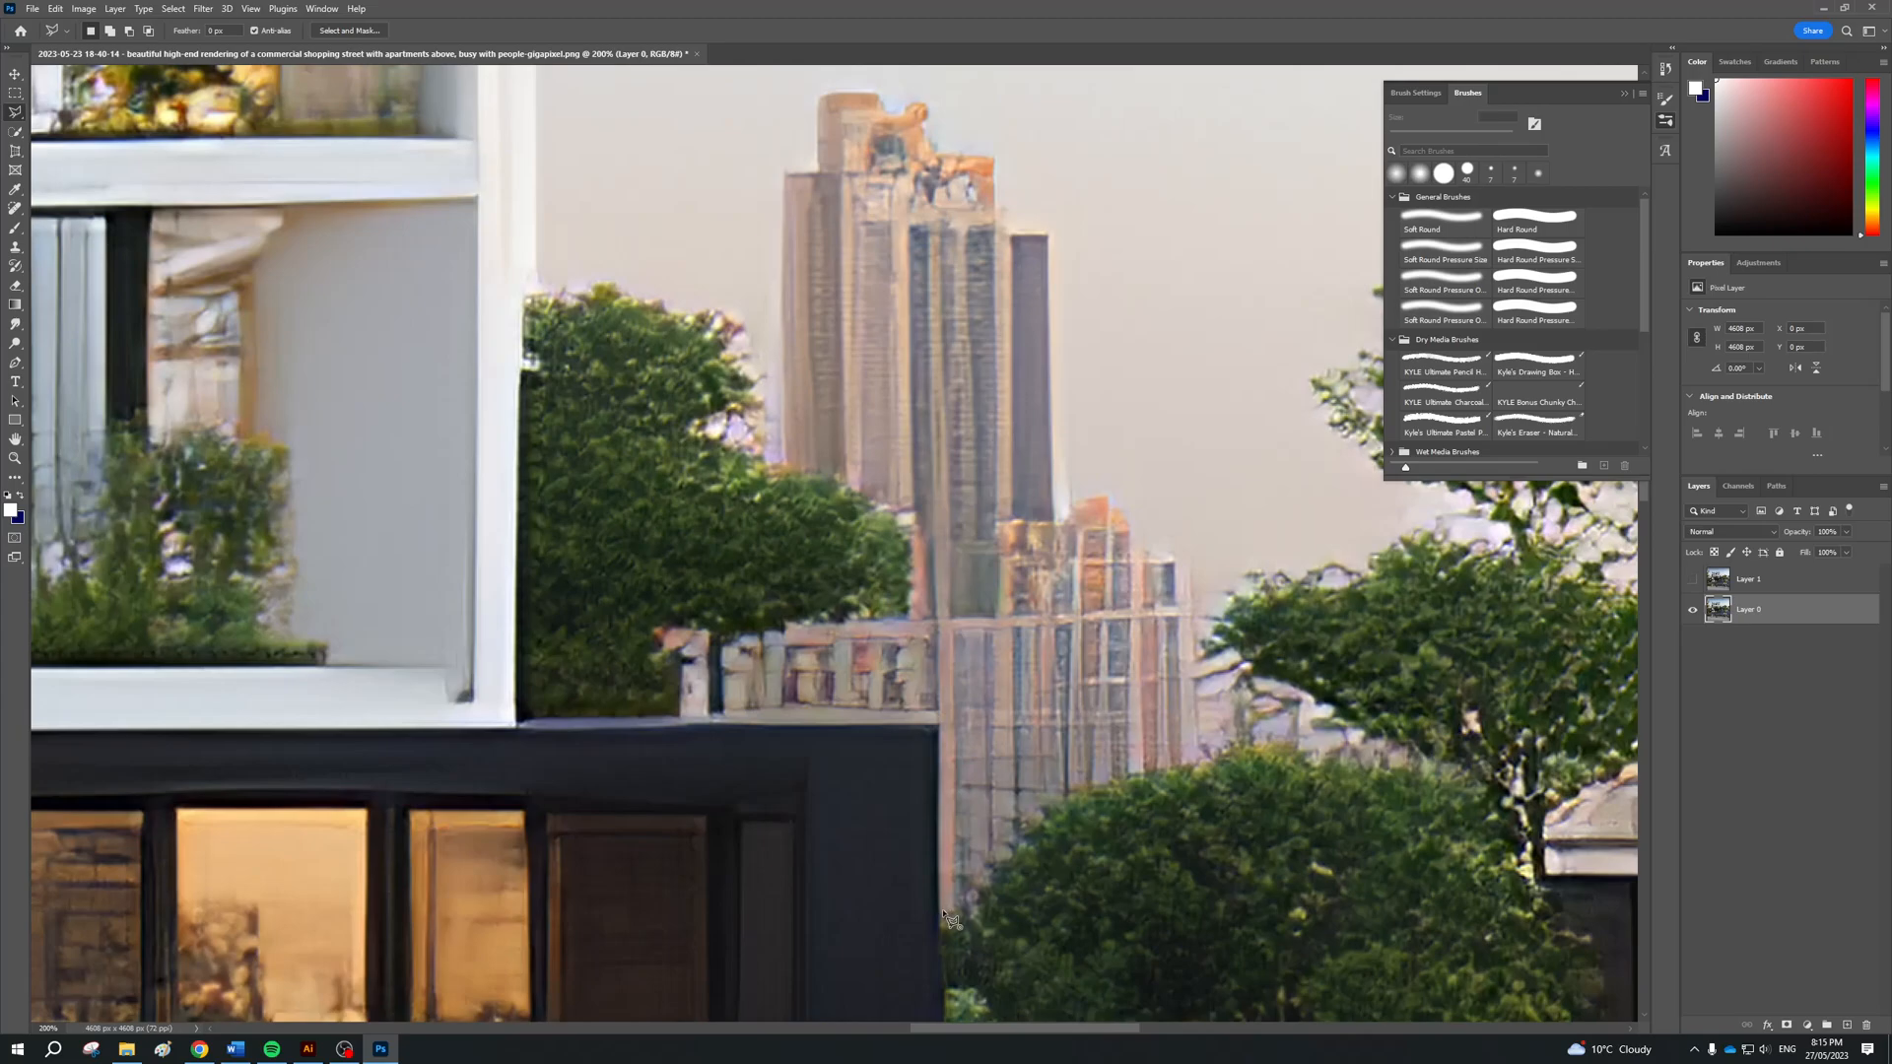
{"action": "left_click", "coordinate": [943, 720]}
{"action": "left_click", "coordinate": [728, 721]}
{"action": "left_click", "coordinate": [724, 649]}
{"action": "left_click", "coordinate": [744, 638]}
{"action": "left_click", "coordinate": [848, 622]}
{"action": "left_click", "coordinate": [911, 622]}
{"action": "left_click", "coordinate": [850, 477]}
{"action": "left_click", "coordinate": [836, 474]}
{"action": "left_click", "coordinate": [773, 457]}
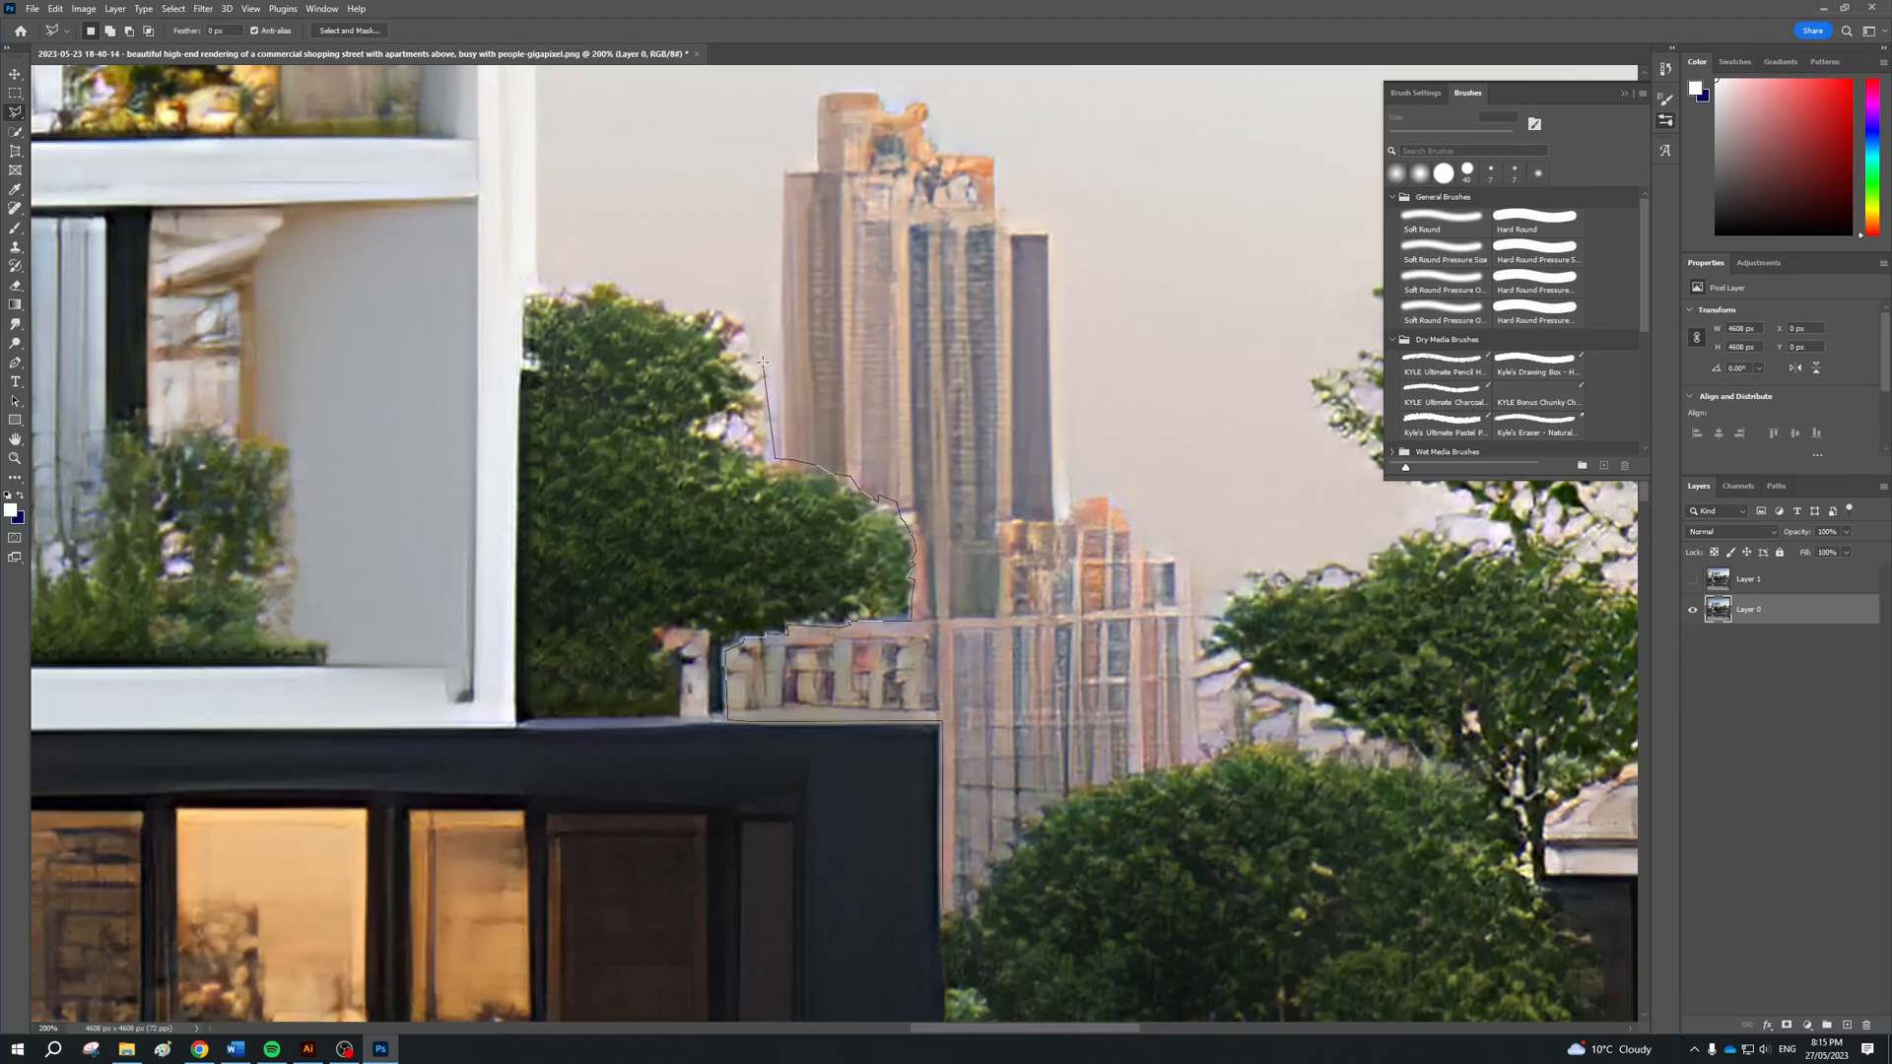
{"action": "left_click", "coordinate": [761, 387]}
{"action": "left_click", "coordinate": [769, 373]}
{"action": "left_click", "coordinate": [752, 365]}
{"action": "left_click", "coordinate": [748, 190]}
{"action": "scroll", "coordinate": [865, 146], "scroll_direction": "down", "scroll_amount": 5}
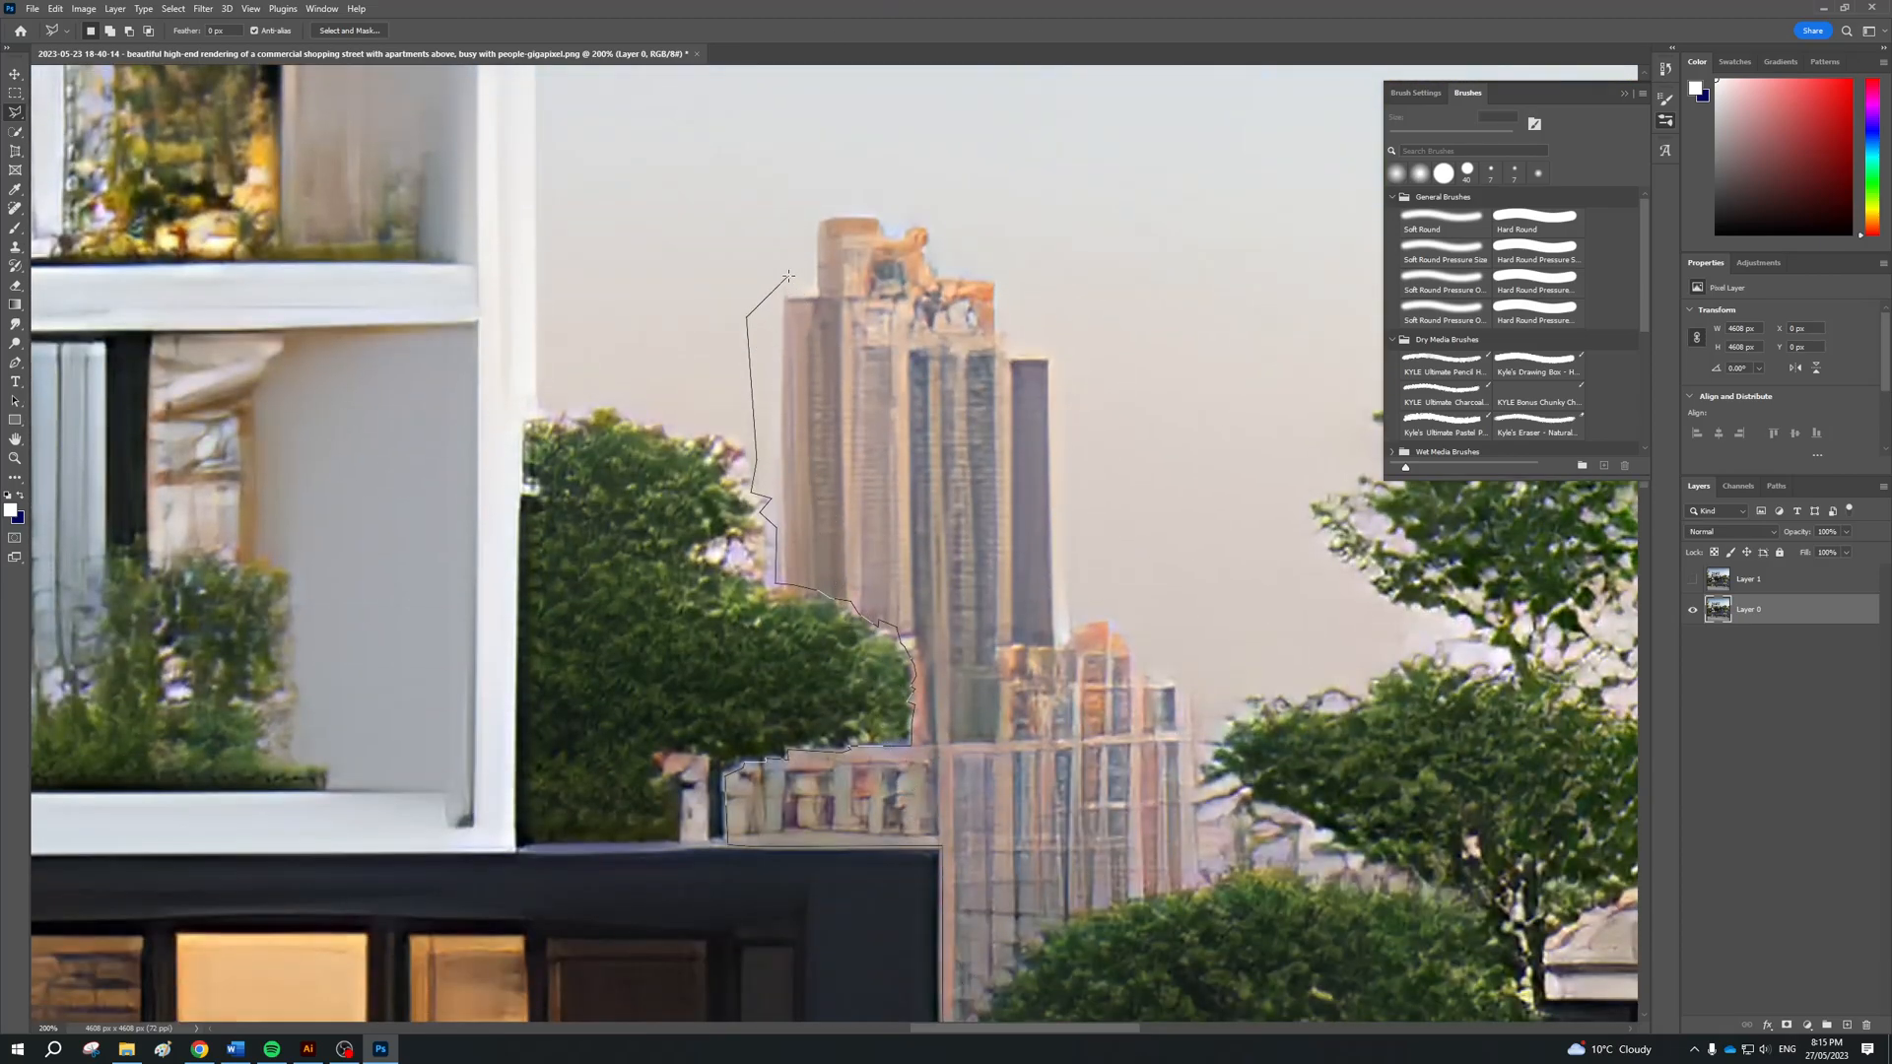
{"action": "key", "text": "BackSpace"}
{"action": "left_click", "coordinate": [582, 292]}
{"action": "left_click", "coordinate": [883, 412]}
{"action": "left_click", "coordinate": [929, 238]}
{"action": "key", "text": "BackSpace"}
{"action": "key", "text": "BackSpace"}
{"action": "key", "text": "BackSpace"}
Continue the lasso outline up and over the tall tower's stepped roof and down its far side
{"action": "left_click", "coordinate": [771, 289]}
{"action": "left_click", "coordinate": [808, 287]}
{"action": "left_click", "coordinate": [807, 207]}
{"action": "left_click", "coordinate": [882, 203]}
{"action": "left_click", "coordinate": [895, 219]}
{"action": "left_click", "coordinate": [936, 250]}
{"action": "left_click", "coordinate": [949, 263]}
{"action": "left_click", "coordinate": [1011, 268]}
{"action": "left_click", "coordinate": [1064, 345]}
{"action": "left_click", "coordinate": [1072, 615]}
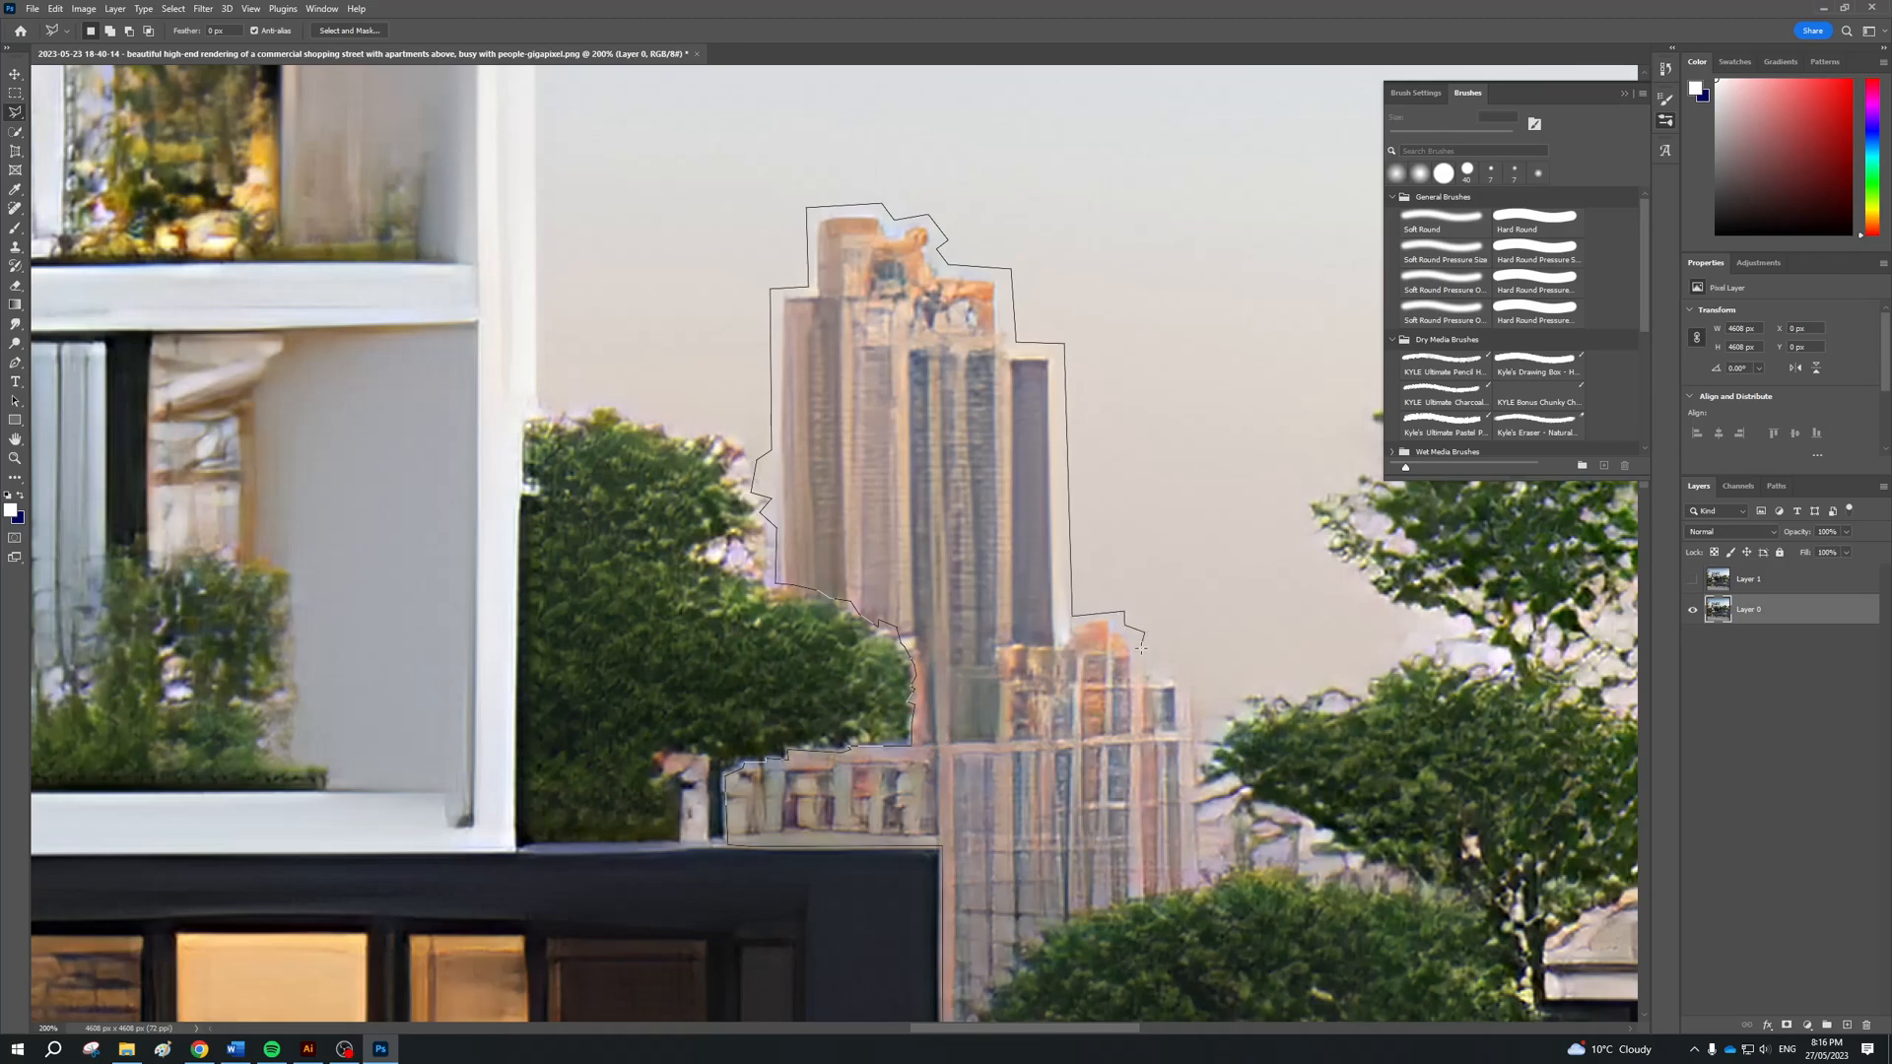
Extend the lasso outline around the shorter tower to the branches of the neighbouring tree
{"action": "left_click", "coordinate": [1204, 684]}
{"action": "left_click", "coordinate": [1191, 791]}
{"action": "left_click", "coordinate": [1227, 784]}
{"action": "left_click", "coordinate": [1195, 807]}
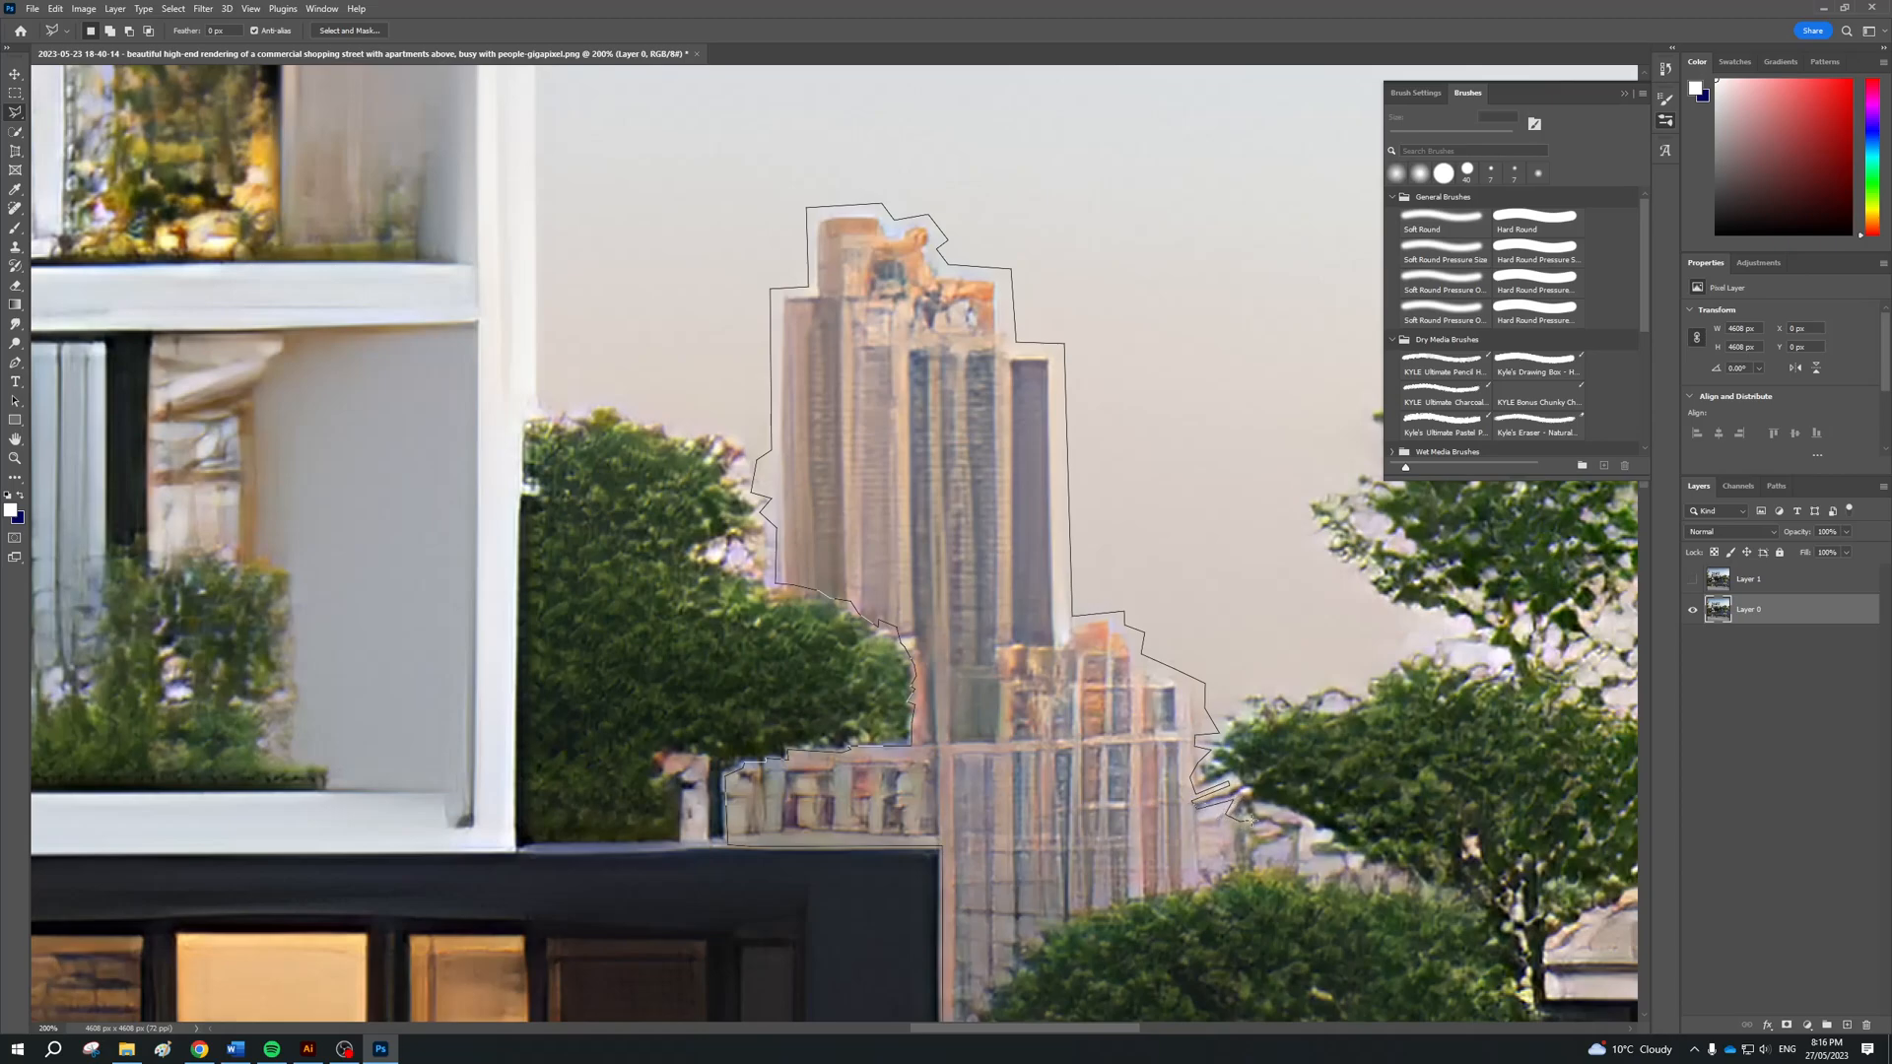
{"action": "left_click", "coordinate": [1274, 829]}
{"action": "left_click", "coordinate": [1248, 835]}
{"action": "left_click", "coordinate": [1265, 846]}
{"action": "key", "text": "BackSpace"}
{"action": "key", "text": "BackSpace"}
{"action": "key", "text": "BackSpace"}
Take the lasso outline around the low rooftops behind the branches and back along the lower tree's crown
{"action": "left_click", "coordinate": [1303, 856]}
{"action": "left_click", "coordinate": [1341, 867]}
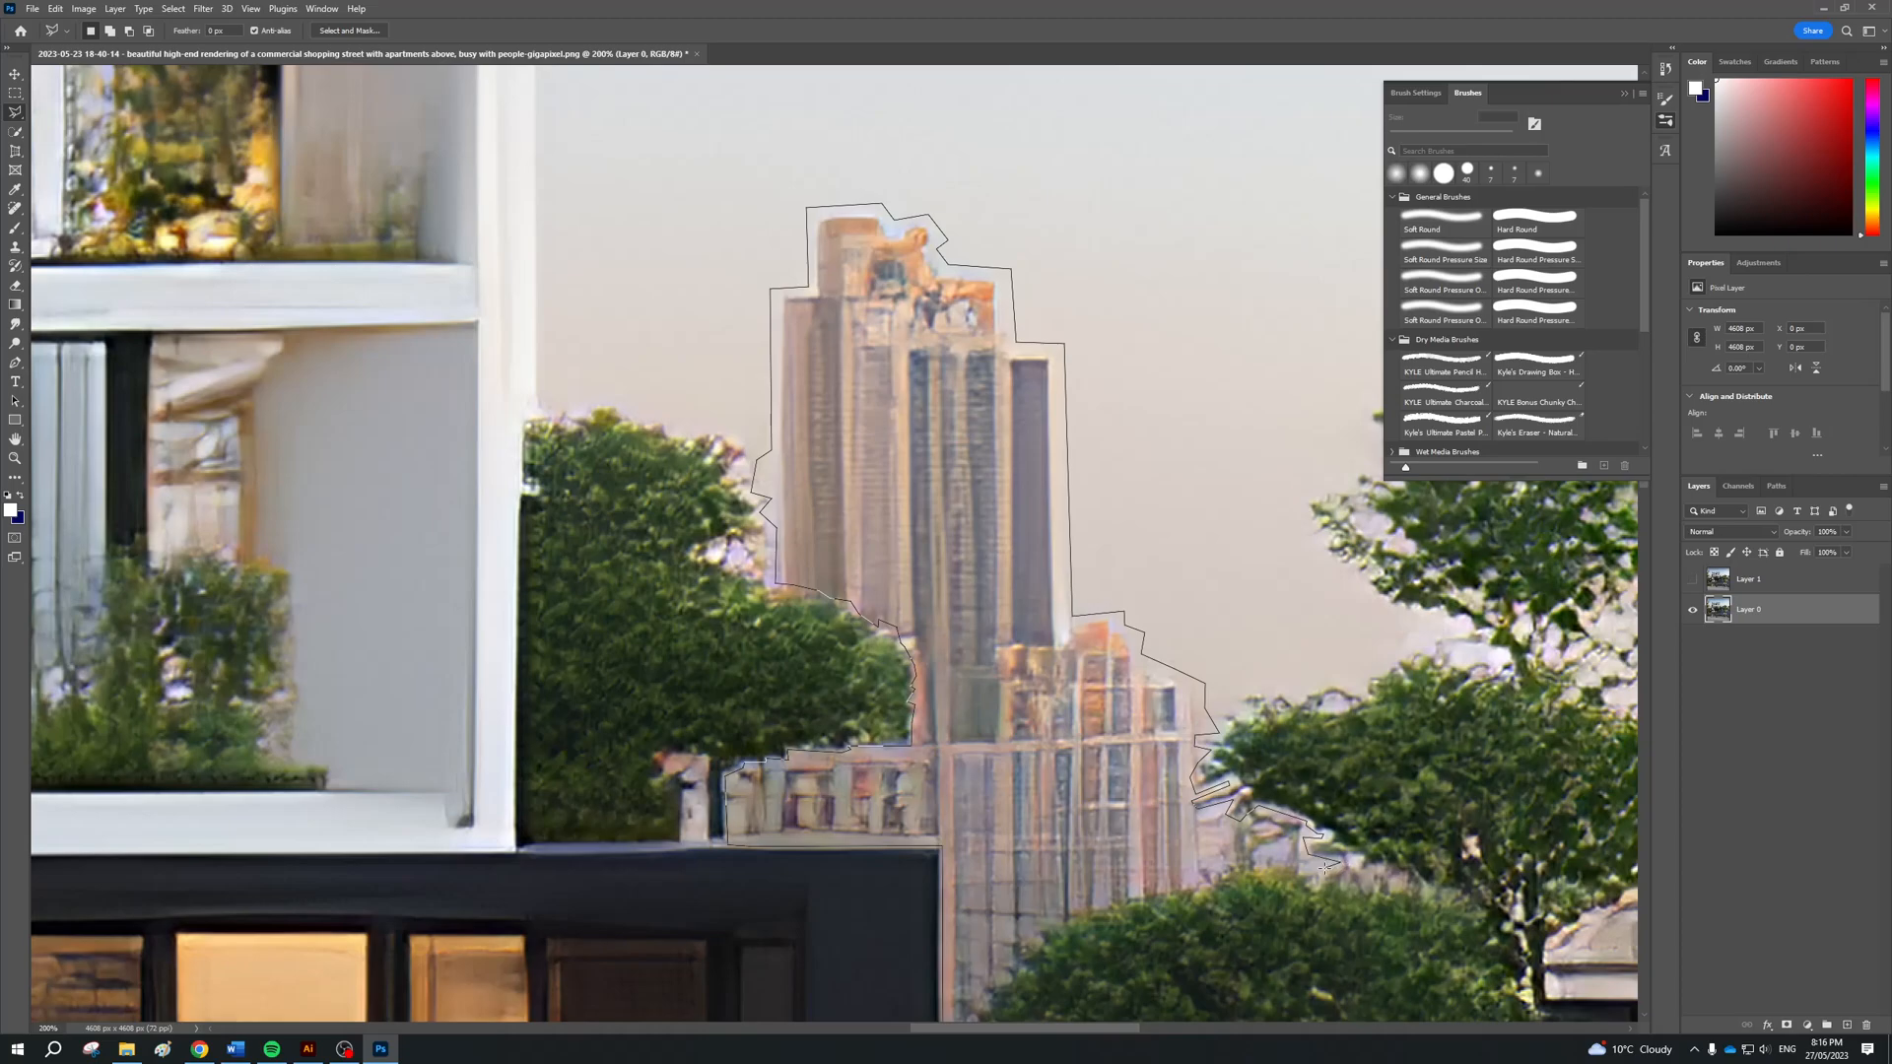
{"action": "left_click", "coordinate": [1195, 873]}
{"action": "left_click", "coordinate": [996, 938]}
Follow the lower tree's jagged edge down to the dark building's wall and close the tower selection
{"action": "scroll", "coordinate": [996, 938], "scroll_direction": "down", "scroll_amount": 4}
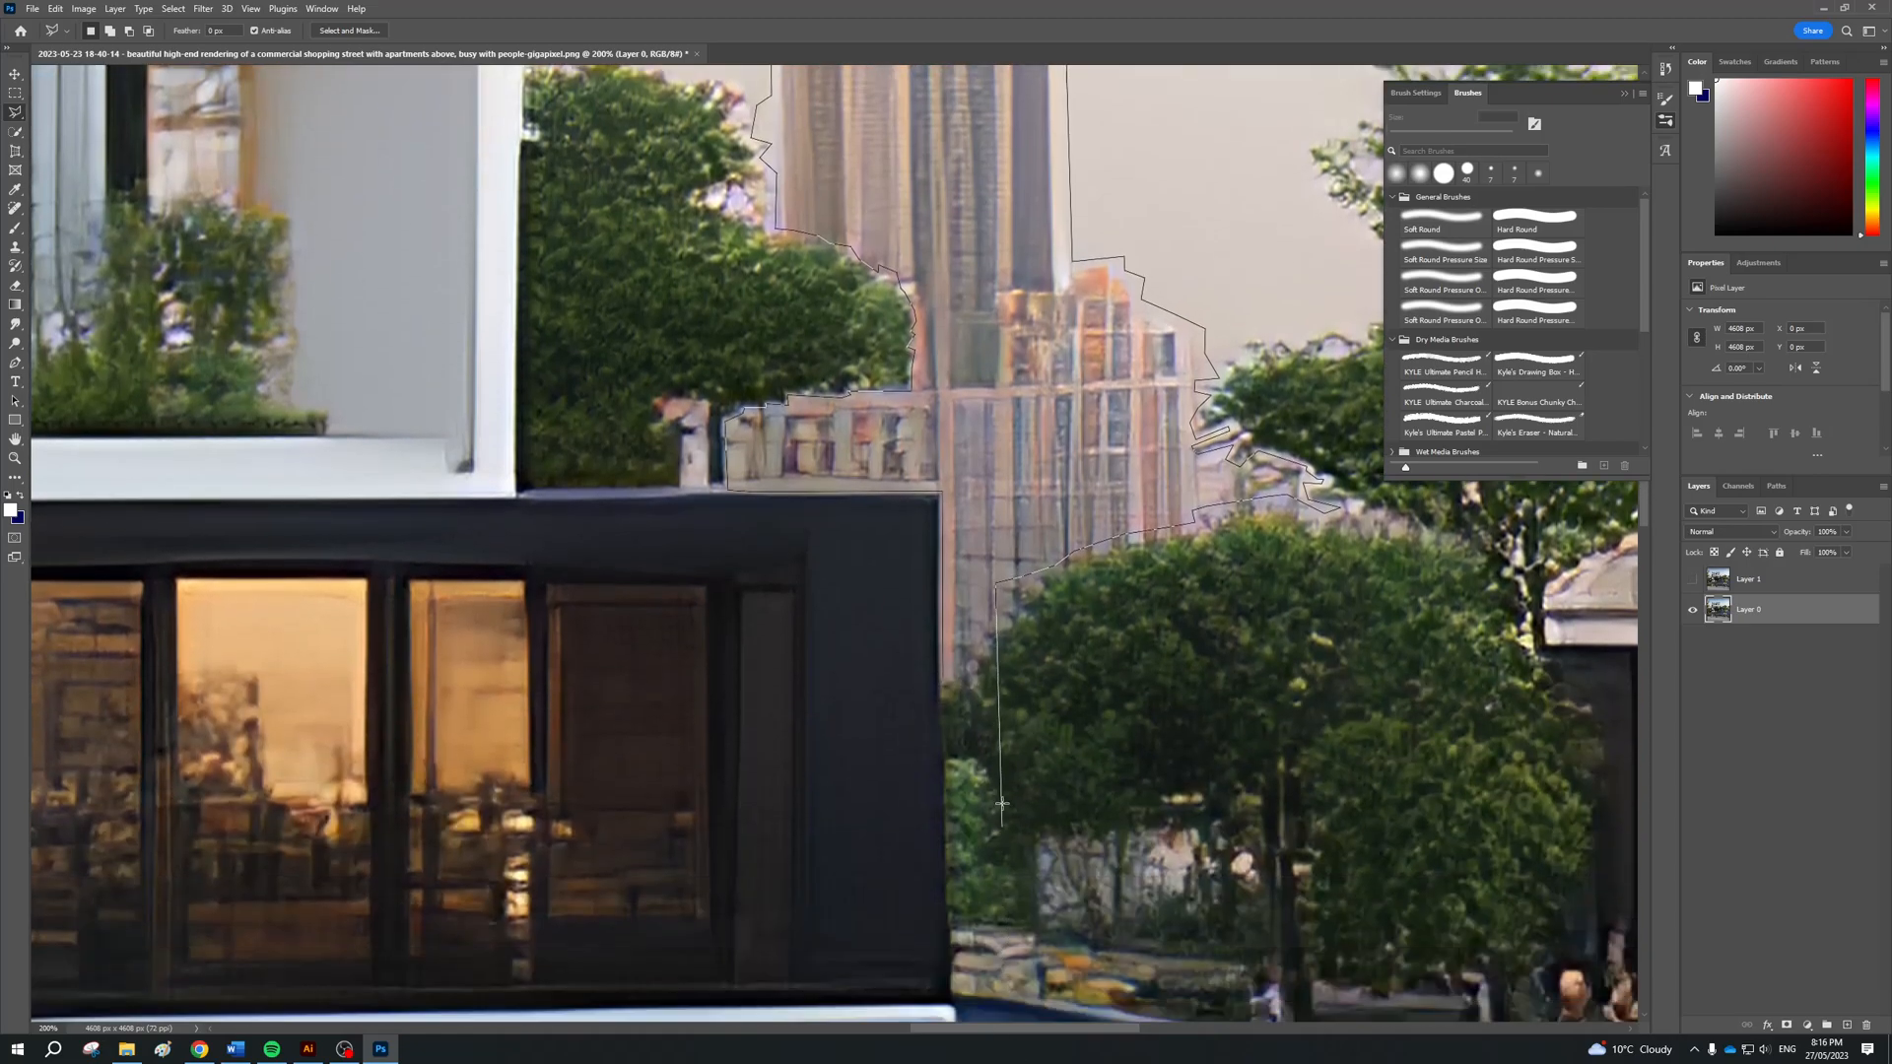
{"action": "left_click", "coordinate": [1000, 600]}
{"action": "left_click", "coordinate": [1013, 600]}
{"action": "left_click", "coordinate": [1006, 611]}
{"action": "left_click", "coordinate": [995, 612]}
{"action": "left_click", "coordinate": [994, 624]}
{"action": "left_click", "coordinate": [969, 626]}
{"action": "left_click", "coordinate": [975, 646]}
{"action": "double_click", "coordinate": [943, 680]}
{"action": "scroll", "coordinate": [997, 527], "scroll_direction": "up", "scroll_amount": 1}
{"action": "scroll", "coordinate": [997, 527], "scroll_direction": "up", "scroll_amount": 2}
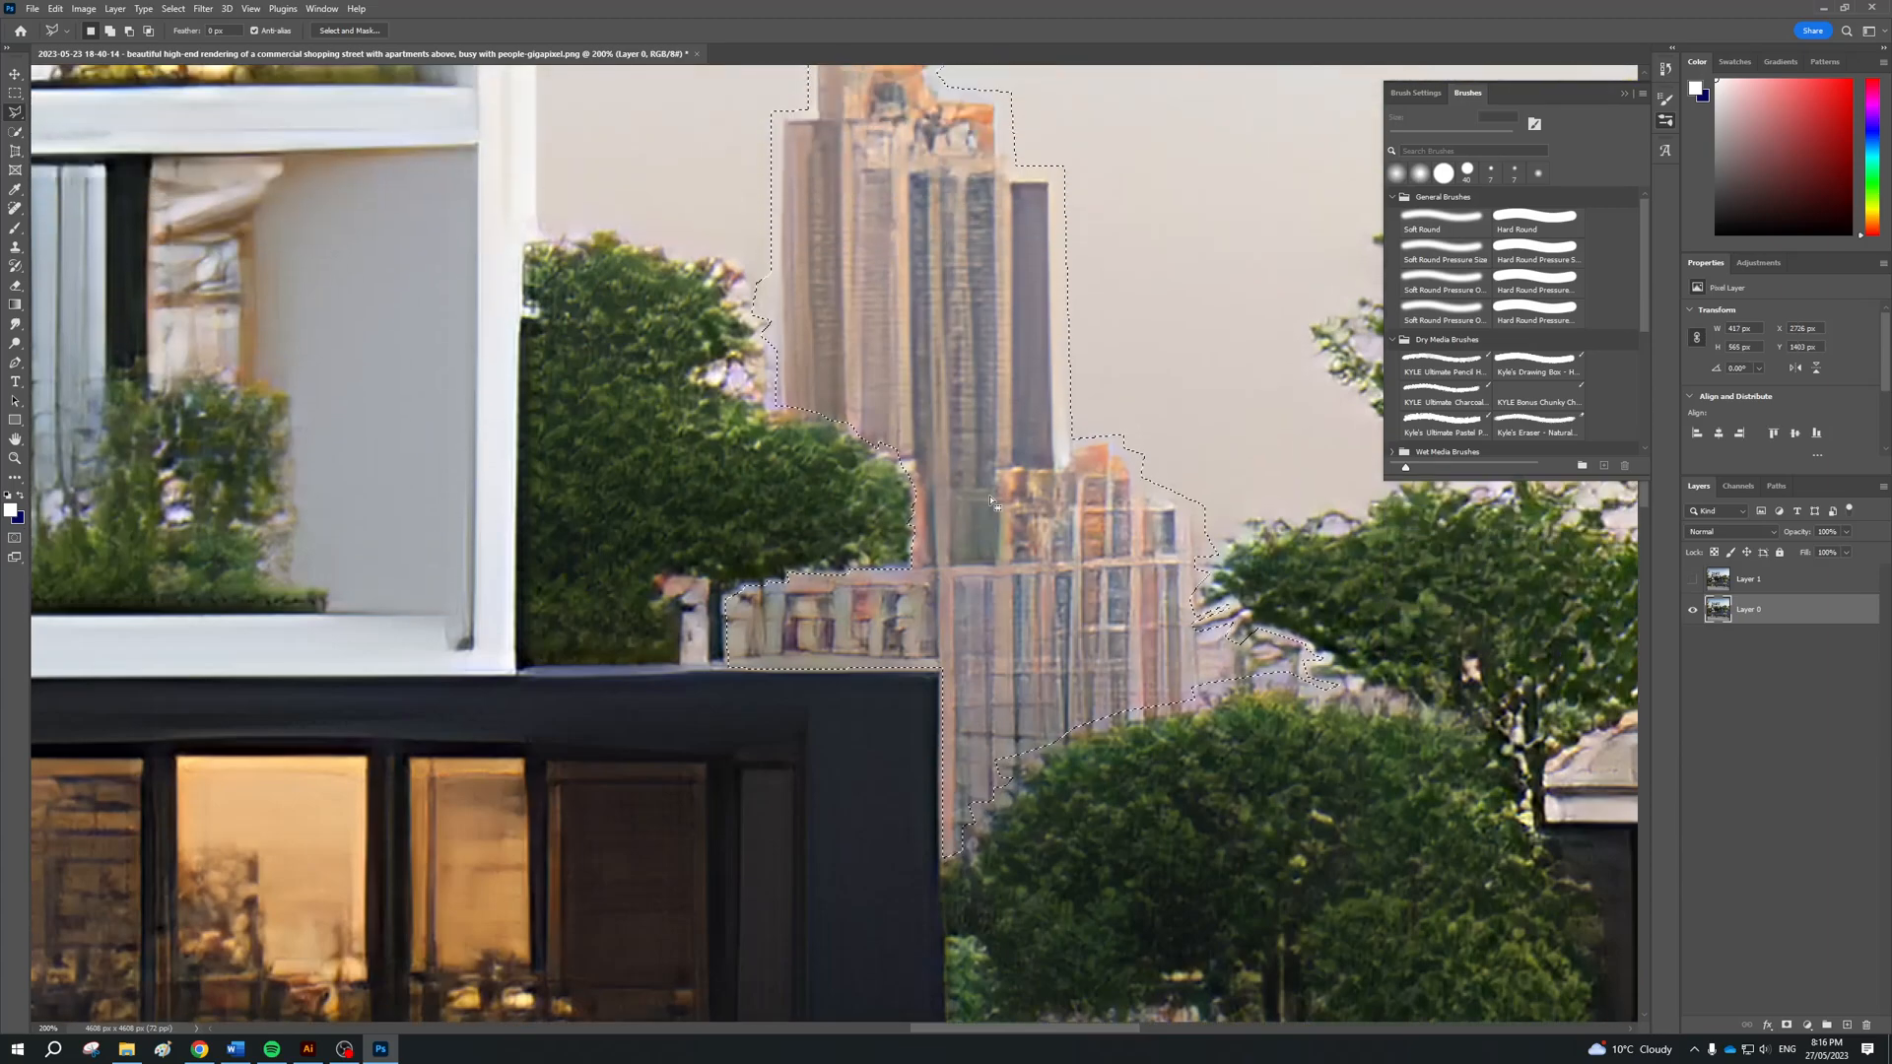
Switch to Illustrator and highlight "CONTENT AWARE /" in the third heading
{"action": "key", "text": "alt+Tab"}
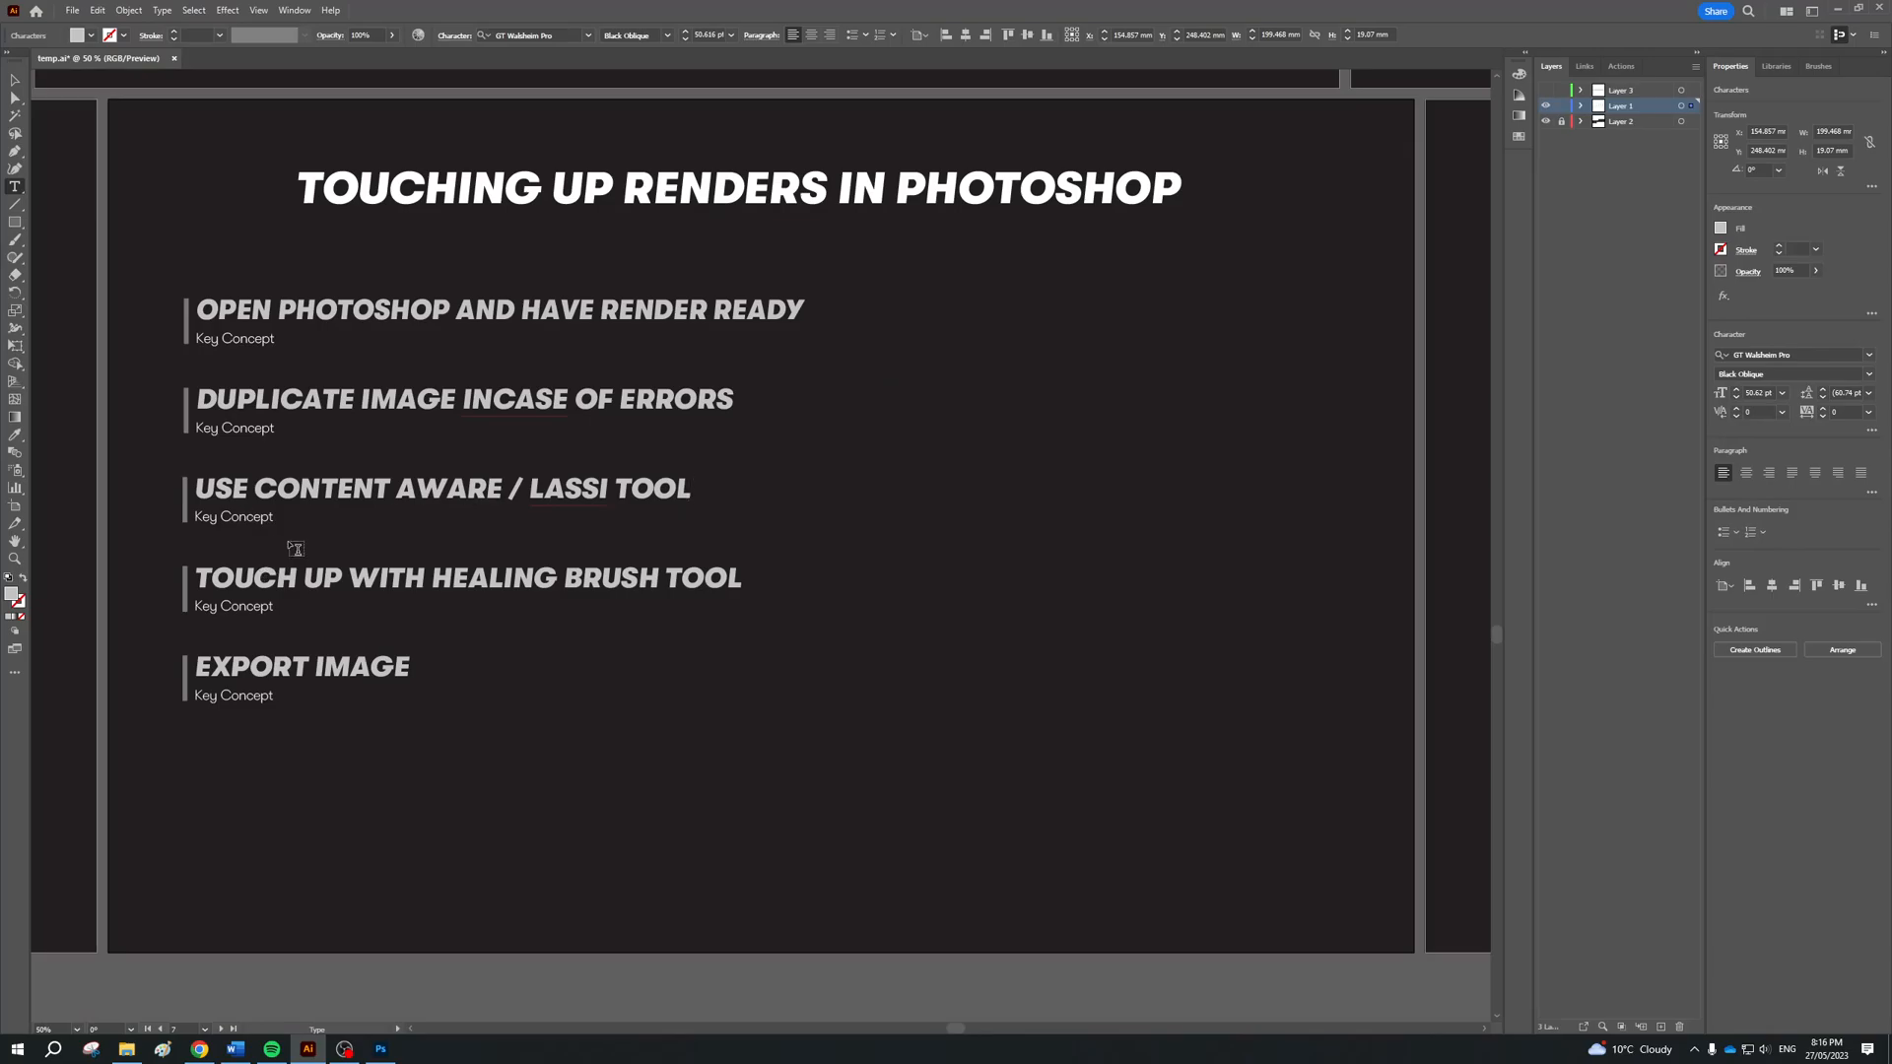
{"action": "left_click_drag", "start_coordinate": [255, 490], "coordinate": [525, 477]}
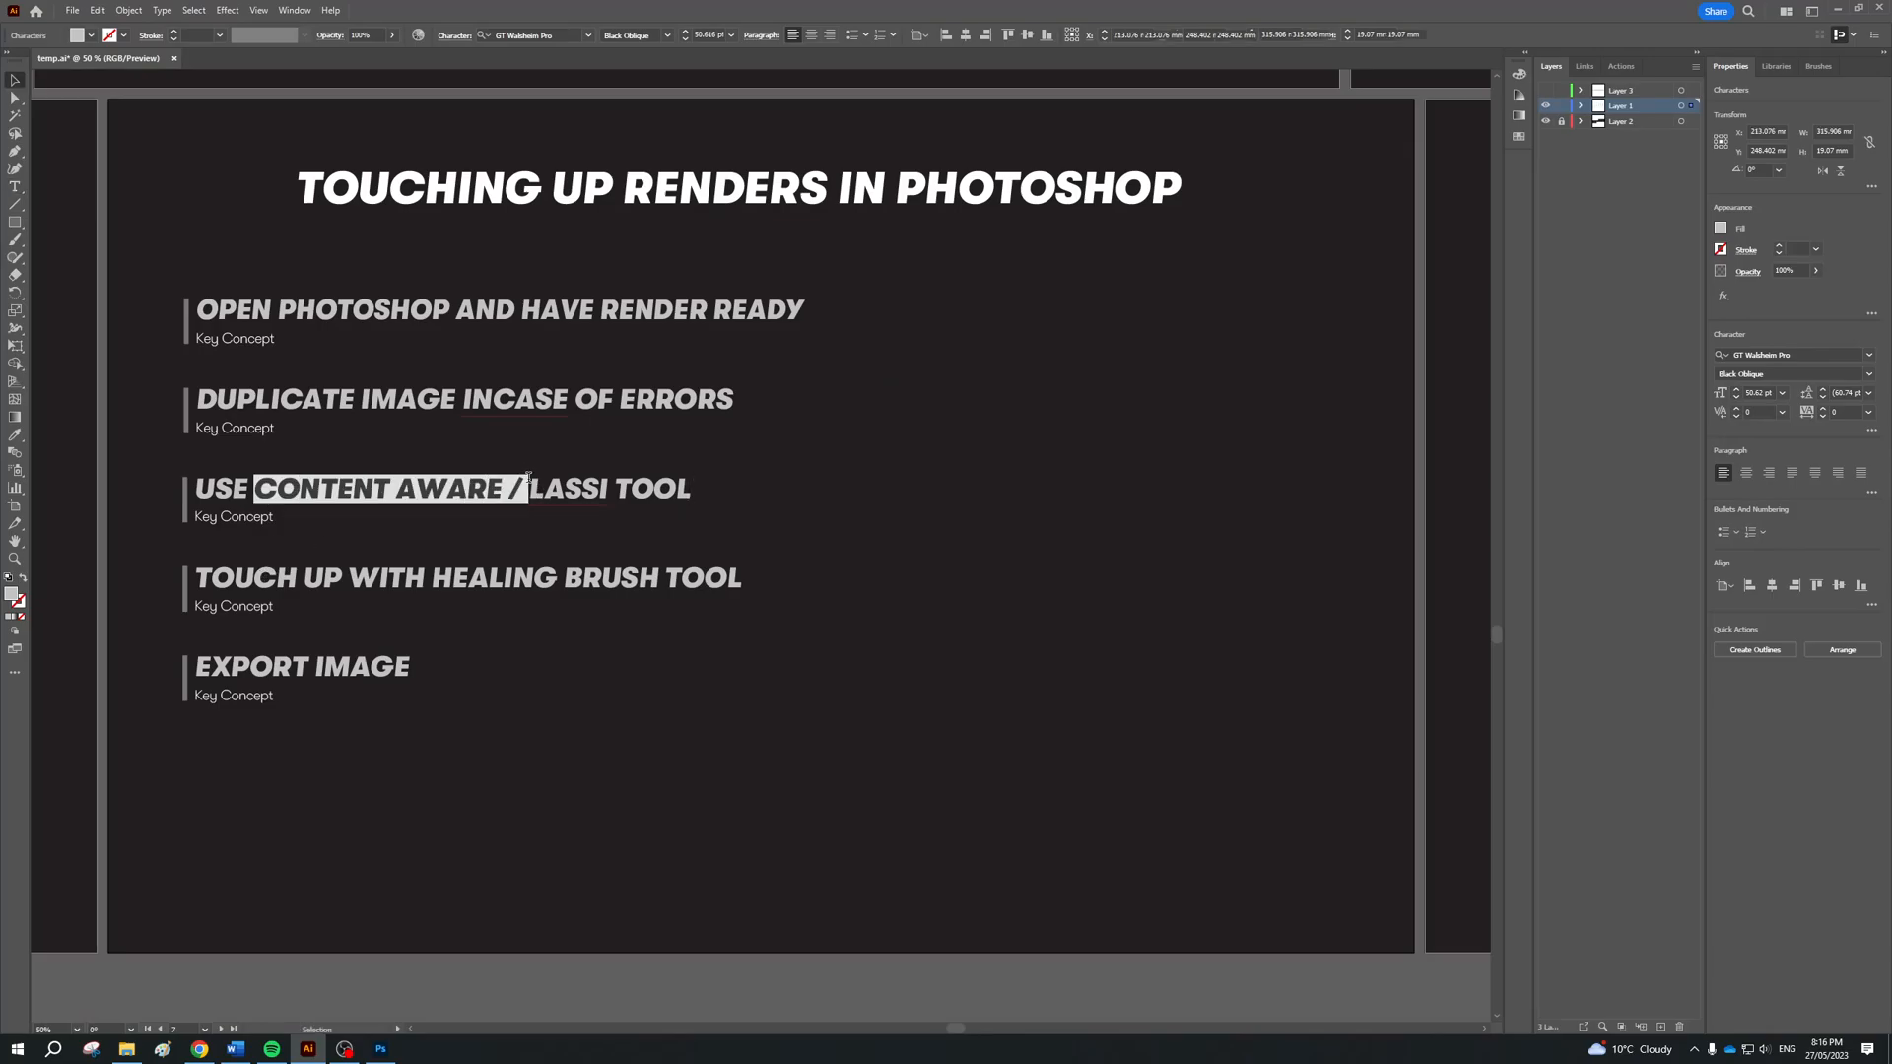
Switch to Photoshop and replace the selected towers using Content-Aware Fill output to a new layer, checking the preview at 107%
{"action": "key", "text": "alt+Tab"}
{"action": "left_click", "coordinate": [59, 10]}
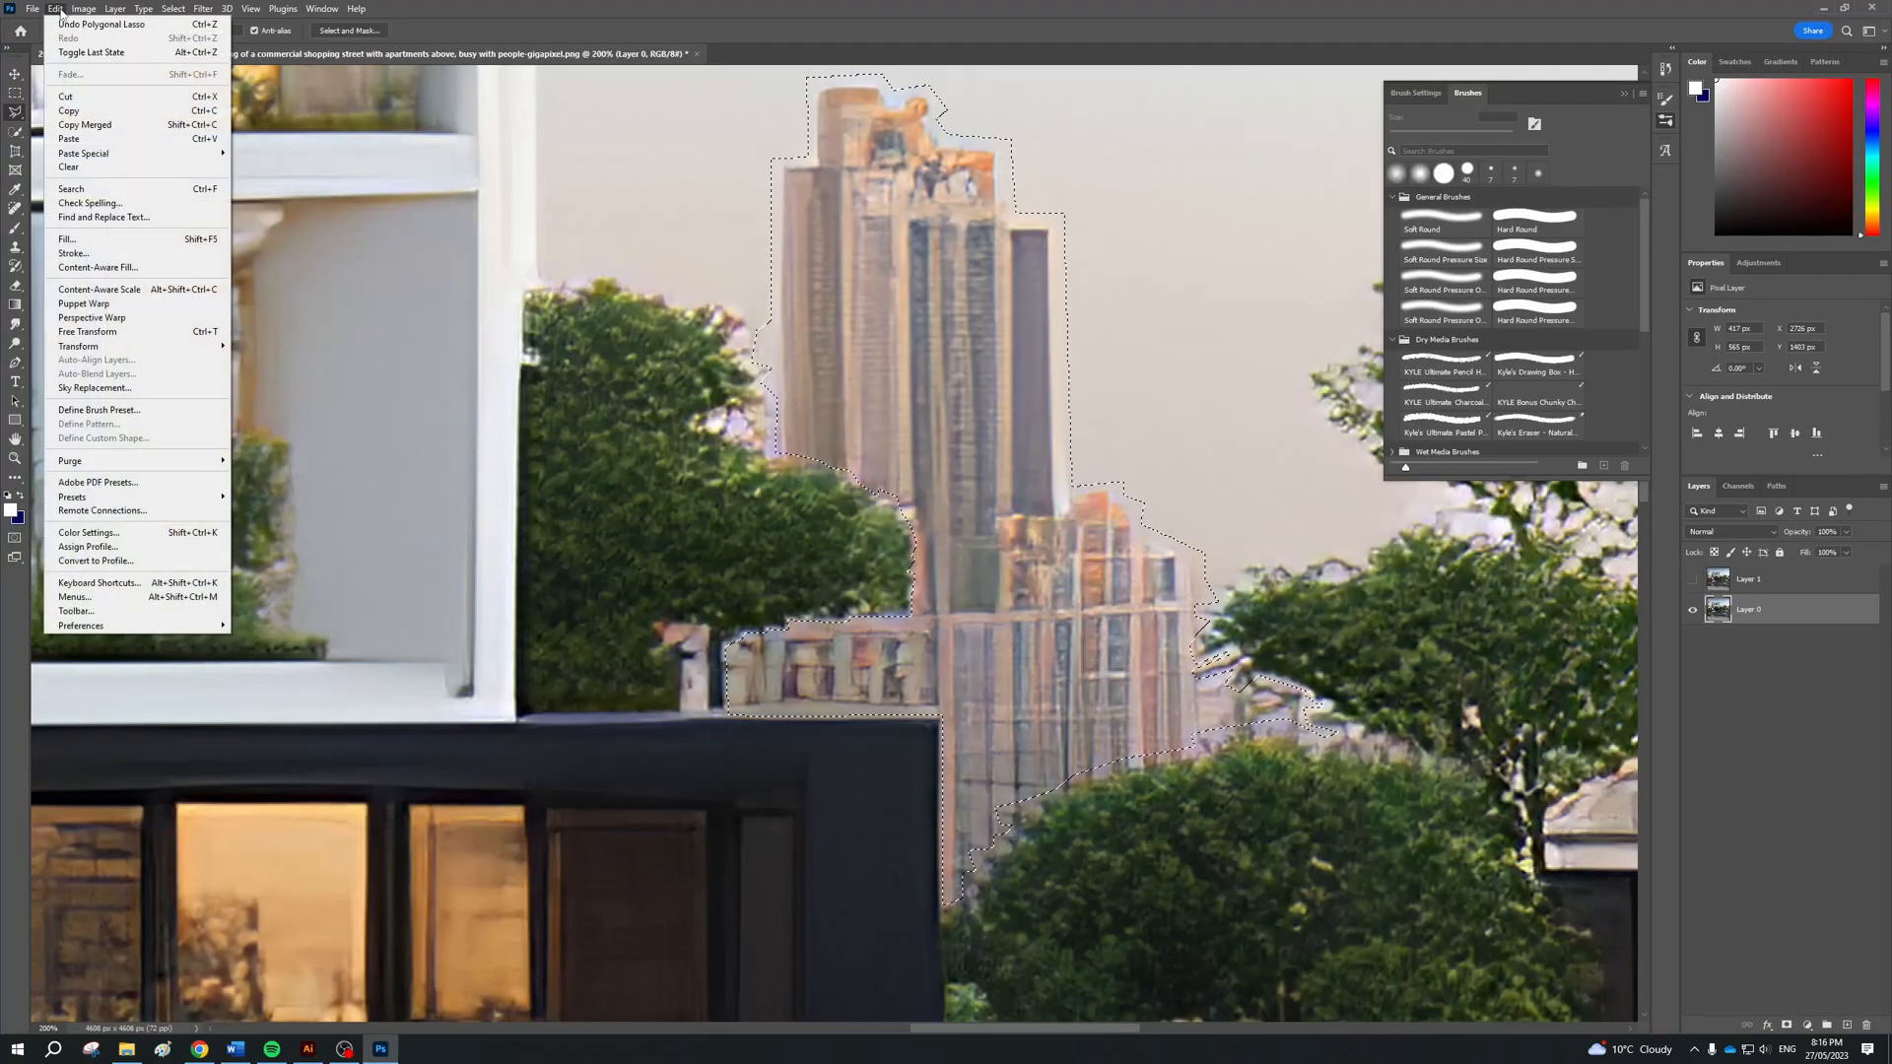
{"action": "left_click", "coordinate": [94, 267]}
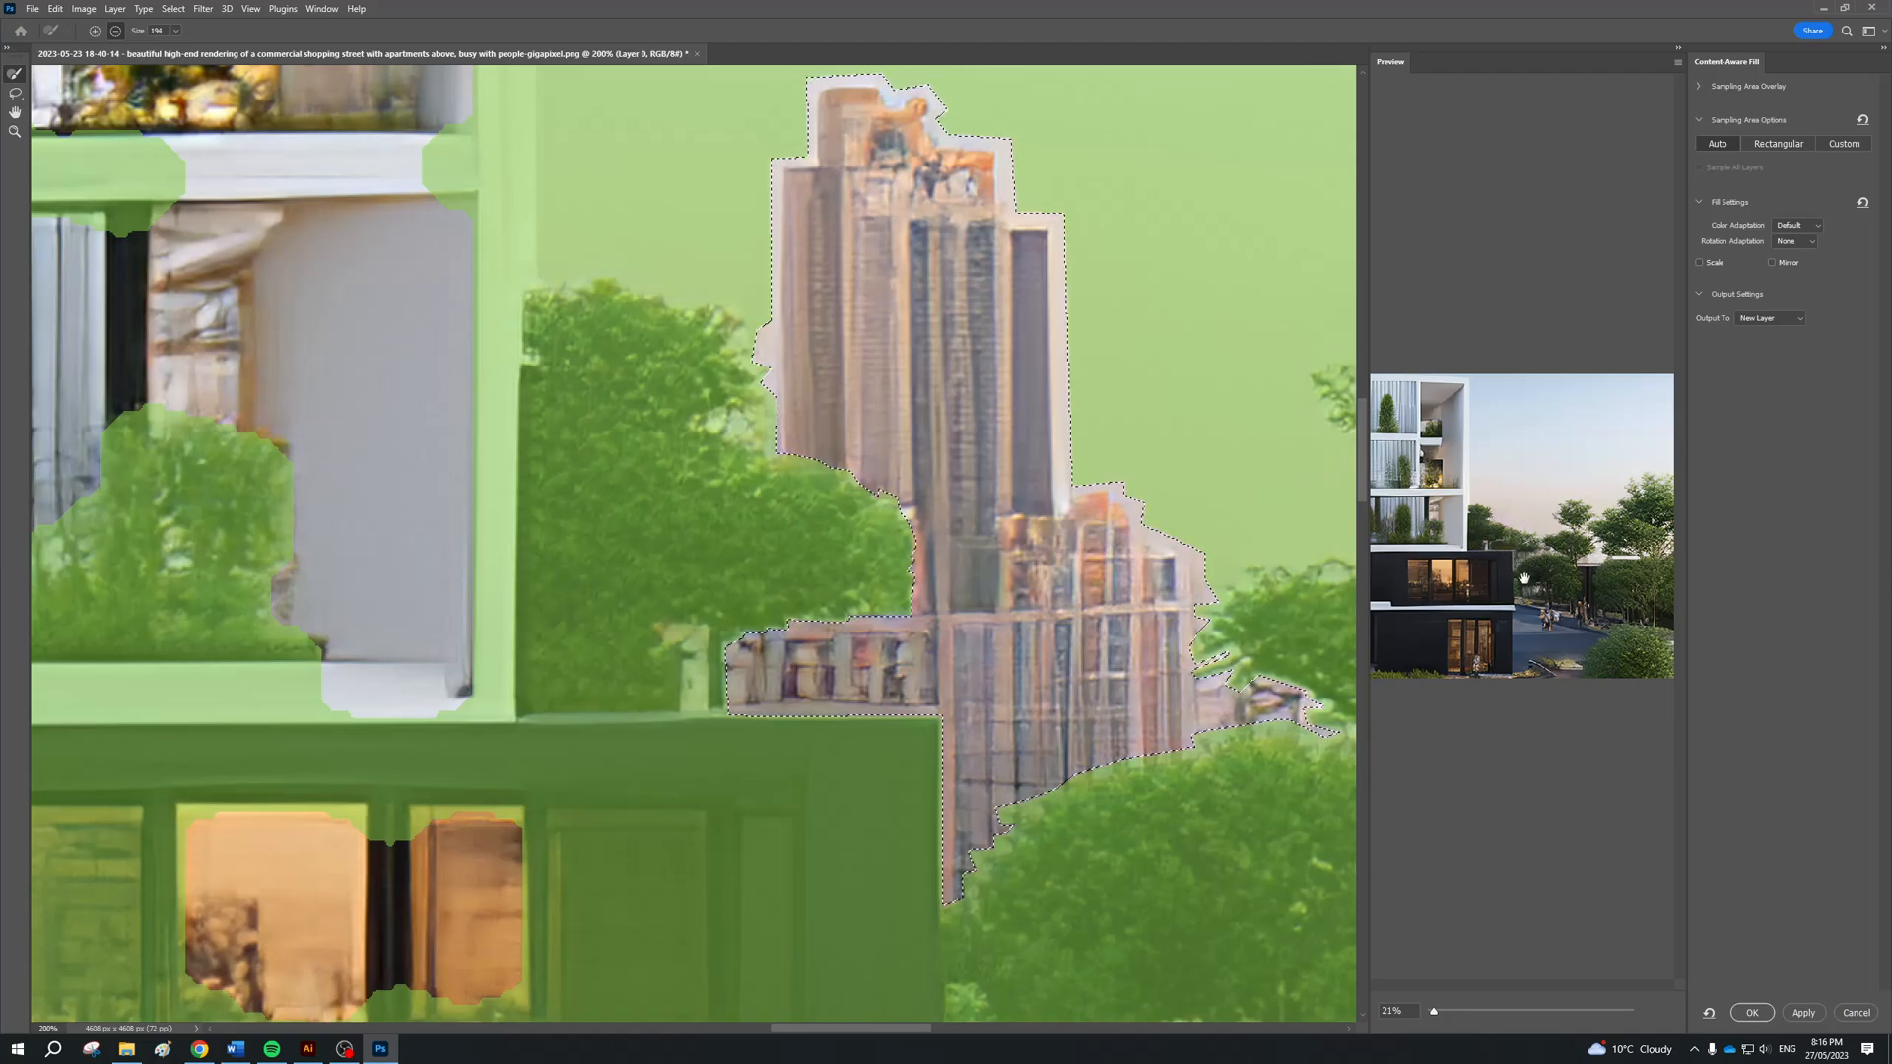
{"action": "scroll", "coordinate": [1536, 562], "scroll_direction": "up", "scroll_amount": 1}
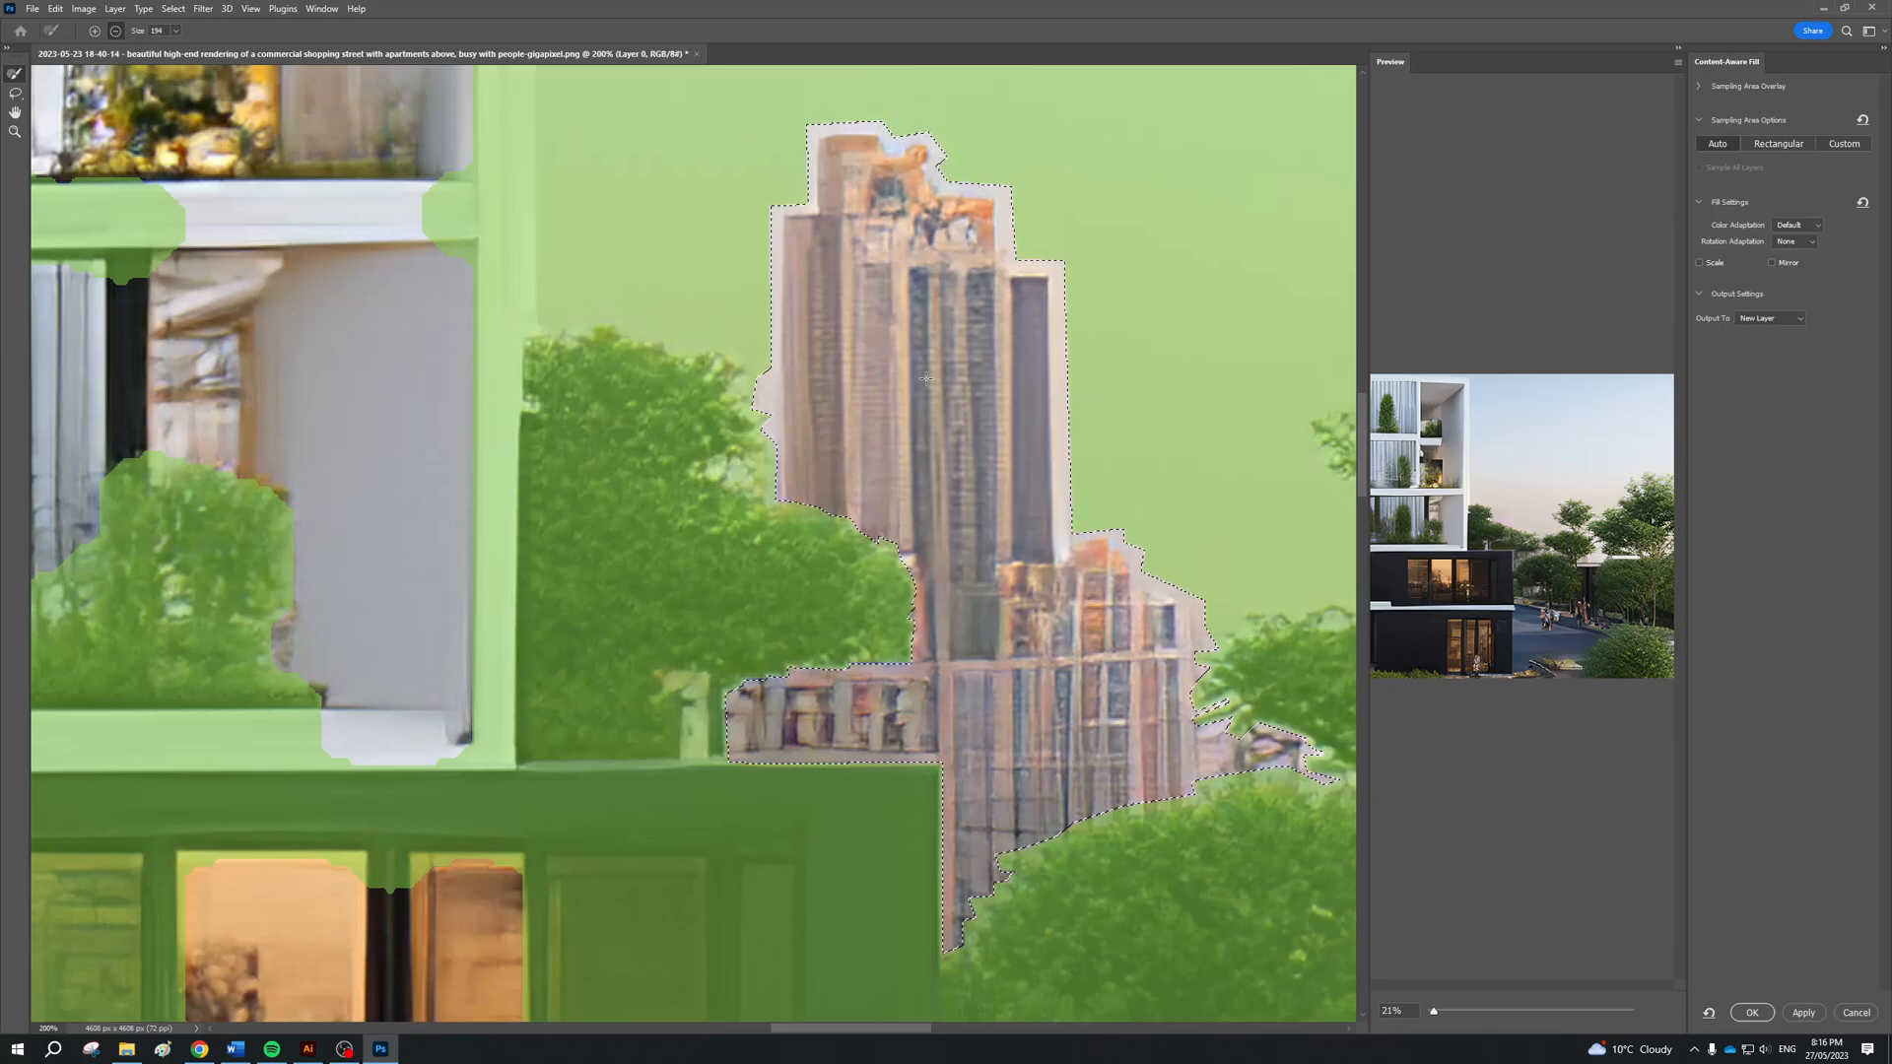
{"action": "key", "text": "ctrl+minus"}
{"action": "key", "text": "ctrl+minus"}
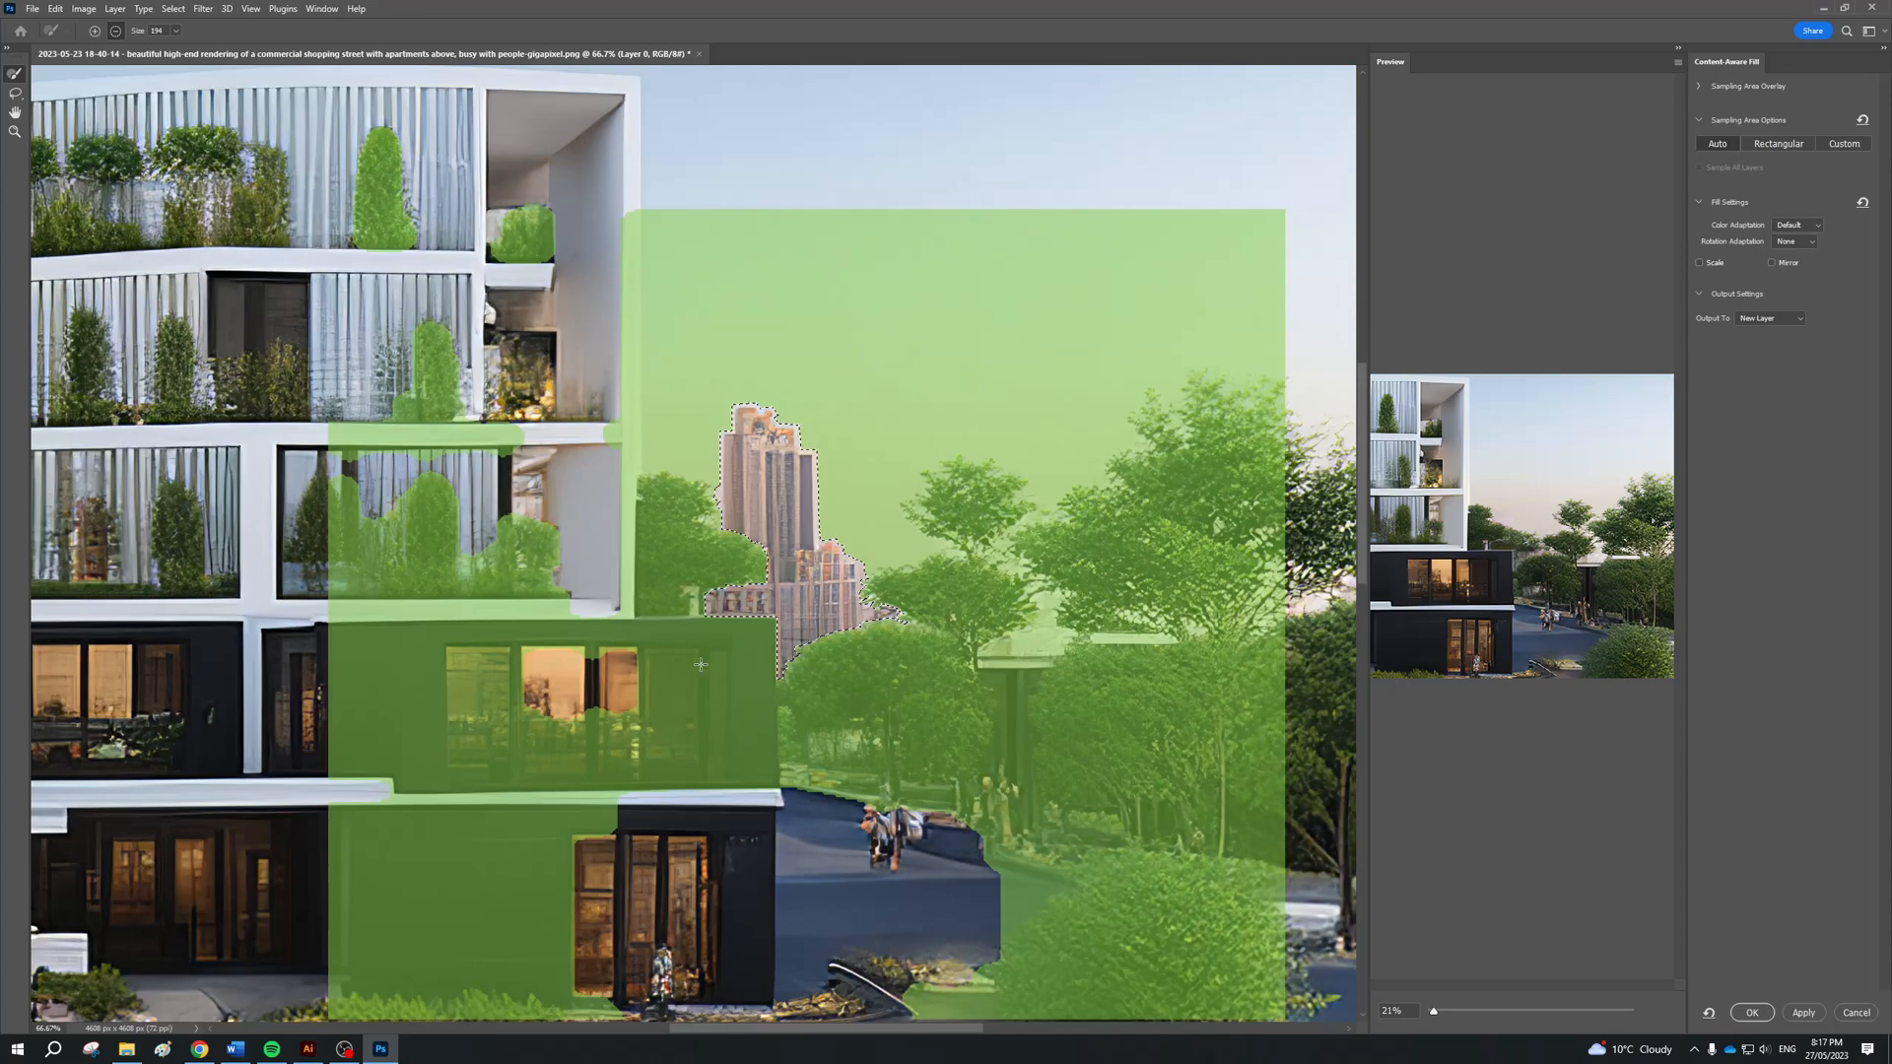
{"action": "scroll", "coordinate": [736, 589], "scroll_direction": "down", "scroll_amount": 1}
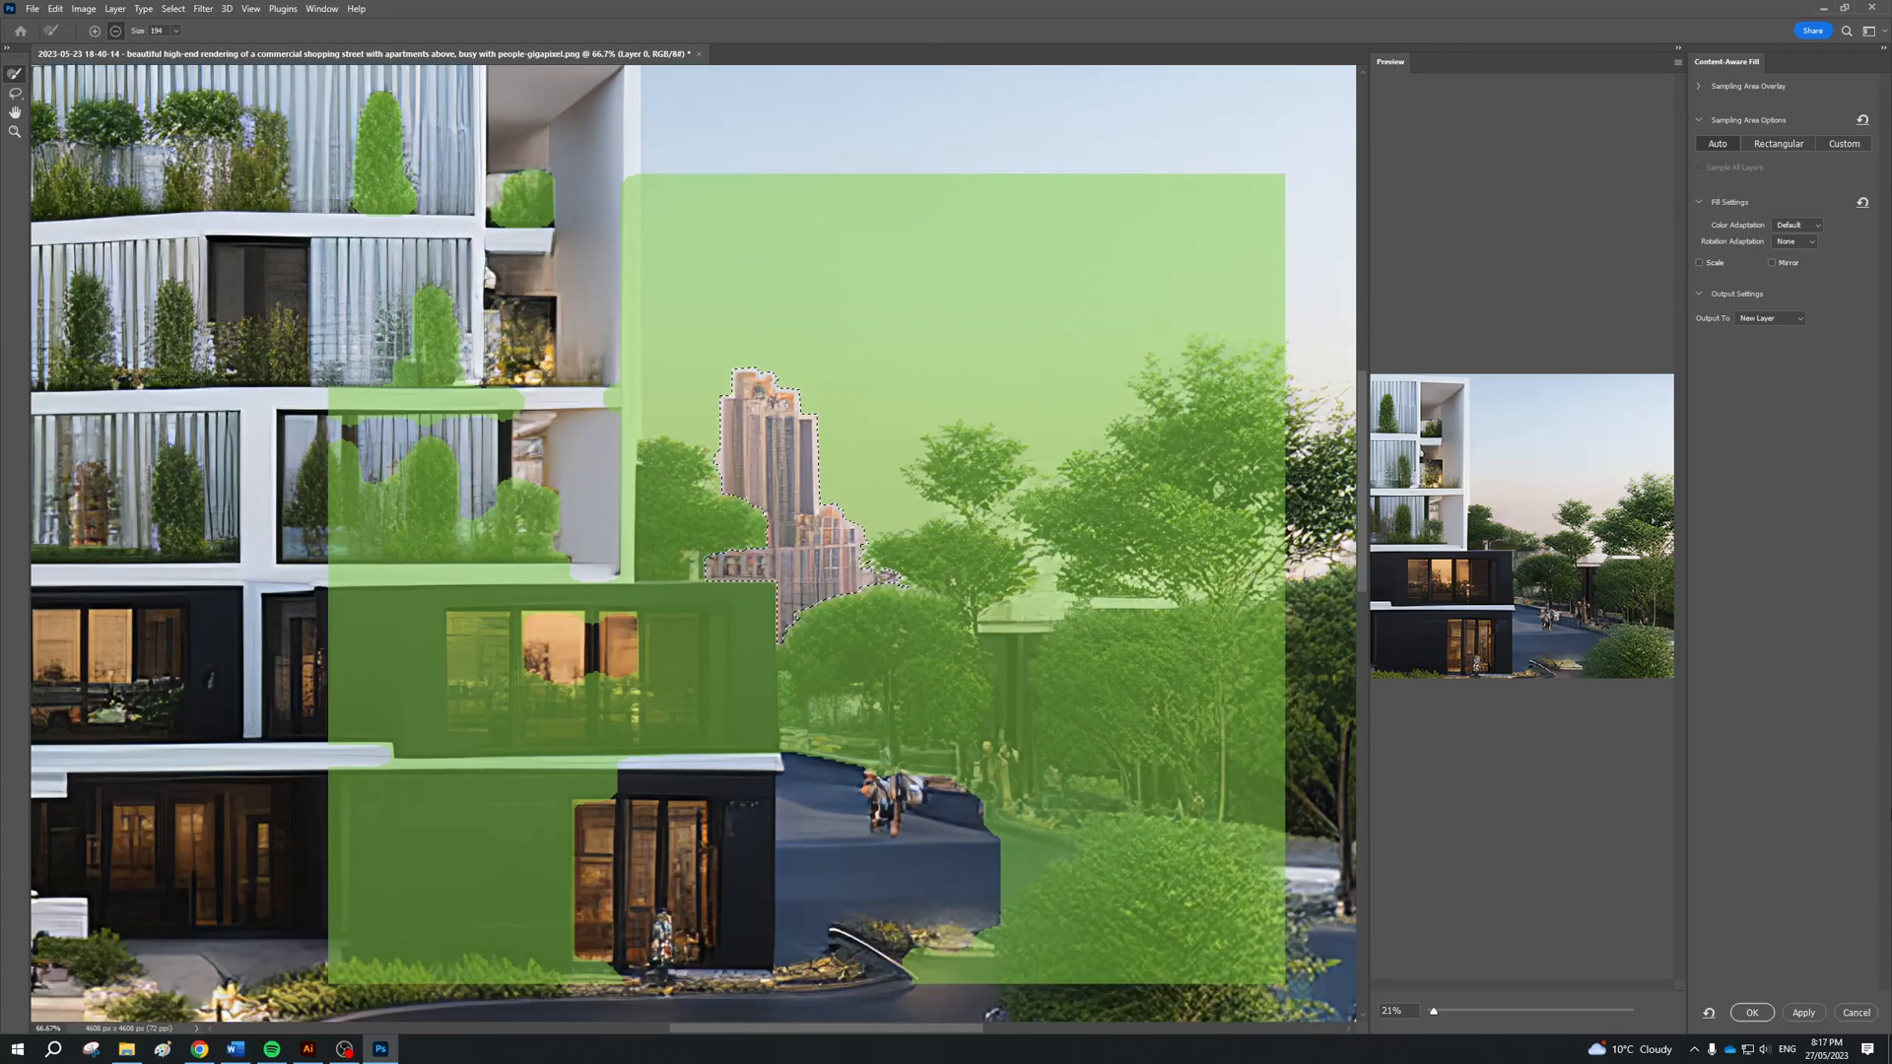
{"action": "left_click_drag", "start_coordinate": [1438, 1018], "coordinate": [1532, 986]}
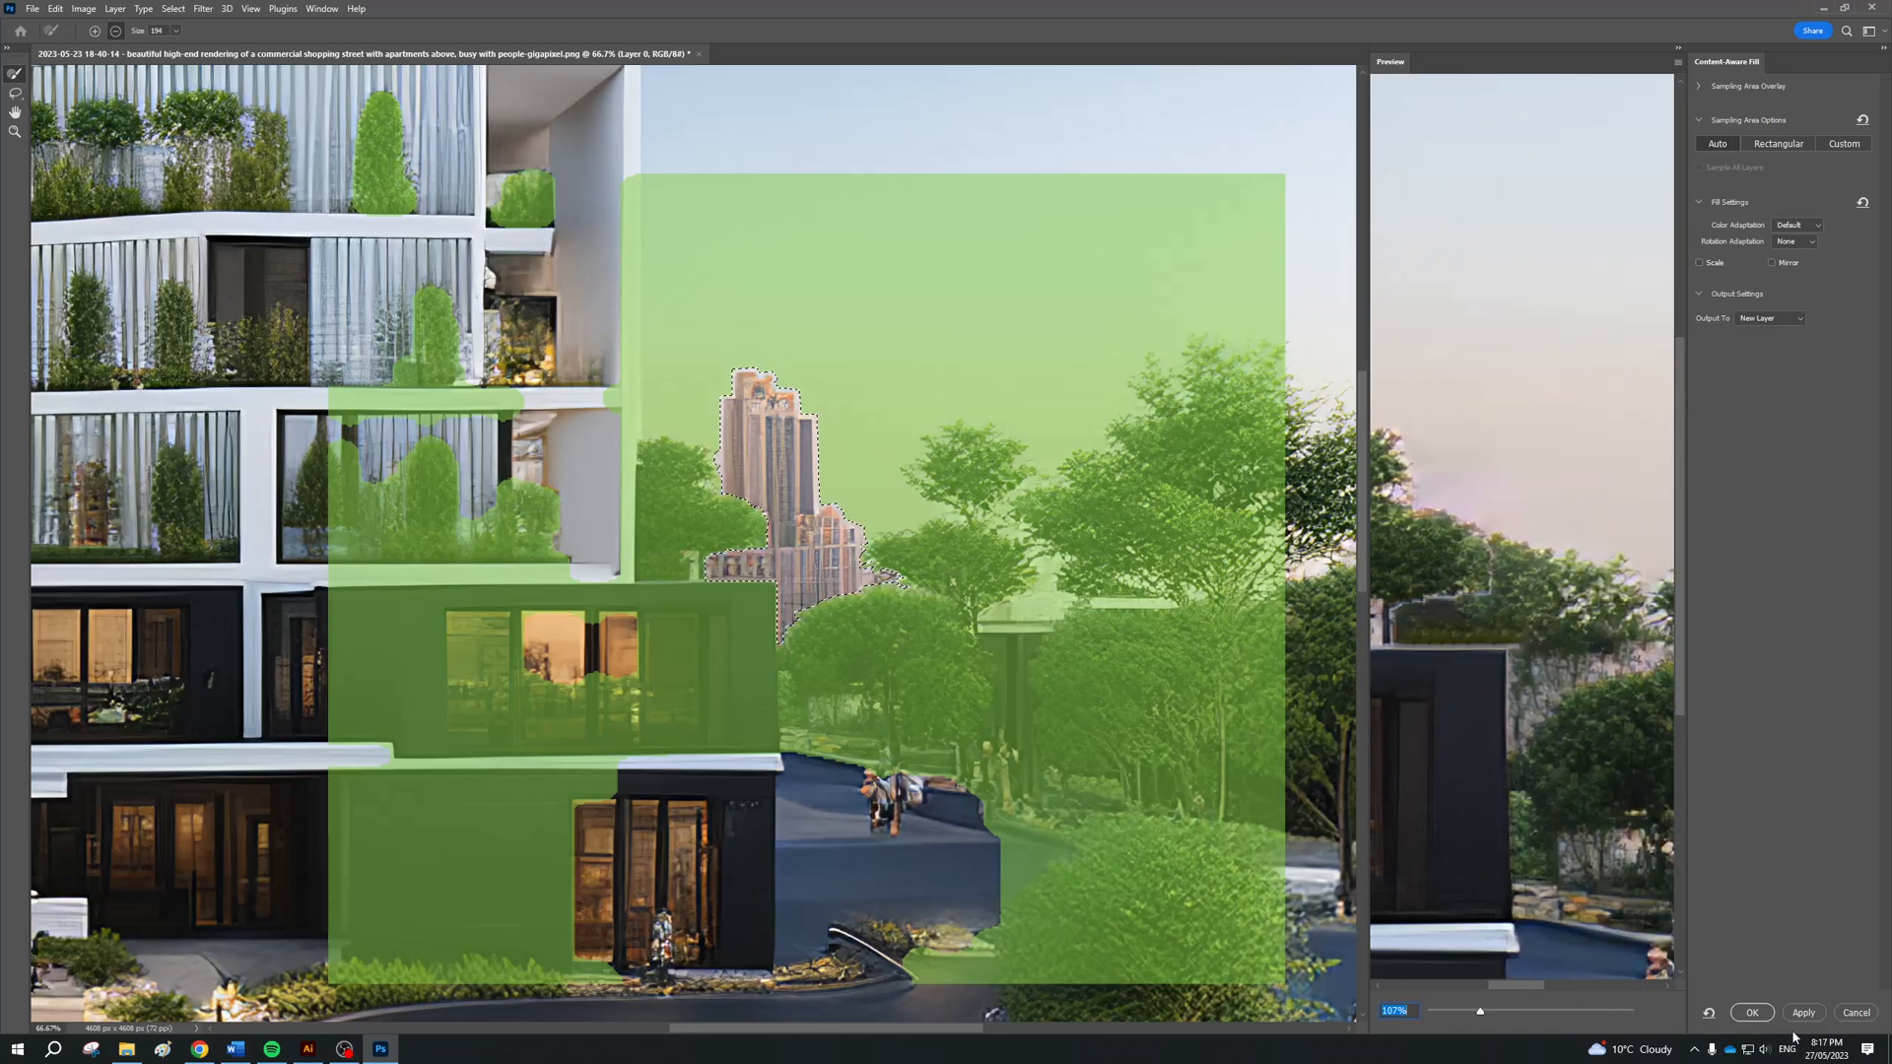
{"action": "left_click", "coordinate": [1752, 1013]}
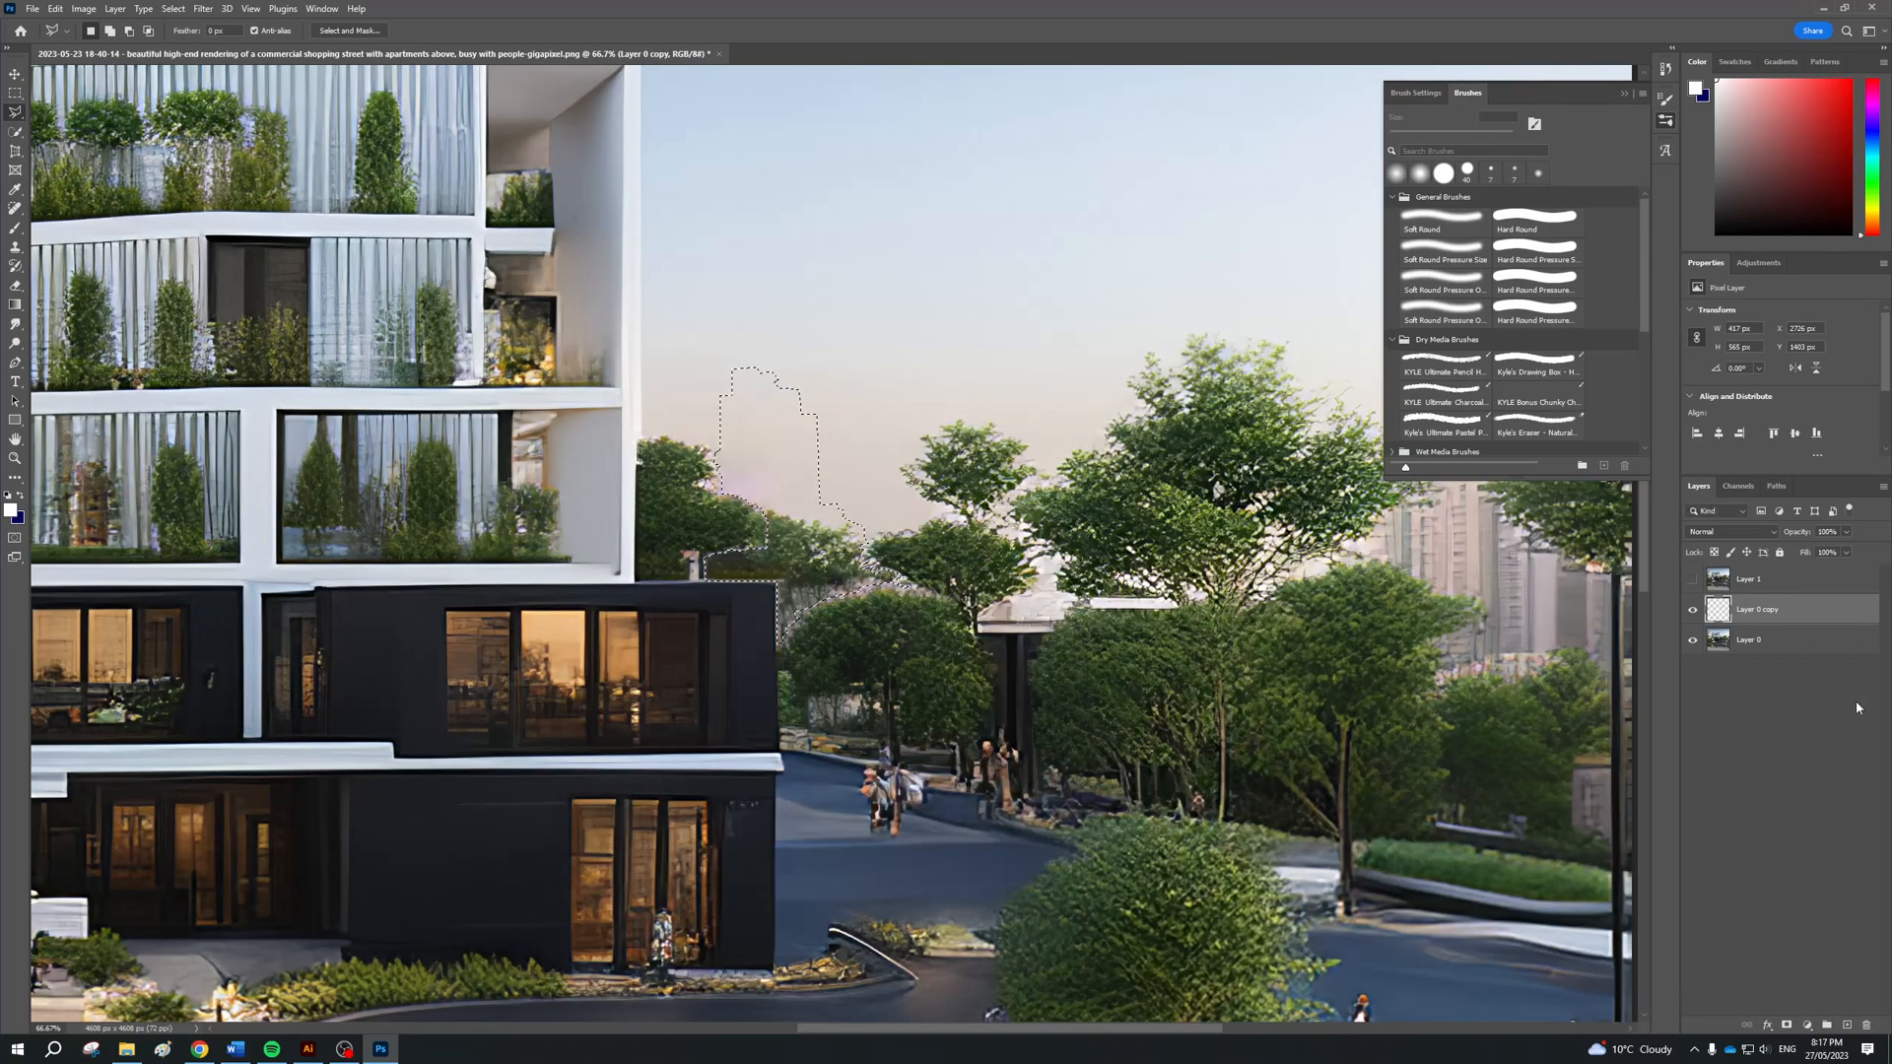
Clear the tower selection and toggle the fill layer's visibility to compare the render with and without the towers
{"action": "left_click", "coordinate": [1775, 705]}
{"action": "left_click", "coordinate": [1692, 611]}
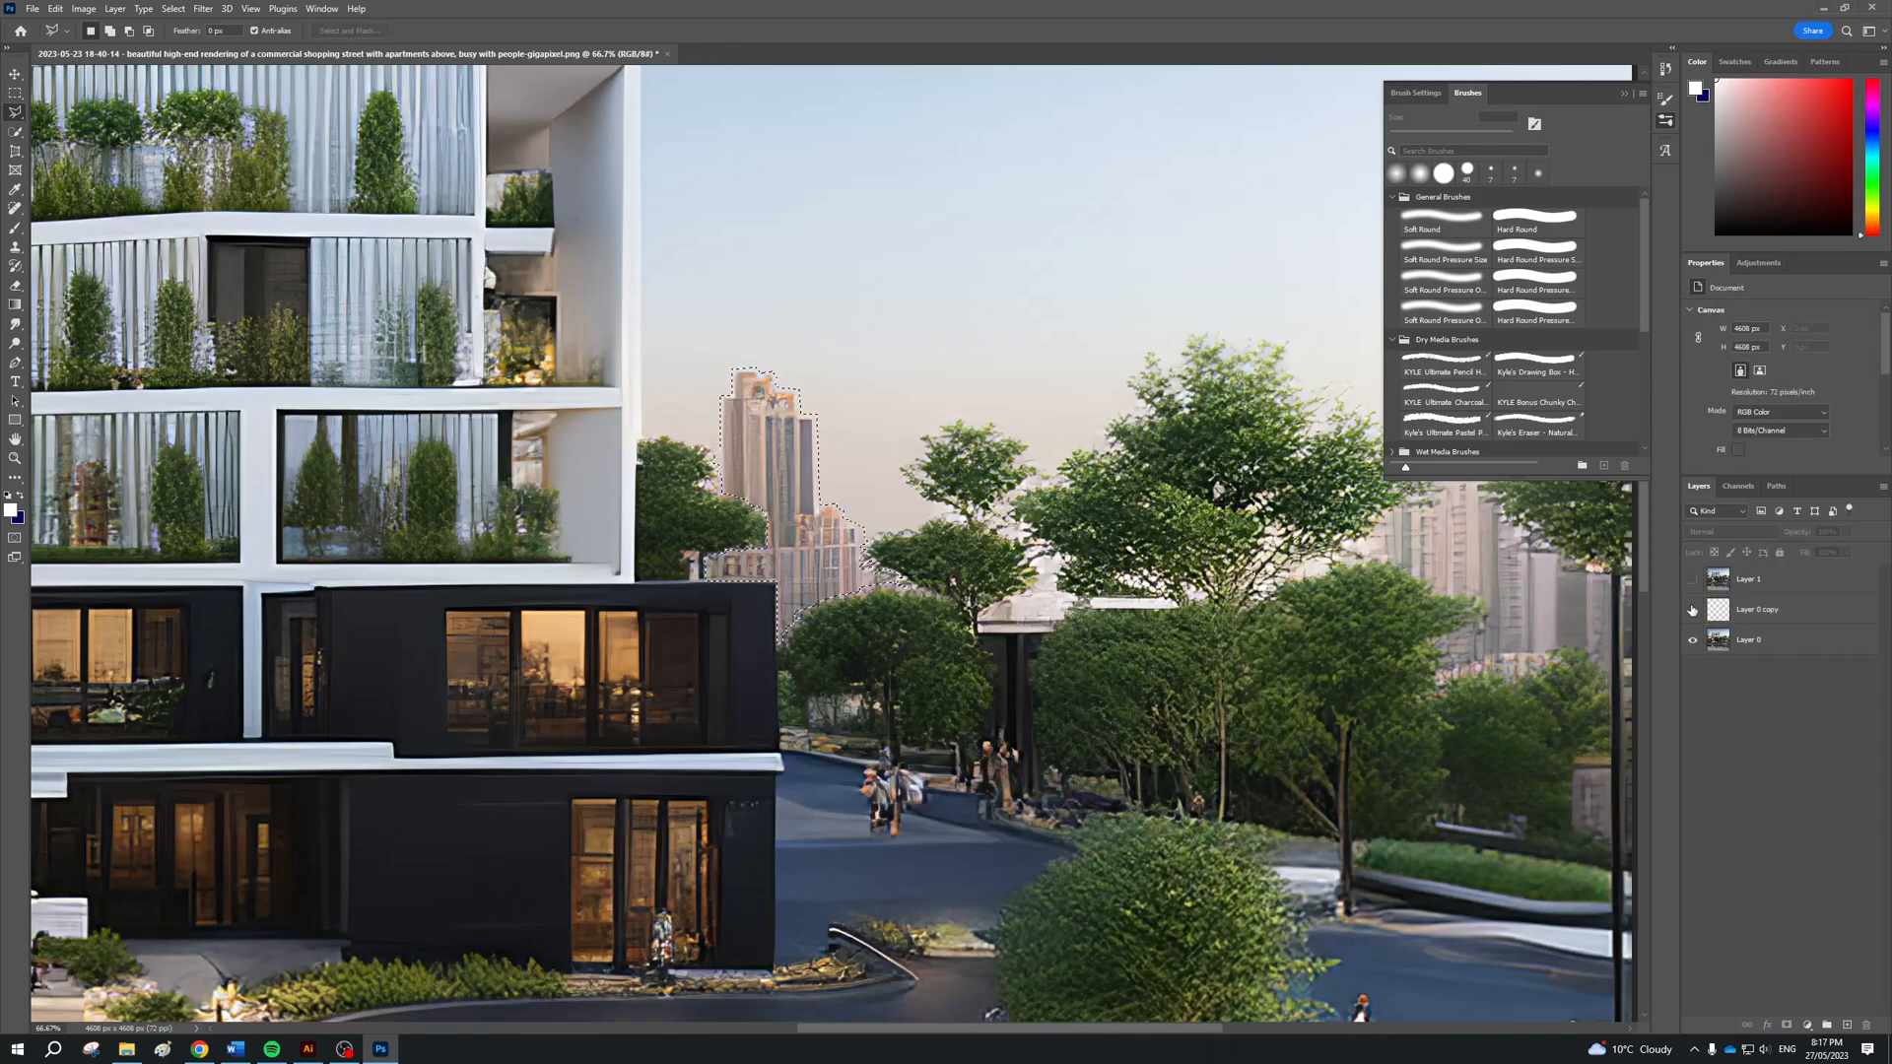
{"action": "left_click", "coordinate": [15, 94]}
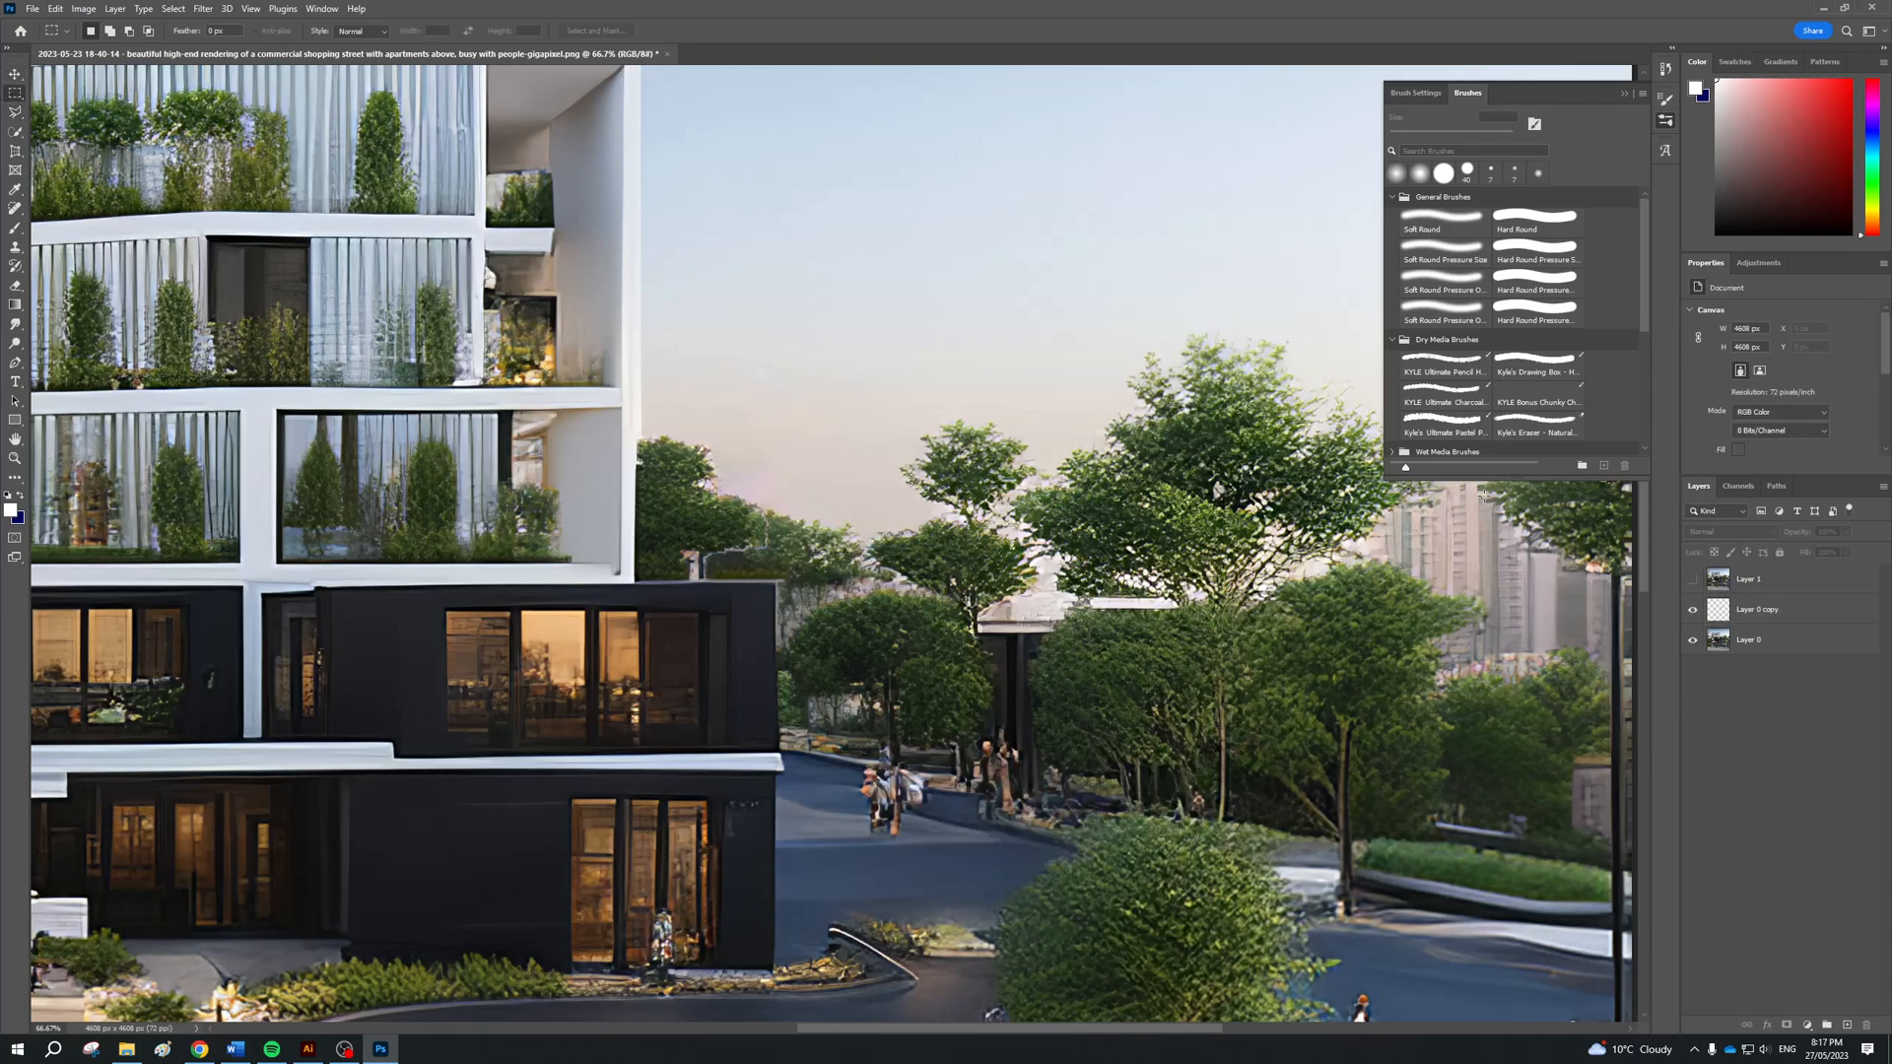
{"action": "left_click", "coordinate": [1729, 612]}
{"action": "left_click", "coordinate": [1693, 610]}
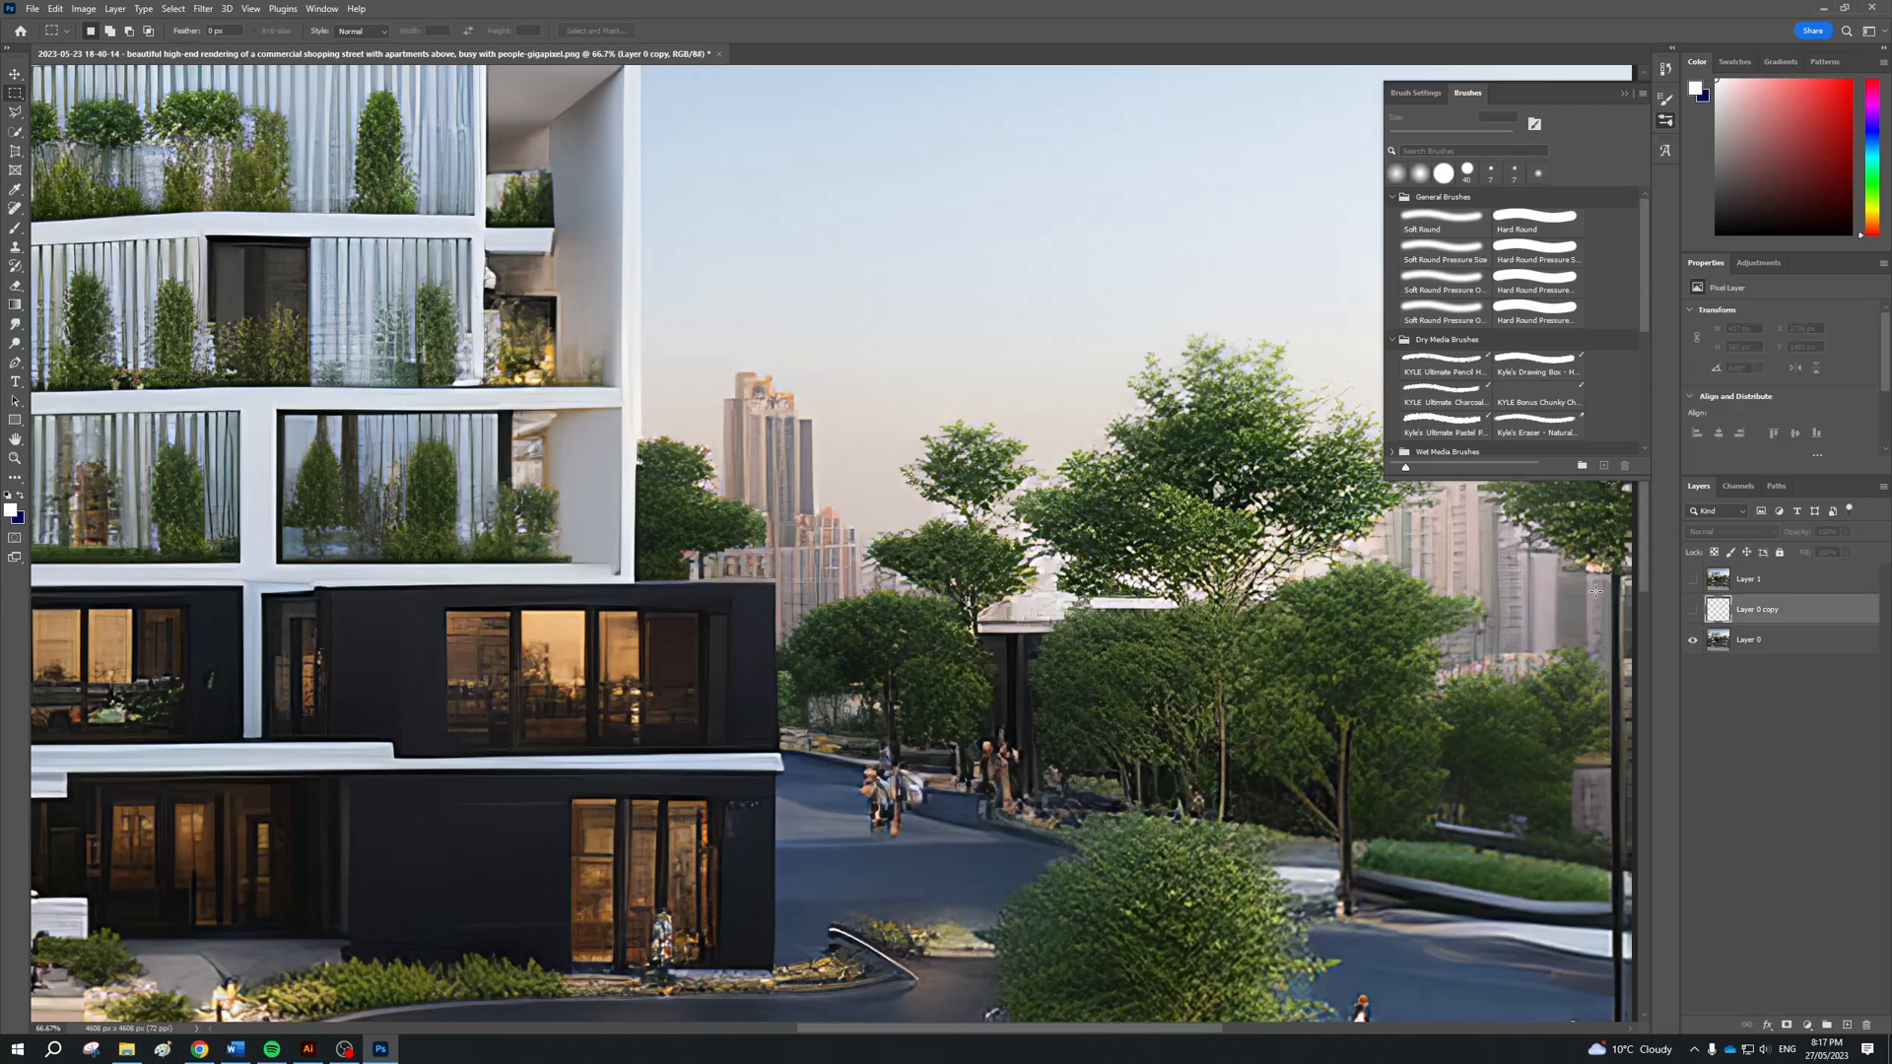
{"action": "left_click", "coordinate": [1692, 611]}
Move the fill patch up into the open sky to show its shape, and undo the move
{"action": "left_click_drag", "start_coordinate": [700, 368], "coordinate": [912, 519]}
{"action": "key", "text": "v"}
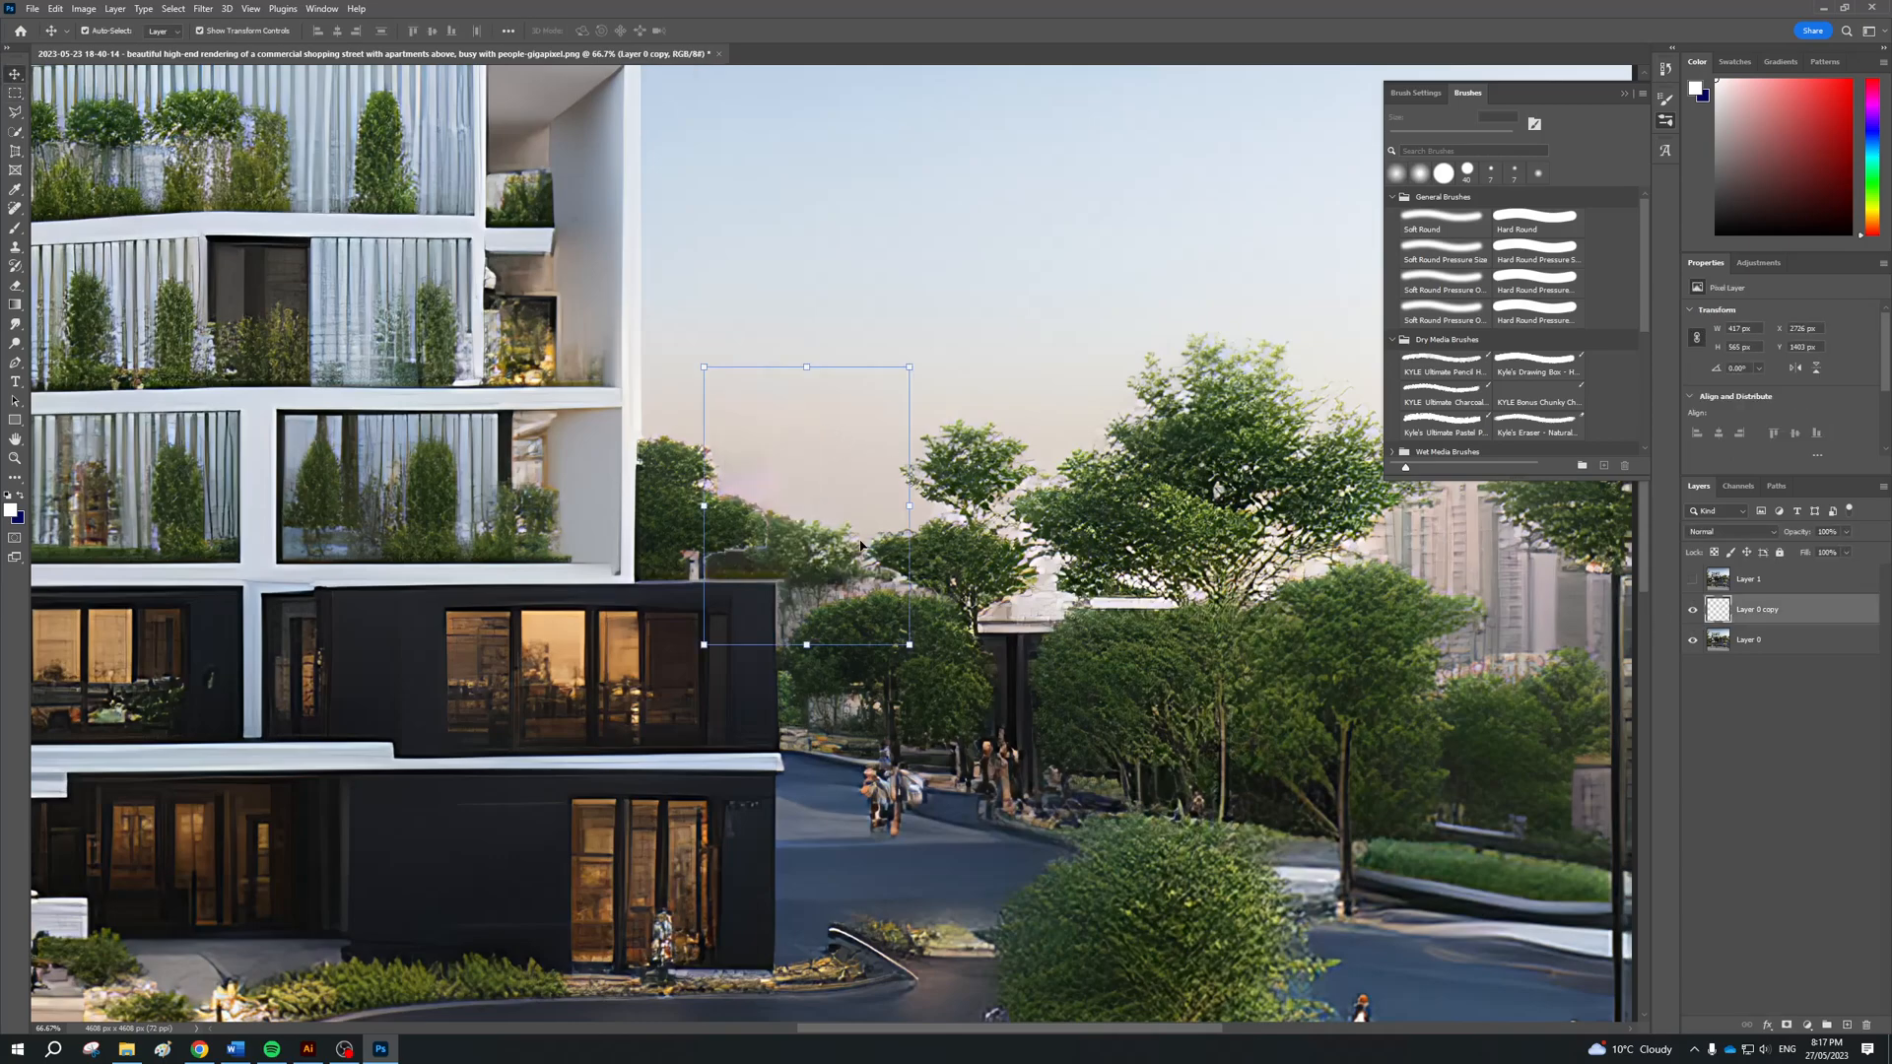
{"action": "mouse_move", "coordinate": [800, 501]}
{"action": "left_mouse_down"}
{"action": "mouse_move", "coordinate": [1205, 462]}
{"action": "mouse_move", "coordinate": [1117, 477]}
{"action": "mouse_move", "coordinate": [964, 315]}
{"action": "left_mouse_up"}
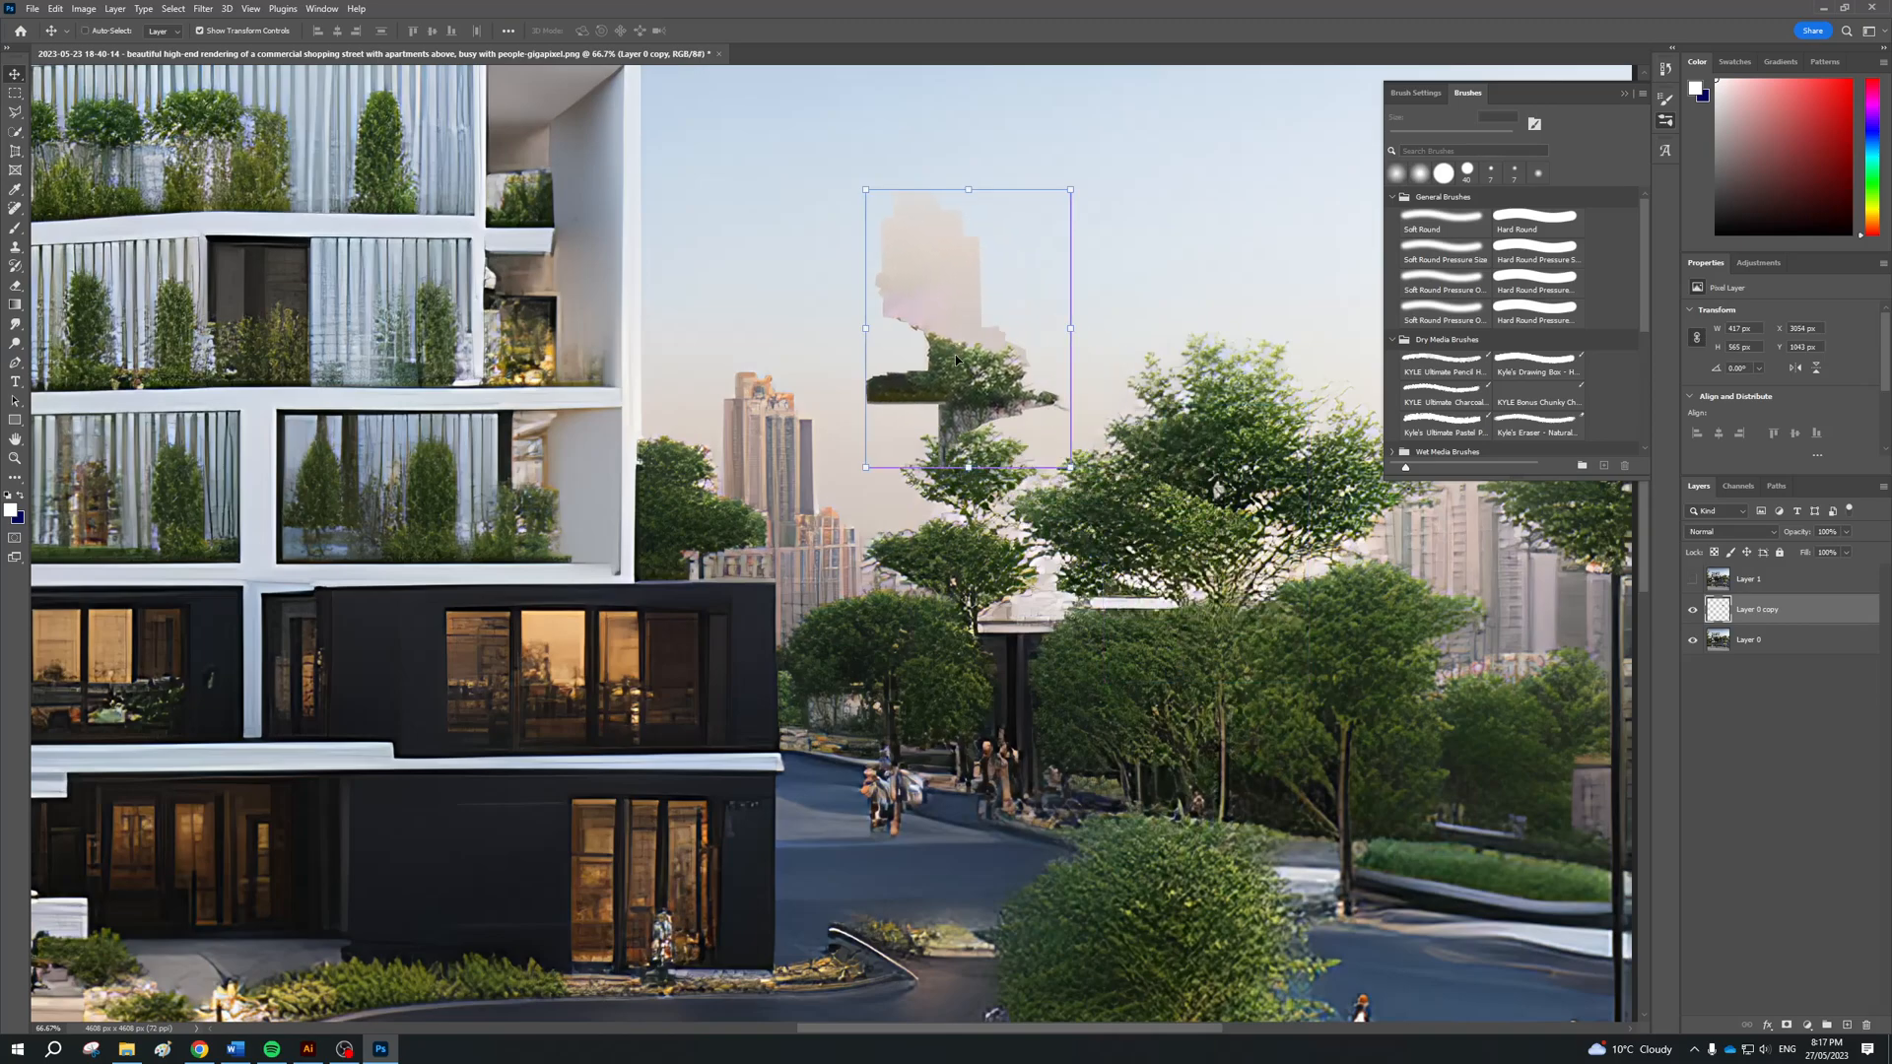
{"action": "key", "text": "ctrl+z"}
{"action": "key", "text": "ctrl+z"}
{"action": "scroll", "coordinate": [795, 427], "scroll_direction": "right", "scroll_amount": 1}
{"action": "scroll", "coordinate": [795, 430], "scroll_direction": "right", "scroll_amount": 5}
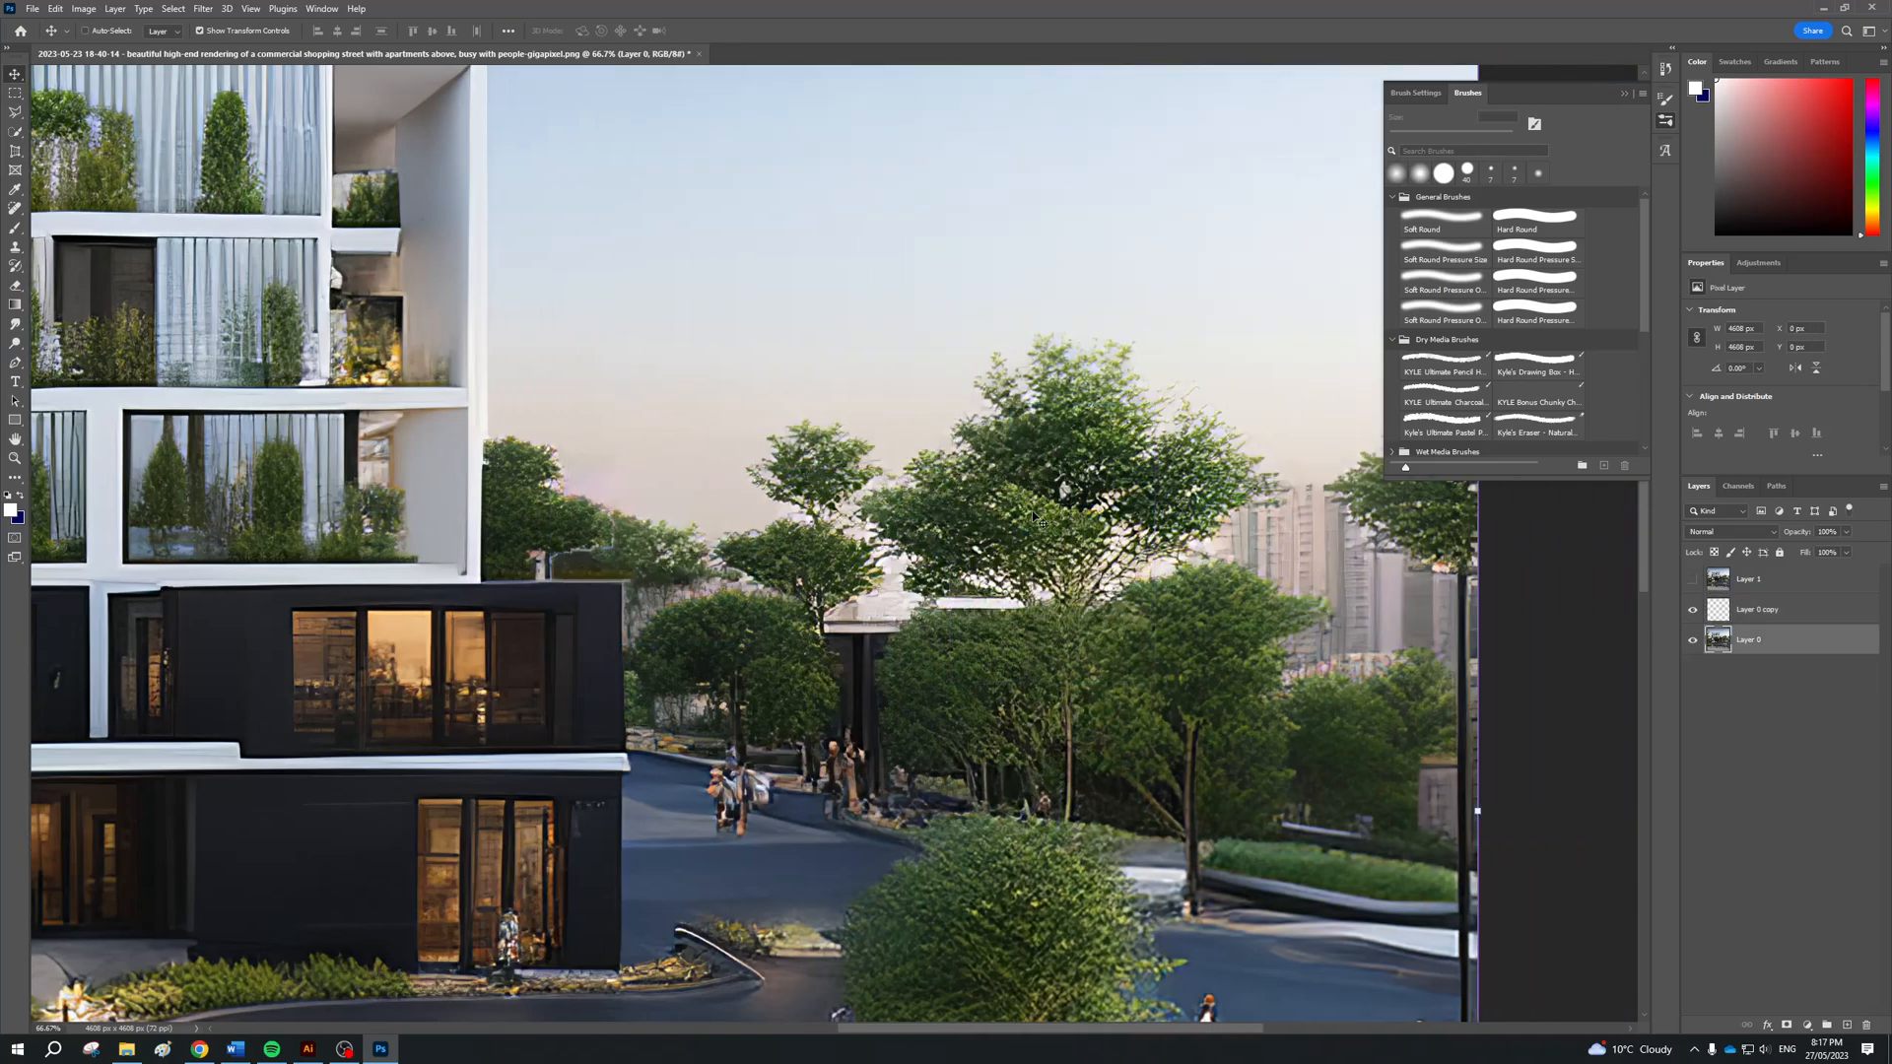
{"action": "key", "text": "alt+Tab"}
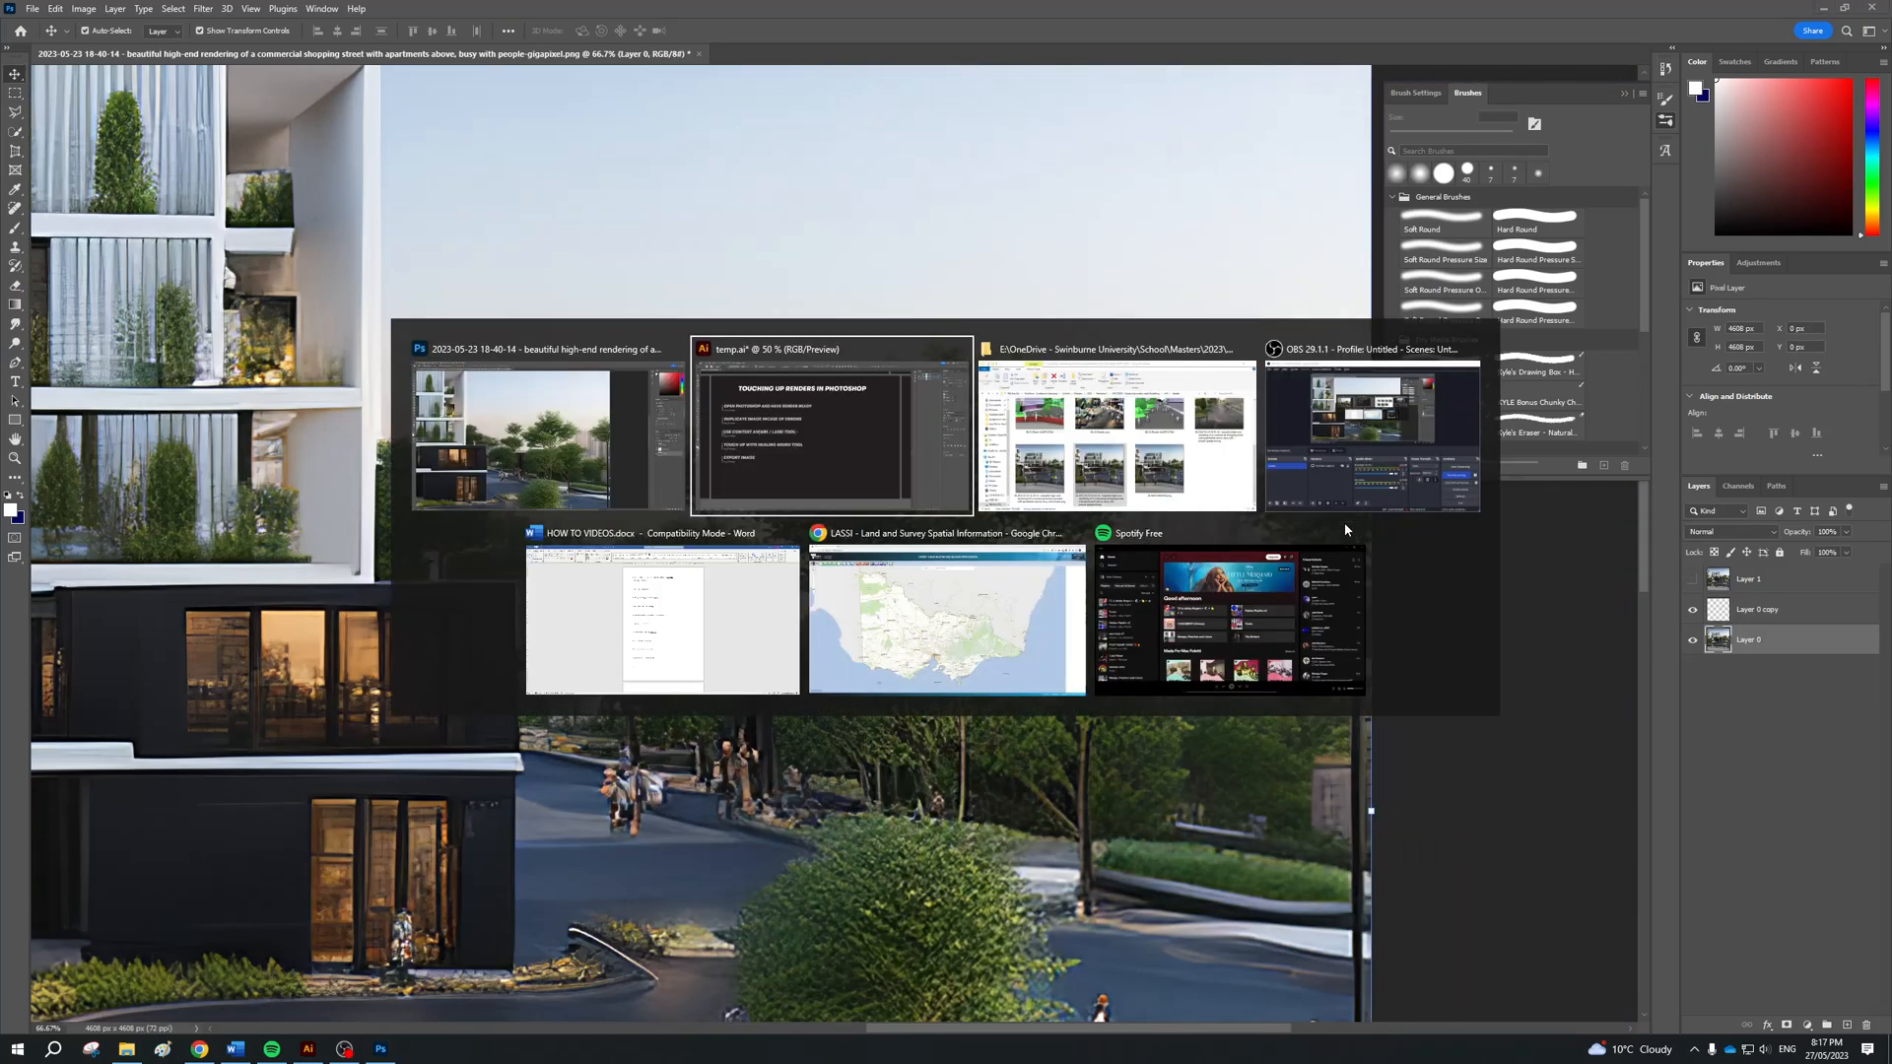
{"action": "left_click", "coordinate": [1362, 440]}
{"action": "left_click", "coordinate": [1397, 846]}
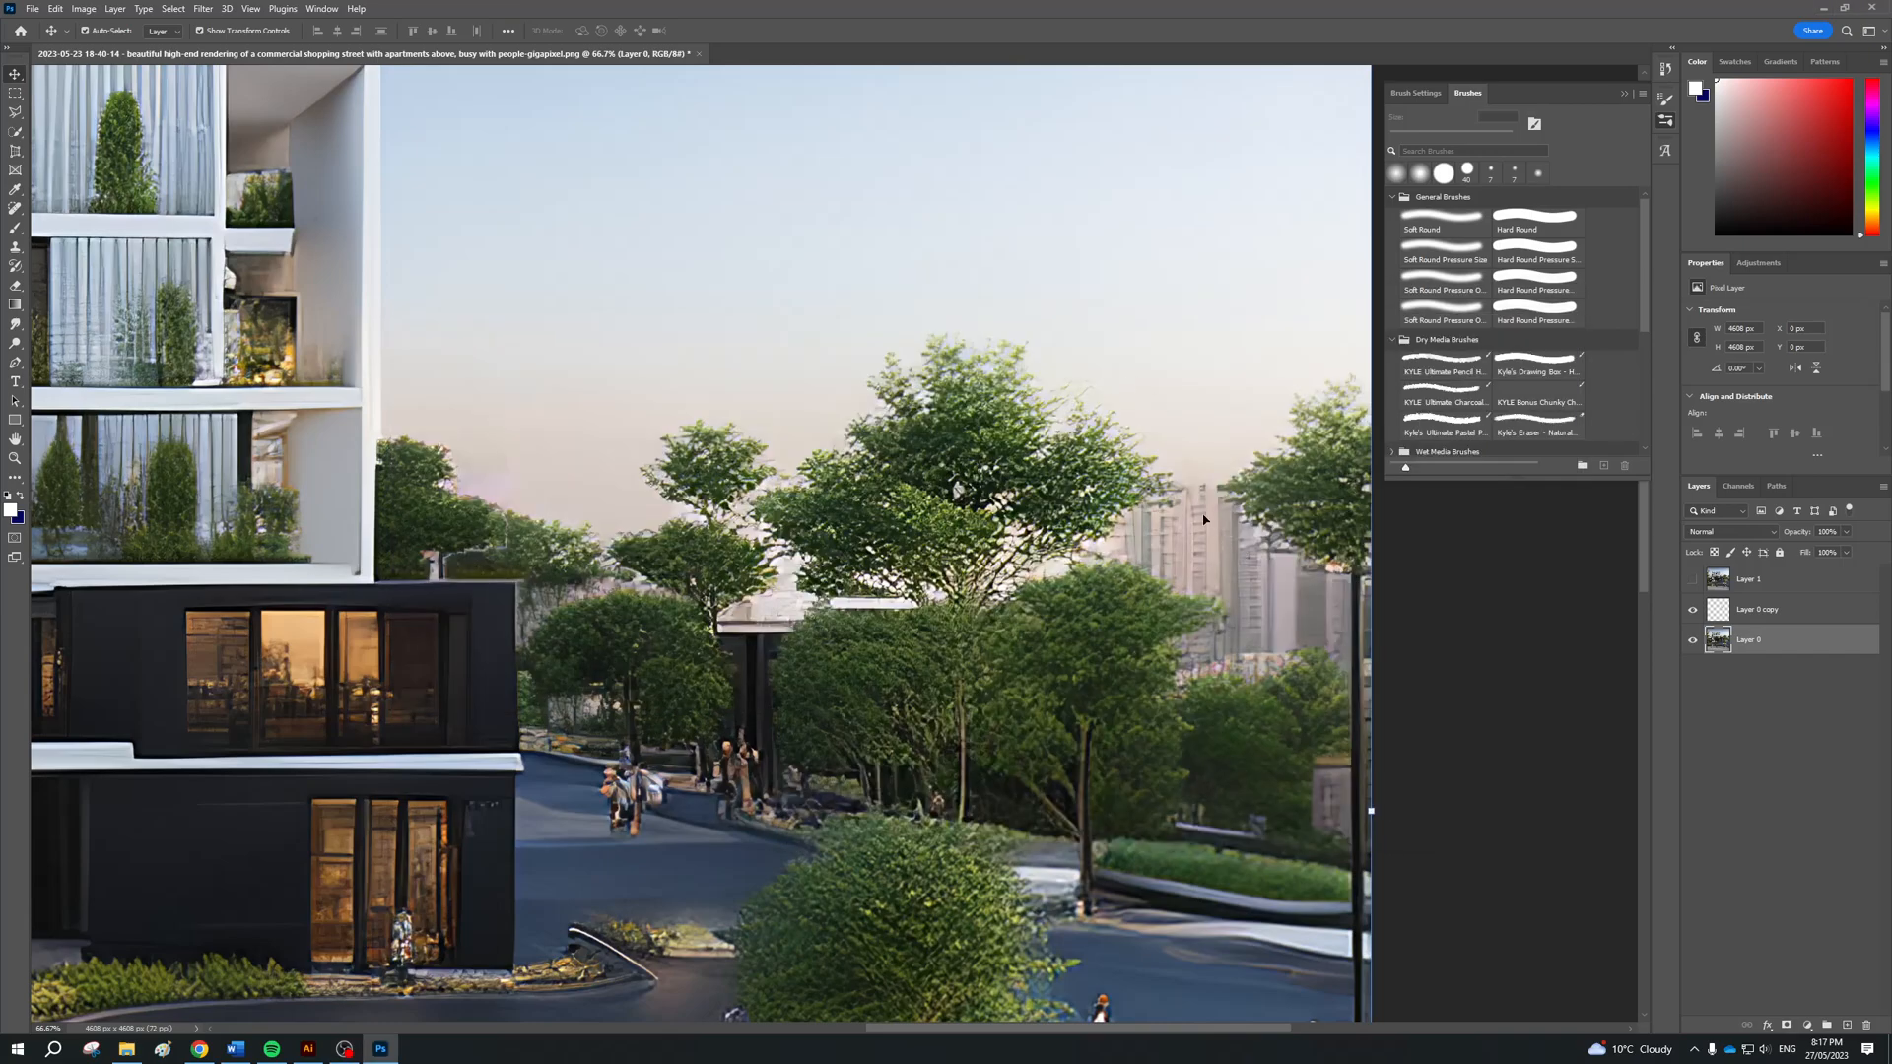
Outline the remaining background towers between the trees near the render's far edge with a freehand Lasso selection
{"action": "left_click", "coordinate": [16, 113]}
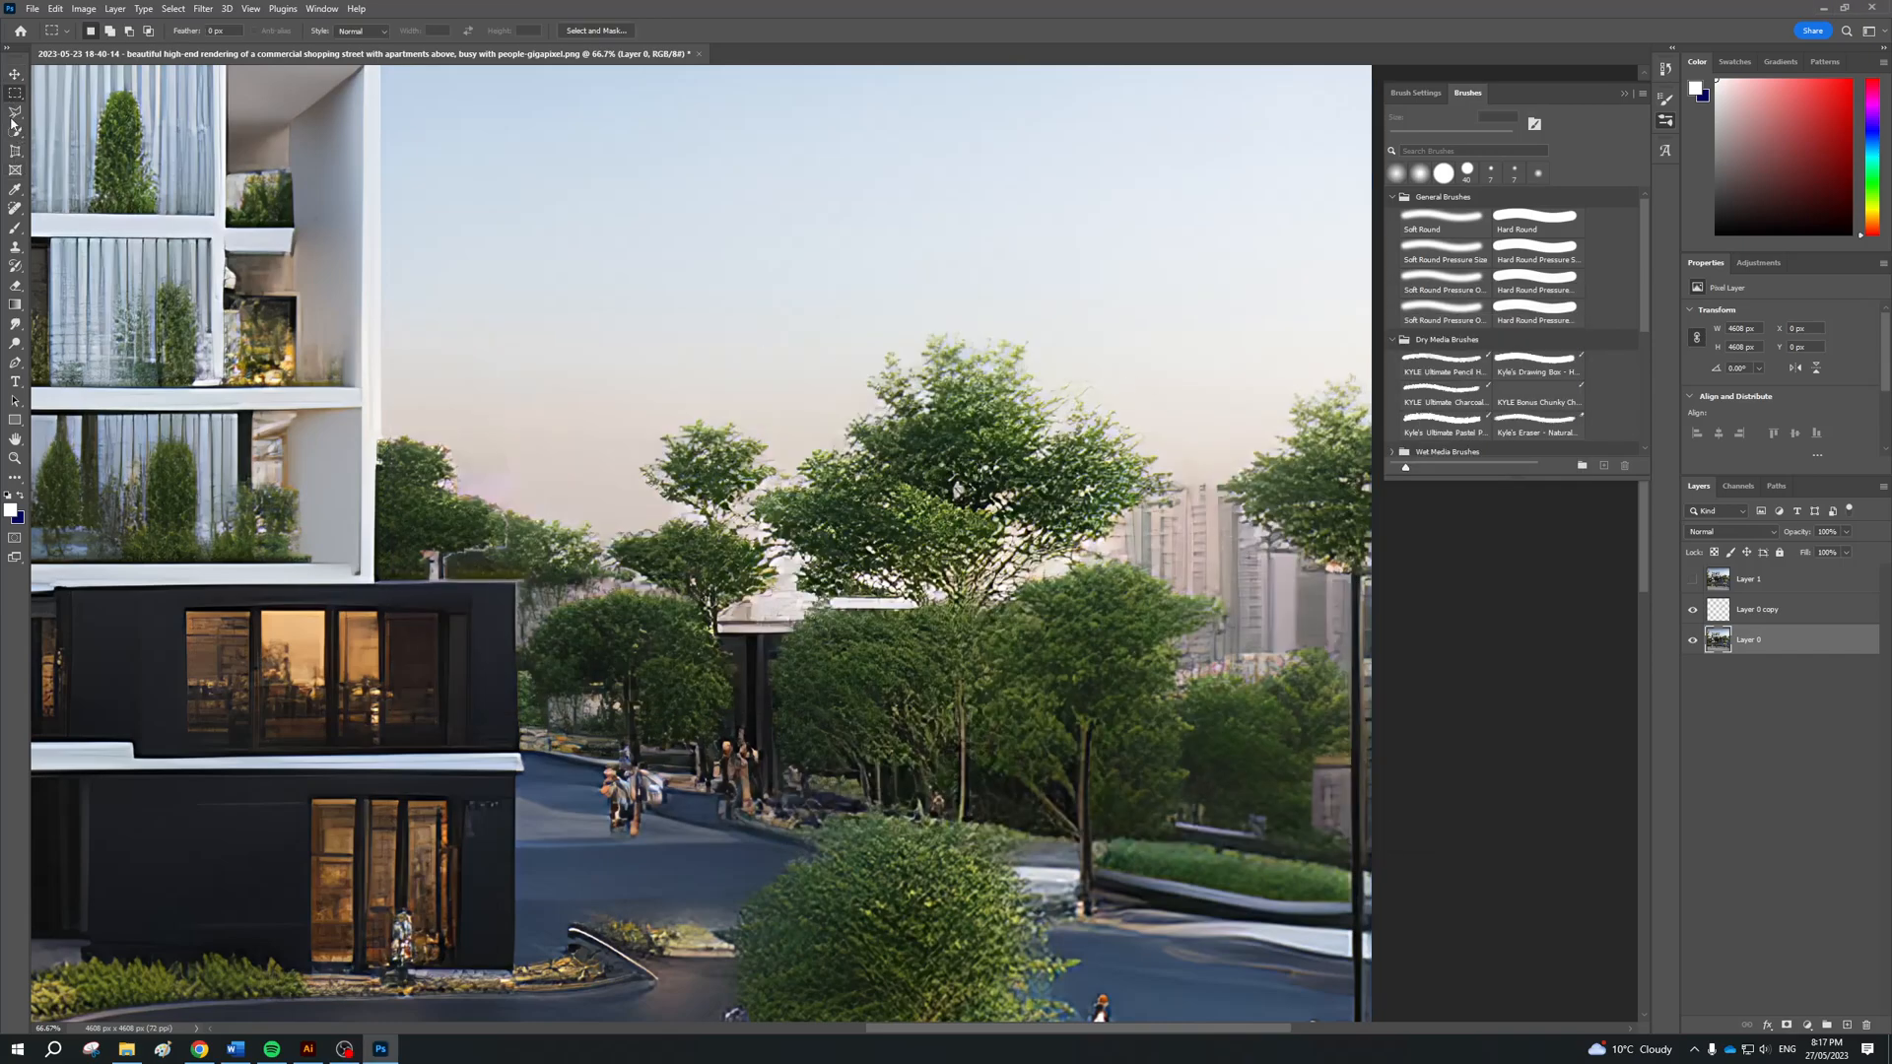
{"action": "left_click", "coordinate": [71, 113]}
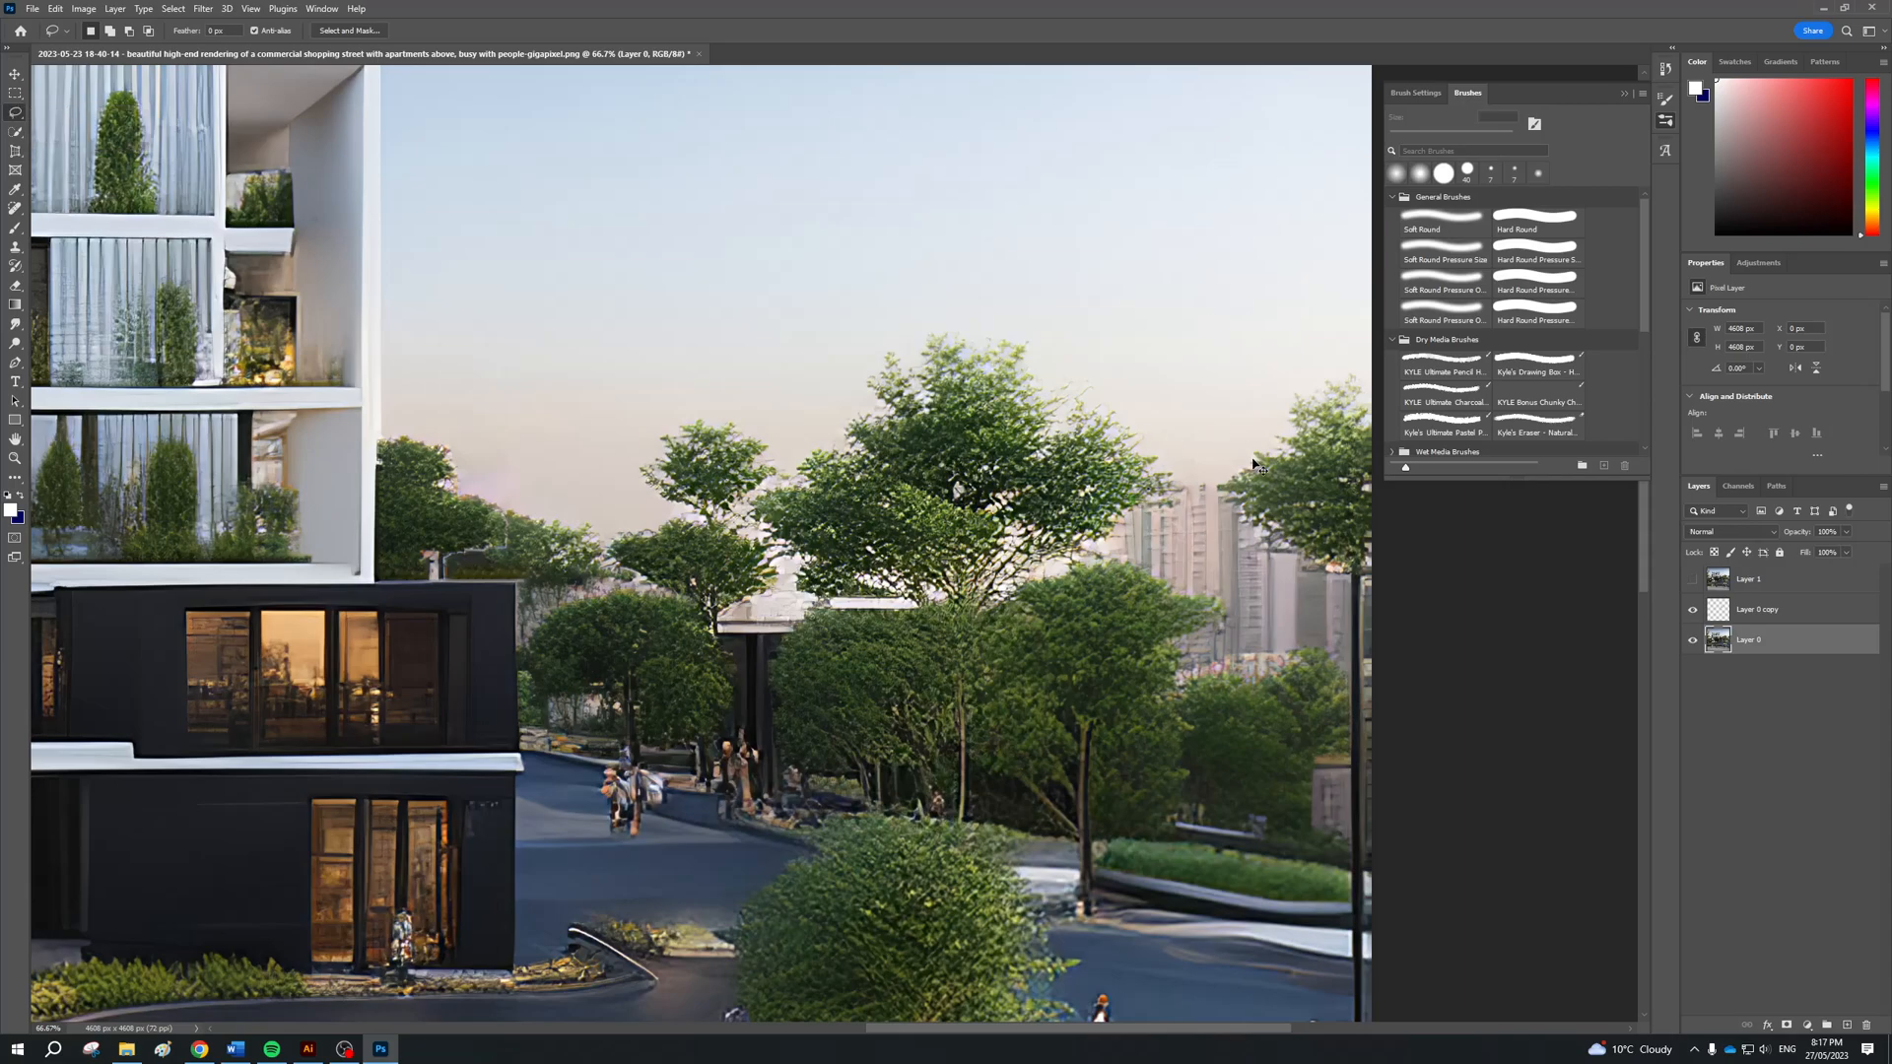
{"action": "scroll", "coordinate": [1253, 463], "scroll_direction": "up", "scroll_amount": 2}
{"action": "scroll", "coordinate": [1174, 541], "scroll_direction": "right", "scroll_amount": 5}
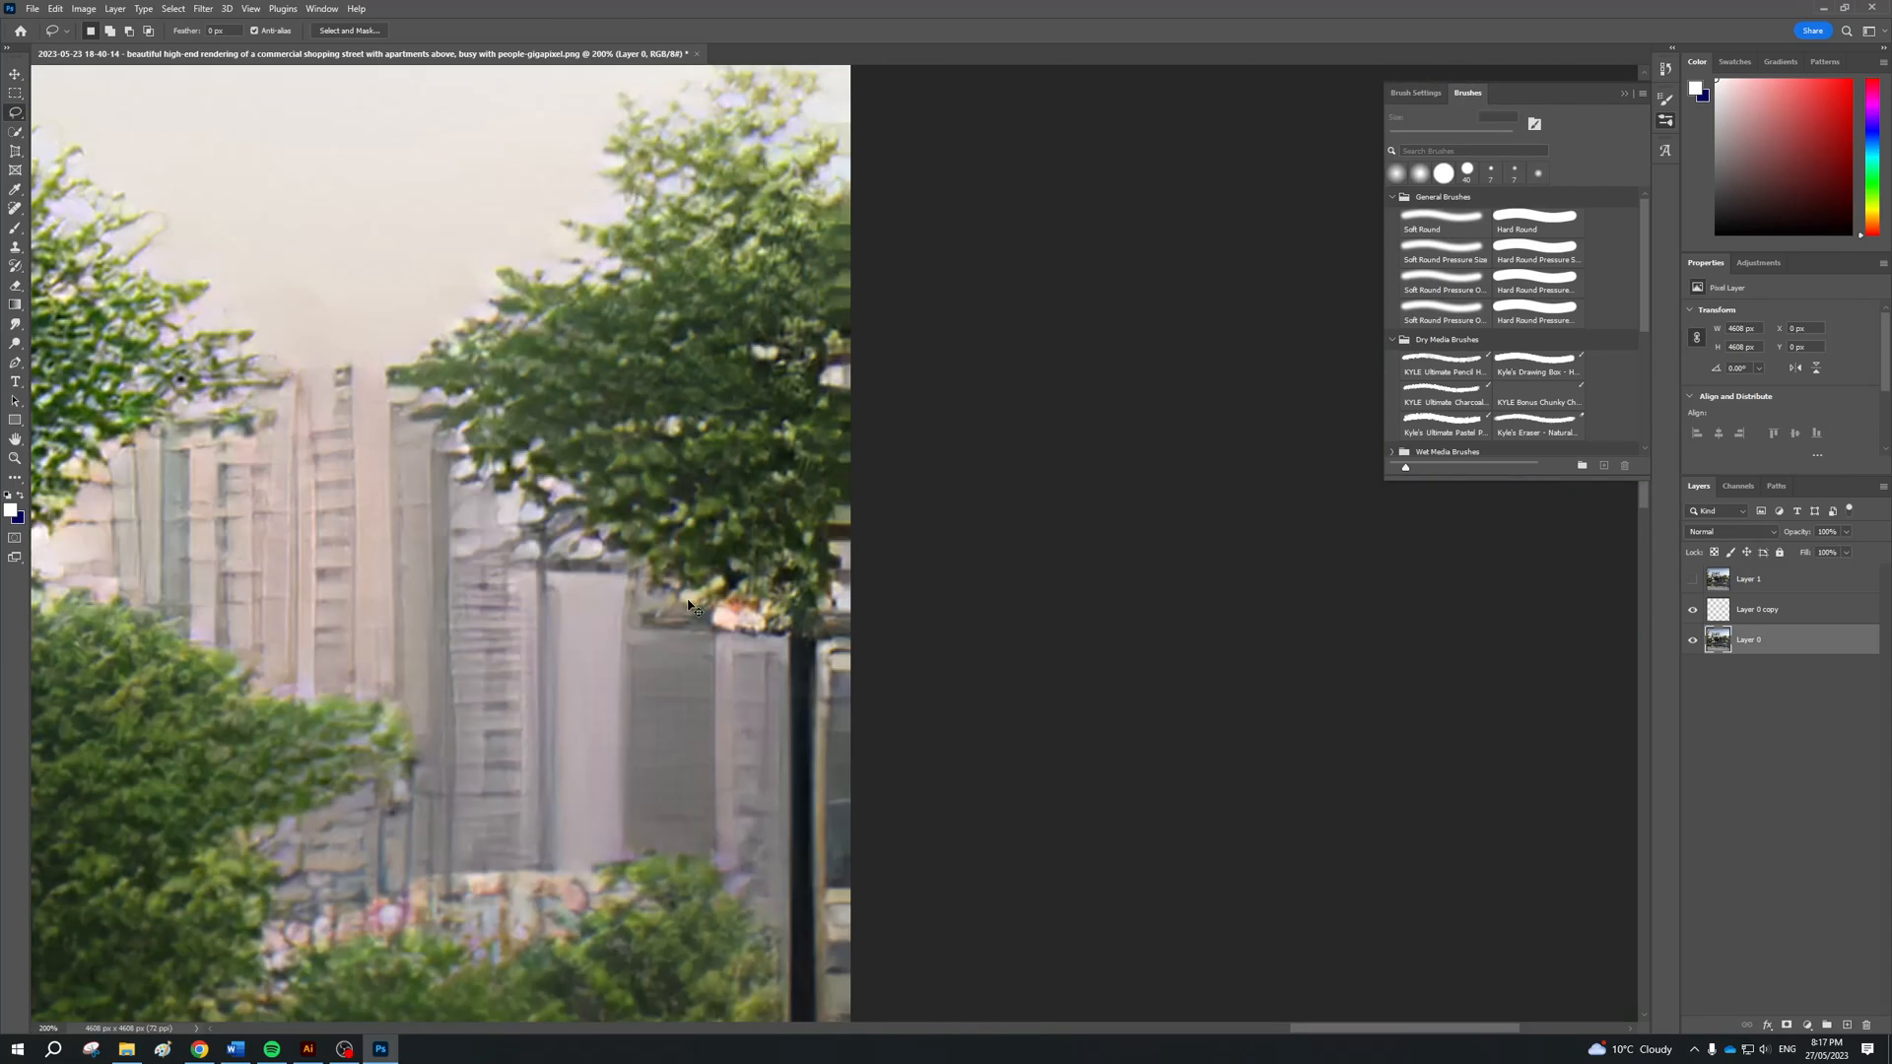
{"action": "scroll", "coordinate": [581, 518], "scroll_direction": "left", "scroll_amount": 1}
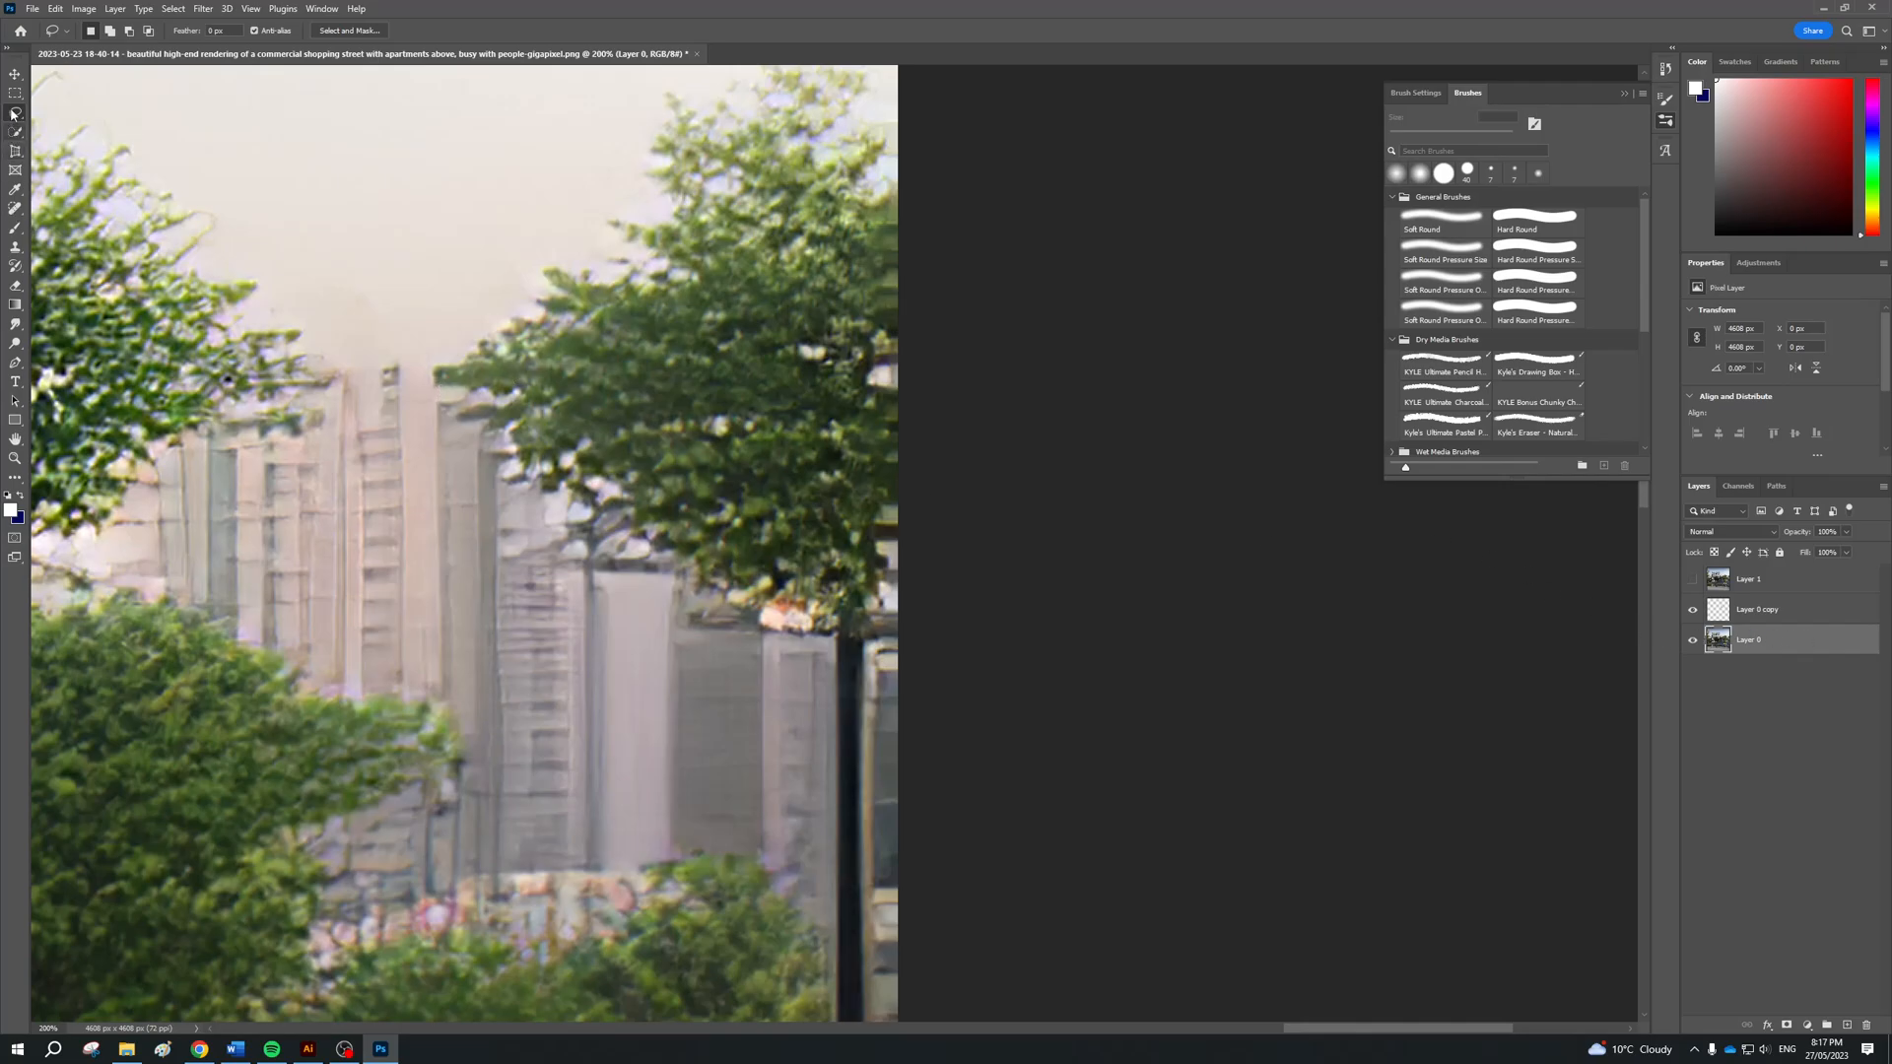
{"action": "key", "text": "shift+l"}
{"action": "key", "text": "Escape"}
{"action": "right_click", "coordinate": [21, 122]}
{"action": "left_click", "coordinate": [74, 114]}
{"action": "mouse_move", "coordinate": [429, 356]}
{"action": "left_mouse_down"}
{"action": "mouse_move", "coordinate": [574, 510]}
{"action": "mouse_move", "coordinate": [584, 547]}
{"action": "mouse_move", "coordinate": [653, 555]}
{"action": "mouse_move", "coordinate": [706, 611]}
{"action": "mouse_move", "coordinate": [835, 649]}
{"action": "mouse_move", "coordinate": [833, 906]}
{"action": "mouse_move", "coordinate": [792, 873]}
{"action": "left_mouse_up"}
{"action": "left_click_drag", "start_coordinate": [720, 845], "coordinate": [362, 903]}
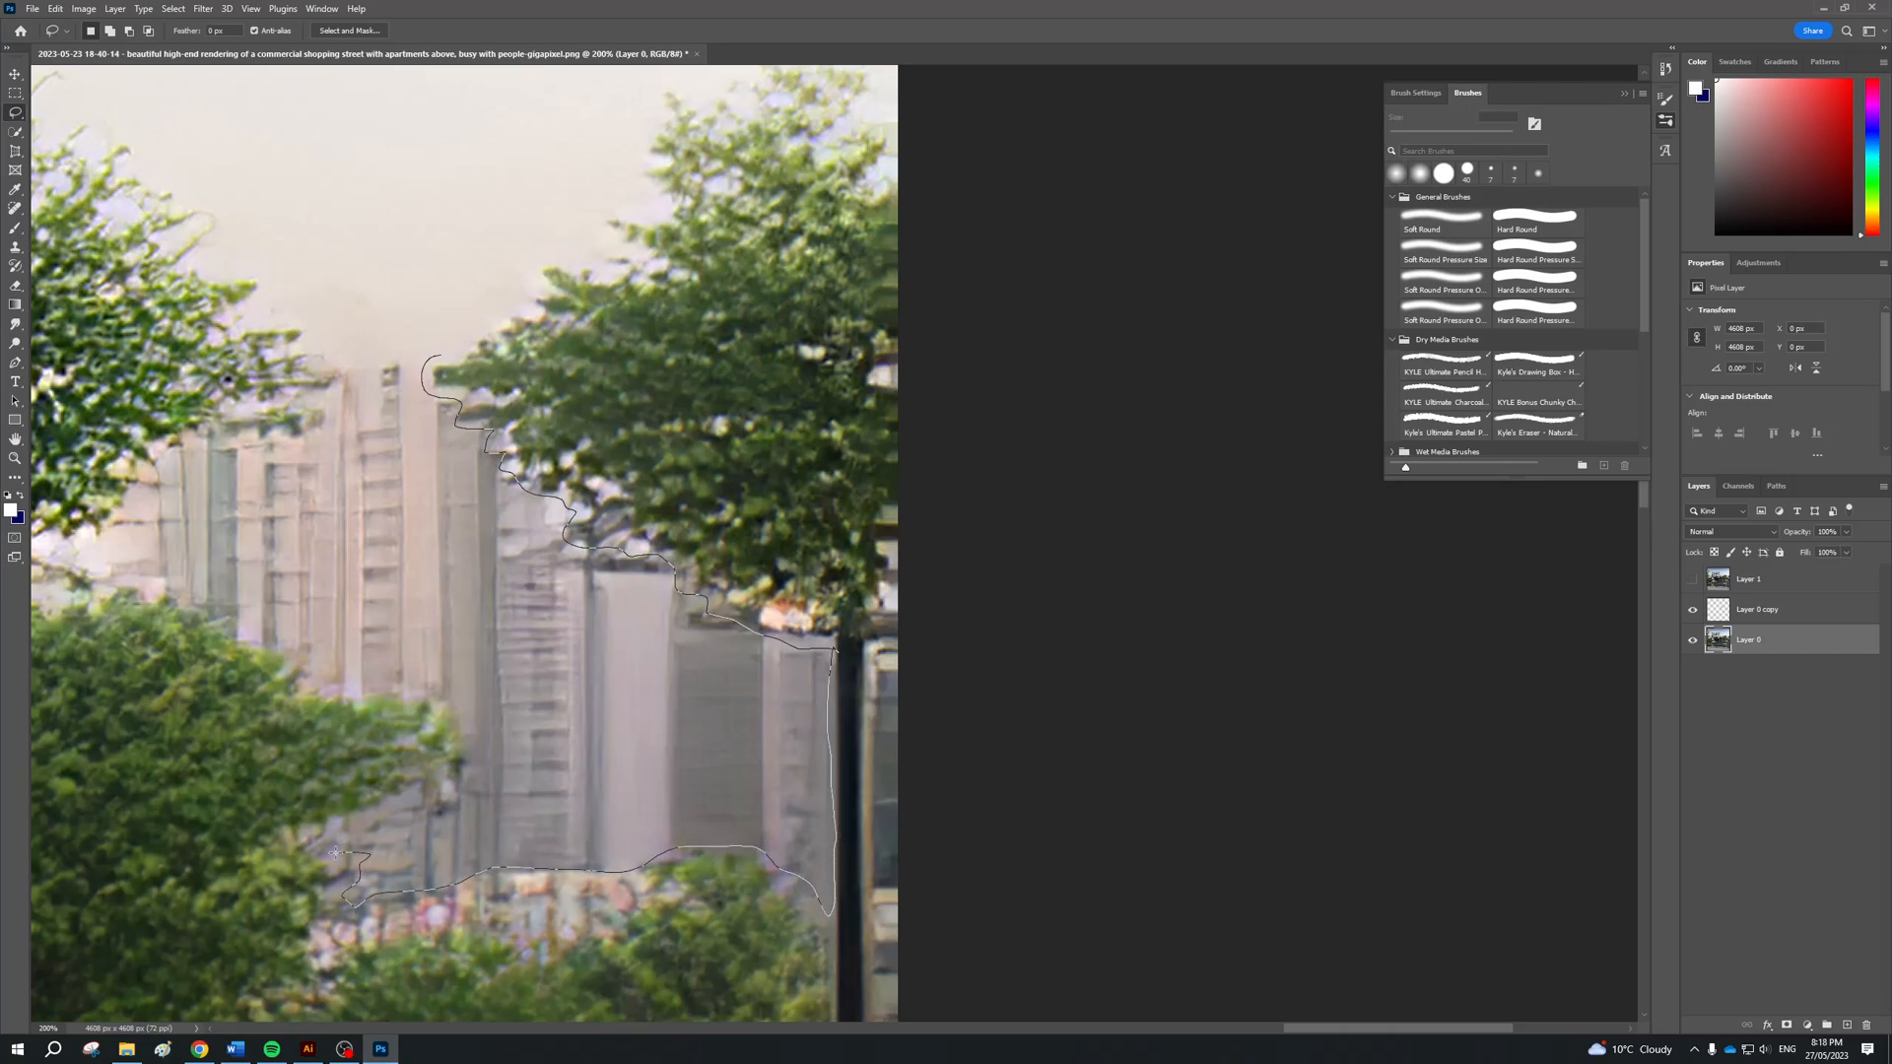
{"action": "mouse_move", "coordinate": [326, 834]}
{"action": "left_mouse_down"}
{"action": "mouse_move", "coordinate": [426, 789]}
{"action": "mouse_move", "coordinate": [475, 727]}
{"action": "mouse_move", "coordinate": [457, 693]}
{"action": "mouse_move", "coordinate": [375, 692]}
{"action": "left_mouse_up"}
{"action": "left_click_drag", "start_coordinate": [37, 541], "coordinate": [95, 535]}
{"action": "left_click_drag", "start_coordinate": [169, 479], "coordinate": [204, 450]}
{"action": "left_click_drag", "start_coordinate": [337, 382], "coordinate": [440, 351]}
{"action": "scroll", "coordinate": [592, 552], "scroll_direction": "left", "scroll_amount": 5}
{"action": "scroll", "coordinate": [620, 583], "scroll_direction": "left", "scroll_amount": 1}
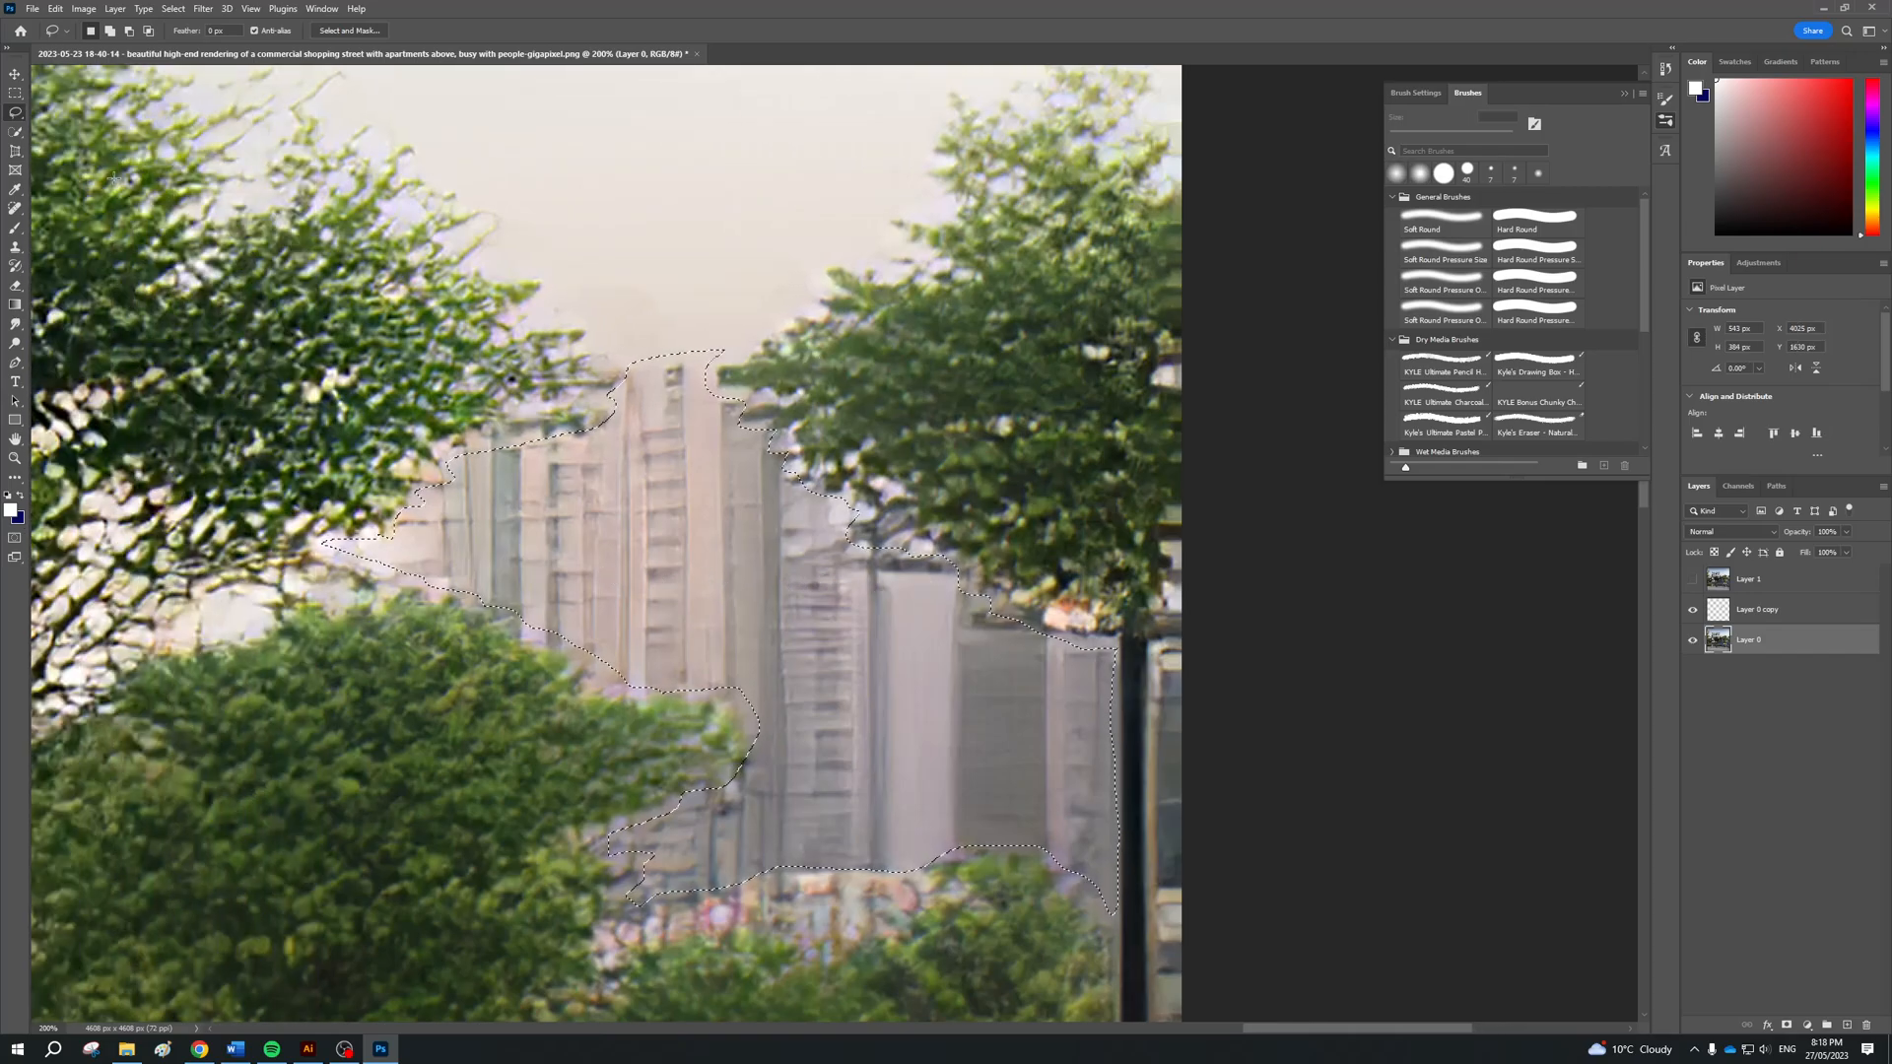
Start Content-Aware Fill on the tower selection, enlarge the preview to 103% and set the sampling area to Custom
{"action": "left_click", "coordinate": [49, 9]}
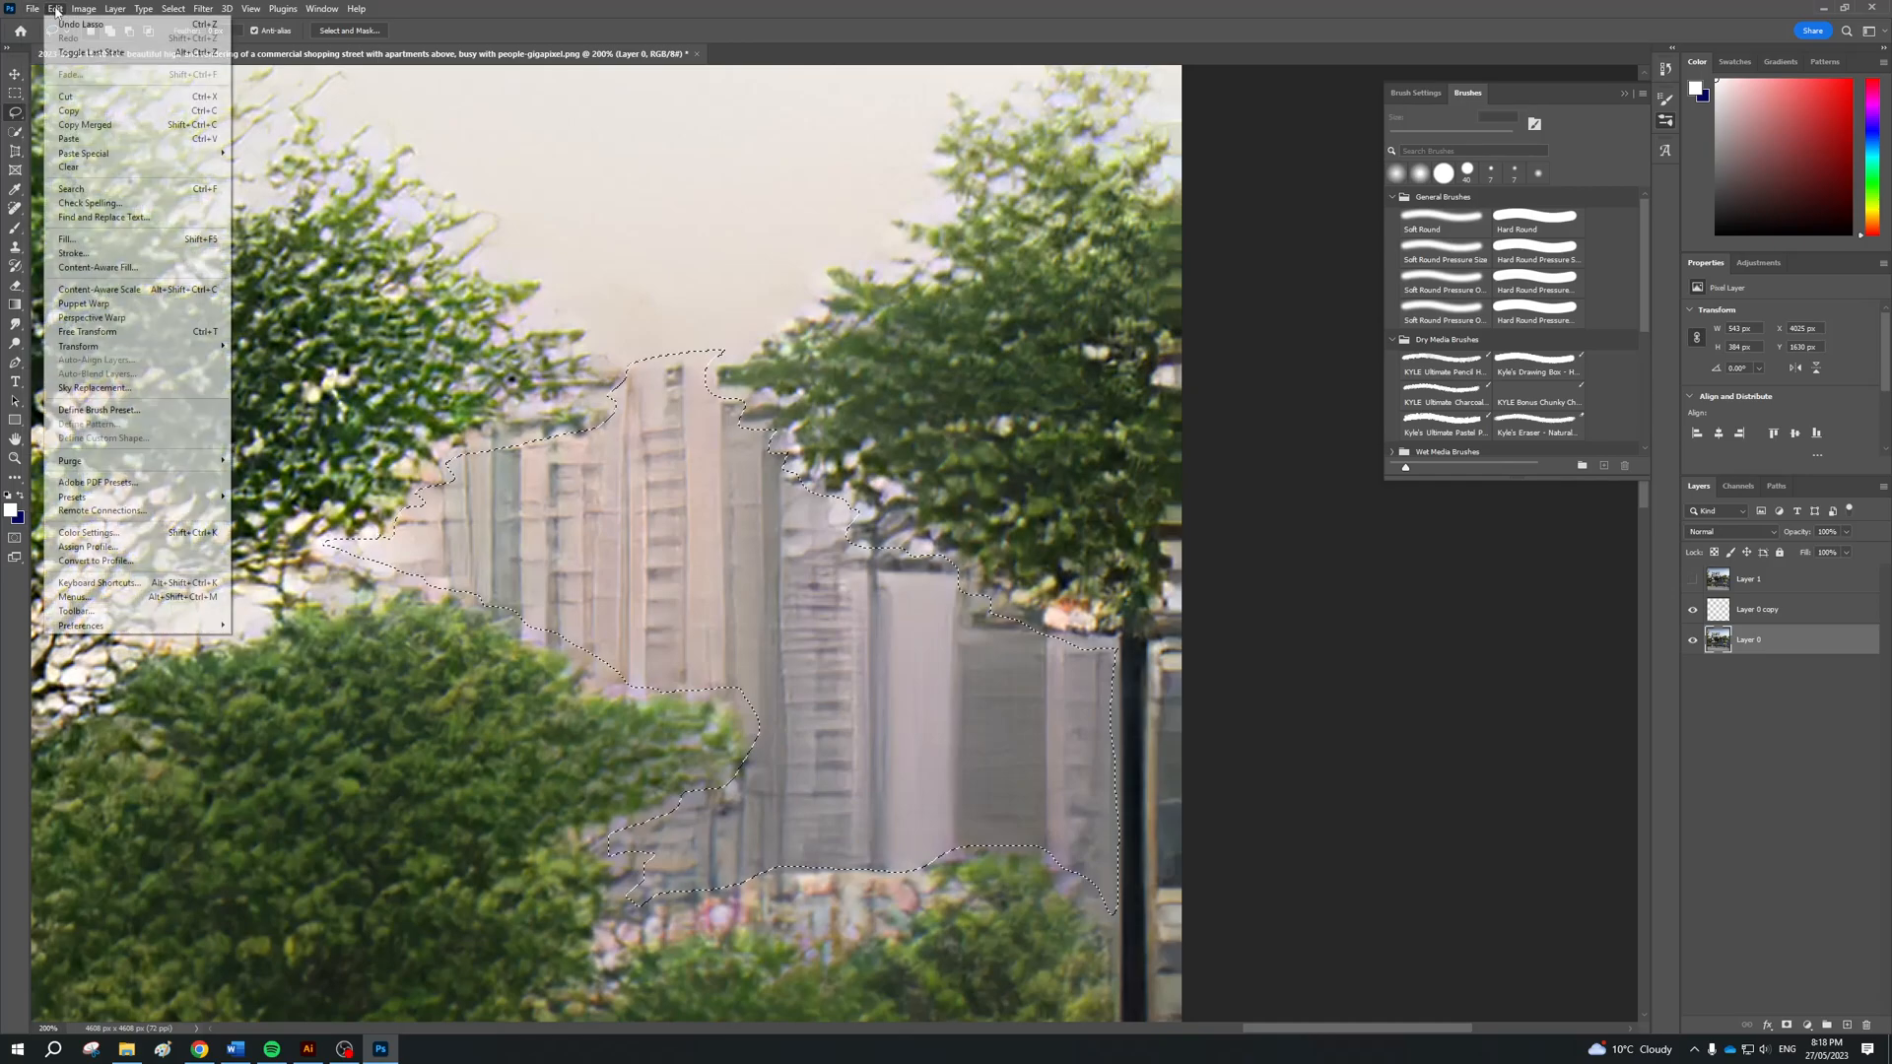
{"action": "left_click", "coordinate": [144, 273]}
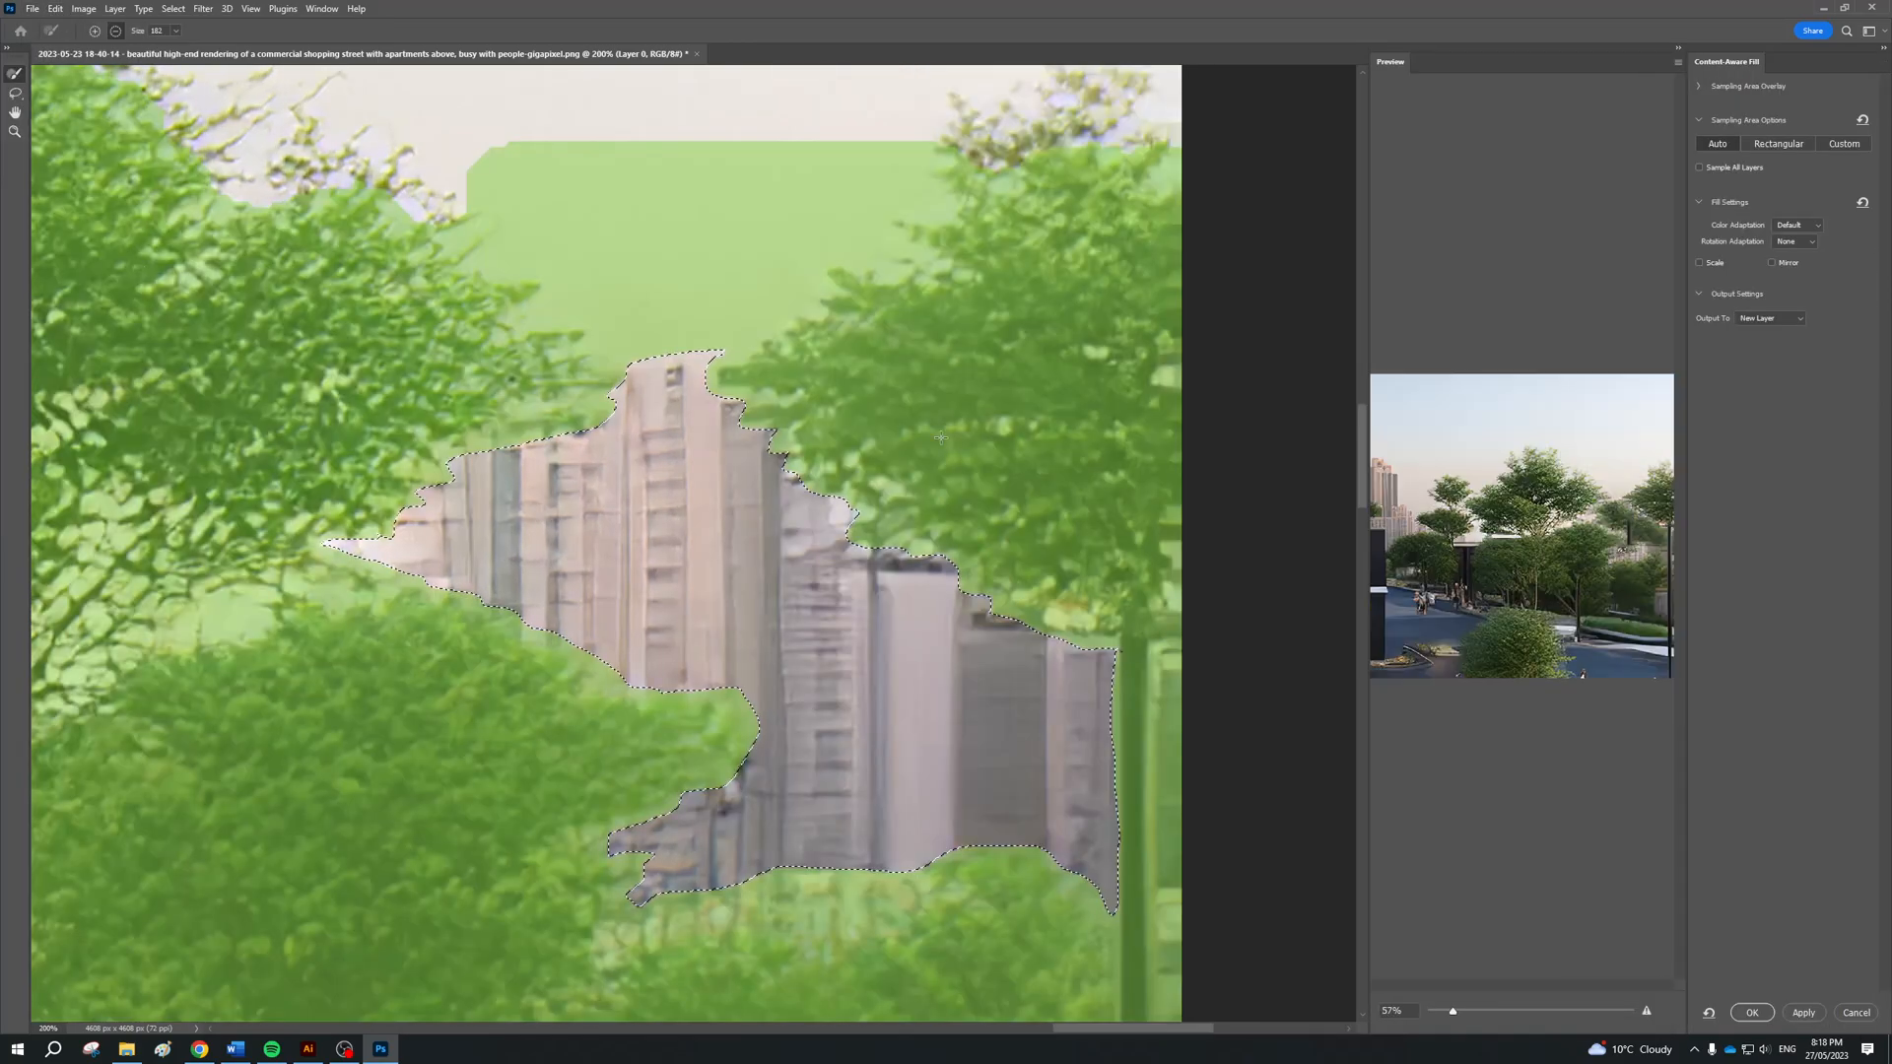
{"action": "left_click_drag", "start_coordinate": [1436, 1012], "coordinate": [1612, 973]}
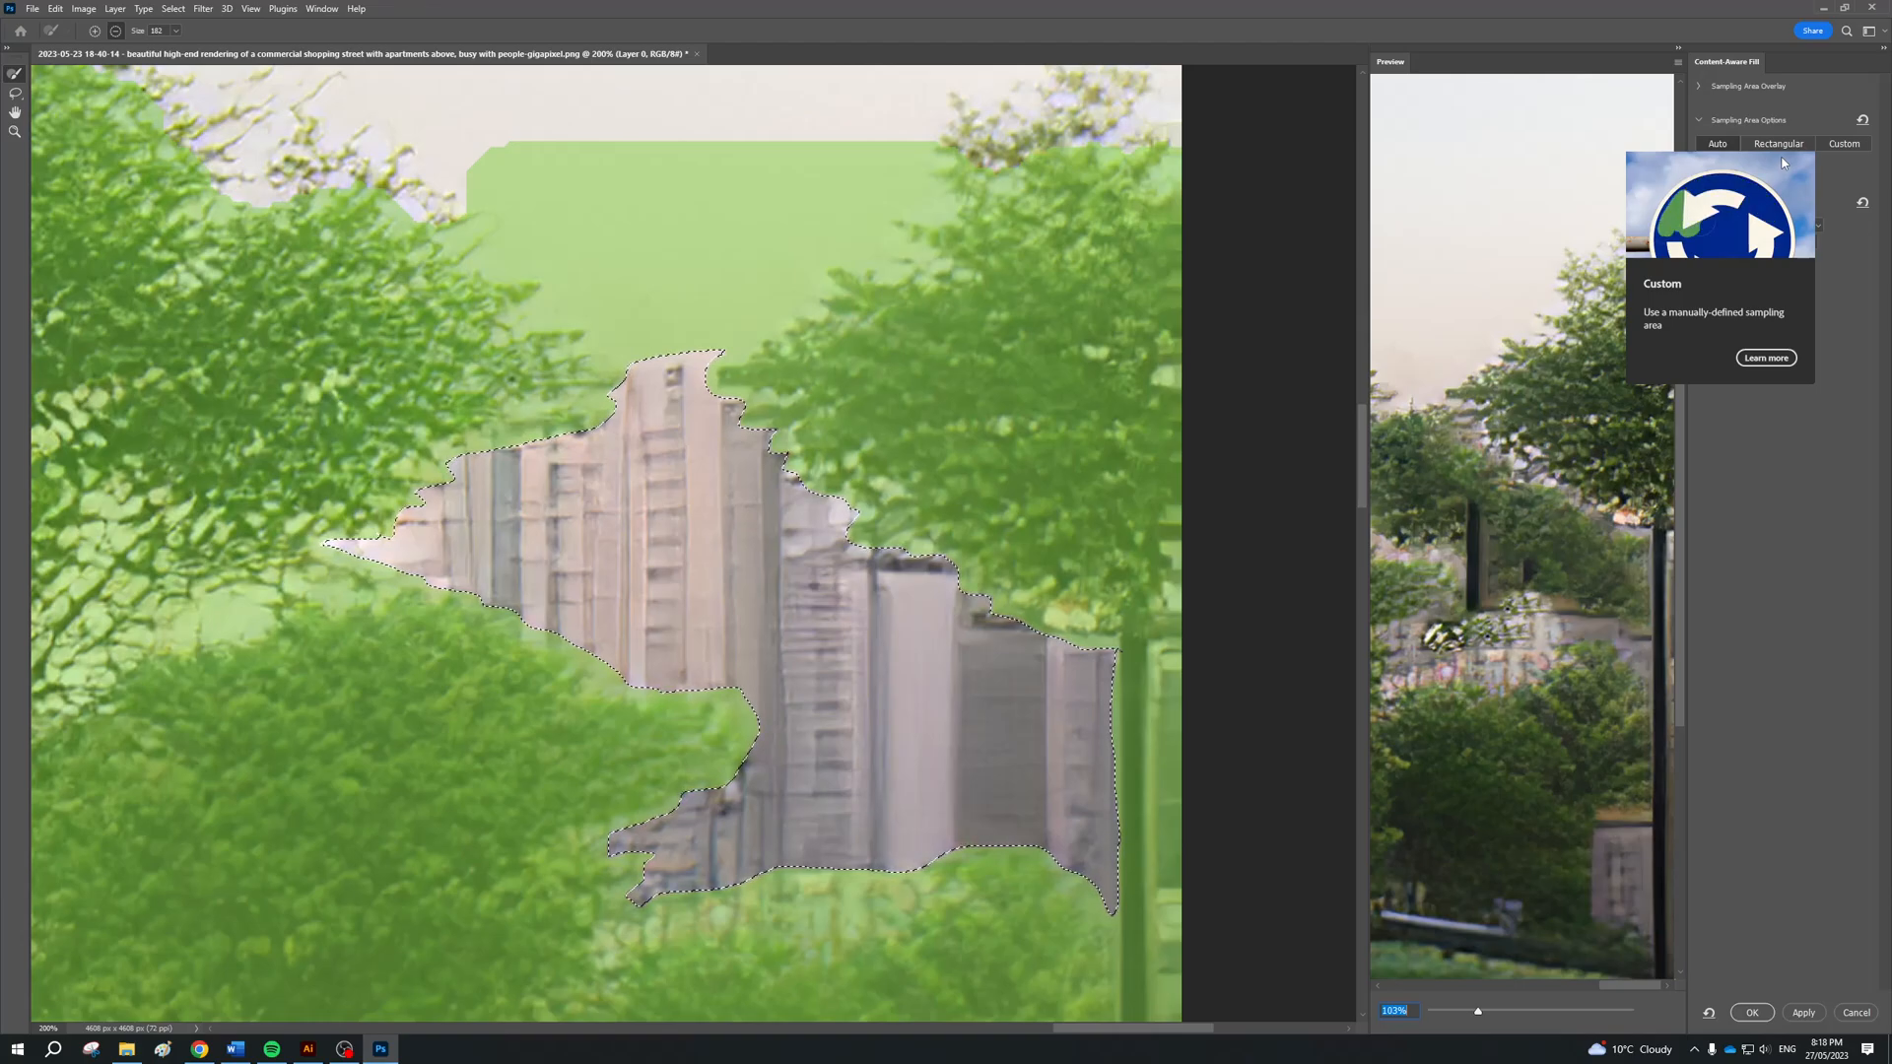
{"action": "left_click", "coordinate": [1779, 146]}
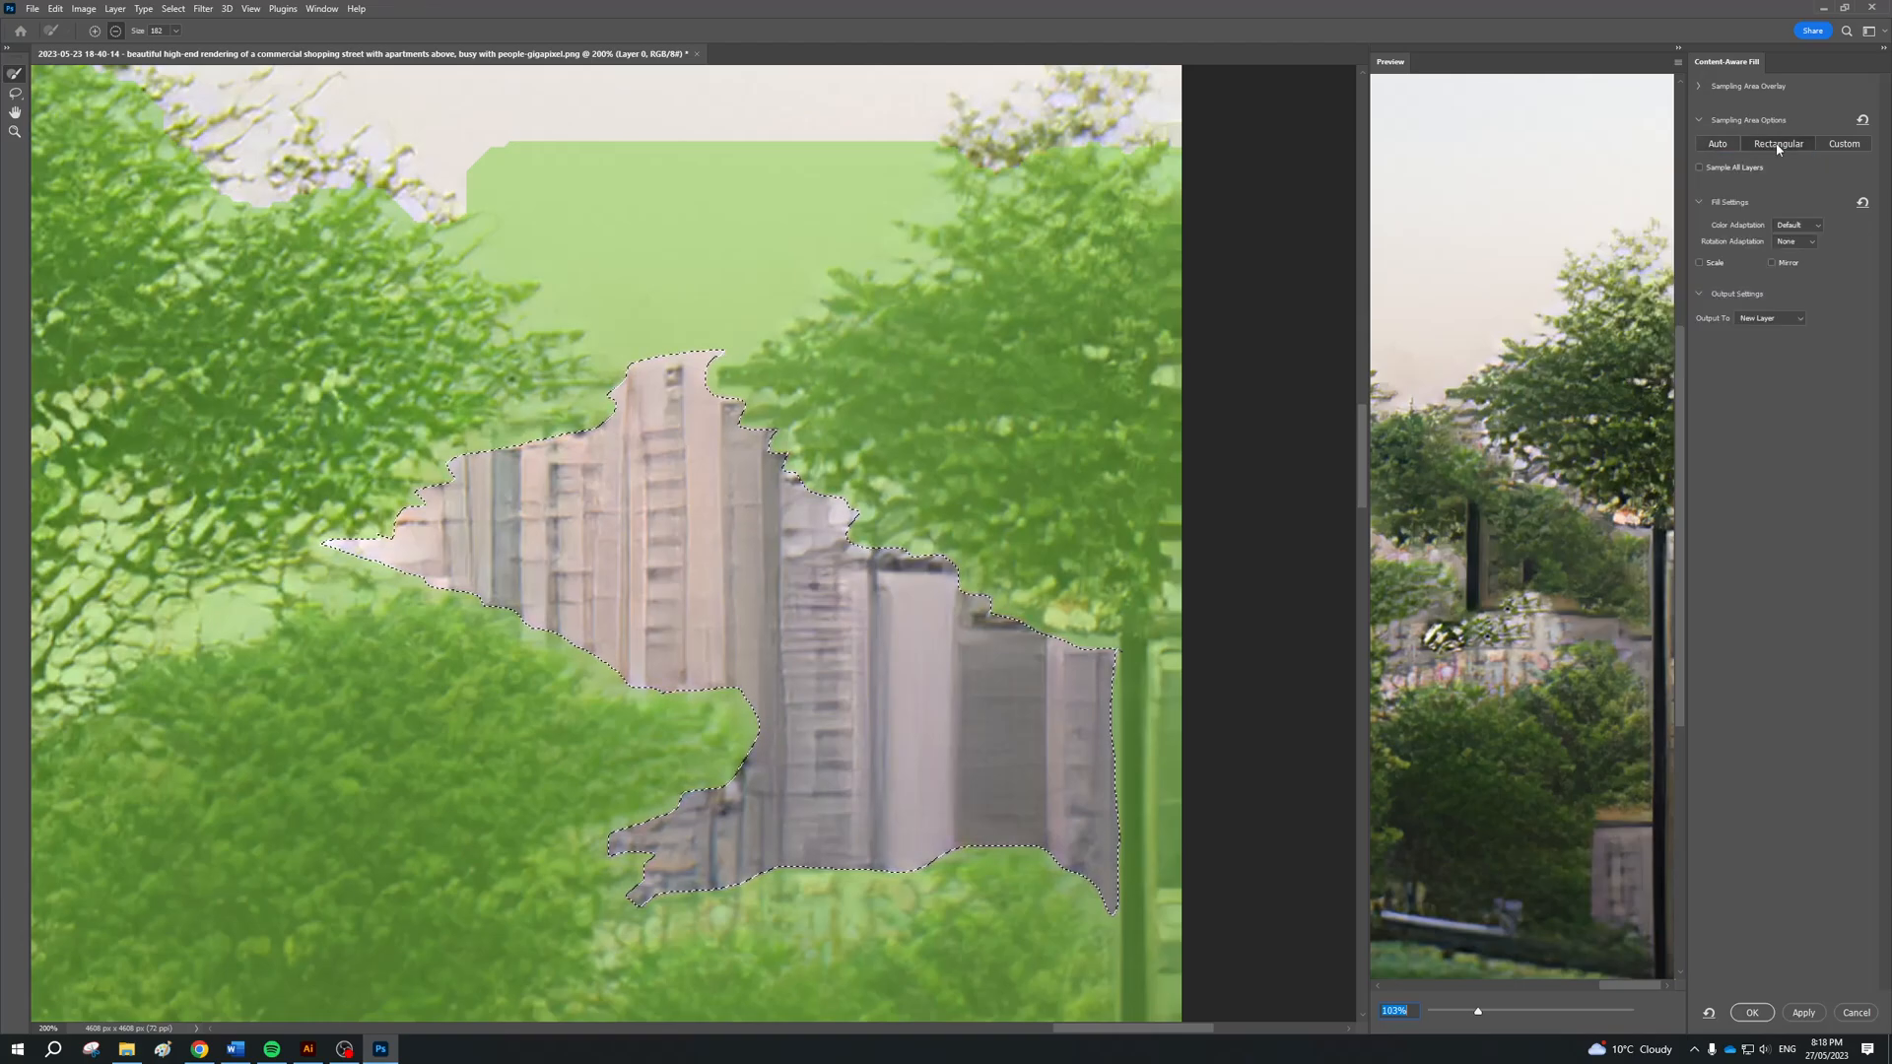
{"action": "left_click", "coordinate": [1843, 145]}
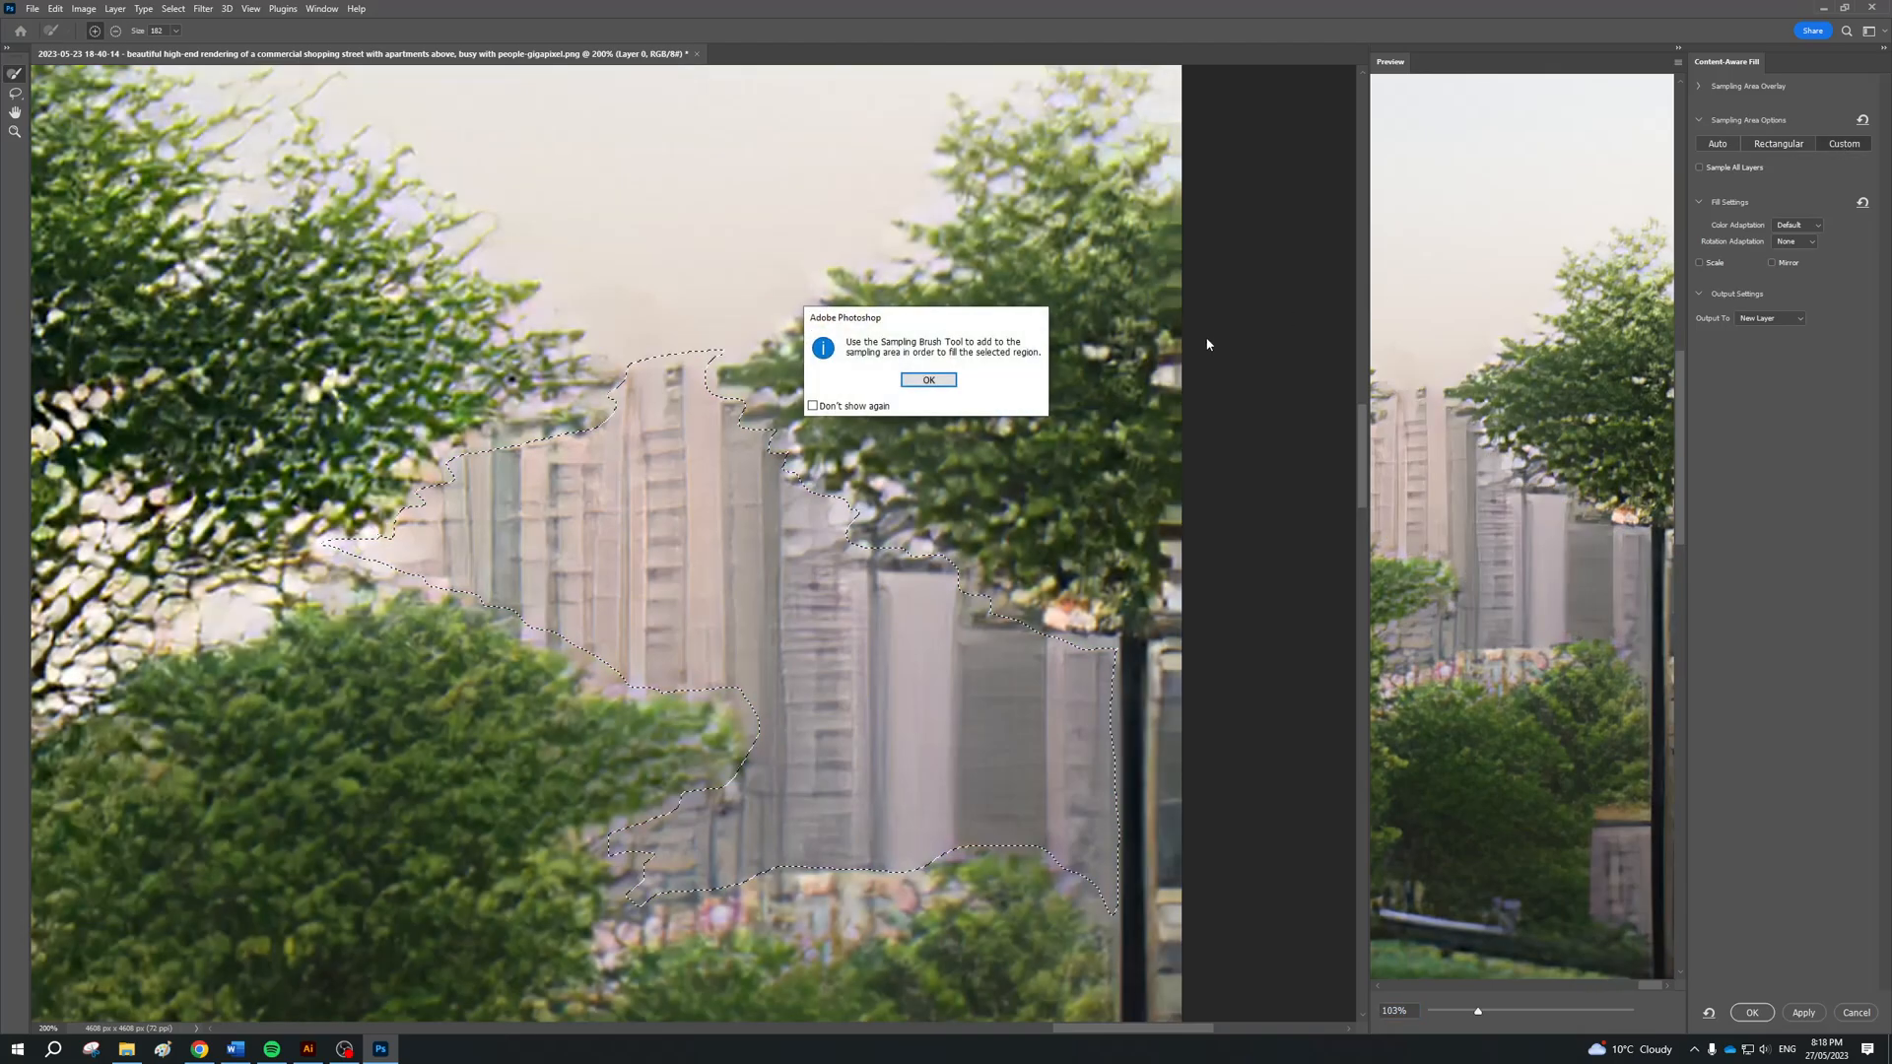
{"action": "left_click", "coordinate": [940, 383]}
Try painting the sampling area over the trees and sky with a size 1000 brush, and undo the stroke
{"action": "left_click", "coordinate": [174, 32]}
{"action": "left_click", "coordinate": [962, 300]}
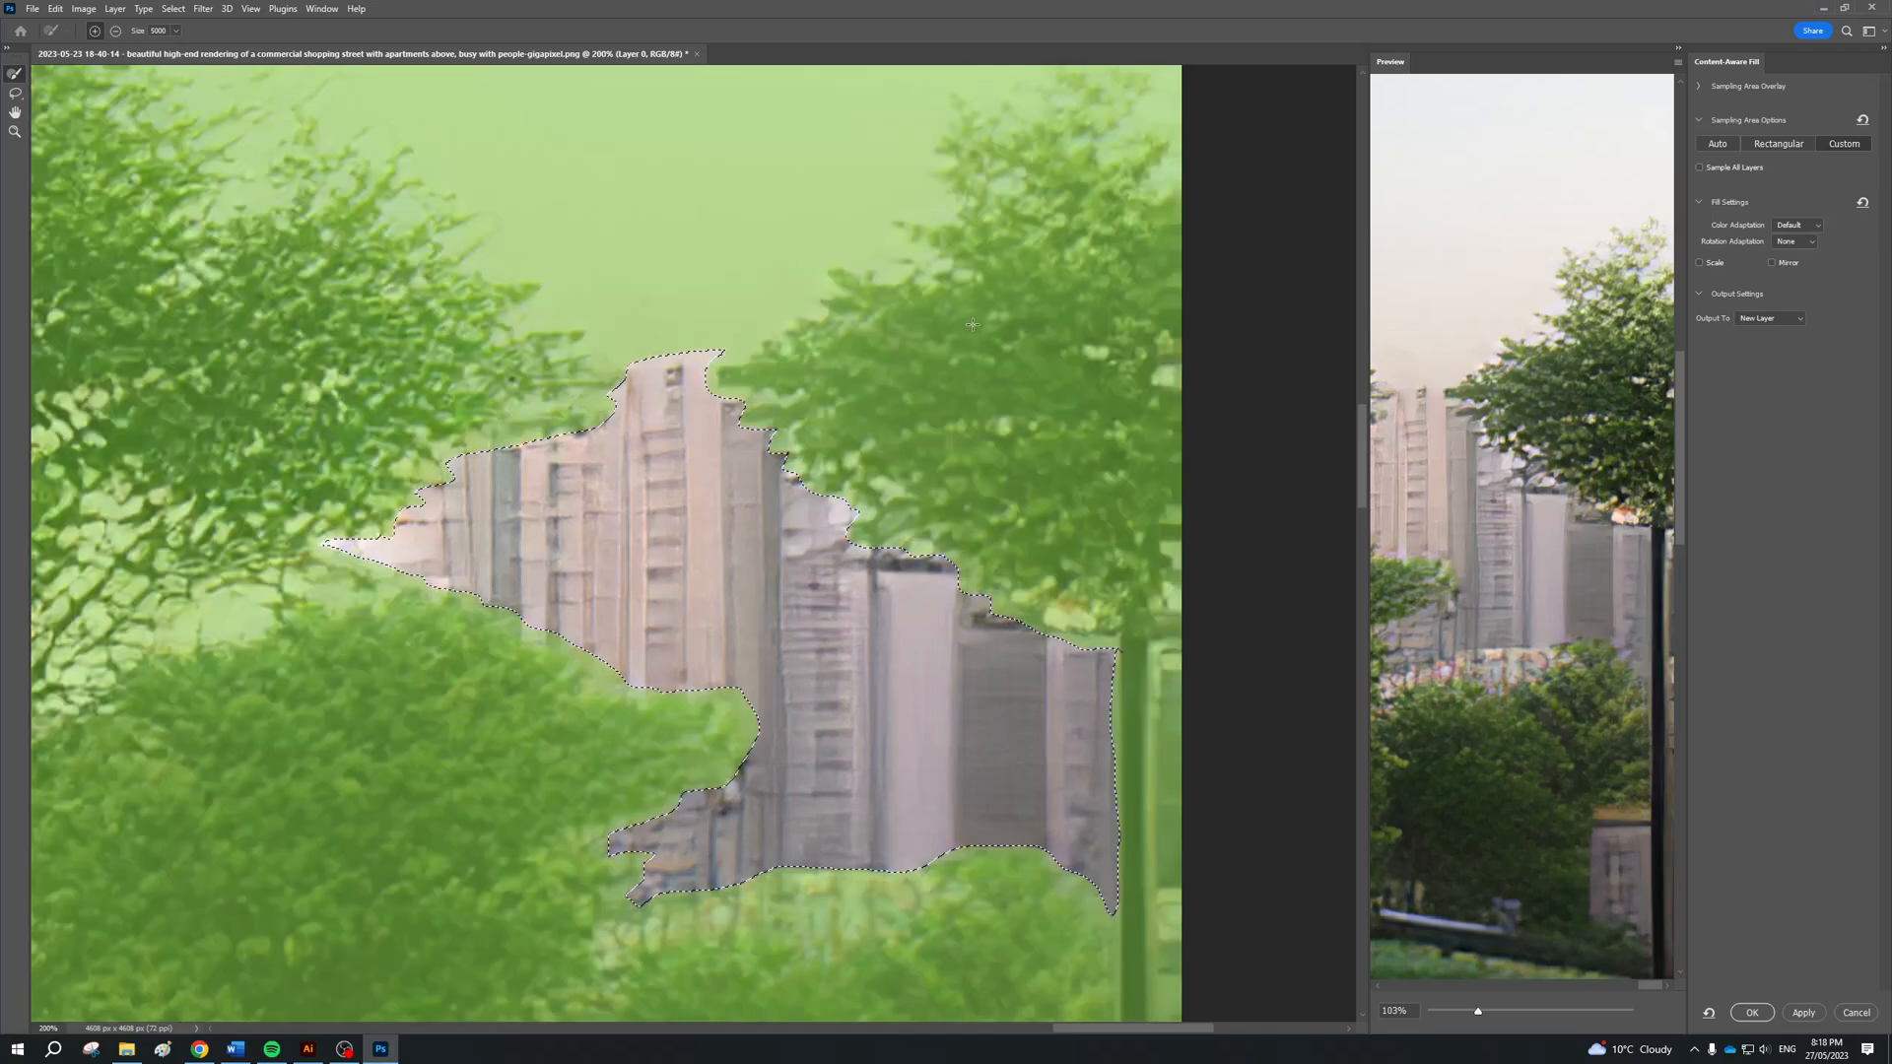
{"action": "key", "text": "ctrl+minus"}
{"action": "key", "text": "ctrl+minus"}
{"action": "key", "text": "ctrl+minus"}
{"action": "key", "text": "ctrl+minus"}
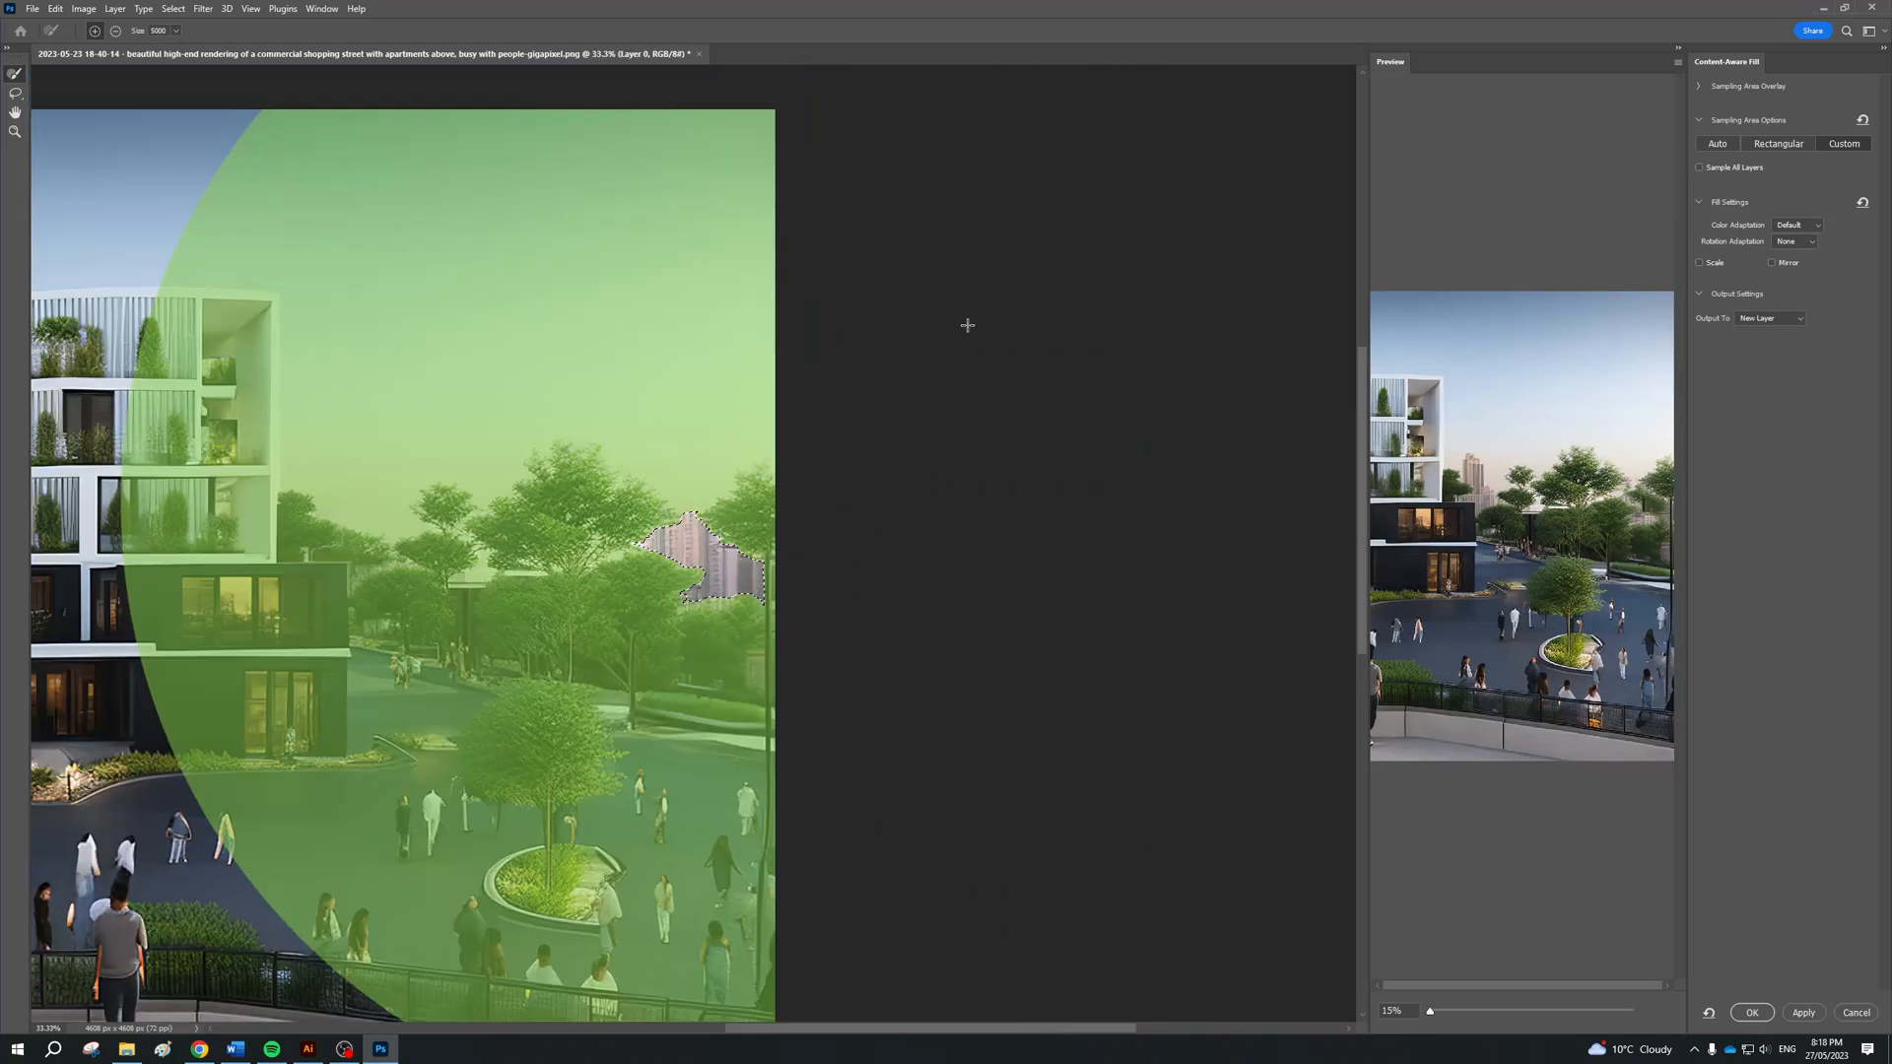
{"action": "key", "text": "ctrl+z"}
{"action": "left_click", "coordinate": [926, 381]}
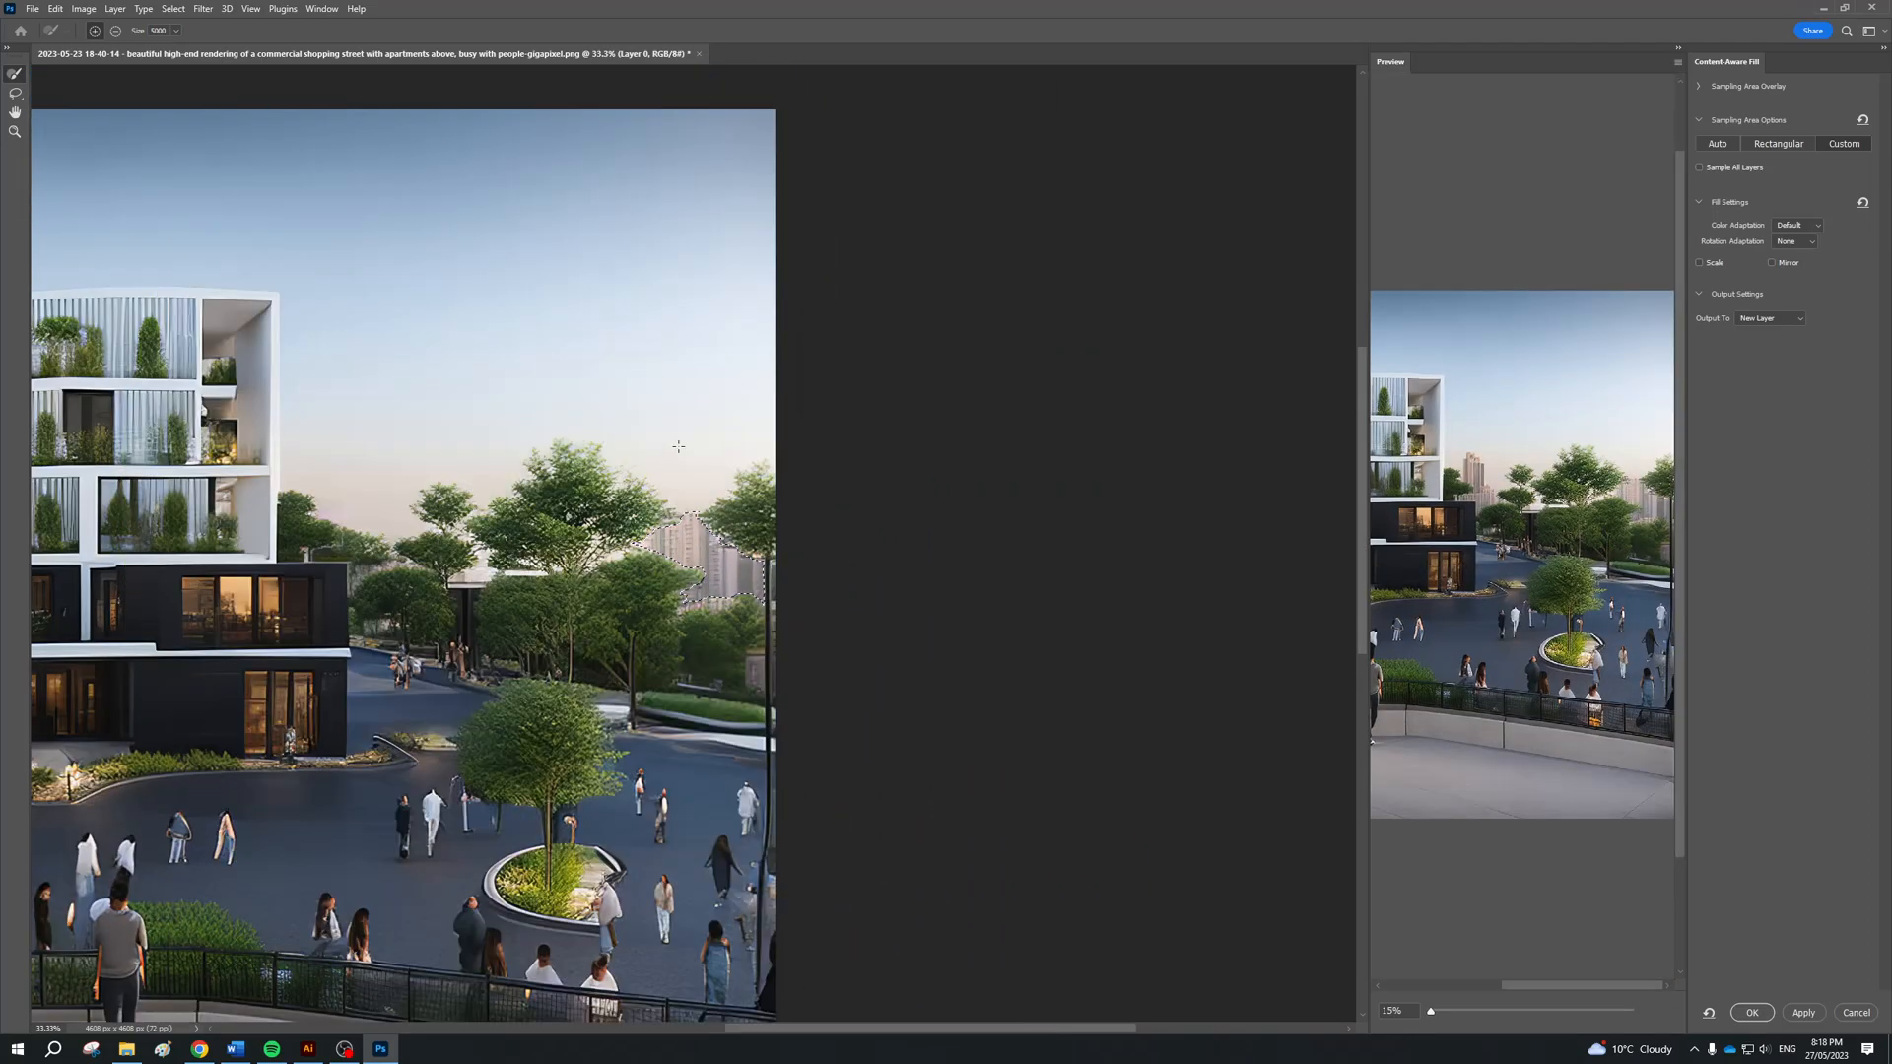
Paint the sampling area over the surrounding trees, nearby sky and two separate trees with a brush of about 400, checking the preview at 66%
{"action": "left_click", "coordinate": [175, 31]}
{"action": "left_click", "coordinate": [158, 48]}
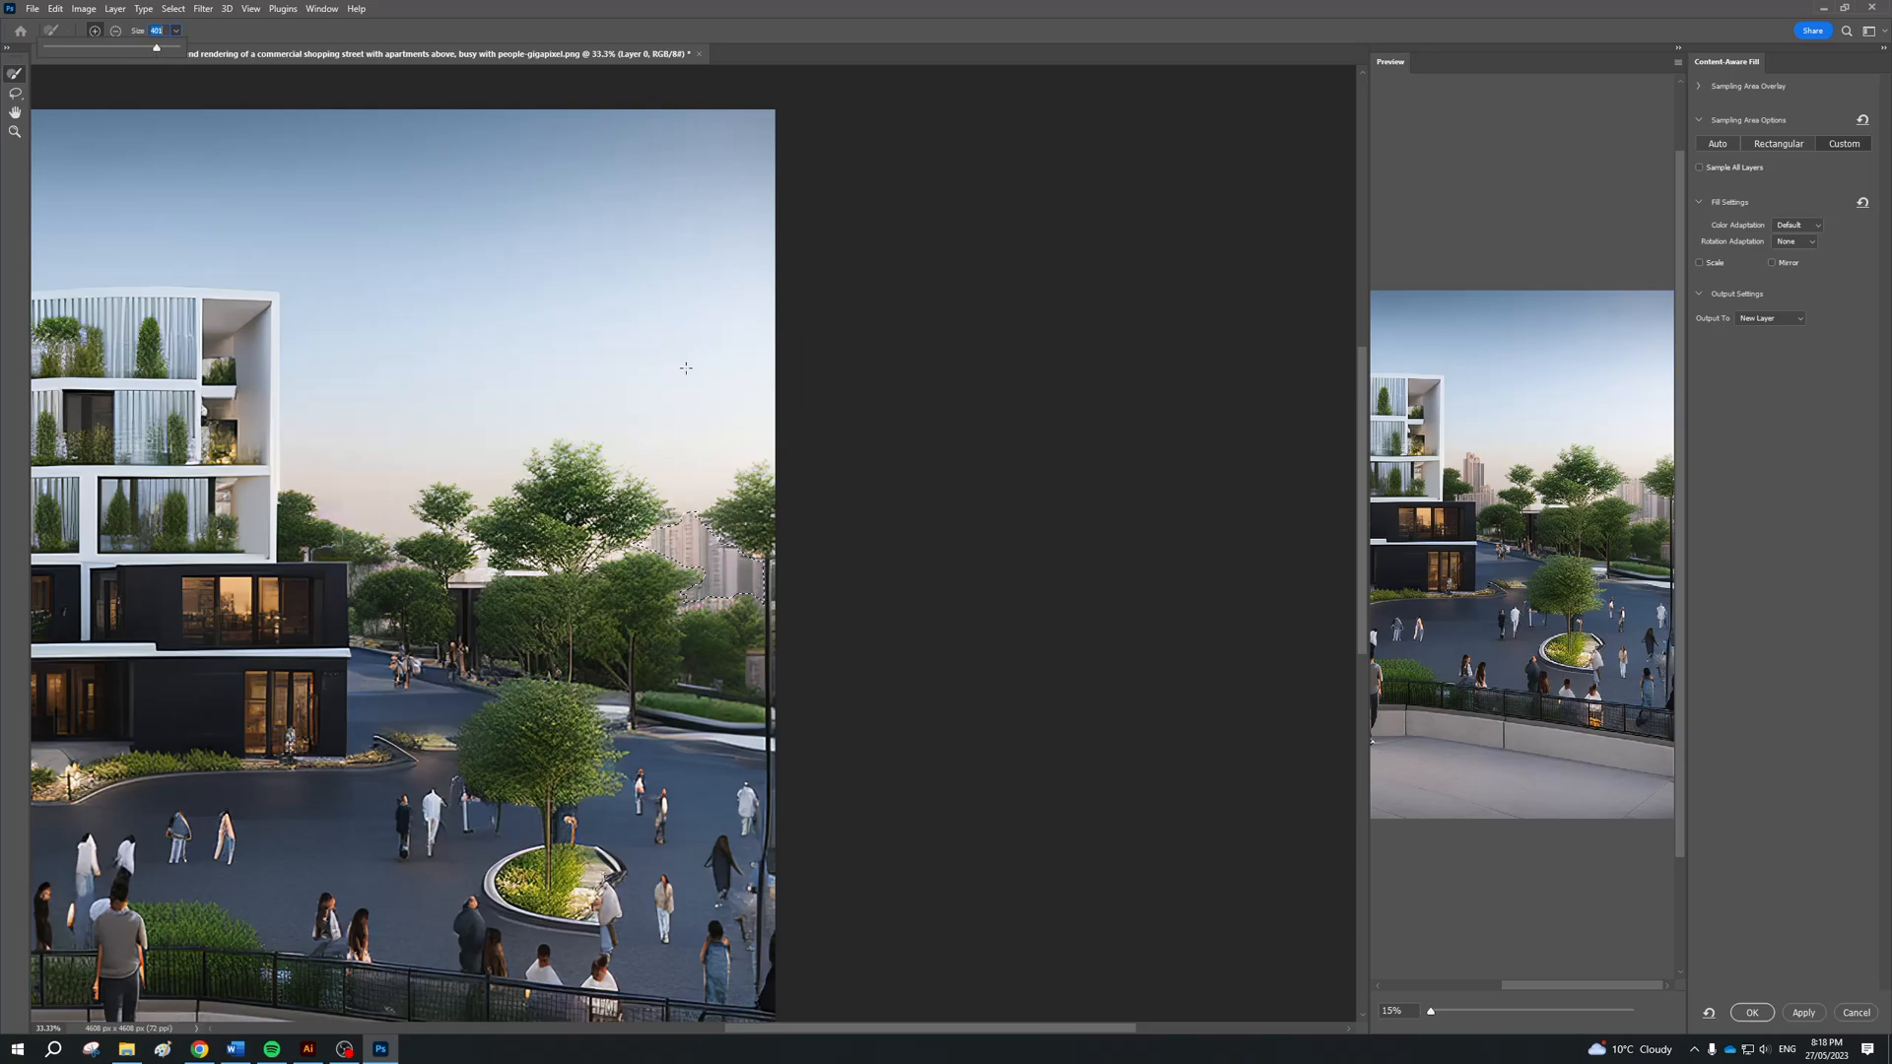
{"action": "mouse_move", "coordinate": [597, 488]}
{"action": "left_mouse_down"}
{"action": "mouse_move", "coordinate": [539, 525]}
{"action": "mouse_move", "coordinate": [528, 603]}
{"action": "mouse_move", "coordinate": [611, 610]}
{"action": "mouse_move", "coordinate": [668, 647]}
{"action": "mouse_move", "coordinate": [724, 640]}
{"action": "left_mouse_up"}
{"action": "left_click_drag", "start_coordinate": [1434, 1012], "coordinate": [1603, 992]}
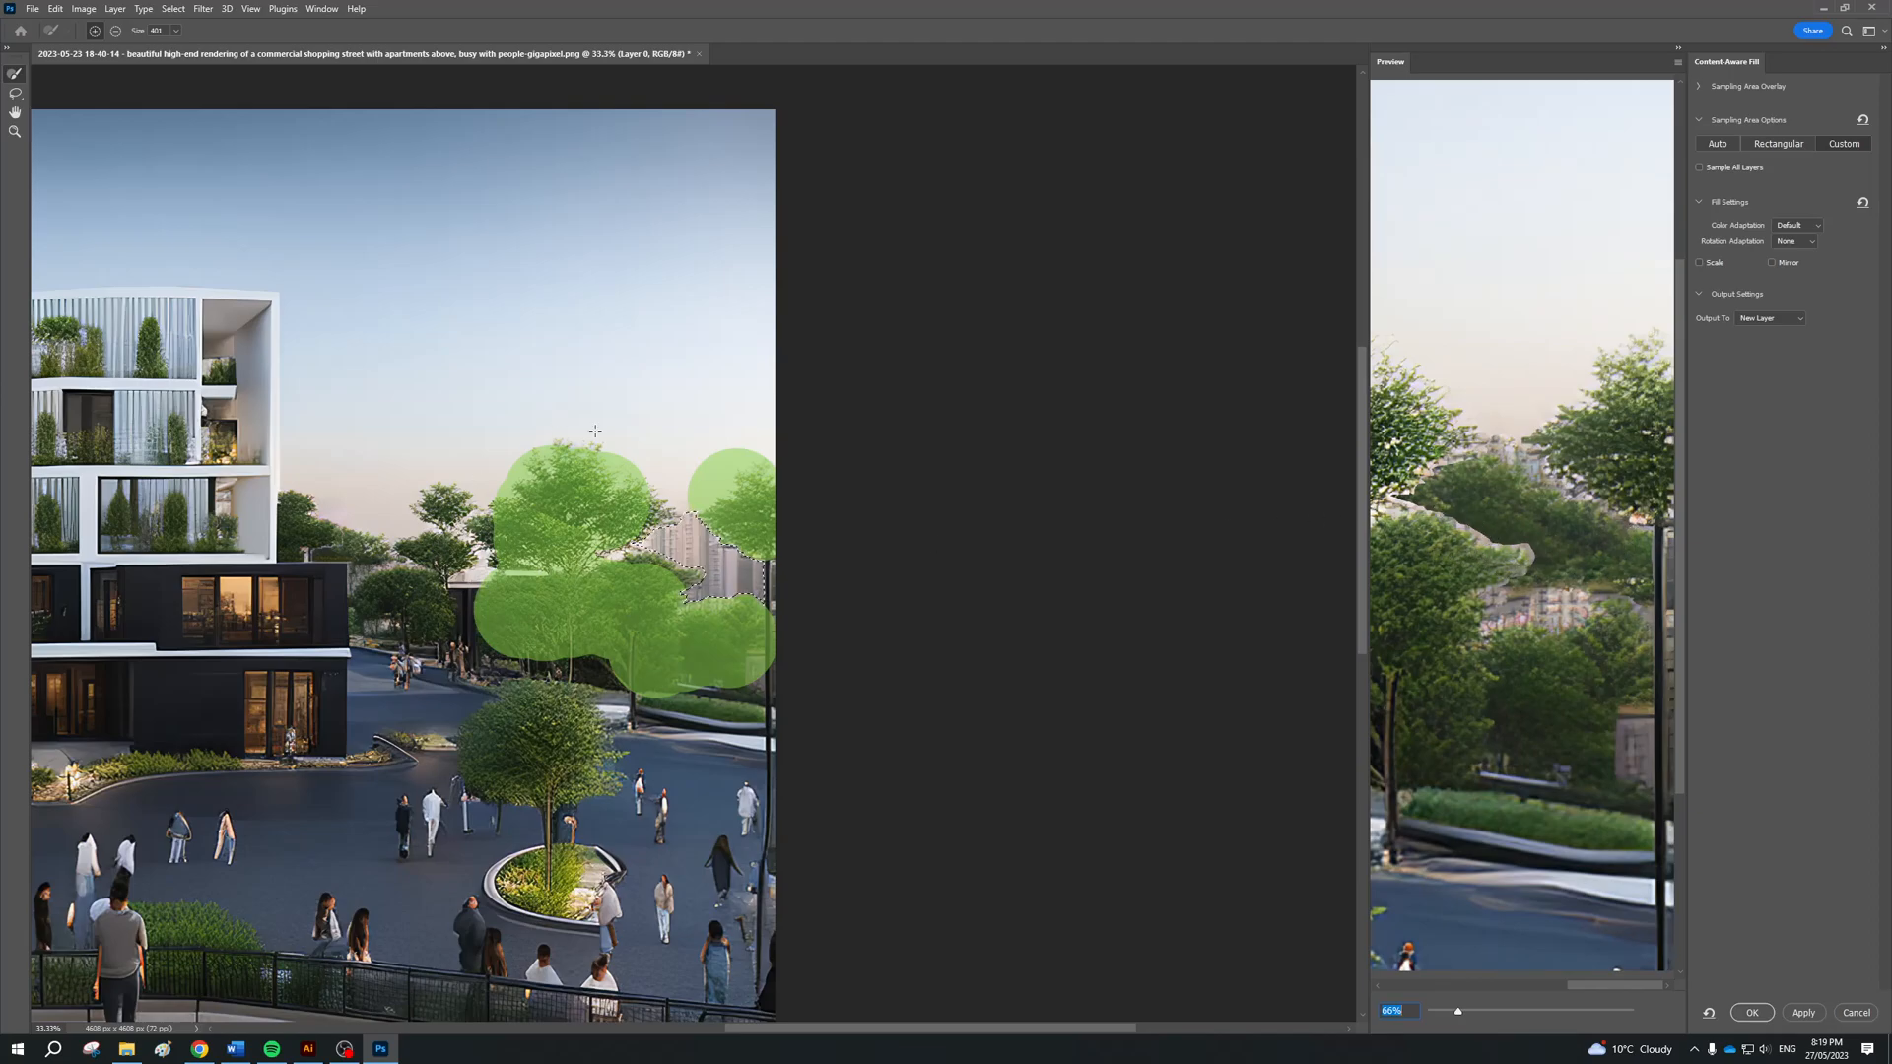
{"action": "left_click_drag", "start_coordinate": [625, 473], "coordinate": [759, 475]}
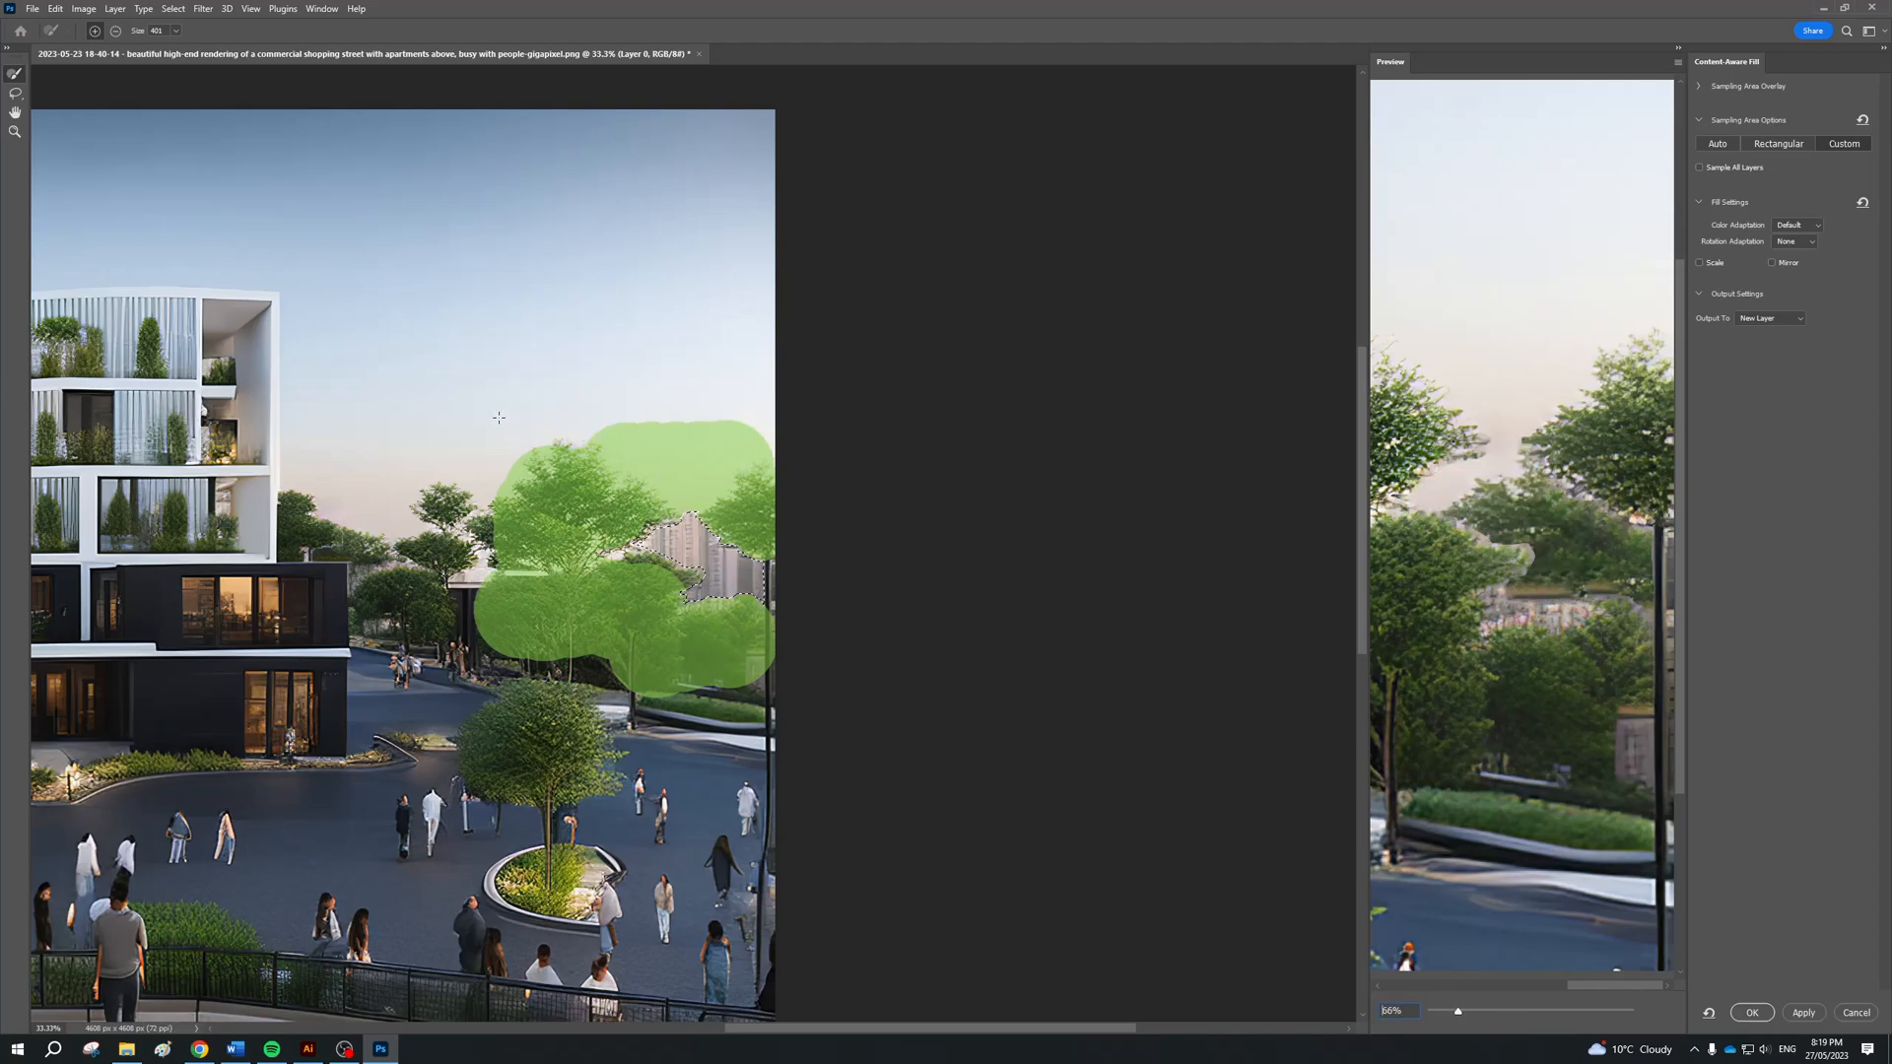
{"action": "left_click_drag", "start_coordinate": [658, 350], "coordinate": [658, 376]}
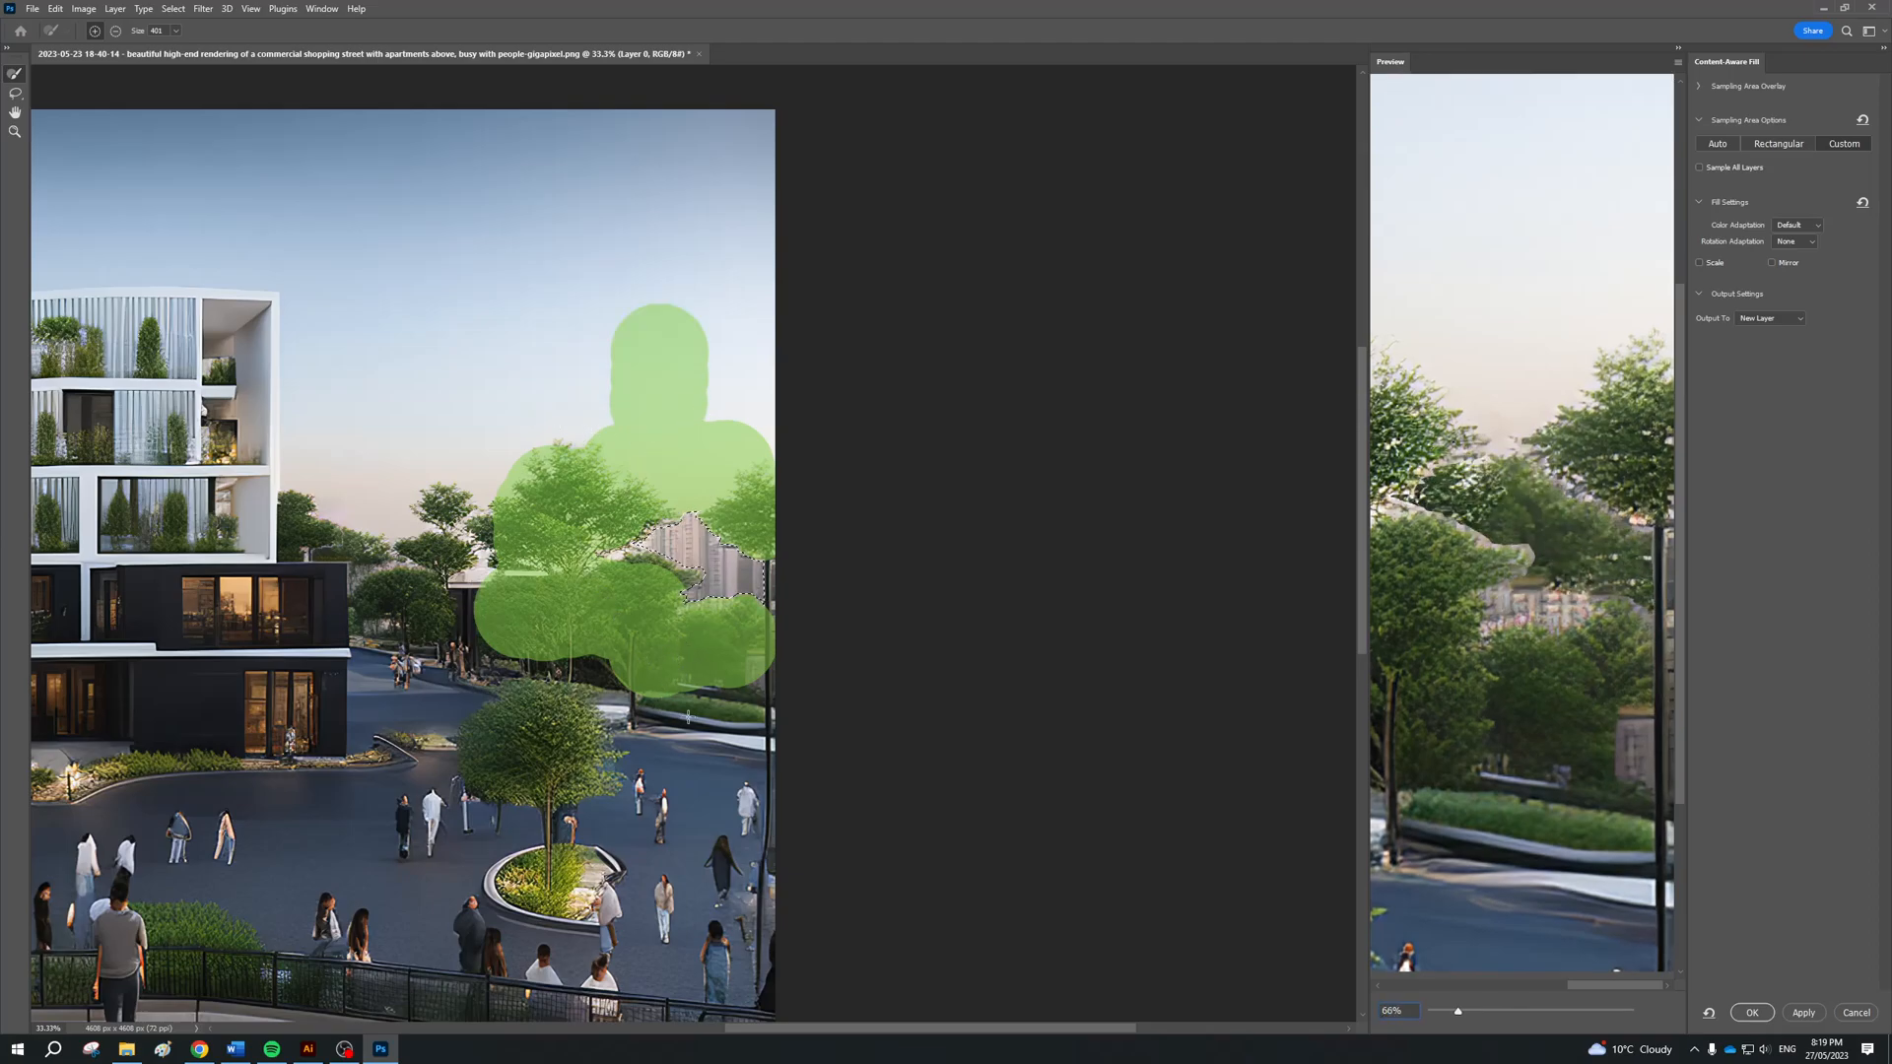
{"action": "left_click", "coordinate": [541, 739]}
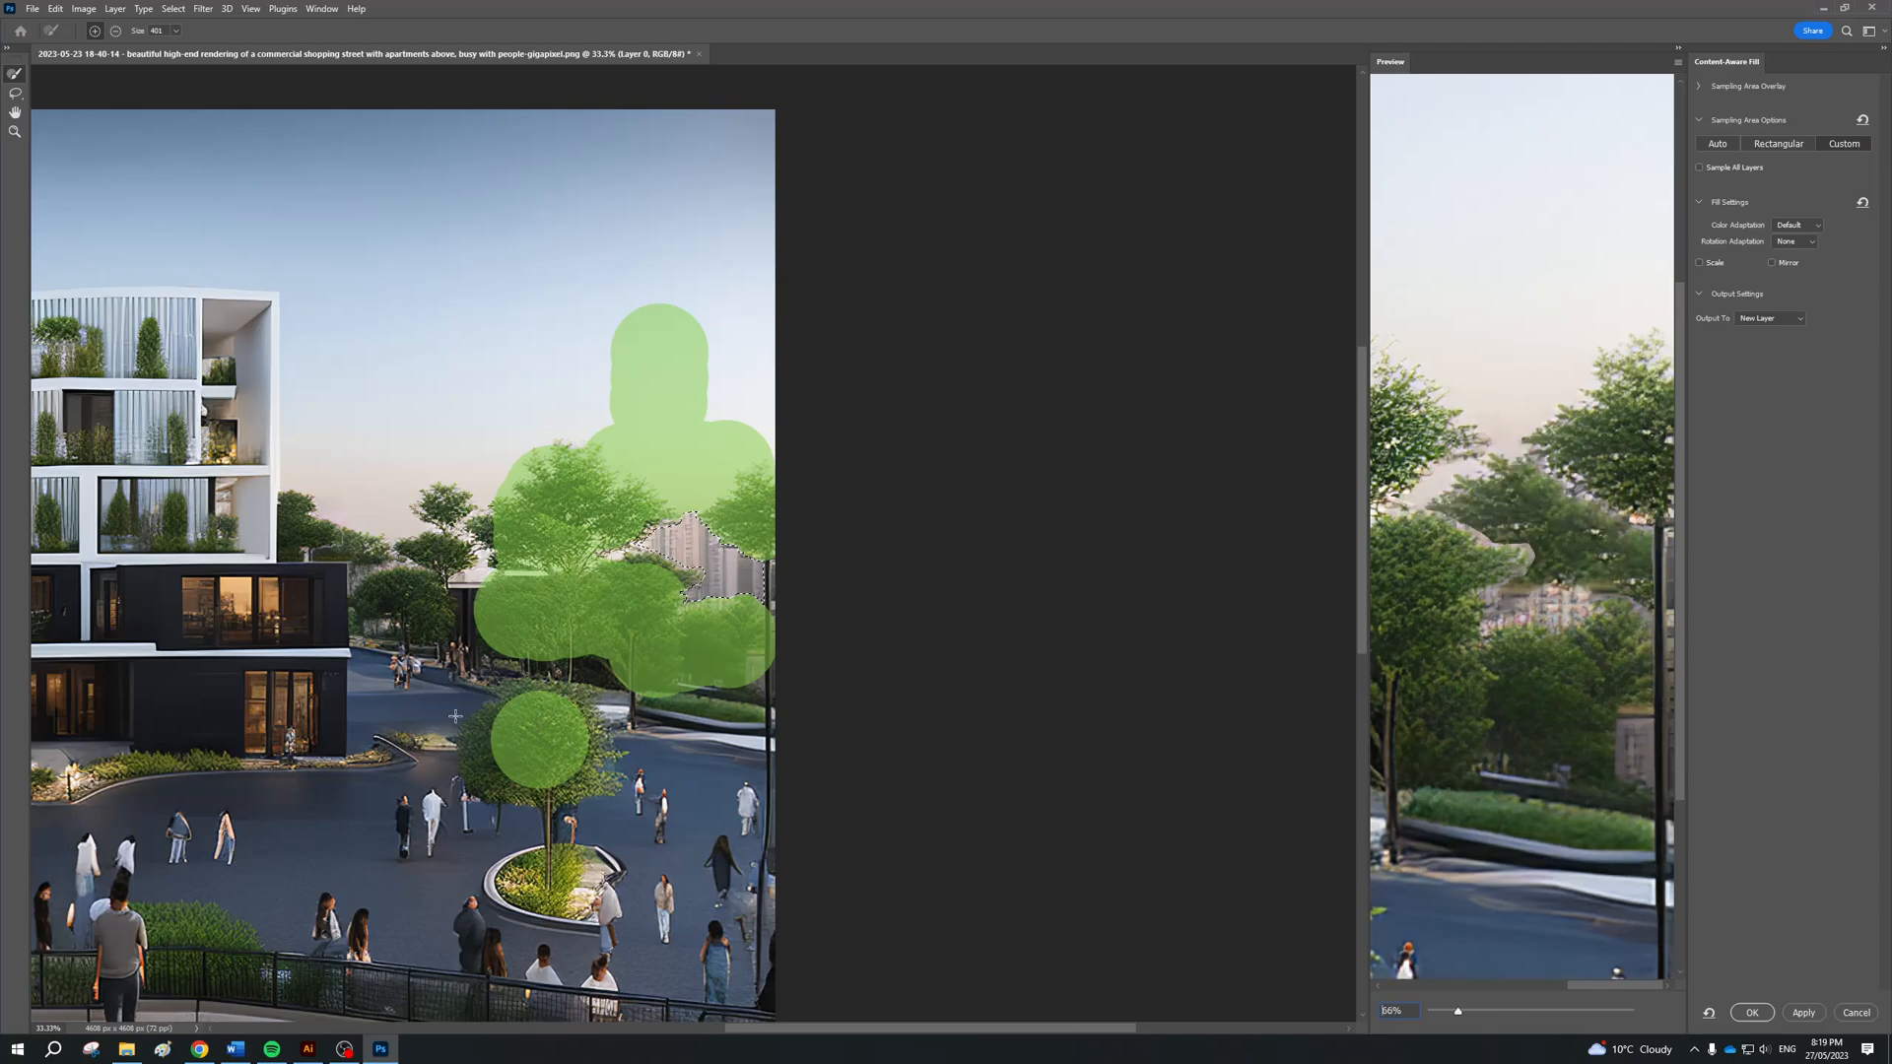
{"action": "left_click", "coordinate": [399, 581]}
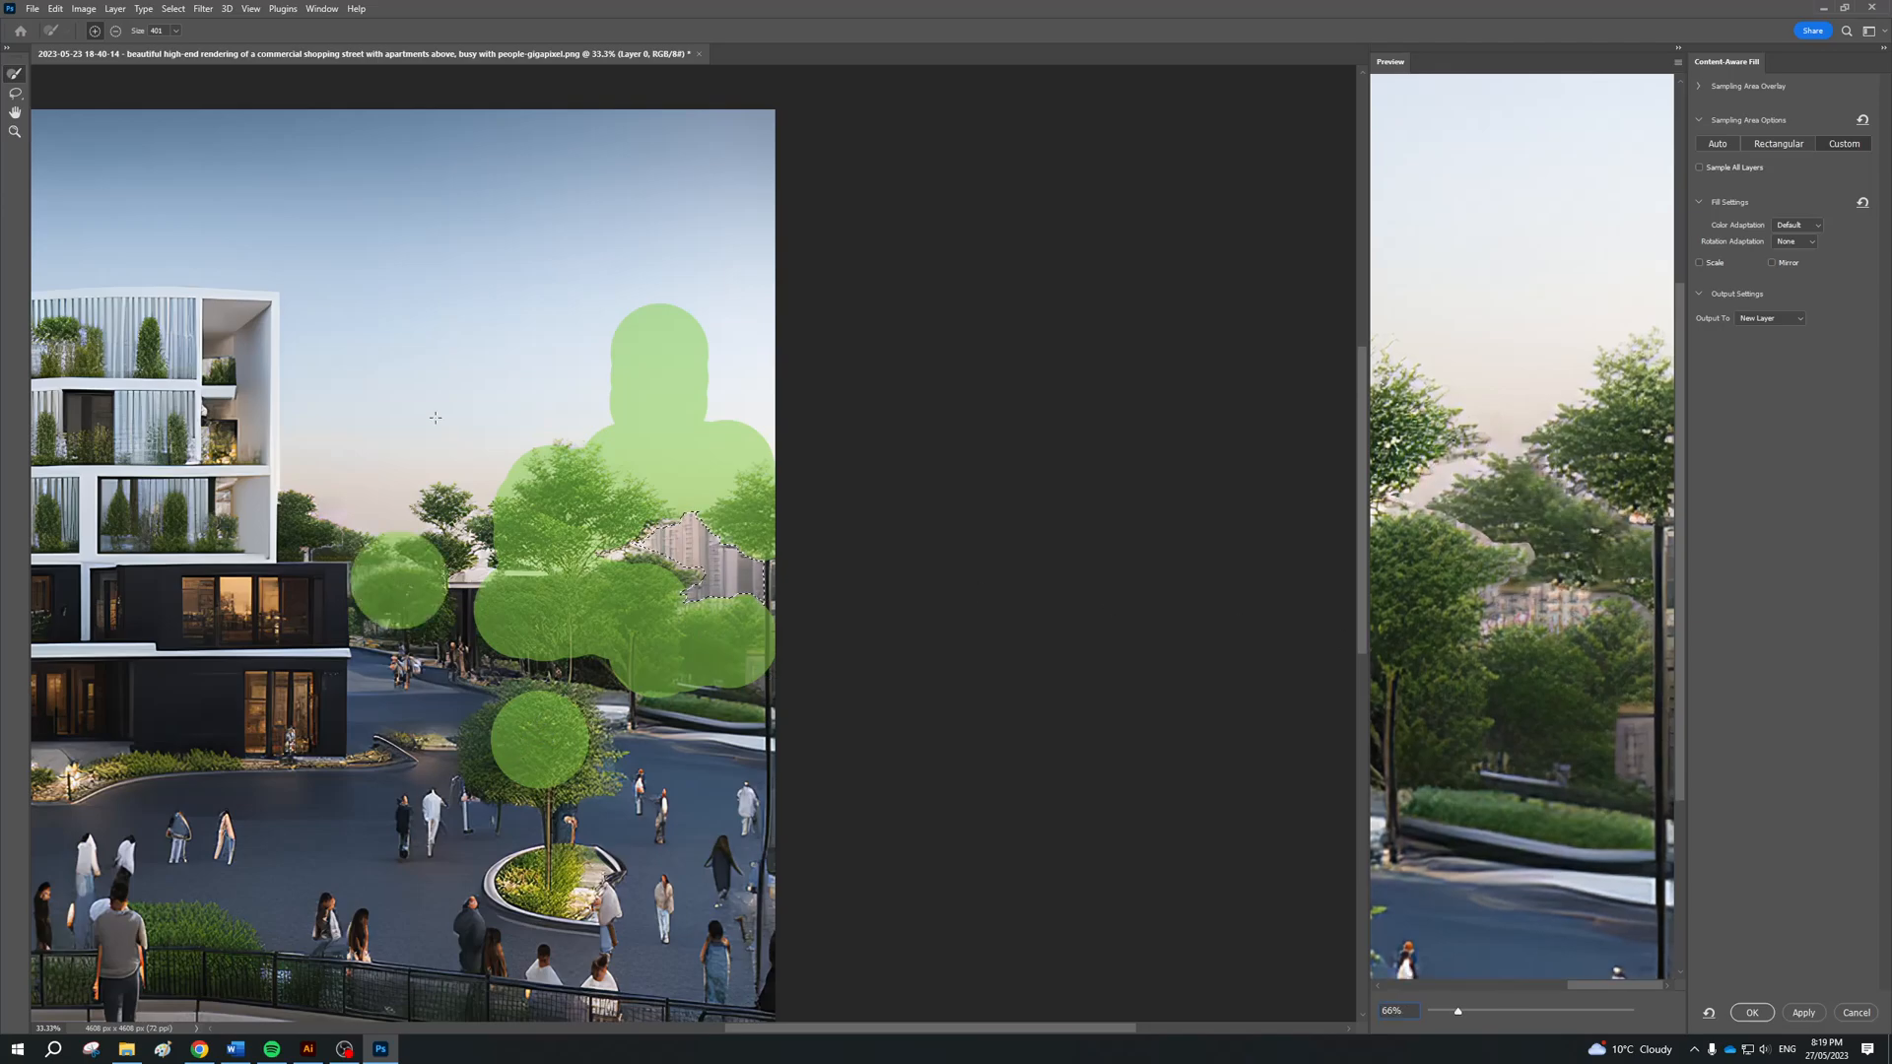
Try adding the apartment building's facade to the sampling area, and undo those strokes
{"action": "left_click_drag", "start_coordinate": [138, 296], "coordinate": [202, 689]}
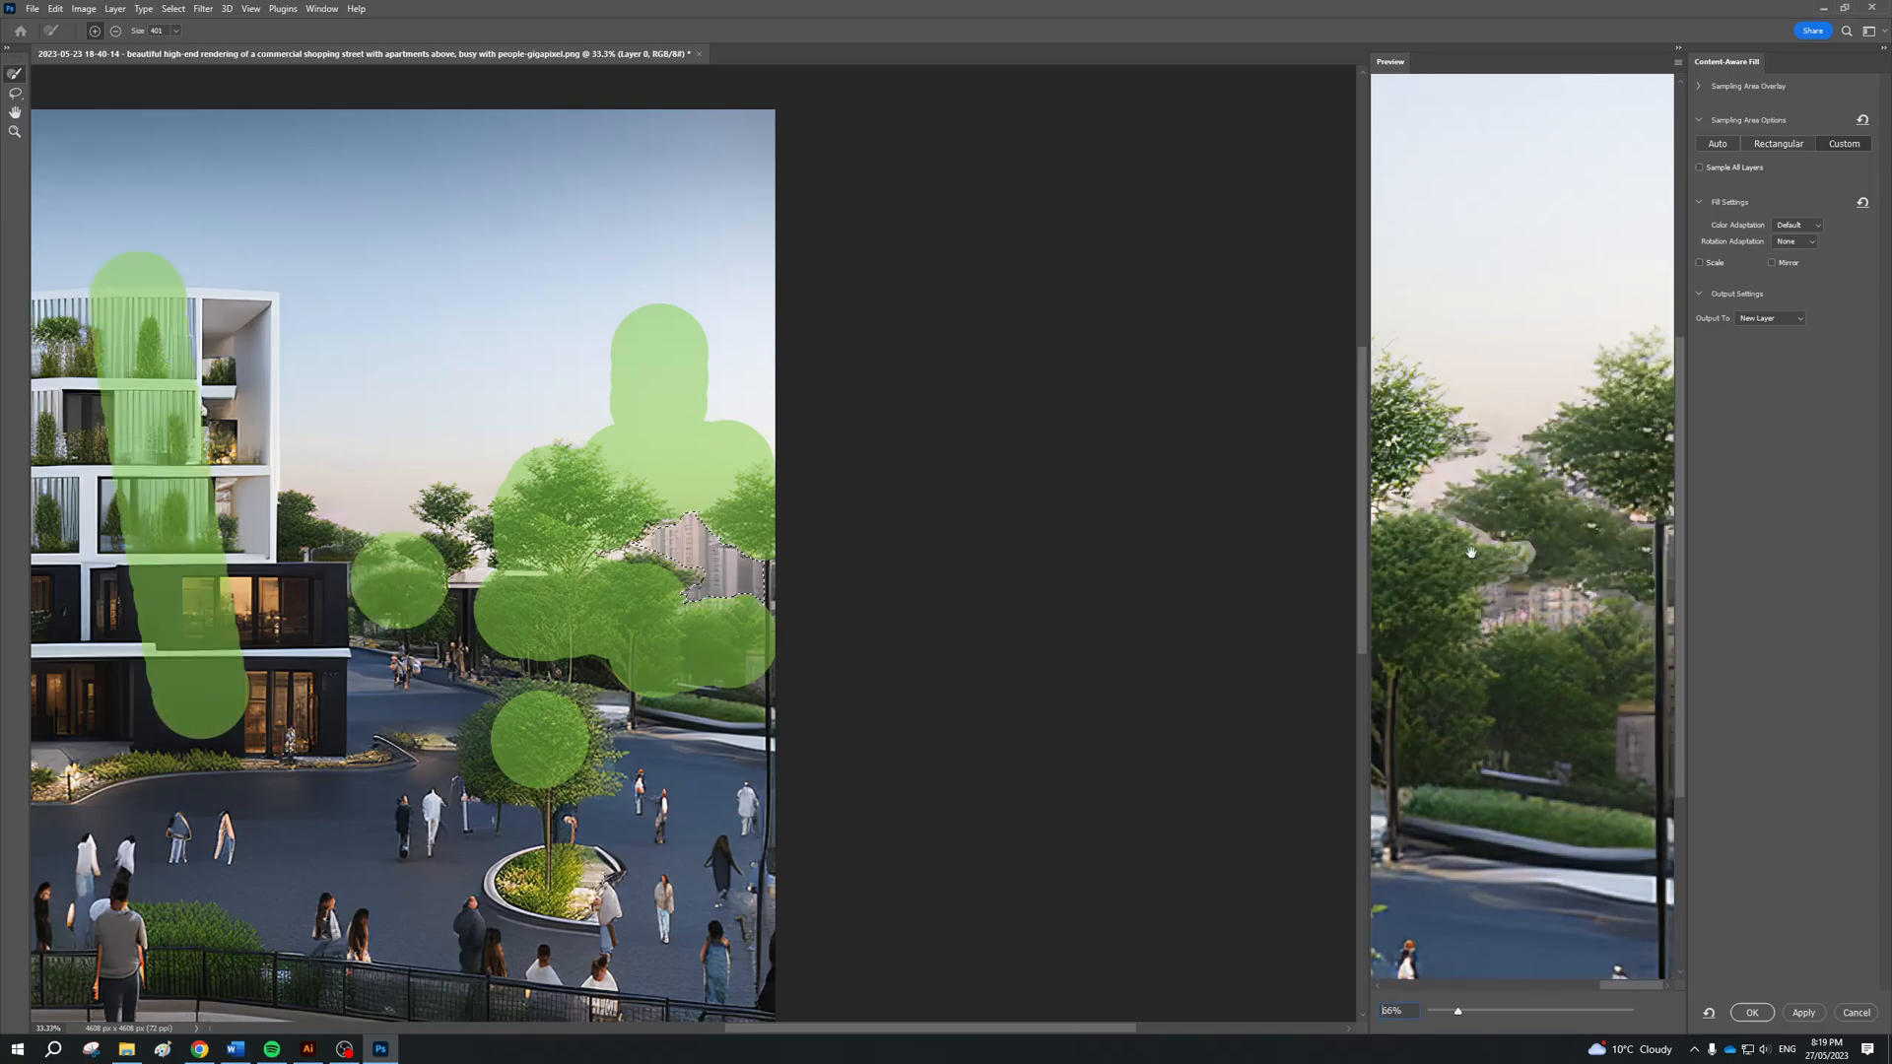
{"action": "left_click_drag", "start_coordinate": [226, 529], "coordinate": [242, 340]}
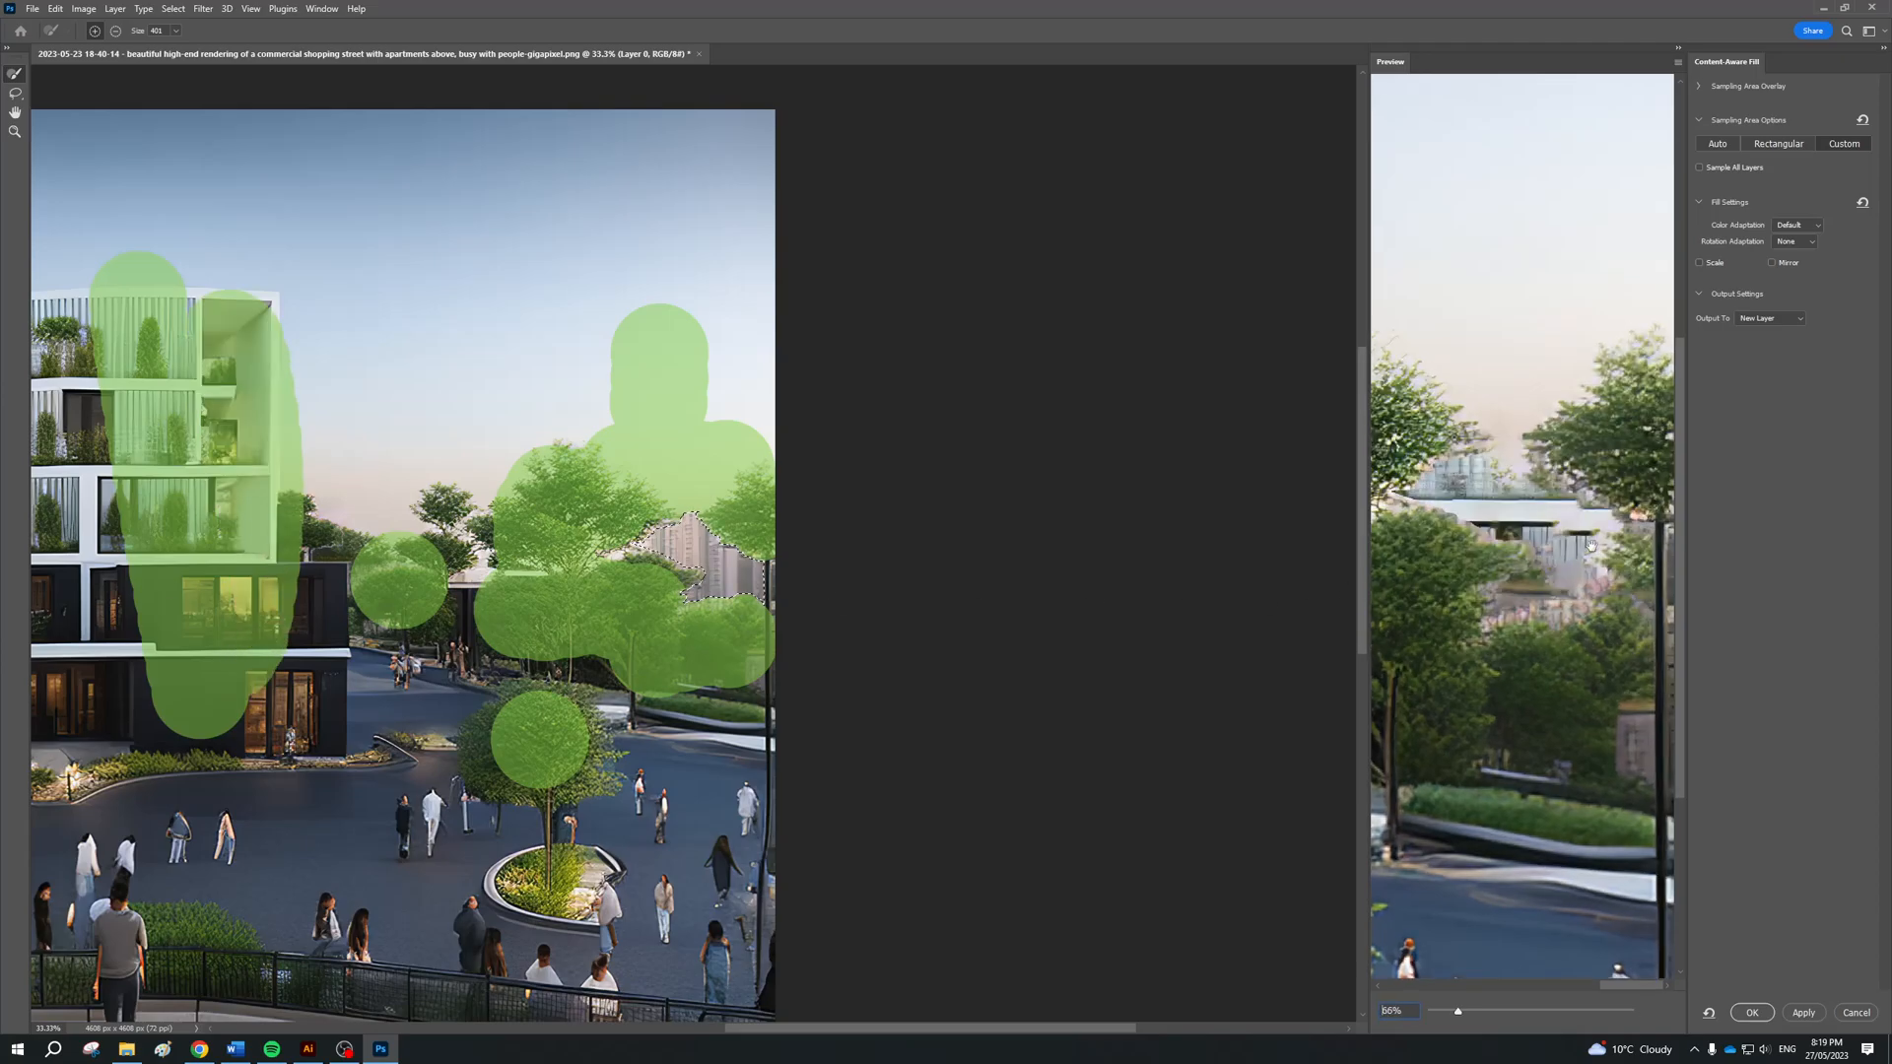
{"action": "key", "text": "ctrl+z"}
{"action": "key", "text": "ctrl+z"}
{"action": "key", "text": "ctrl+z"}
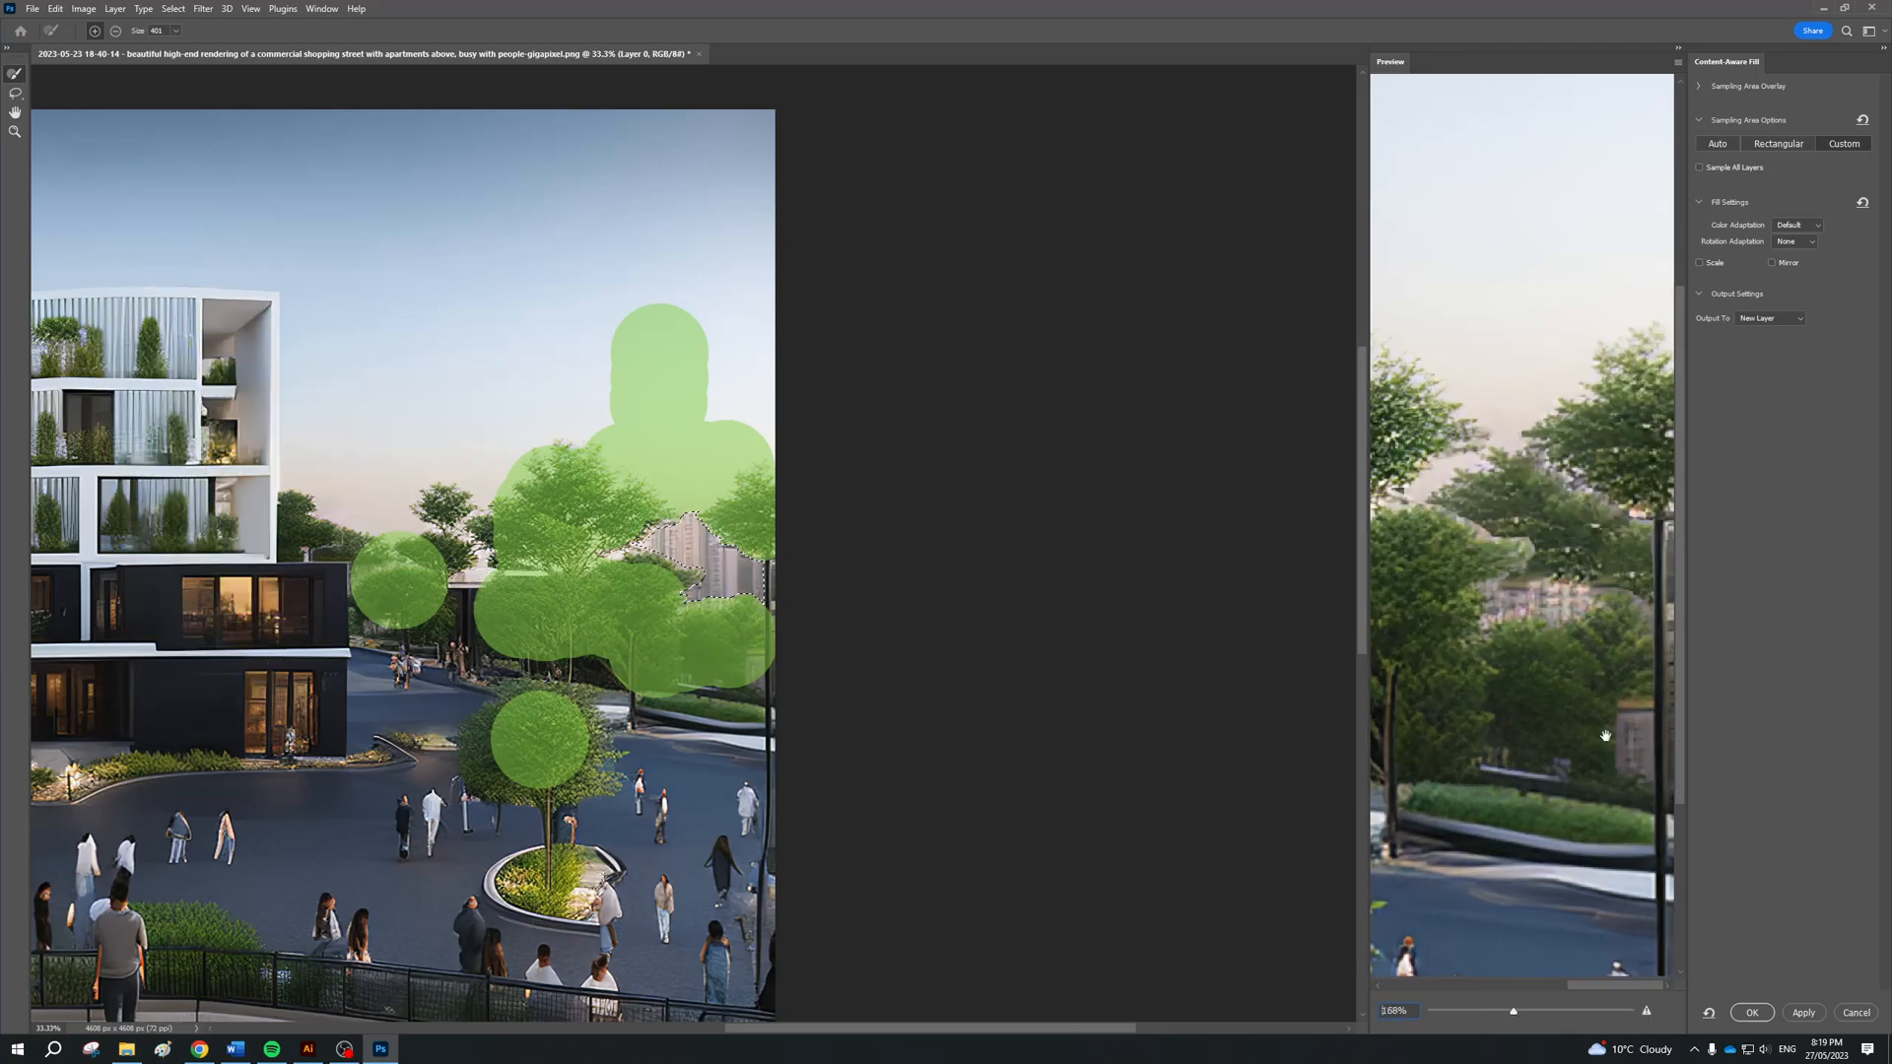
Output the fill to a new layer, clear the selection and inspect the filled area between the trees at 66.7%
{"action": "left_click", "coordinate": [1751, 1013]}
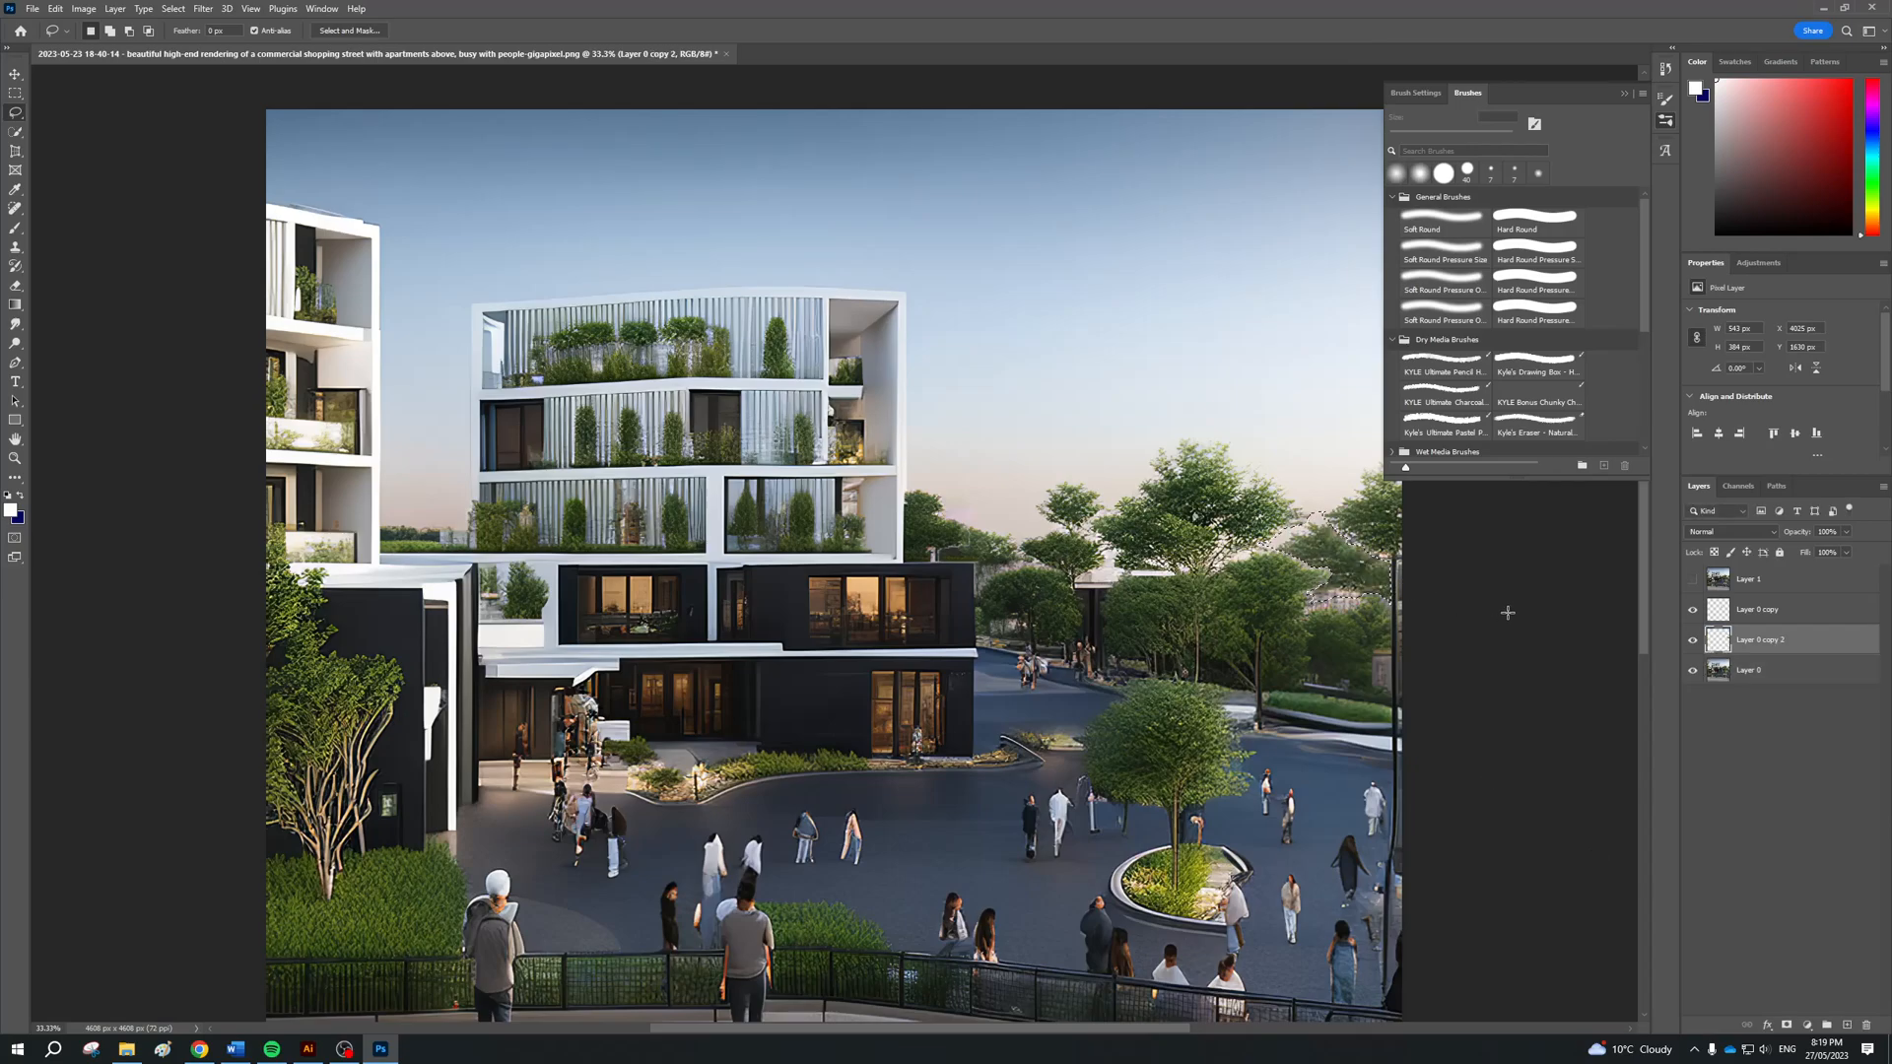
{"action": "left_click", "coordinate": [1813, 723]}
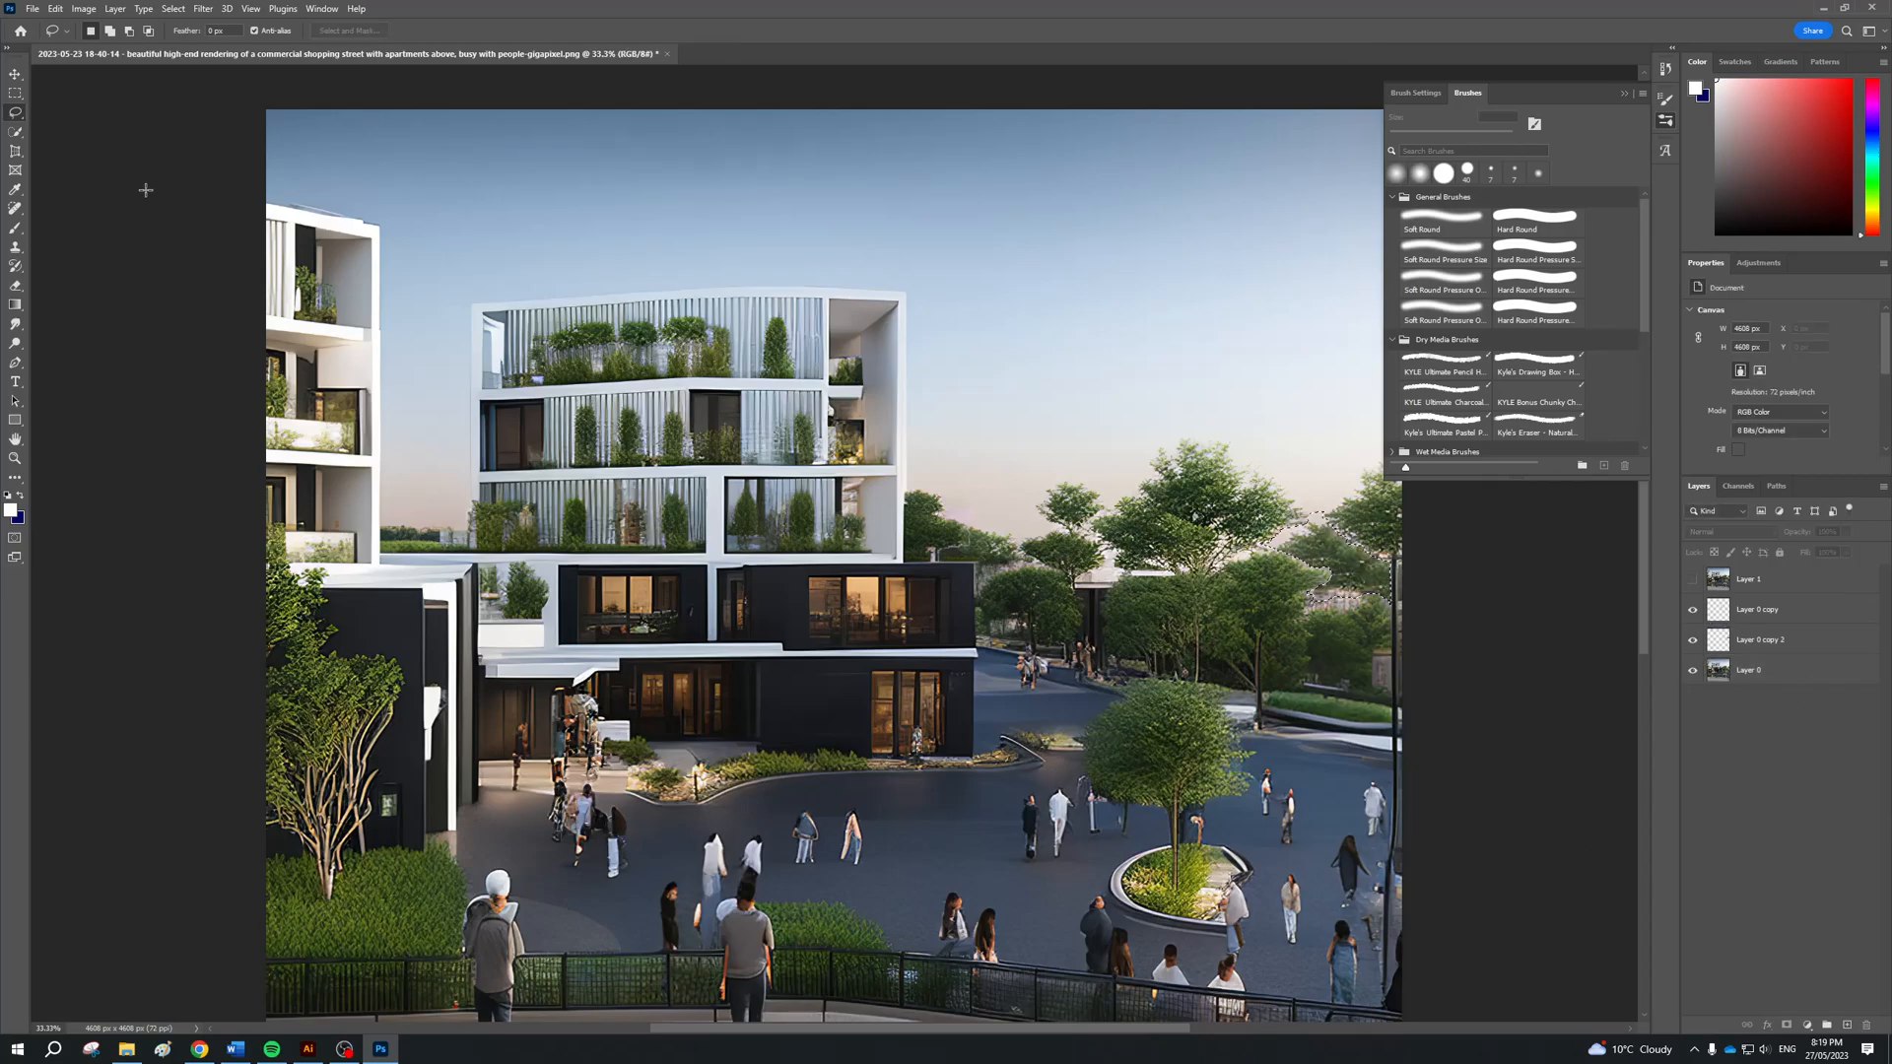
{"action": "left_click", "coordinate": [15, 92]}
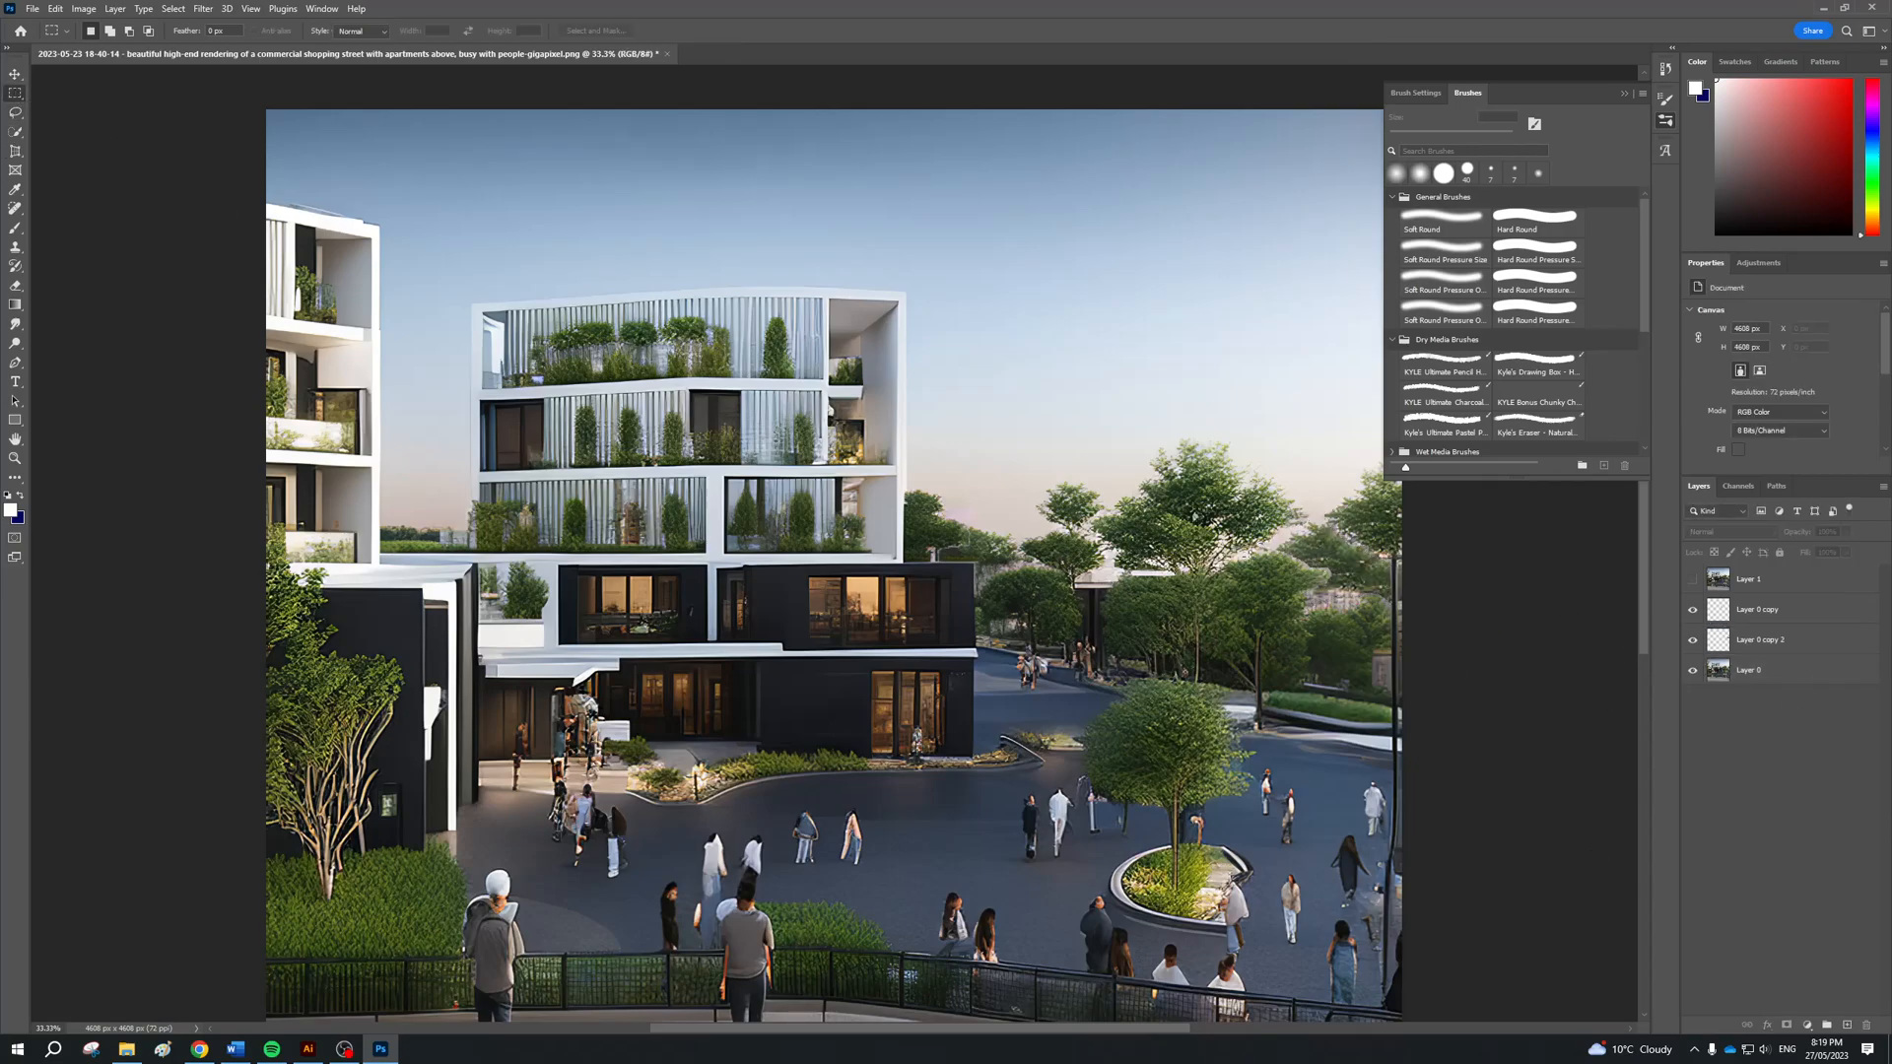
{"action": "key", "text": "ctrl+plus"}
{"action": "key", "text": "ctrl+plus"}
{"action": "scroll", "coordinate": [1247, 565], "scroll_direction": "right", "scroll_amount": 5}
{"action": "scroll", "coordinate": [1277, 963], "scroll_direction": "left", "scroll_amount": 5}
{"action": "left_click_drag", "start_coordinate": [1037, 1029], "coordinate": [1270, 1027]}
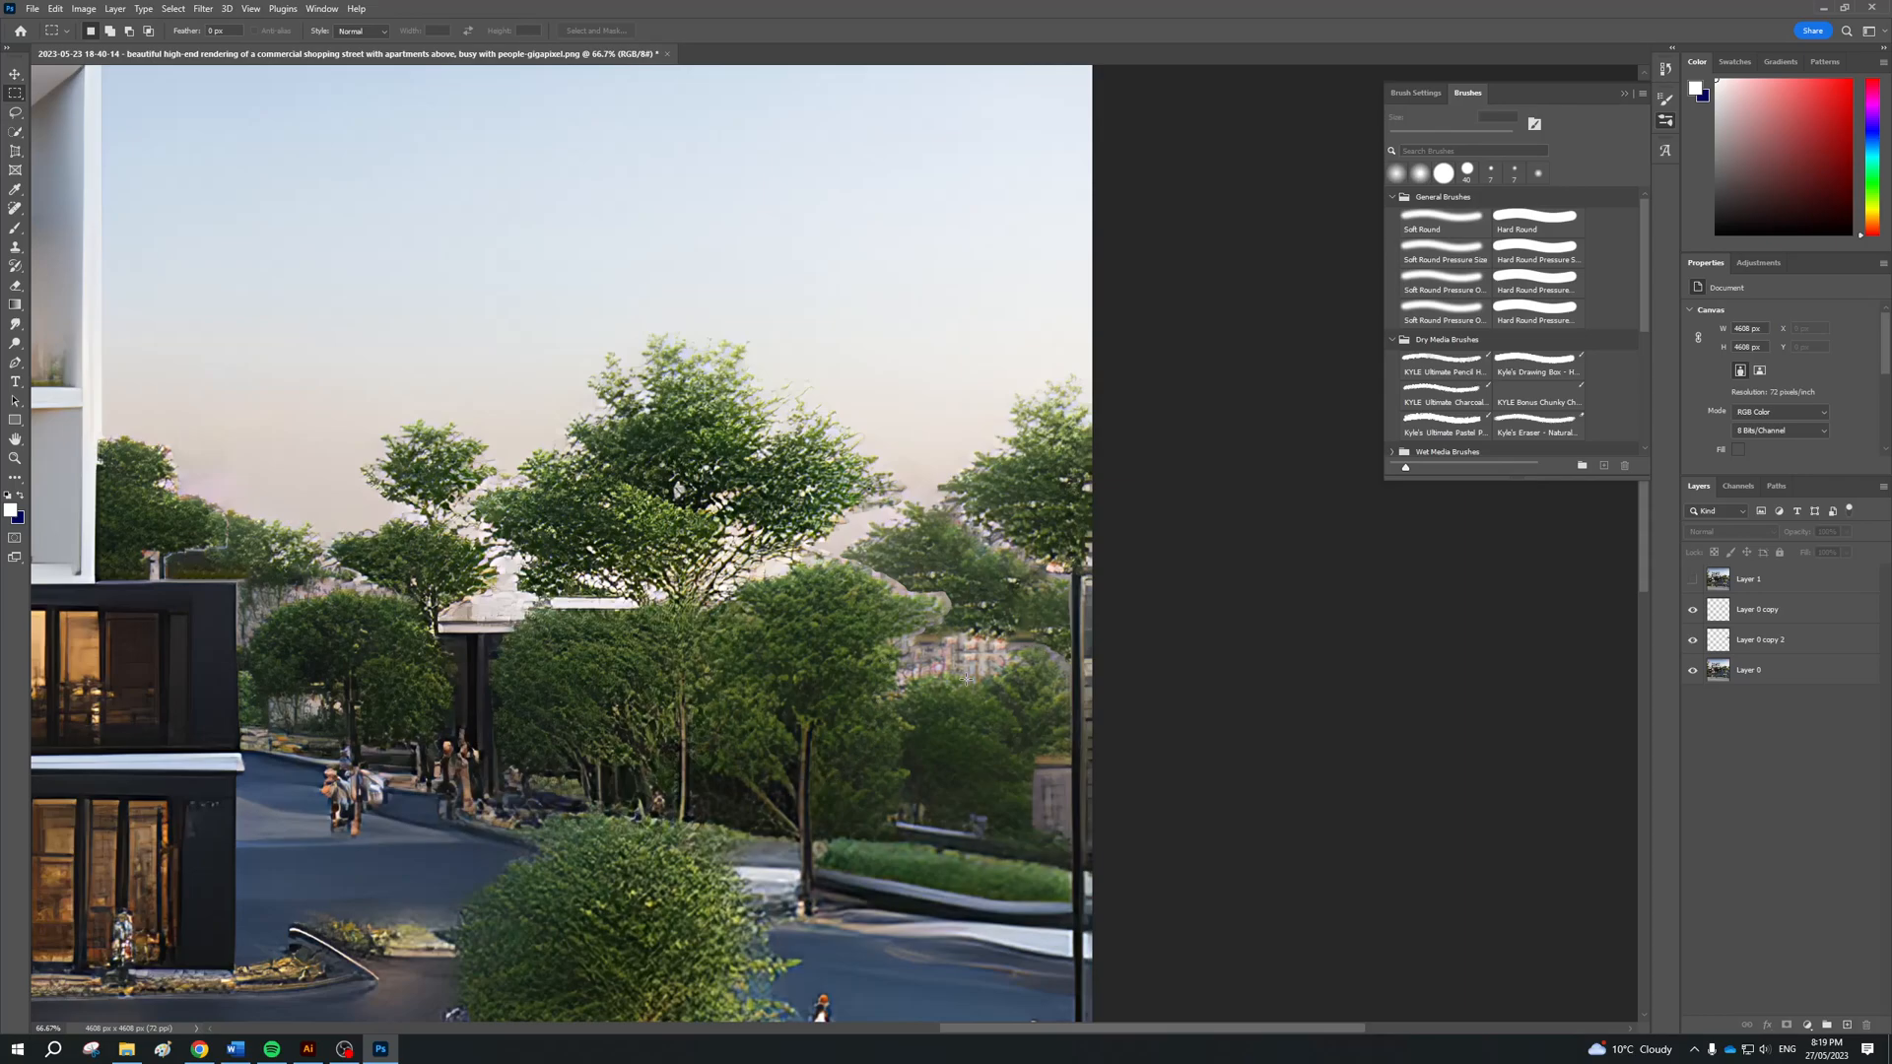
Switch to Illustrator, highlight the heading "TOUCH UP WITH HEALING BRUSH TOOL", and return to Photoshop
{"action": "key", "text": "alt+Tab"}
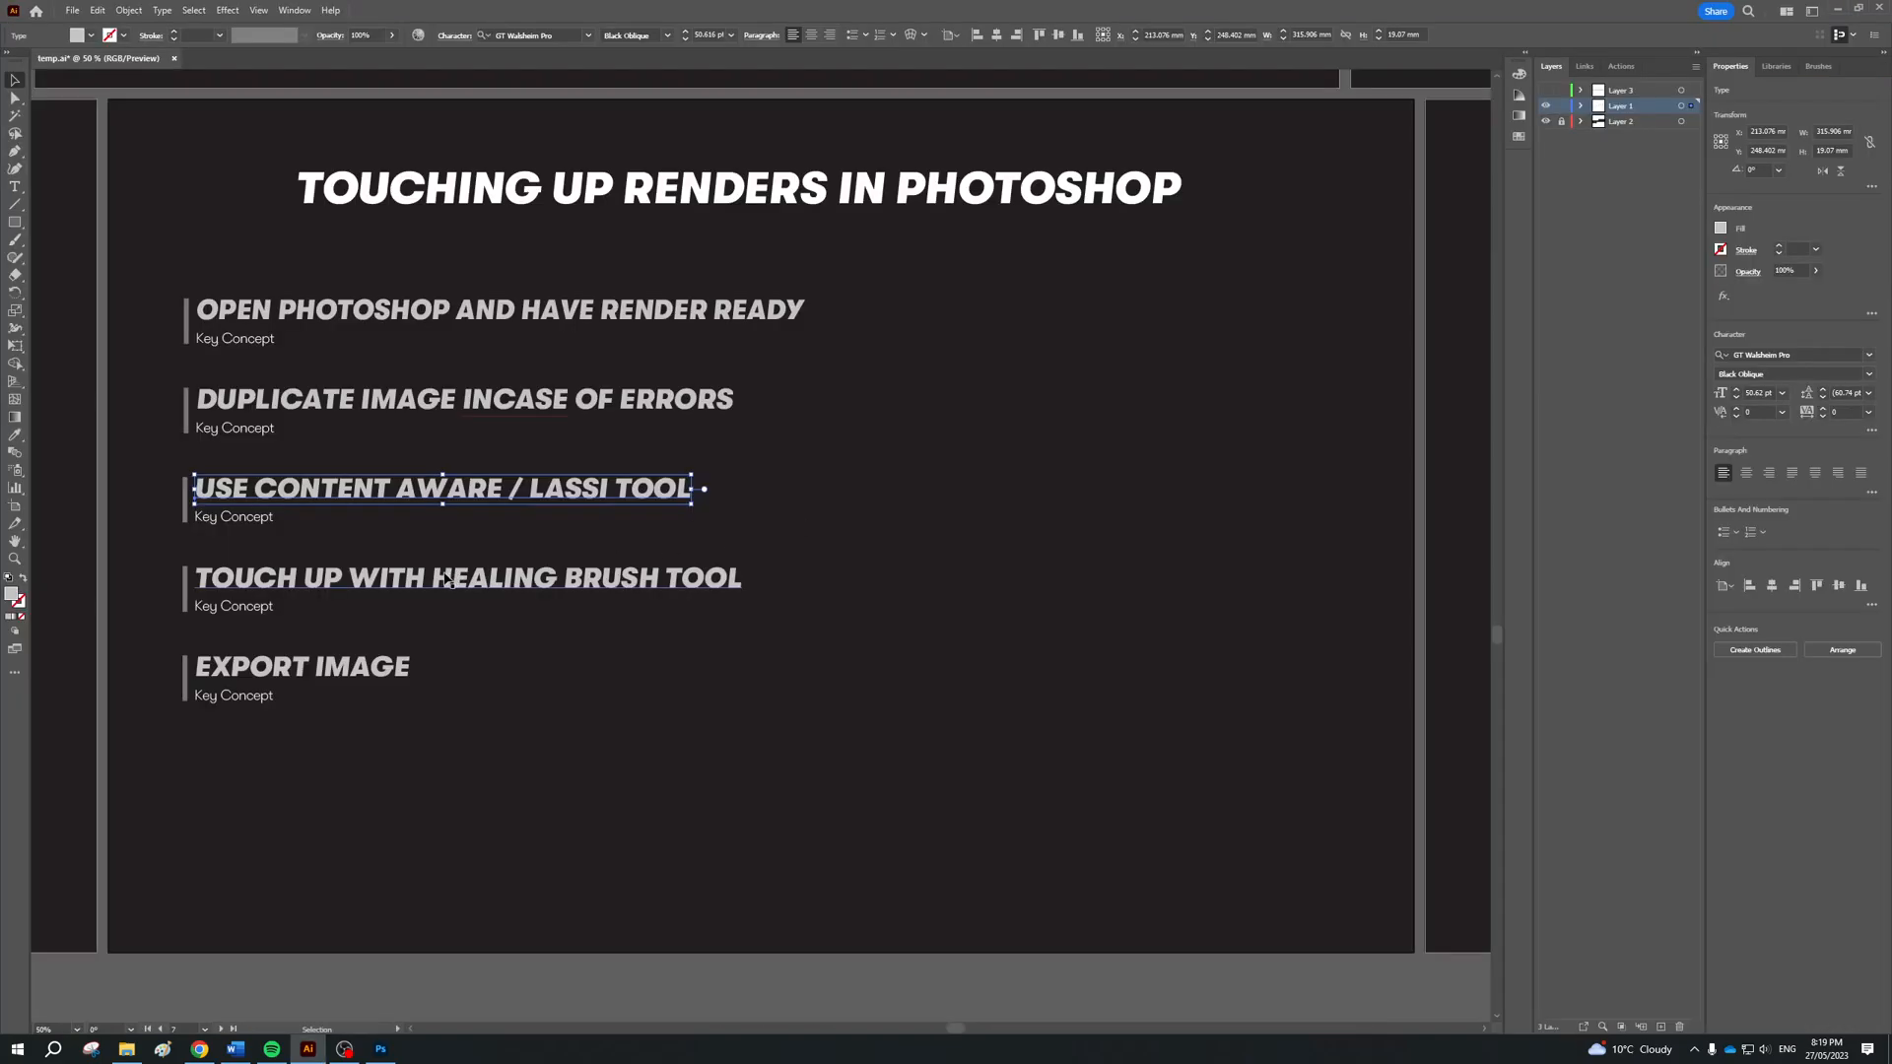
{"action": "left_click", "coordinate": [446, 580]}
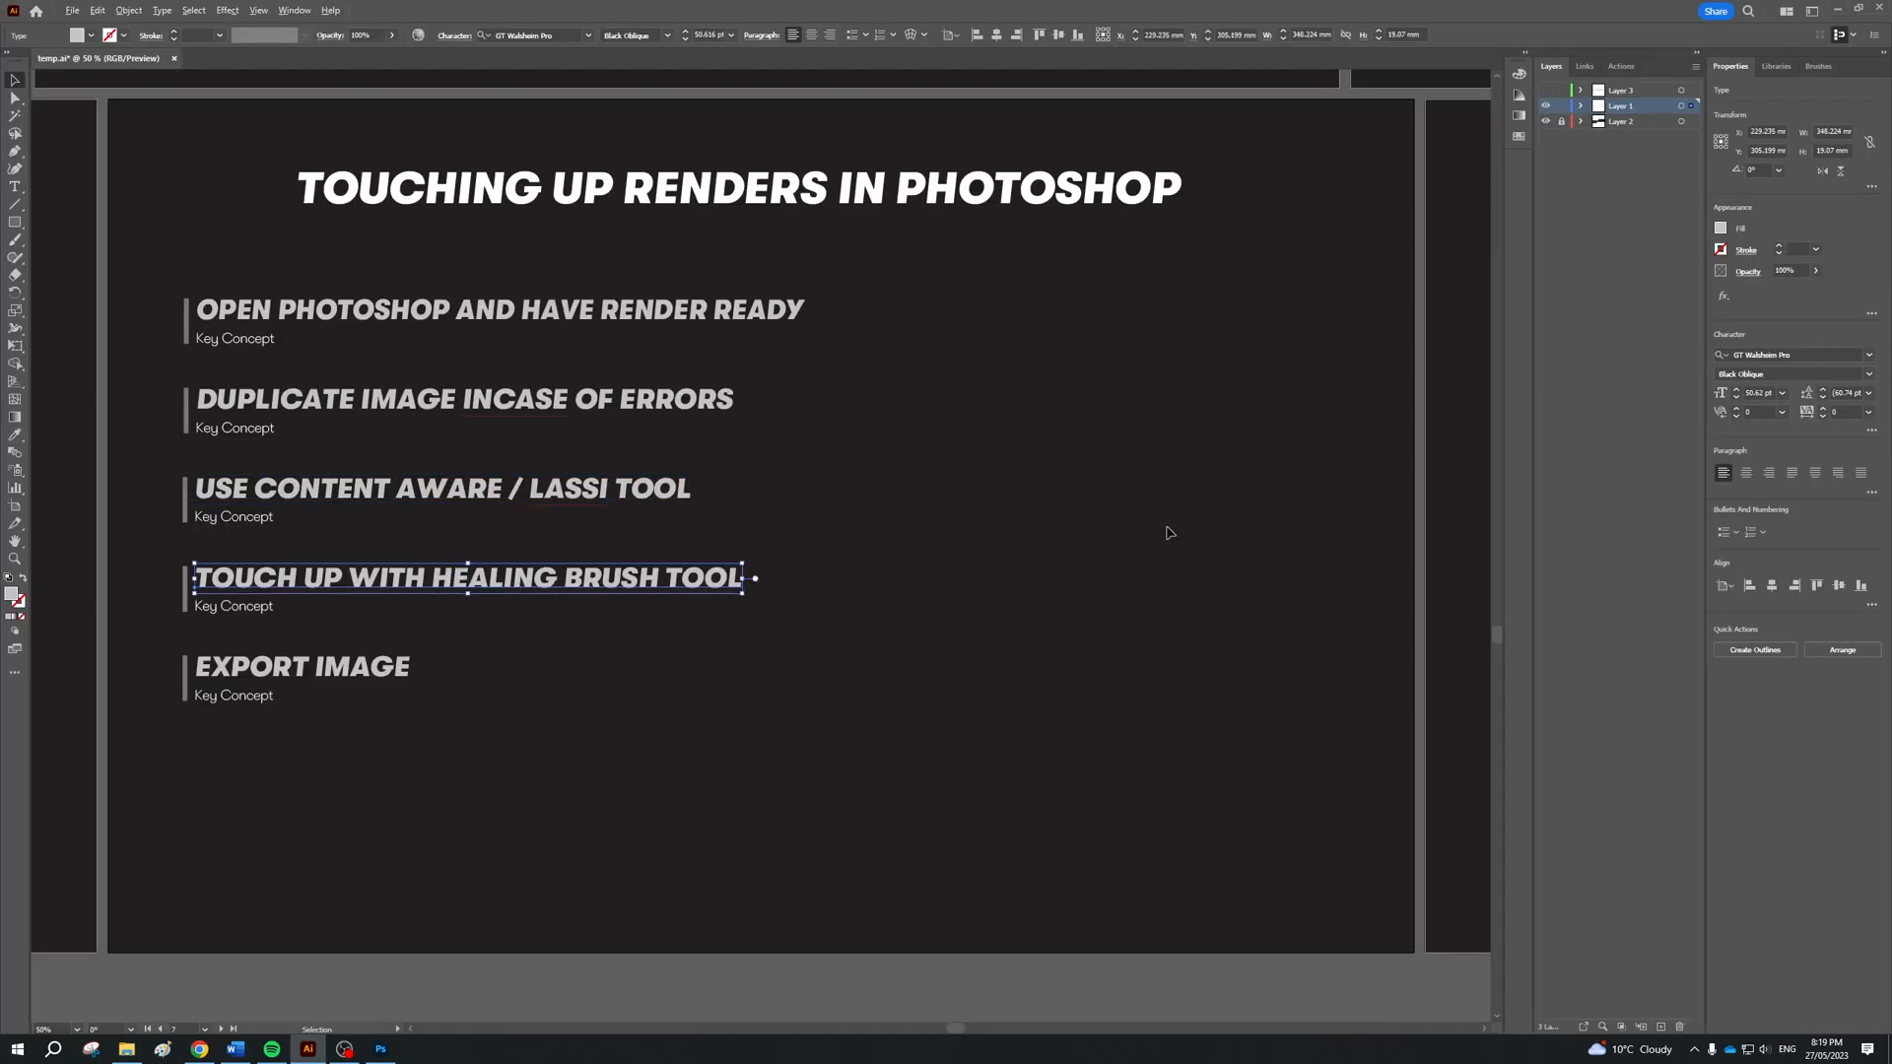
{"action": "key", "text": "alt+Tab"}
{"action": "left_click", "coordinate": [998, 493]}
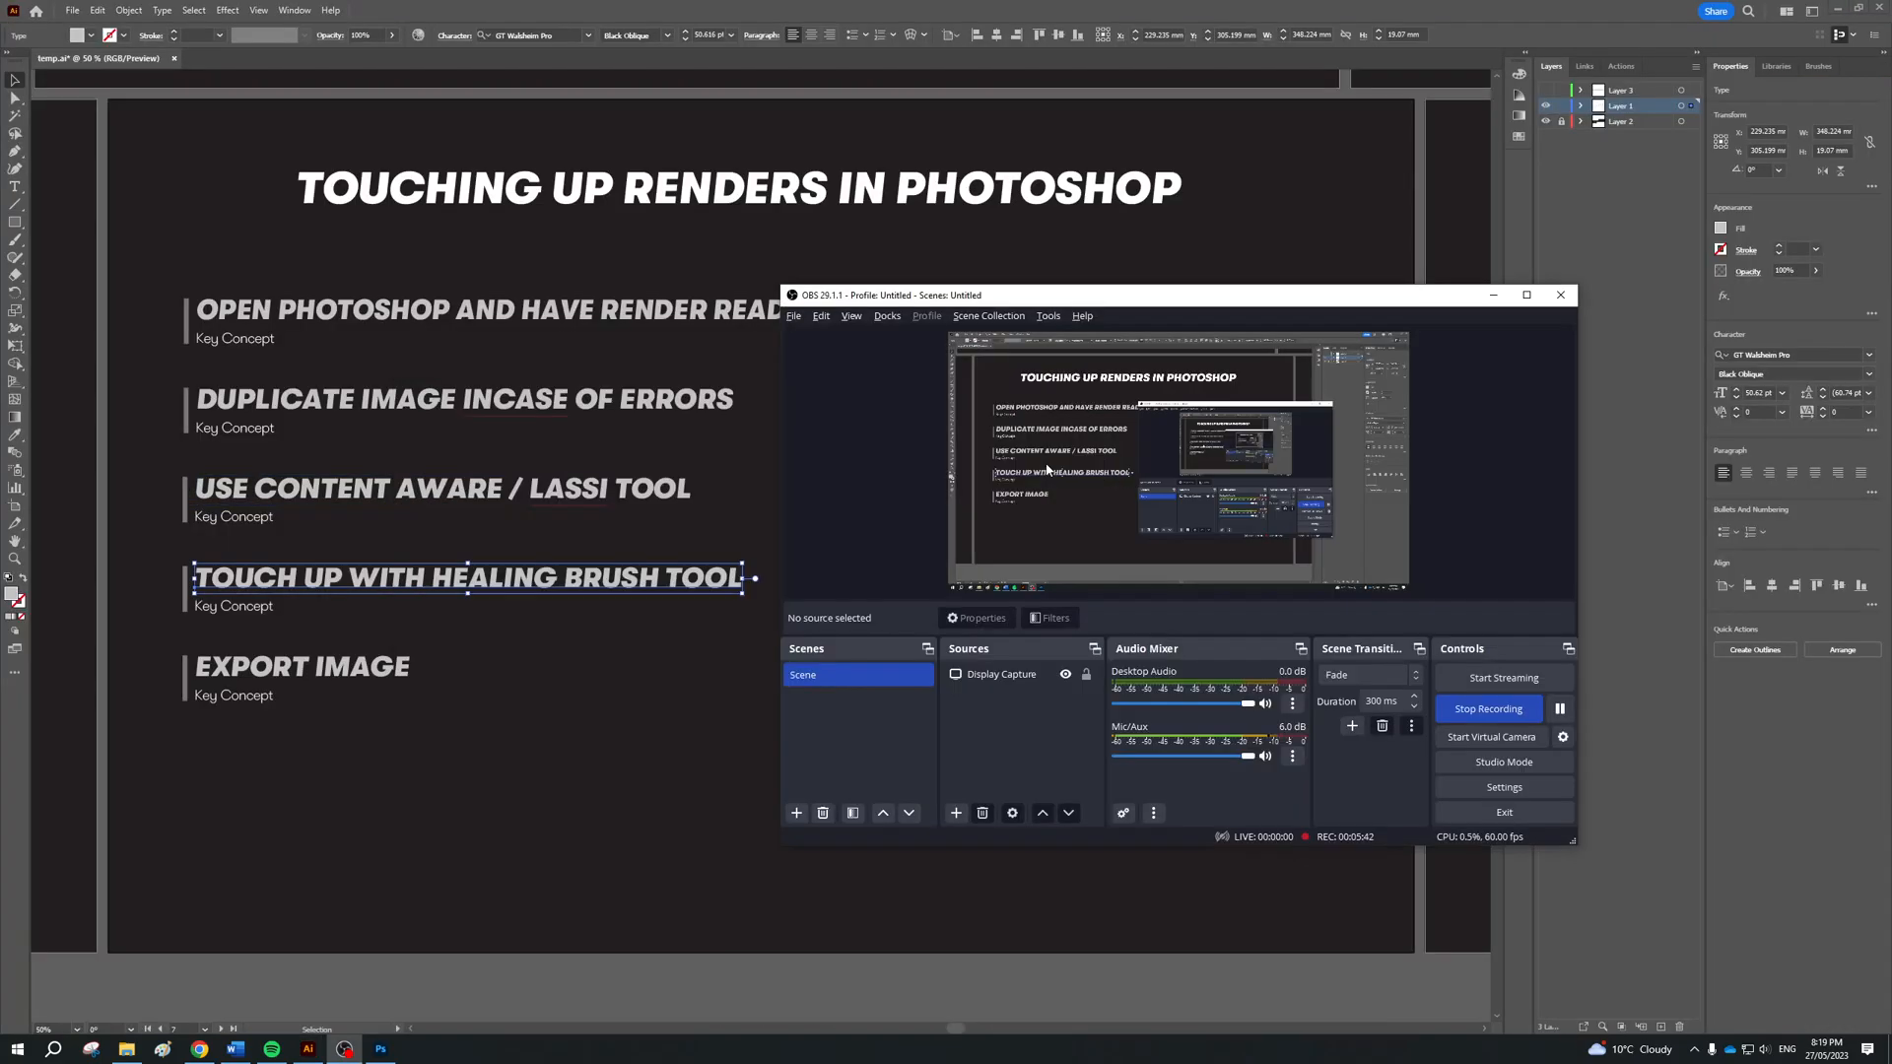
{"action": "key", "text": "alt+Tab"}
{"action": "left_click", "coordinate": [1025, 473]}
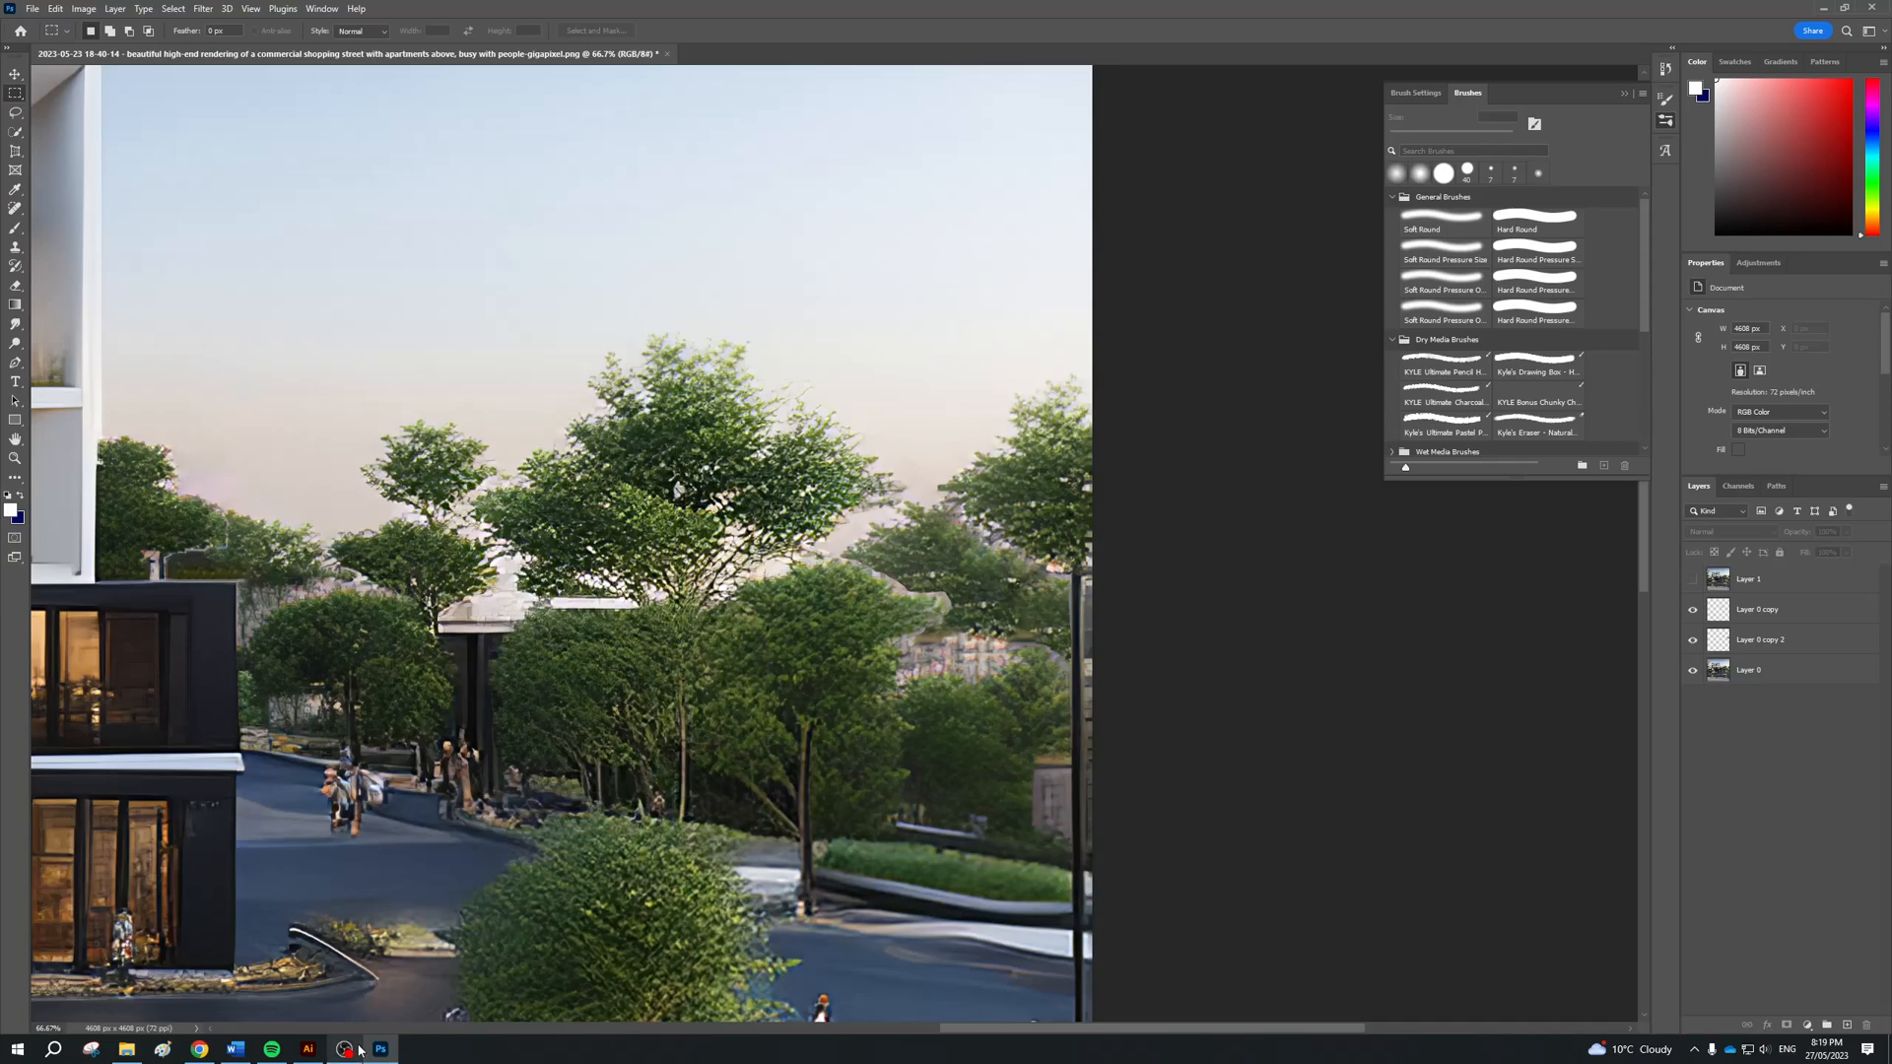
{"action": "key", "text": "alt+Tab"}
{"action": "key", "text": "alt+Tab"}
Choose the Healing Brush tool, make Layer 0 active and enlarge the brush beyond 60 px
{"action": "left_click", "coordinate": [15, 209]}
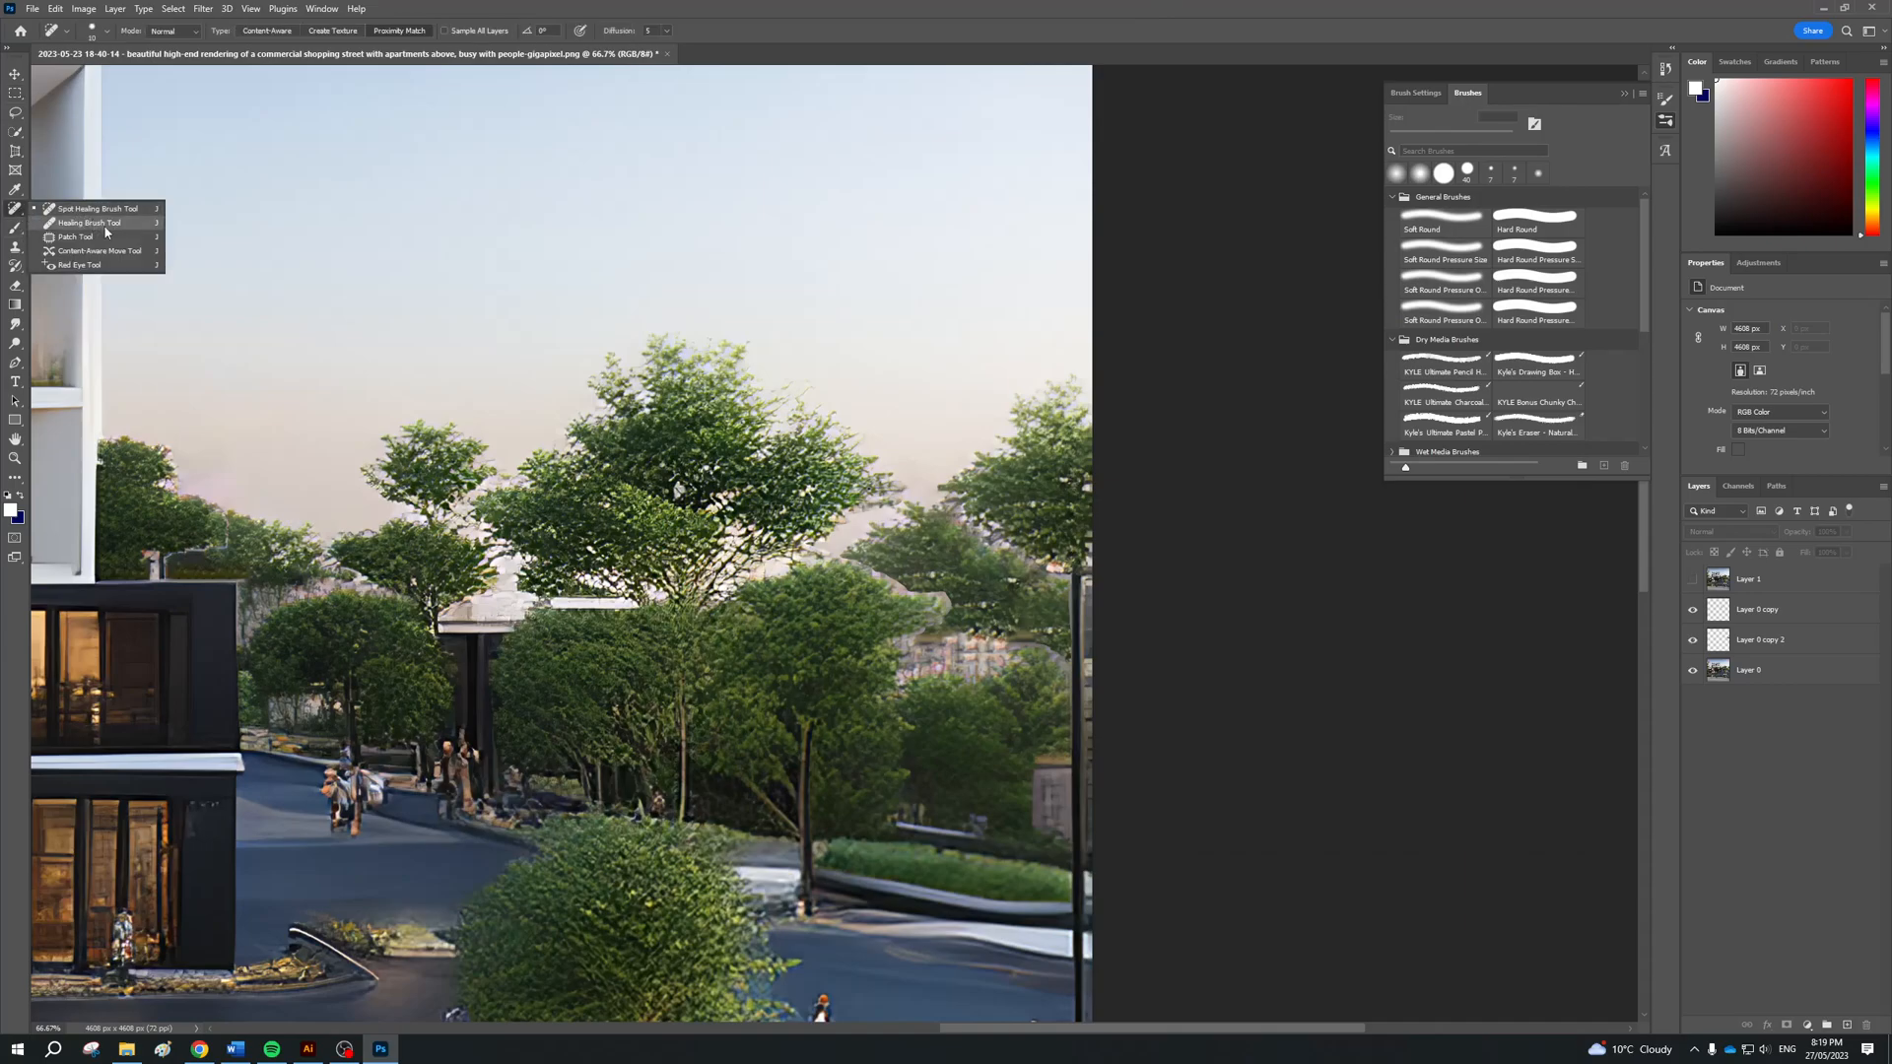
{"action": "left_click", "coordinate": [89, 222]}
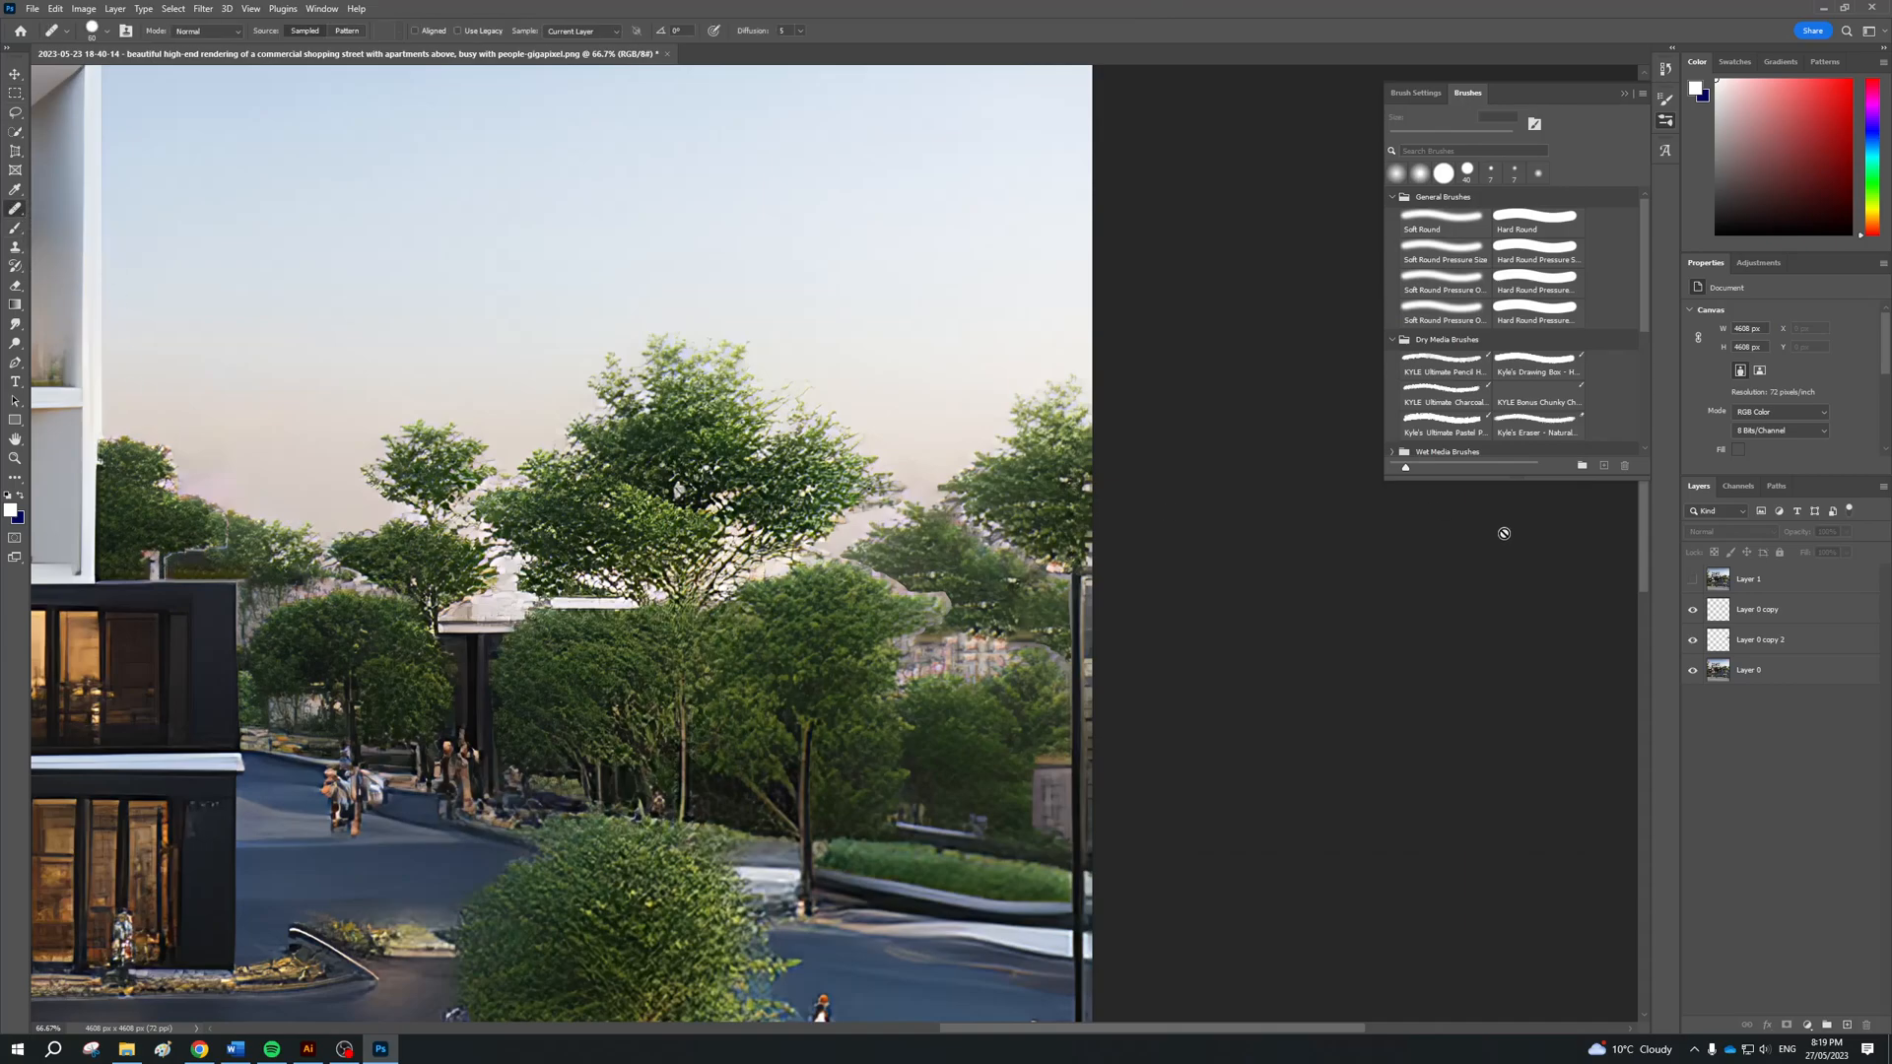
{"action": "left_click", "coordinate": [1756, 673]}
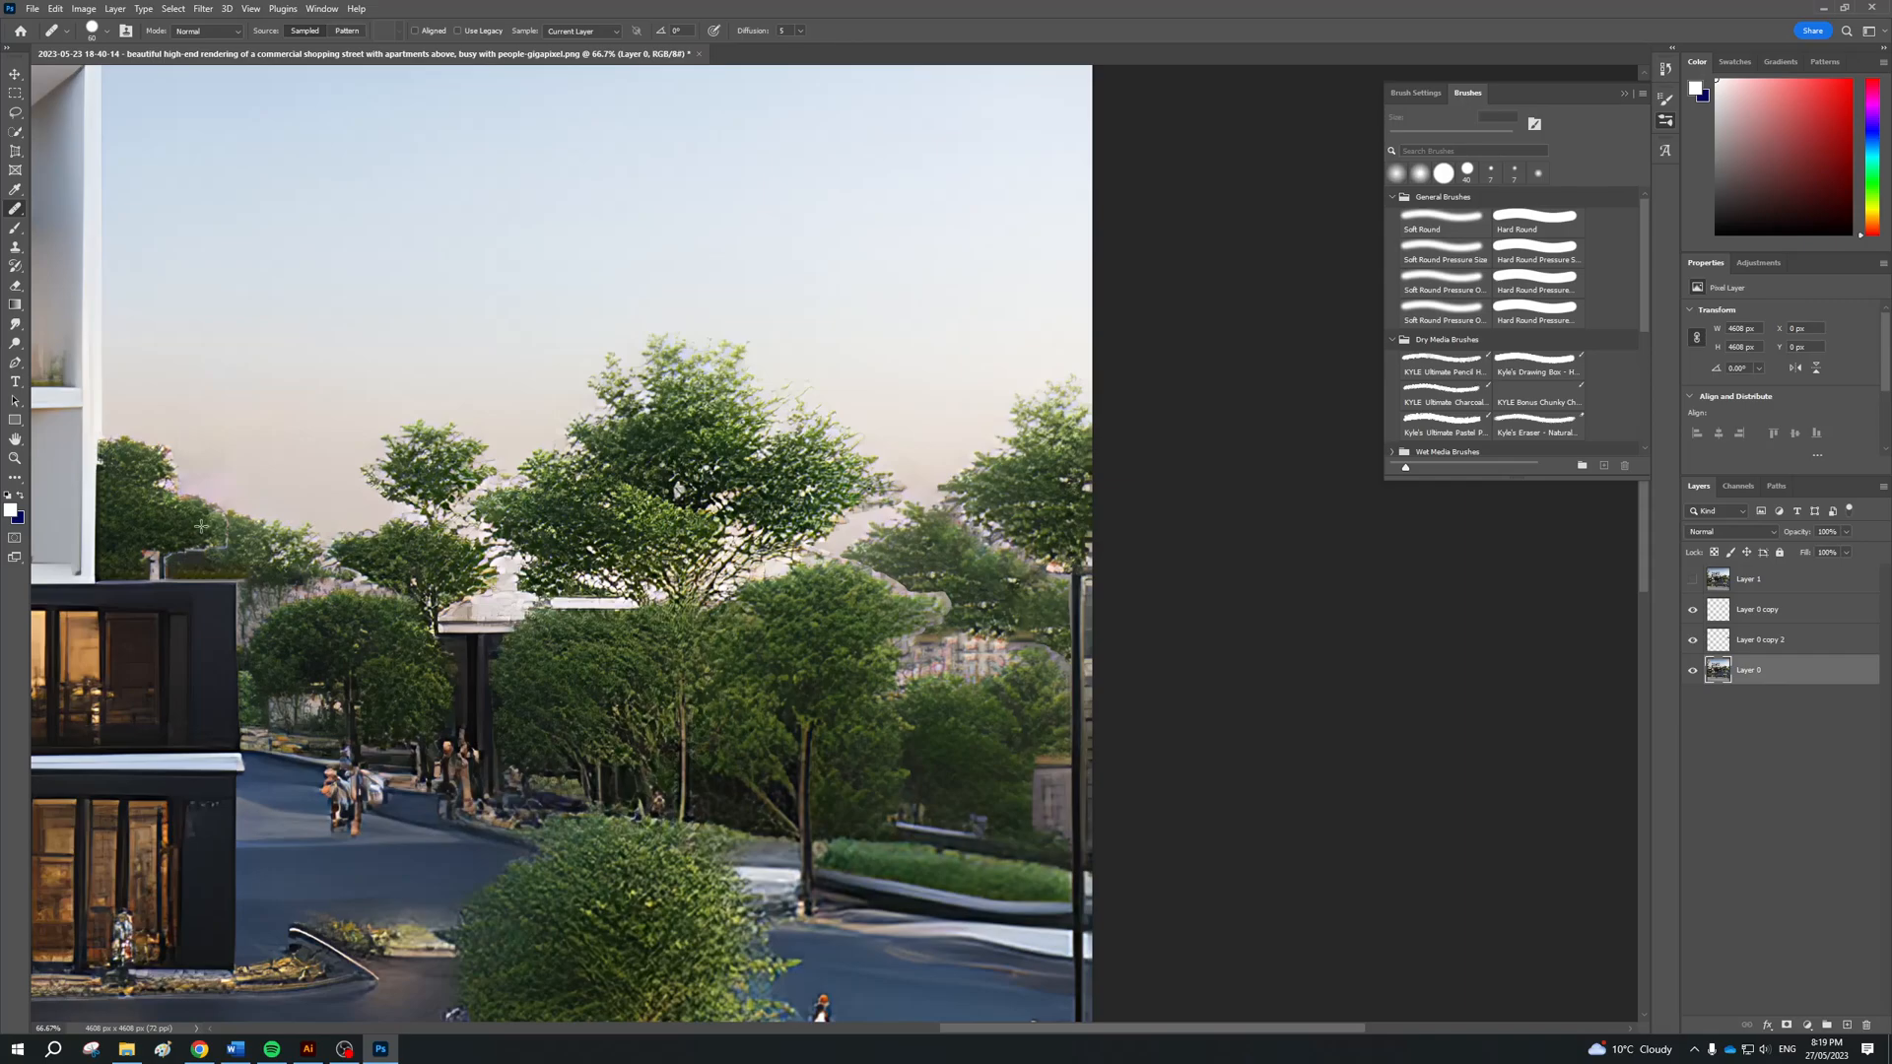
{"action": "left_click", "coordinate": [107, 30]}
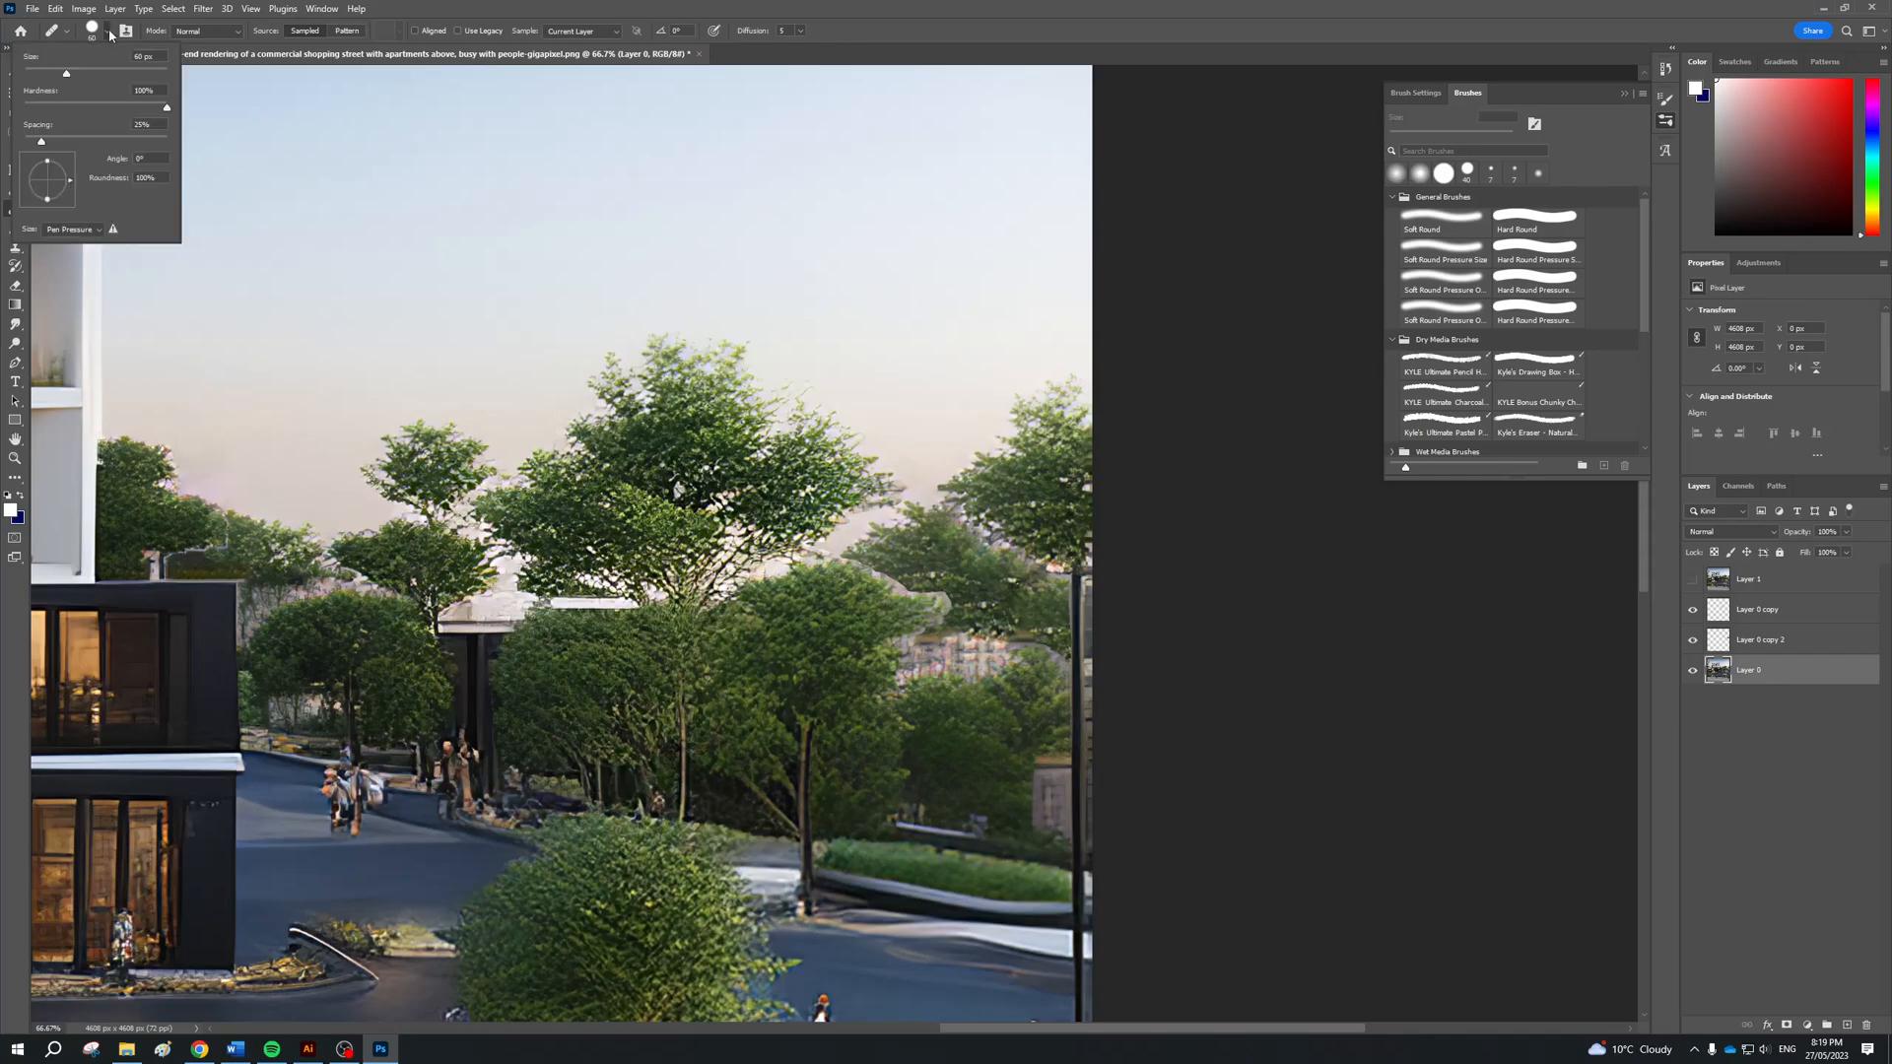
{"action": "left_click_drag", "start_coordinate": [64, 74], "coordinate": [99, 73]}
Try the Healing Brush on the pale seam in the foliage beside the apartment building
{"action": "key", "text": "ctrl+plus"}
{"action": "key", "text": "ctrl+plus"}
{"action": "key", "text": "ctrl+plus"}
{"action": "left_click_drag", "start_coordinate": [1247, 1033], "coordinate": [954, 1015]}
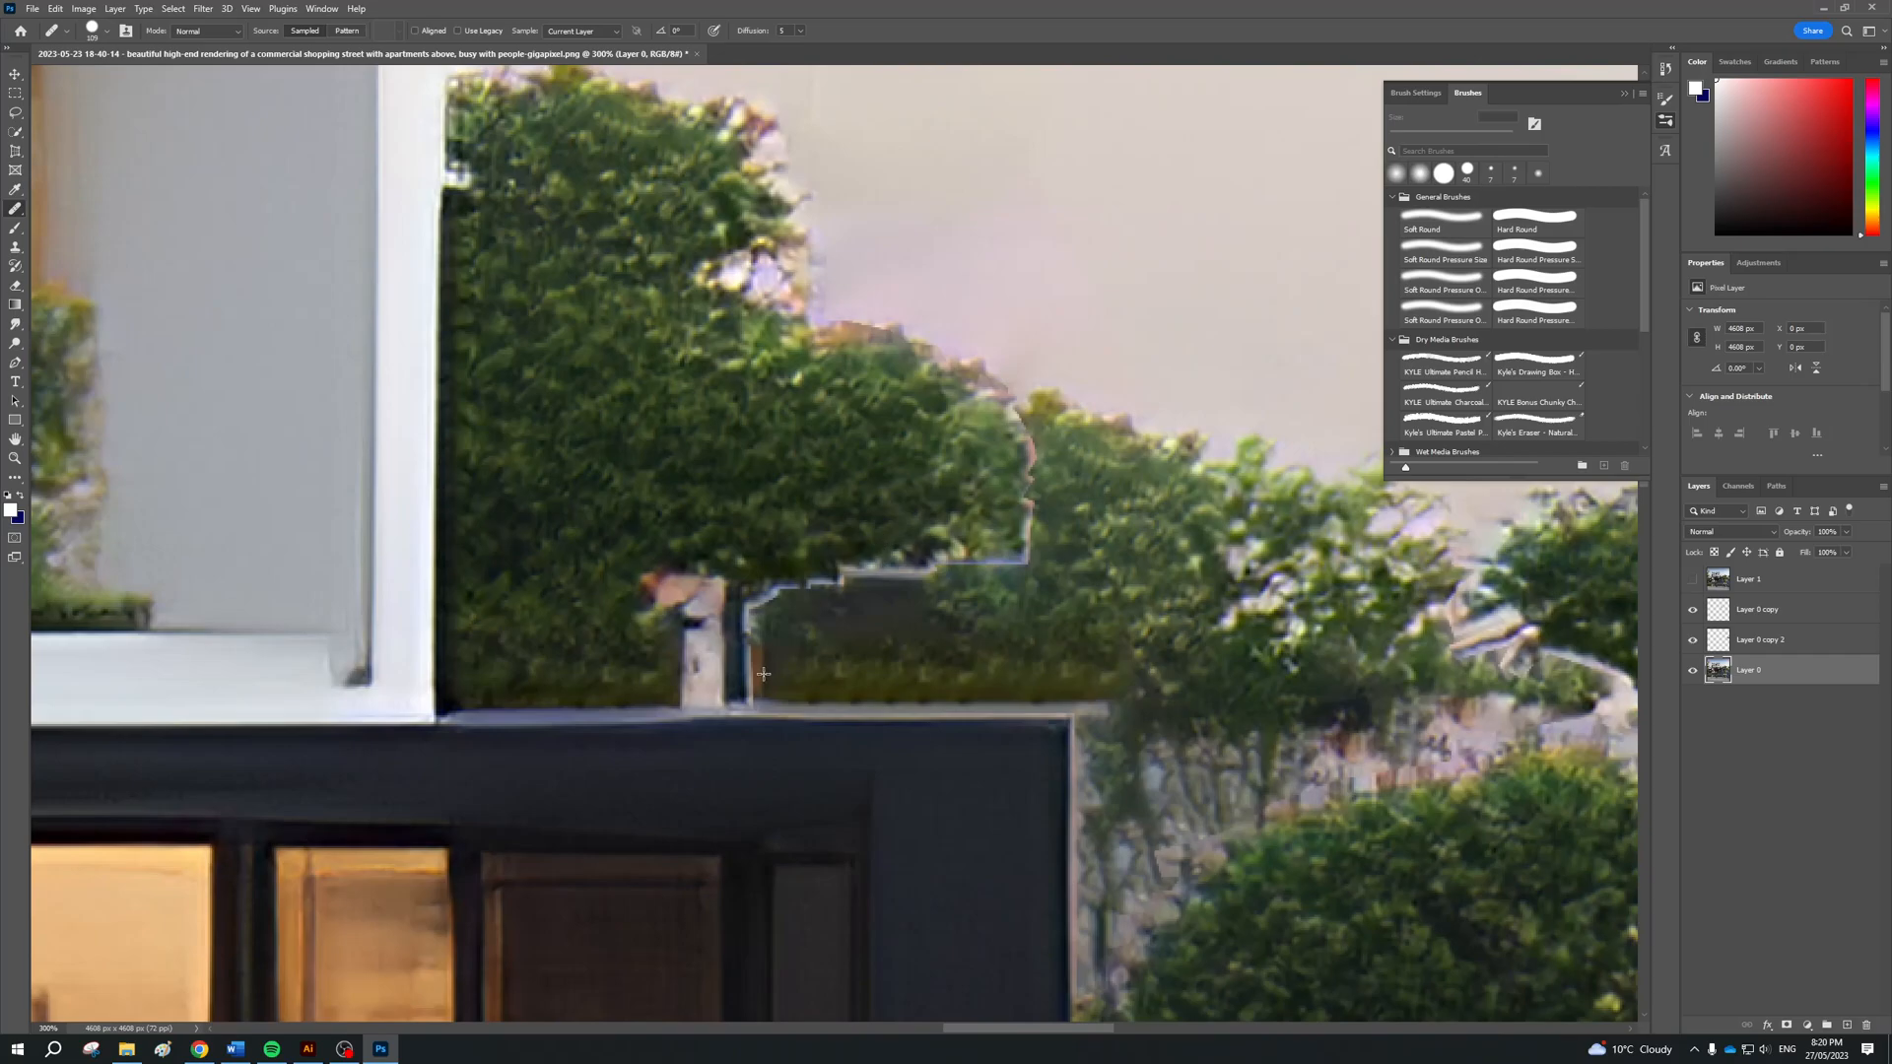
{"action": "left_click", "coordinate": [754, 606]}
{"action": "left_click", "coordinate": [924, 381]}
Merge Layer 0, Layer 0 copy and Layer 0 copy 2 into one layer, and compare it with Layer 1
{"action": "left_click", "coordinate": [1822, 632]}
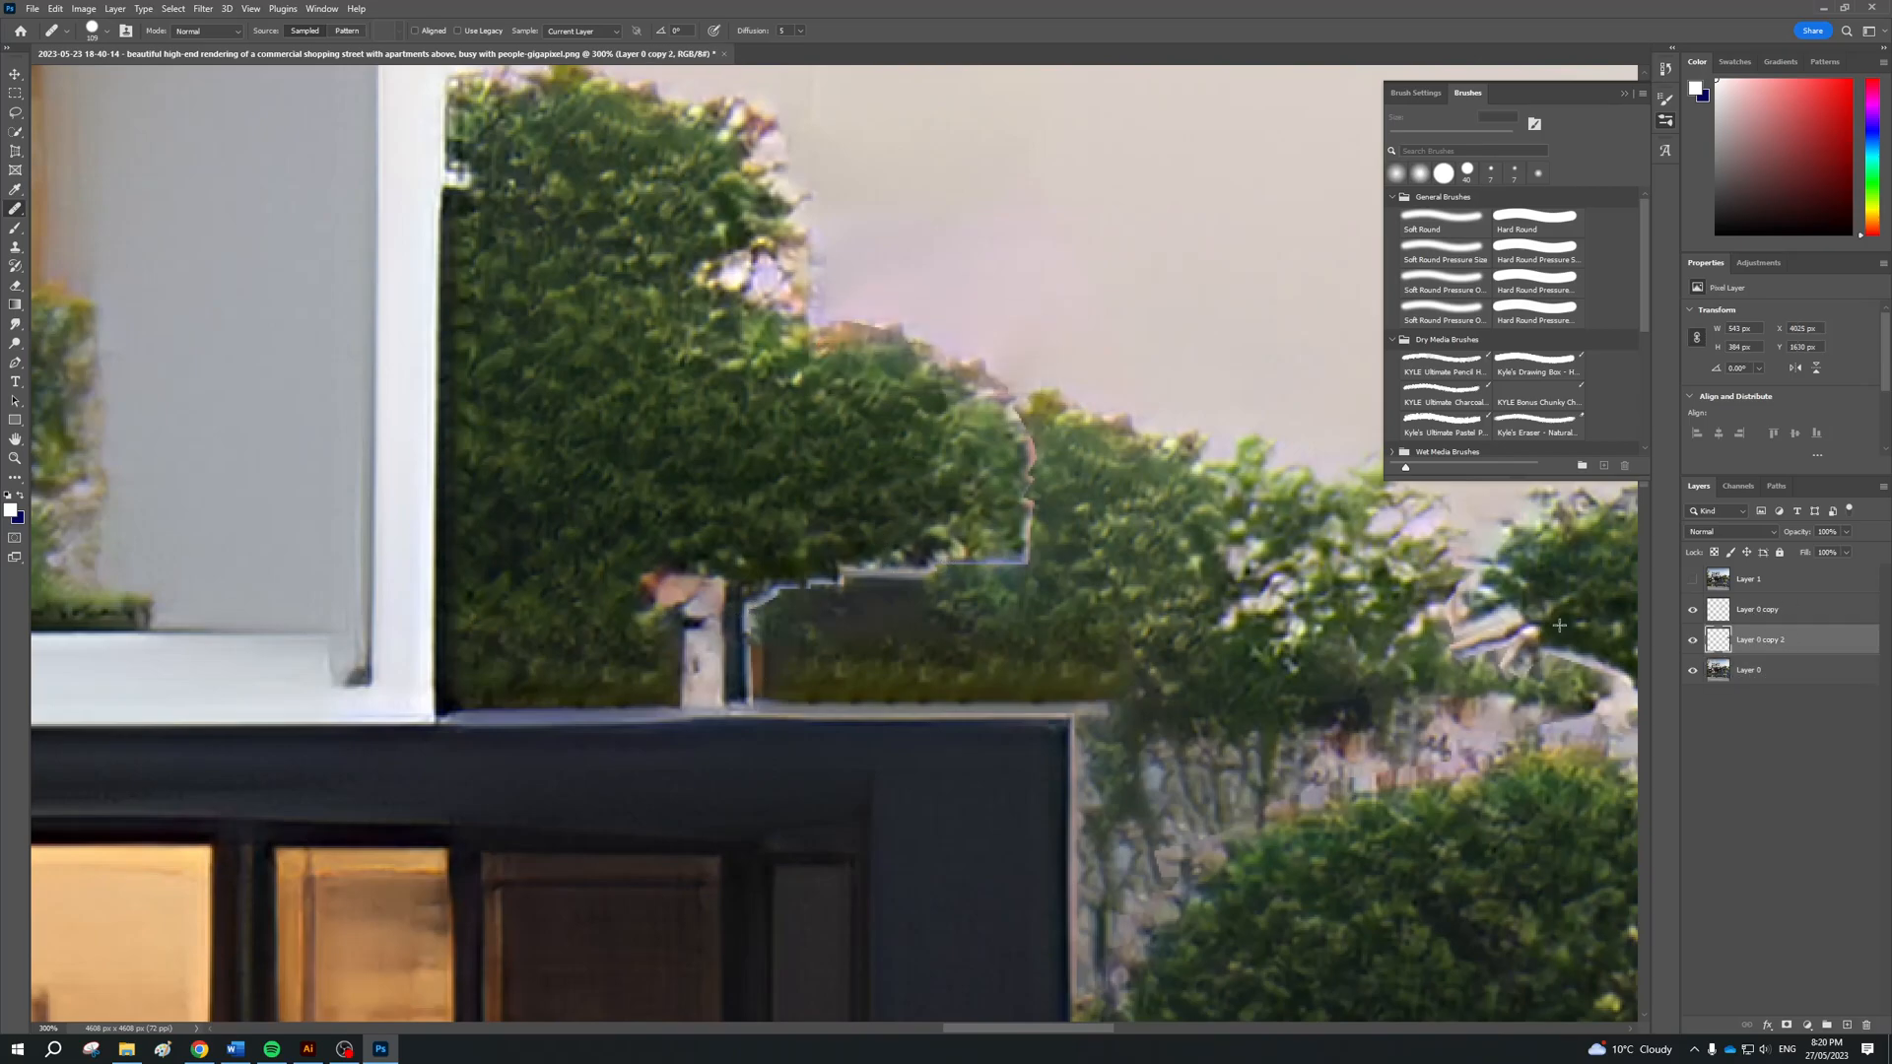
{"action": "left_click", "coordinate": [1766, 612], "text": "shift"}
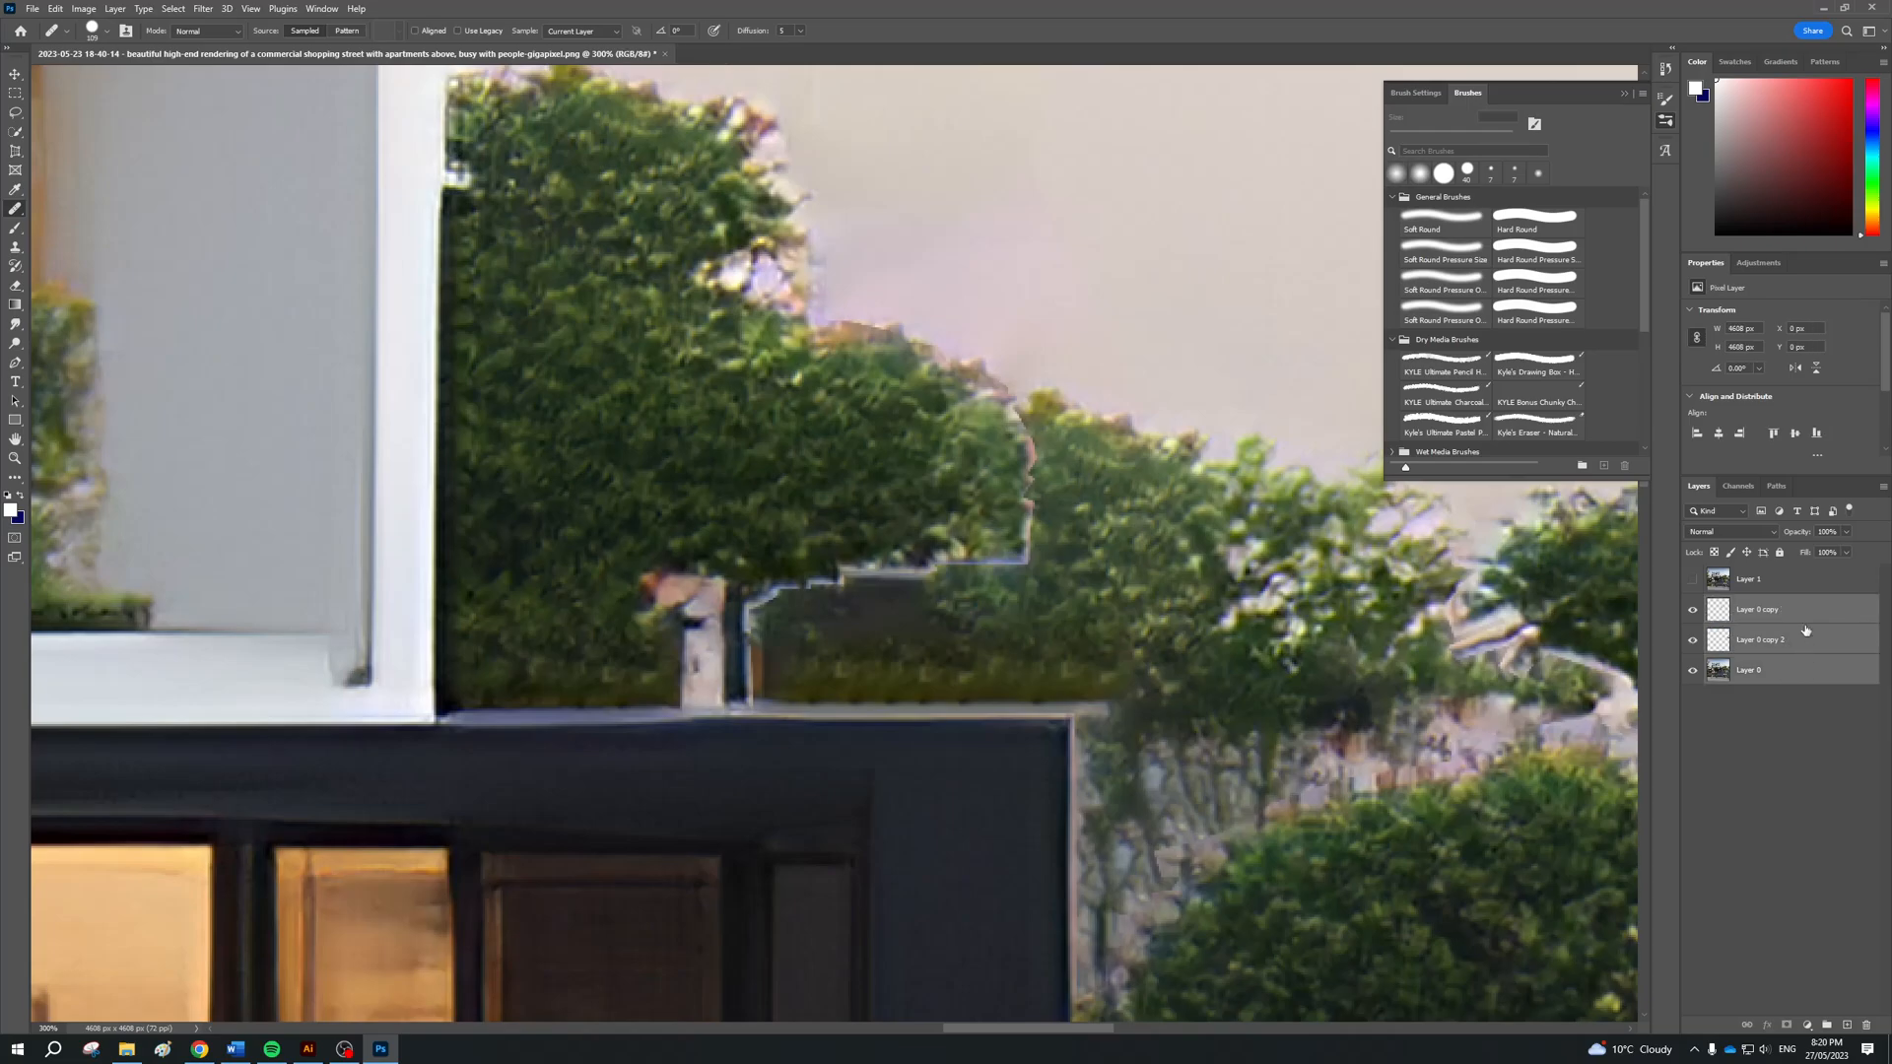
{"action": "left_click_drag", "start_coordinate": [1692, 612], "coordinate": [1693, 640]}
{"action": "right_click", "coordinate": [1838, 676]}
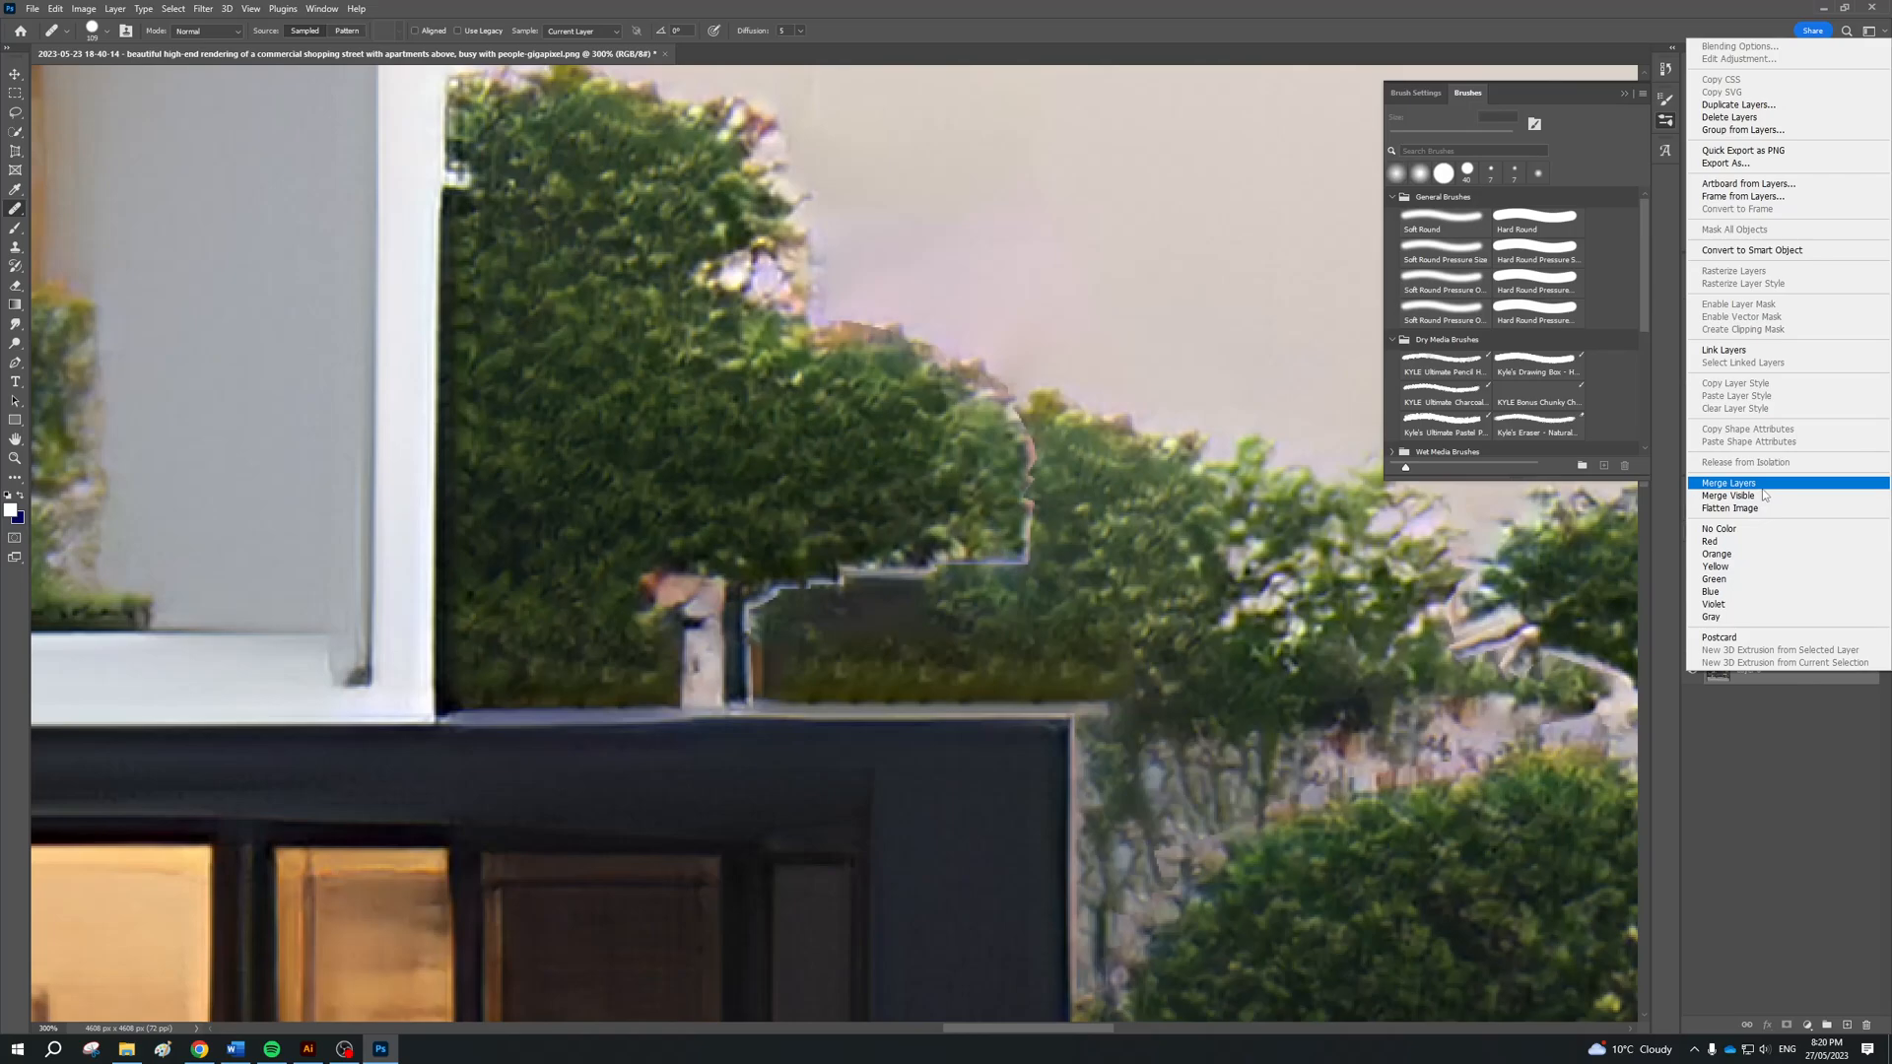
{"action": "left_click", "coordinate": [1728, 483]}
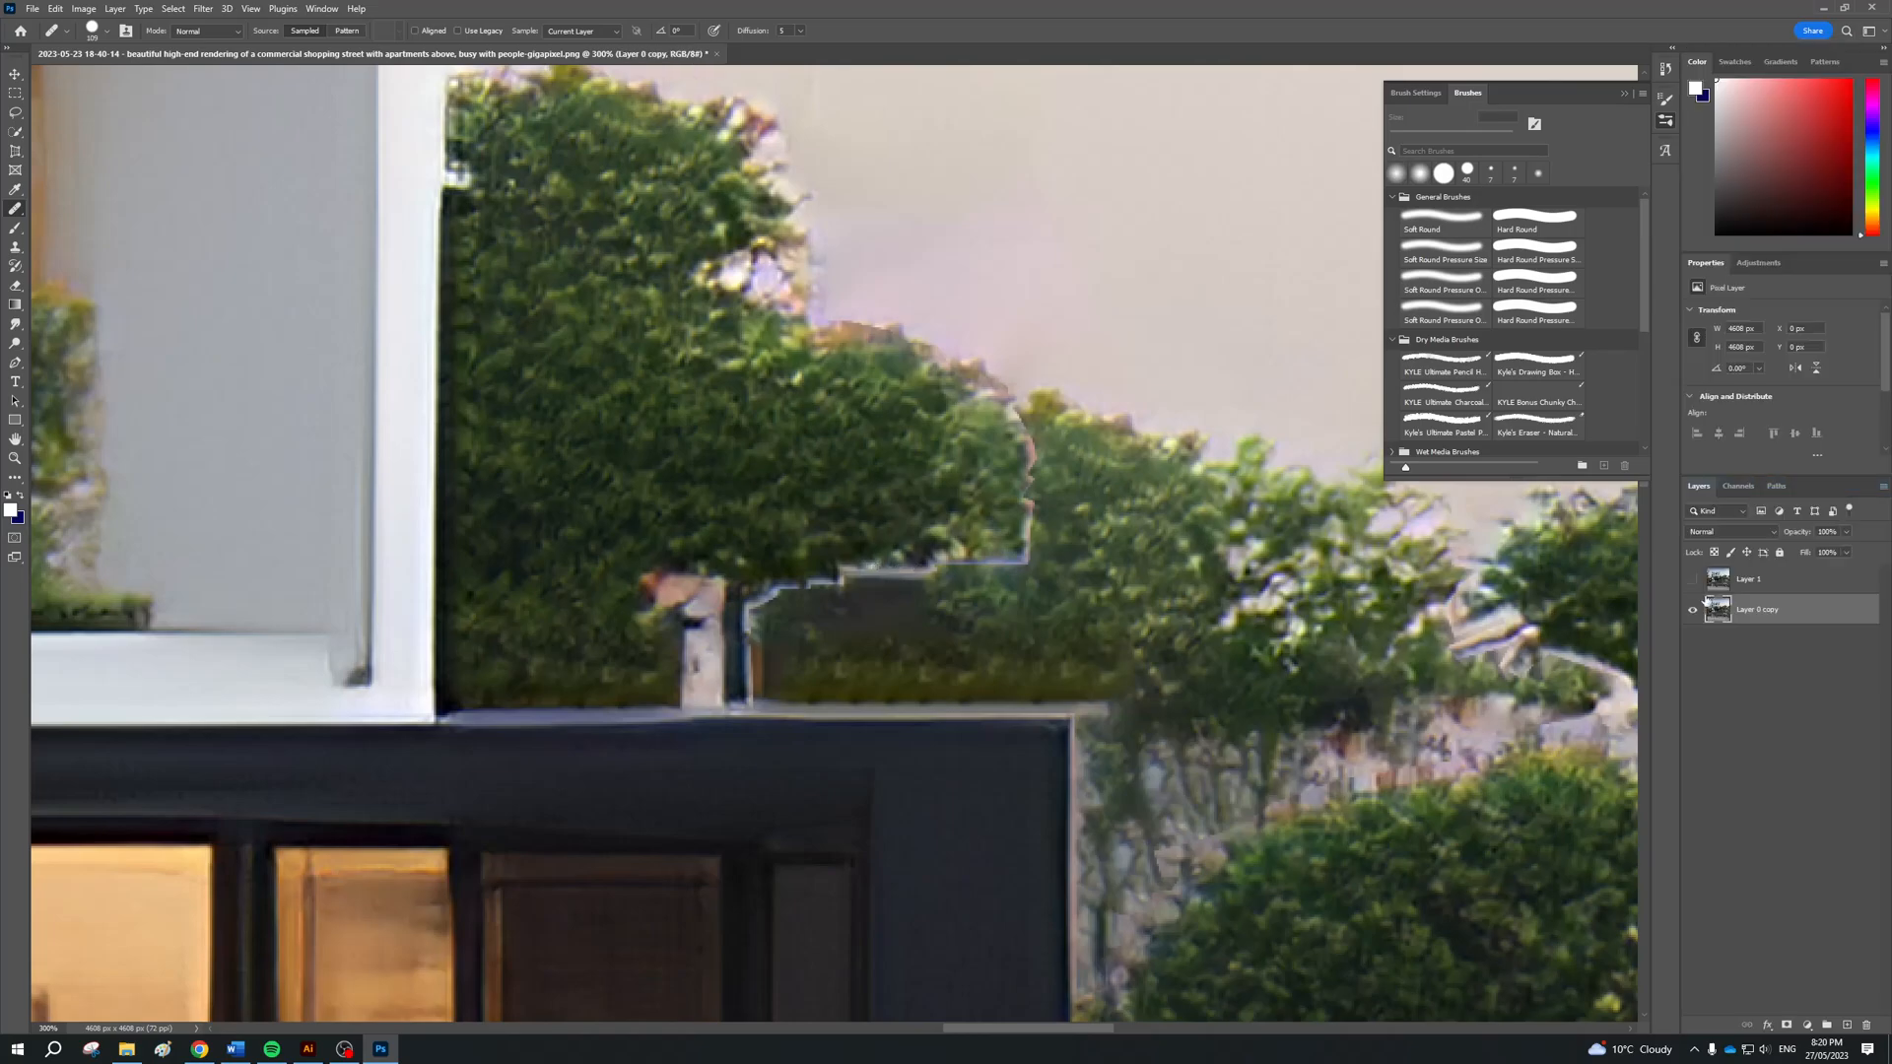
{"action": "left_click", "coordinate": [1691, 580]}
{"action": "left_click", "coordinate": [1692, 581]}
Try the Healing Brush on the foliage of the merged layer without defining a source point
{"action": "left_click", "coordinate": [836, 308]}
{"action": "left_click", "coordinate": [925, 380]}
{"action": "left_click", "coordinate": [842, 459]}
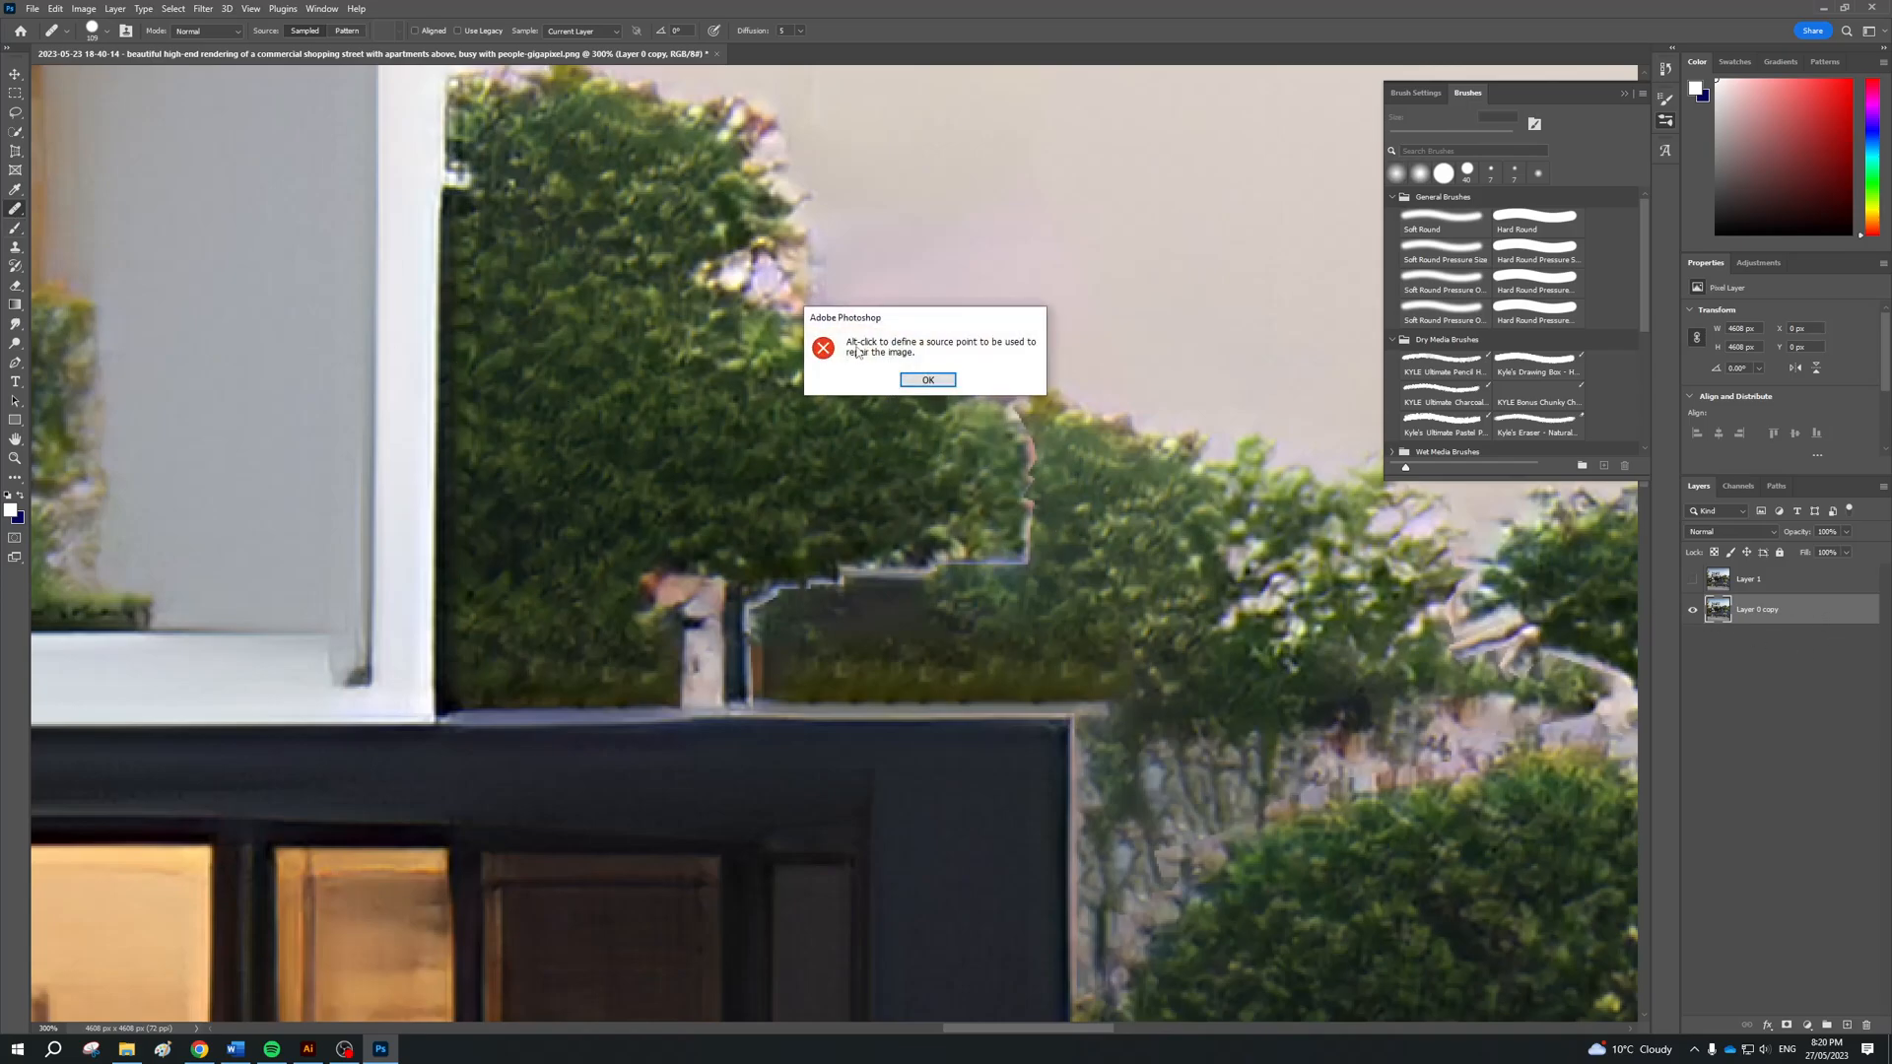
{"action": "left_click", "coordinate": [927, 381]}
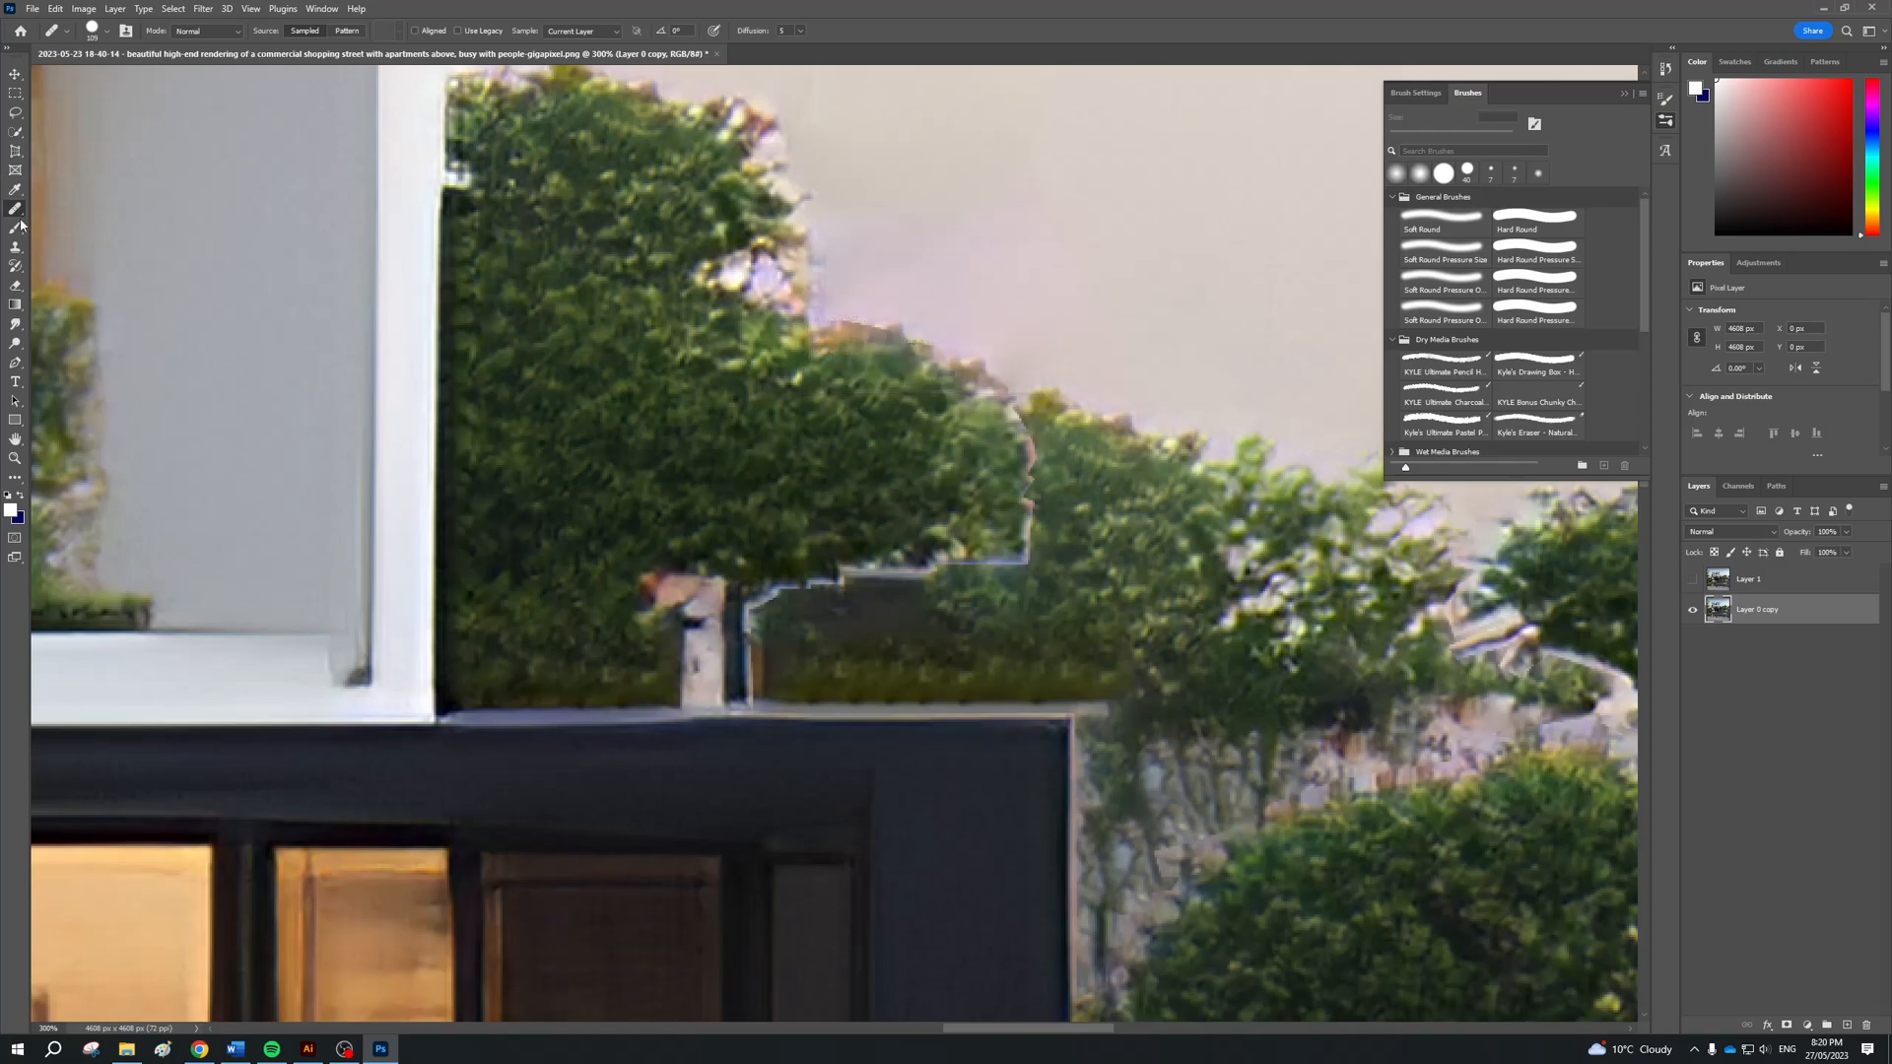
{"action": "left_click", "coordinate": [878, 432], "text": "alt"}
{"action": "left_click", "coordinate": [864, 552]}
{"action": "right_click", "coordinate": [15, 209]}
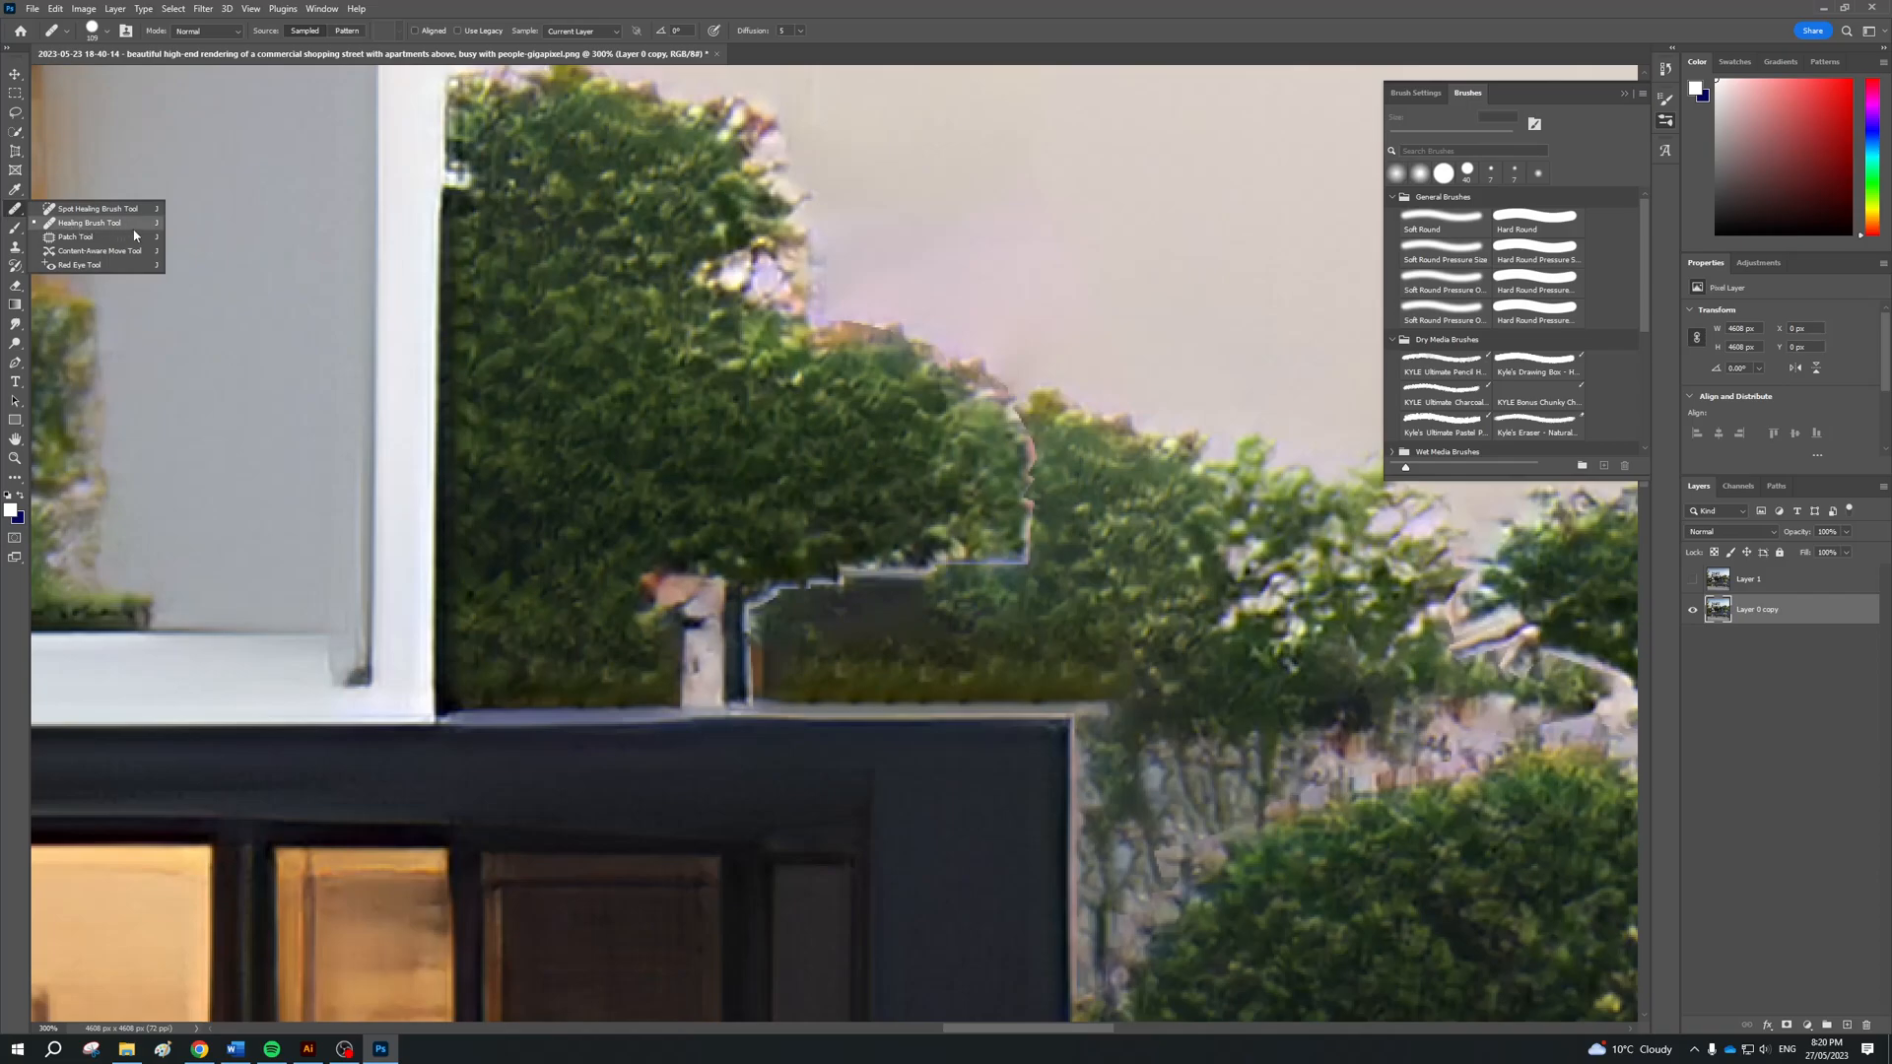
{"action": "left_click", "coordinate": [134, 230]}
Switch to the Spot Healing Brush and paint out the pale horizontal seam in the foliage, undoing the first strokes before repainting
{"action": "right_click", "coordinate": [16, 210]}
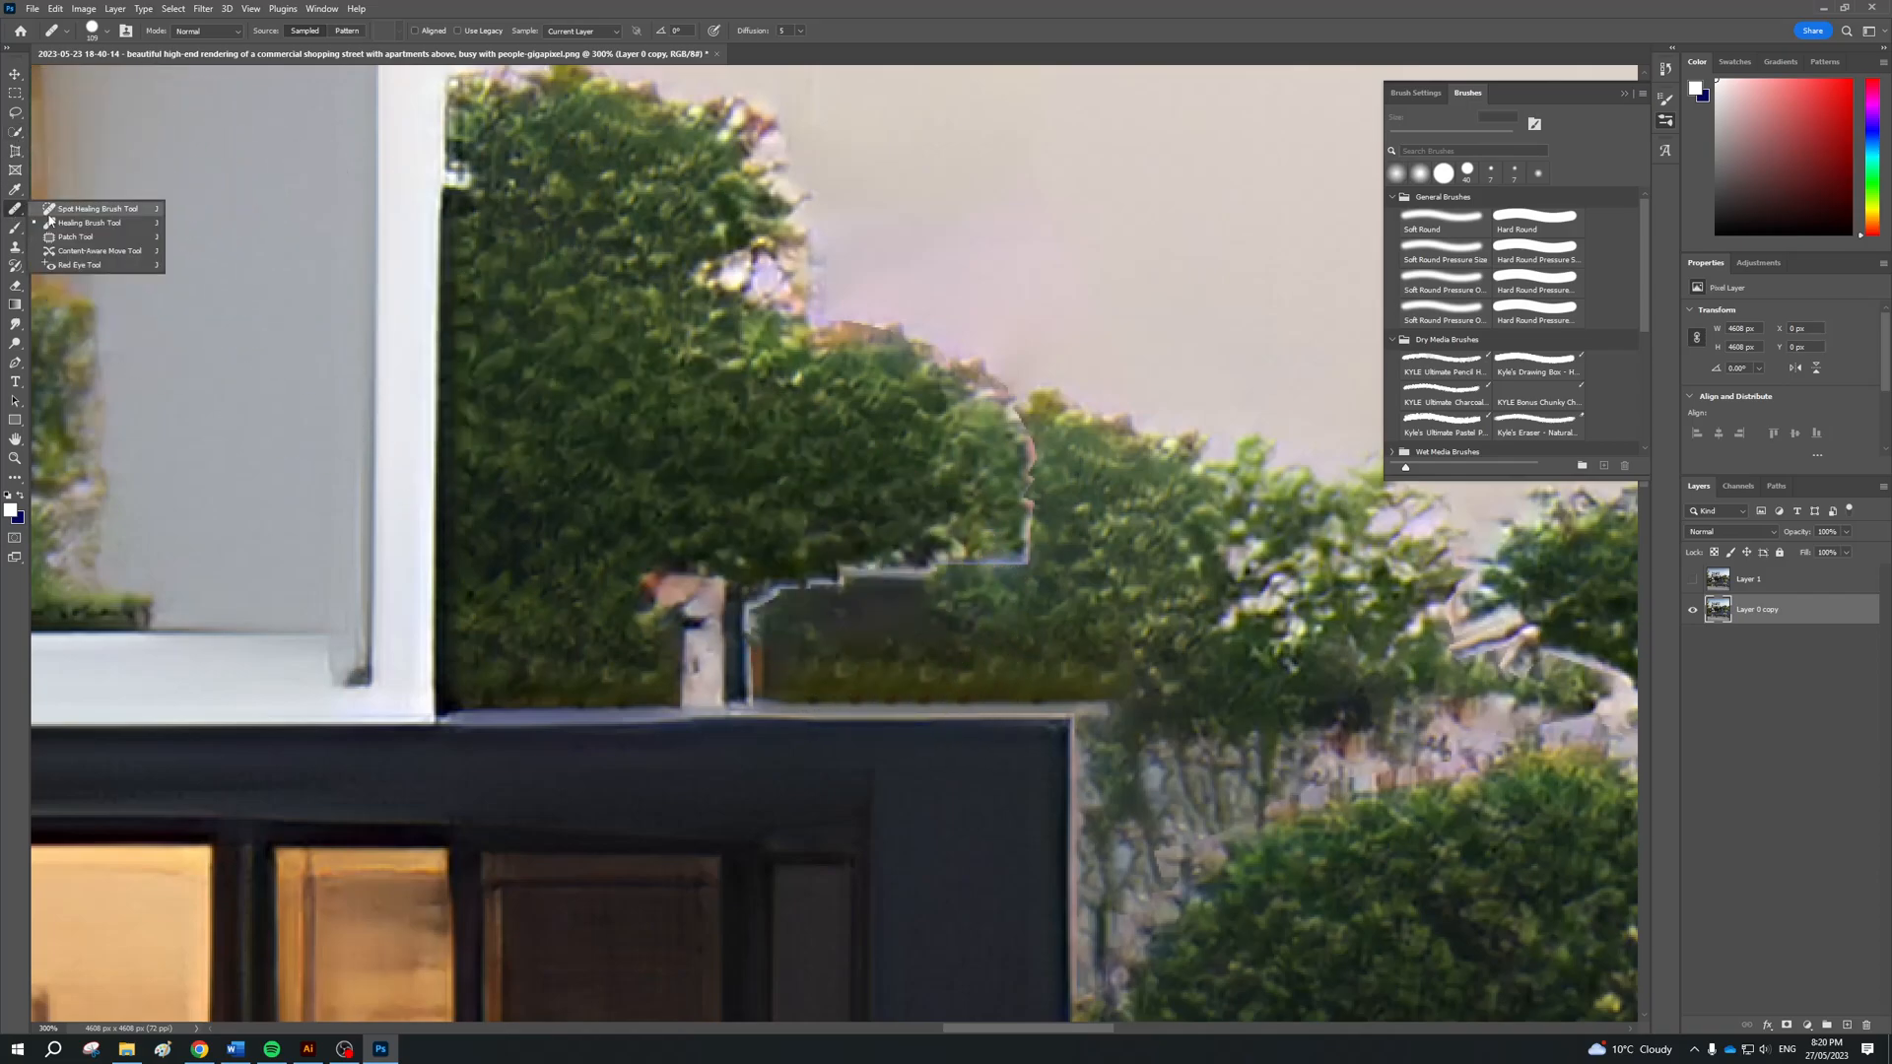
{"action": "left_click", "coordinate": [98, 209]}
{"action": "mouse_move", "coordinate": [1041, 547]}
{"action": "left_mouse_down"}
{"action": "mouse_move", "coordinate": [699, 603]}
{"action": "mouse_move", "coordinate": [782, 599]}
{"action": "mouse_move", "coordinate": [757, 591]}
{"action": "mouse_move", "coordinate": [748, 617]}
{"action": "mouse_move", "coordinate": [732, 687]}
{"action": "left_mouse_up"}
{"action": "key", "text": "ctrl+z"}
{"action": "key", "text": "ctrl+z"}
{"action": "key", "text": "ctrl+z"}
{"action": "key", "text": "ctrl+z"}
{"action": "key", "text": "ctrl+z"}
{"action": "key", "text": "ctrl+z"}
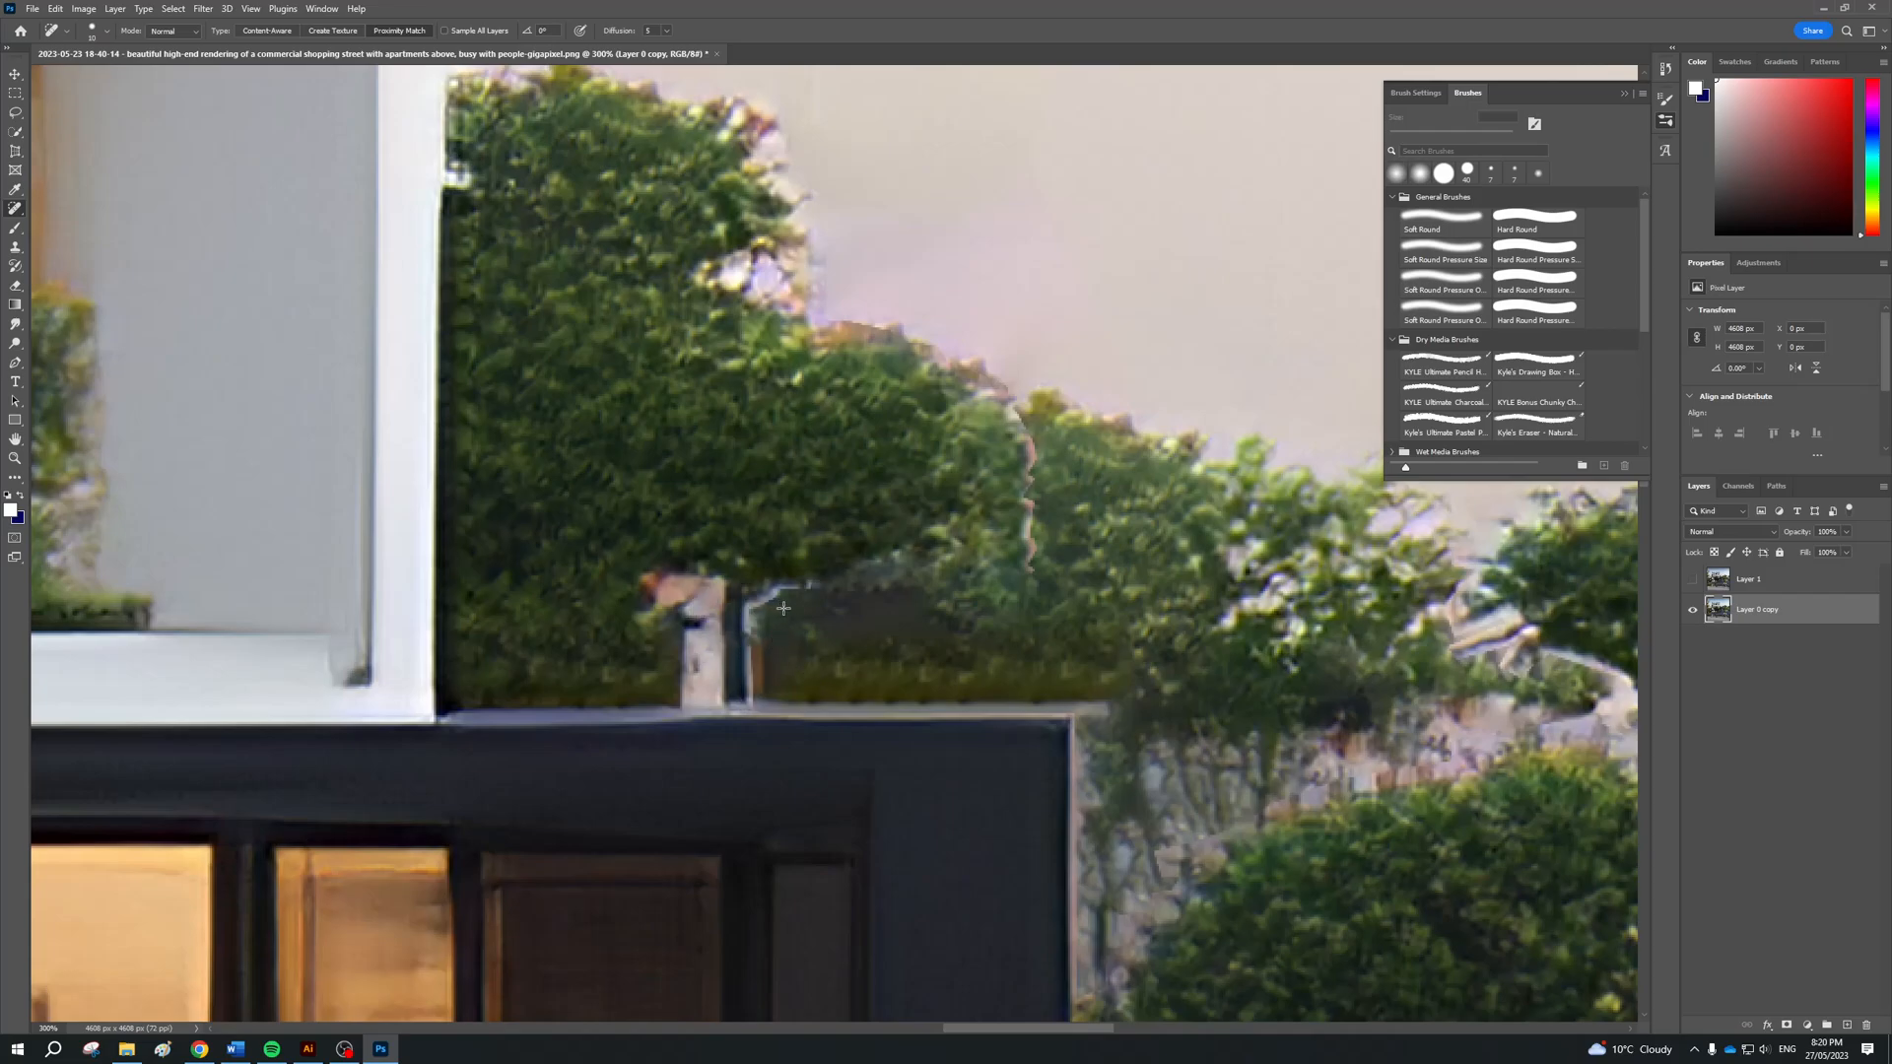
{"action": "key", "text": "ctrl+z"}
{"action": "left_click_drag", "start_coordinate": [1061, 553], "coordinate": [848, 573]}
{"action": "mouse_move", "coordinate": [962, 565]}
{"action": "left_mouse_down"}
{"action": "mouse_move", "coordinate": [779, 589]}
{"action": "mouse_move", "coordinate": [743, 631]}
{"action": "mouse_move", "coordinate": [749, 698]}
{"action": "left_mouse_up"}
Set the spot healing brush to 27 px with a lower hardness and heal the remaining vertical seam in the foliage
{"action": "left_click", "coordinate": [196, 31]}
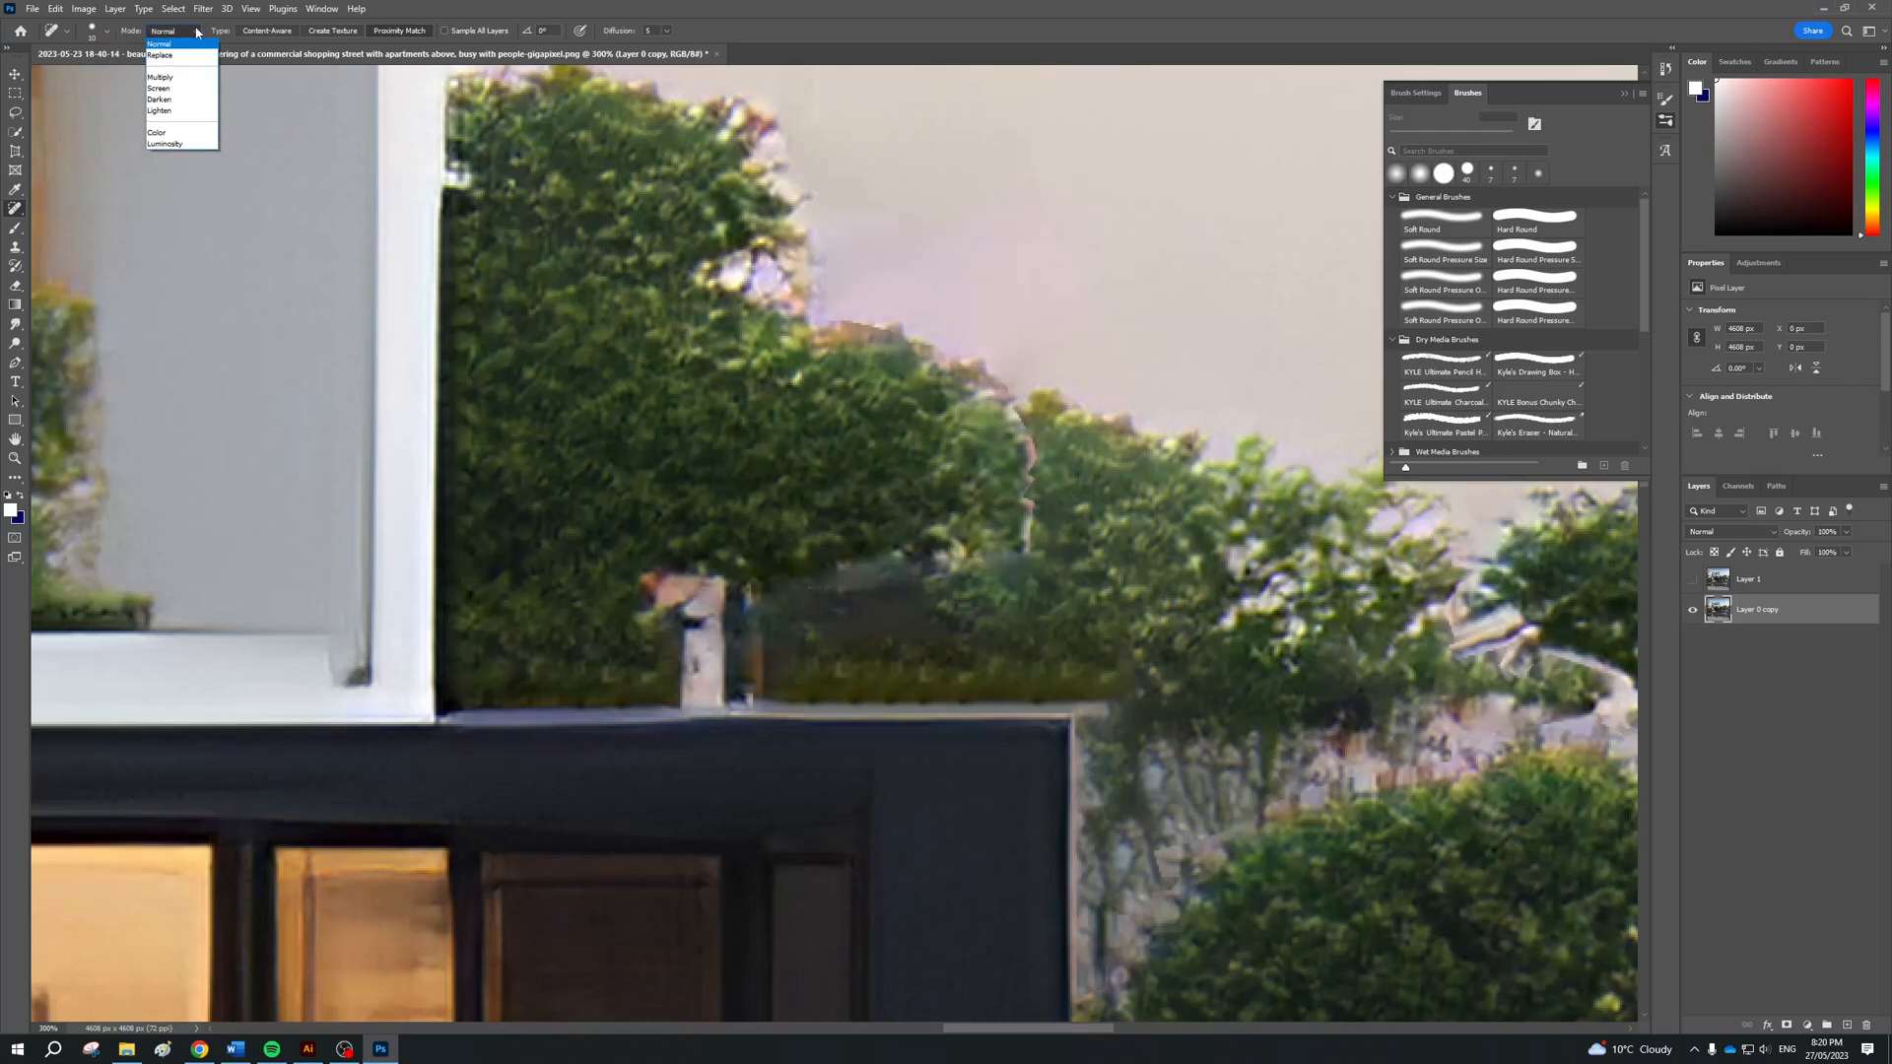
{"action": "left_click", "coordinate": [196, 32]}
{"action": "left_click", "coordinate": [99, 31]}
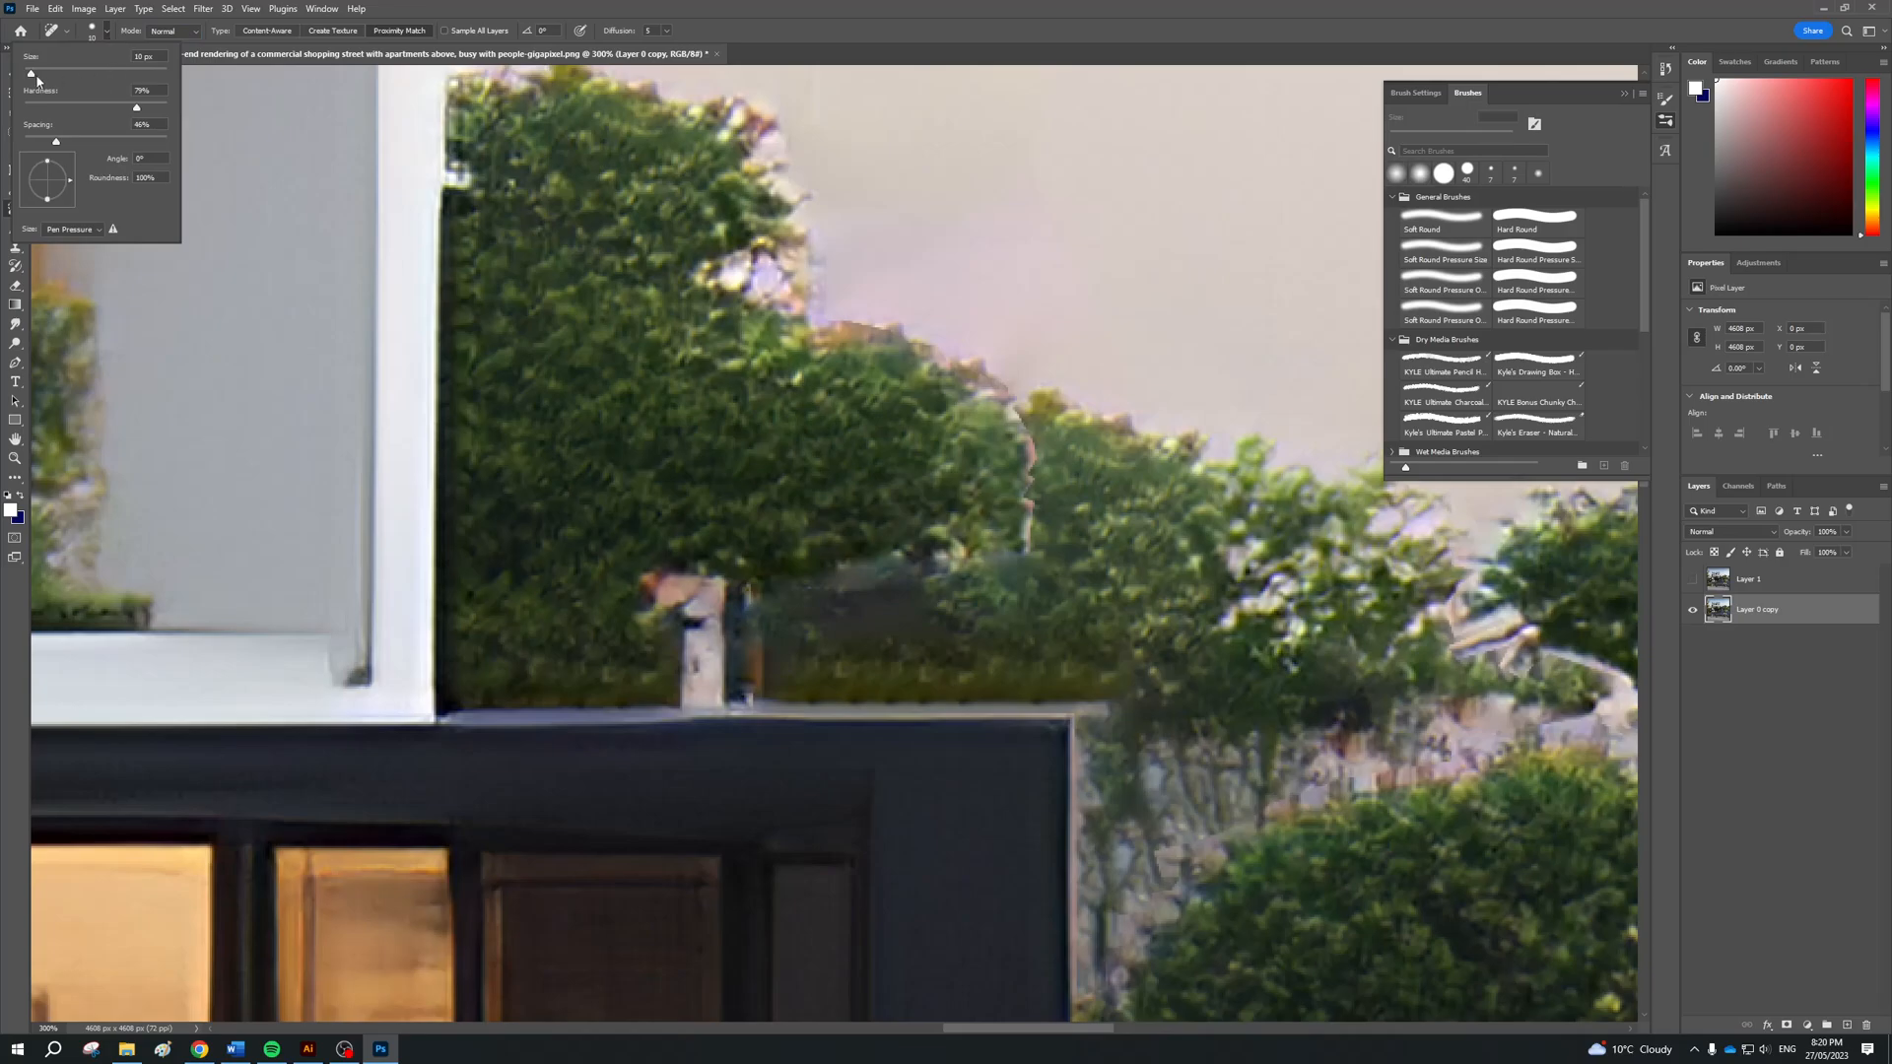
{"action": "left_click_drag", "start_coordinate": [139, 107], "coordinate": [108, 107]}
{"action": "mouse_move", "coordinate": [960, 547]}
{"action": "left_mouse_down"}
{"action": "mouse_move", "coordinate": [1043, 543]}
{"action": "mouse_move", "coordinate": [1032, 421]}
{"action": "left_mouse_up"}
Try spot healing the treetop outline against the sky in one long stroke, and undo it
{"action": "scroll", "coordinate": [1025, 434], "scroll_direction": "up", "scroll_amount": 2}
{"action": "mouse_move", "coordinate": [1084, 510]}
{"action": "left_mouse_down"}
{"action": "mouse_move", "coordinate": [846, 412]}
{"action": "mouse_move", "coordinate": [773, 405]}
{"action": "left_mouse_up"}
{"action": "key", "text": "ctrl+z"}
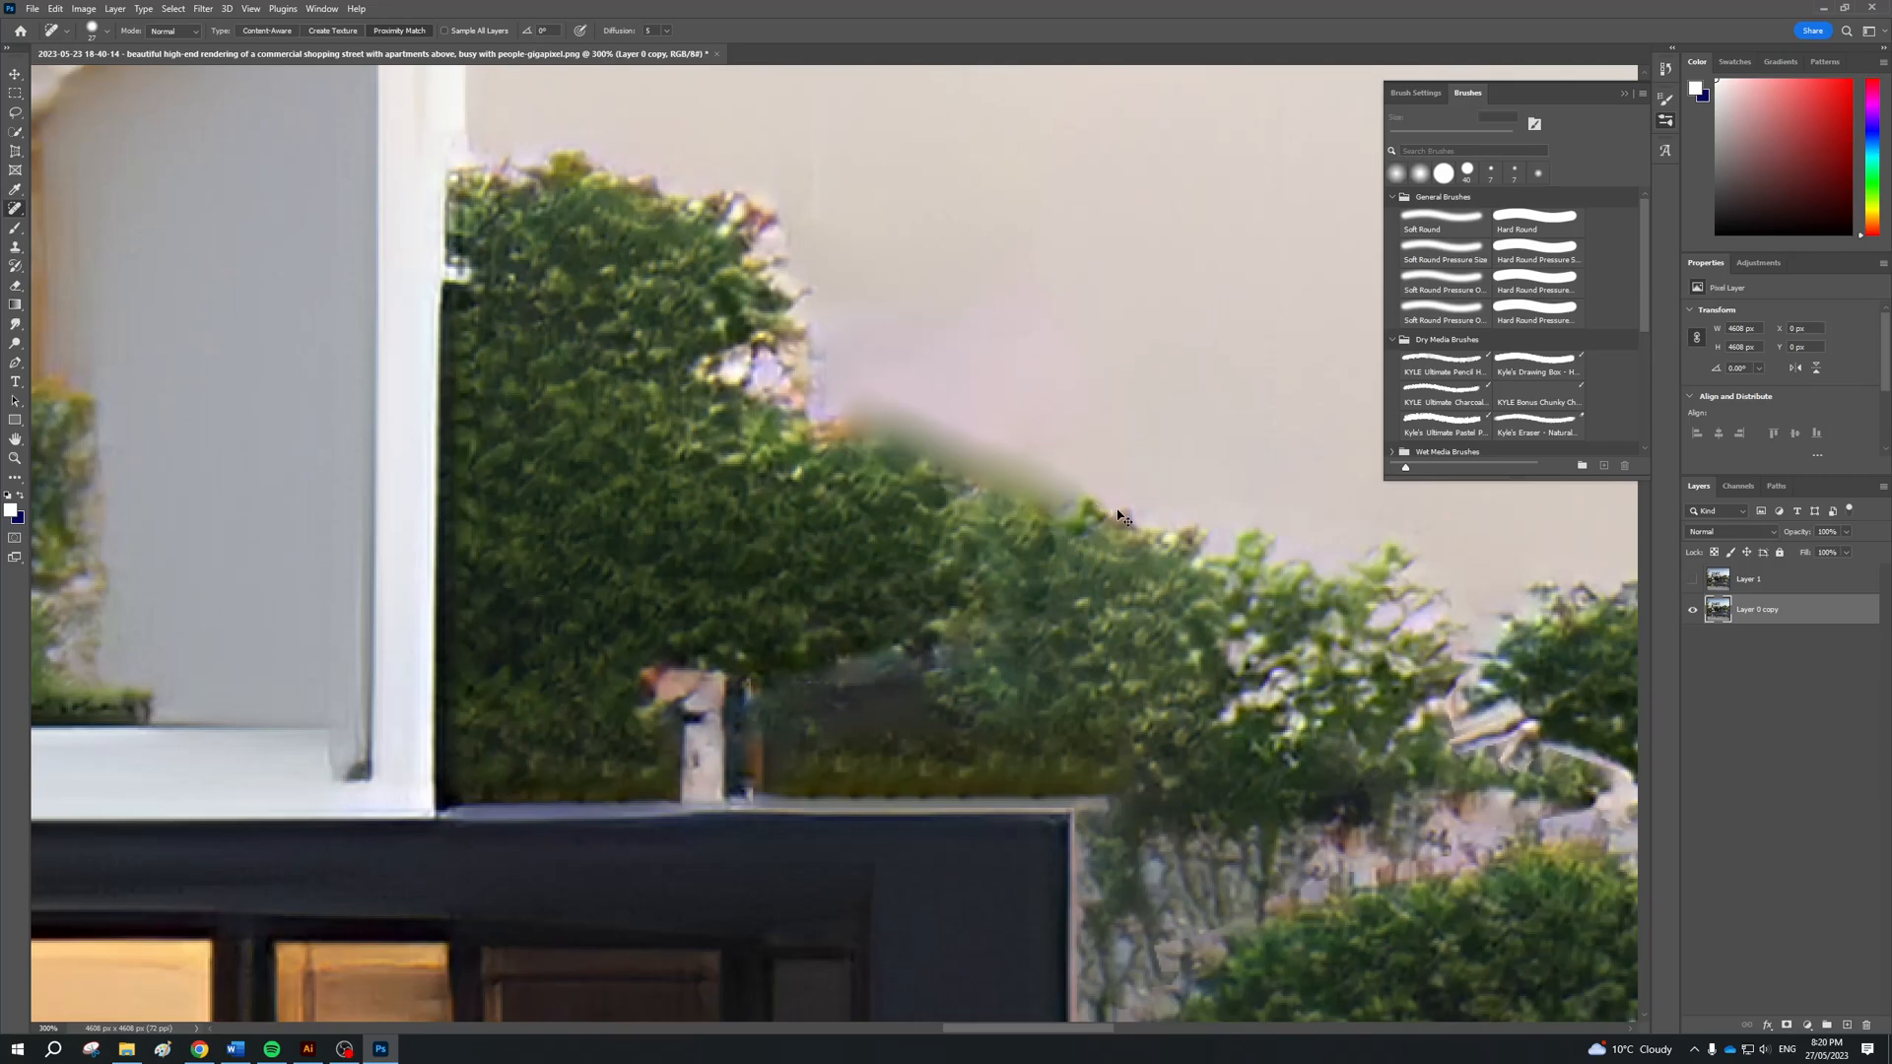
{"action": "key", "text": "ctrl+z"}
{"action": "key", "text": "ctrl+z"}
Spot heal the rough treetop edge beside the apartment building with shorter strokes, checking the result at 66.7%
{"action": "left_click_drag", "start_coordinate": [1000, 460], "coordinate": [980, 456]}
{"action": "mouse_move", "coordinate": [850, 417]}
{"action": "left_mouse_down"}
{"action": "mouse_move", "coordinate": [767, 391]}
{"action": "mouse_move", "coordinate": [815, 280]}
{"action": "left_mouse_up"}
{"action": "scroll", "coordinate": [825, 363], "scroll_direction": "up", "scroll_amount": 4}
{"action": "scroll", "coordinate": [484, 409], "scroll_direction": "up", "scroll_amount": 2}
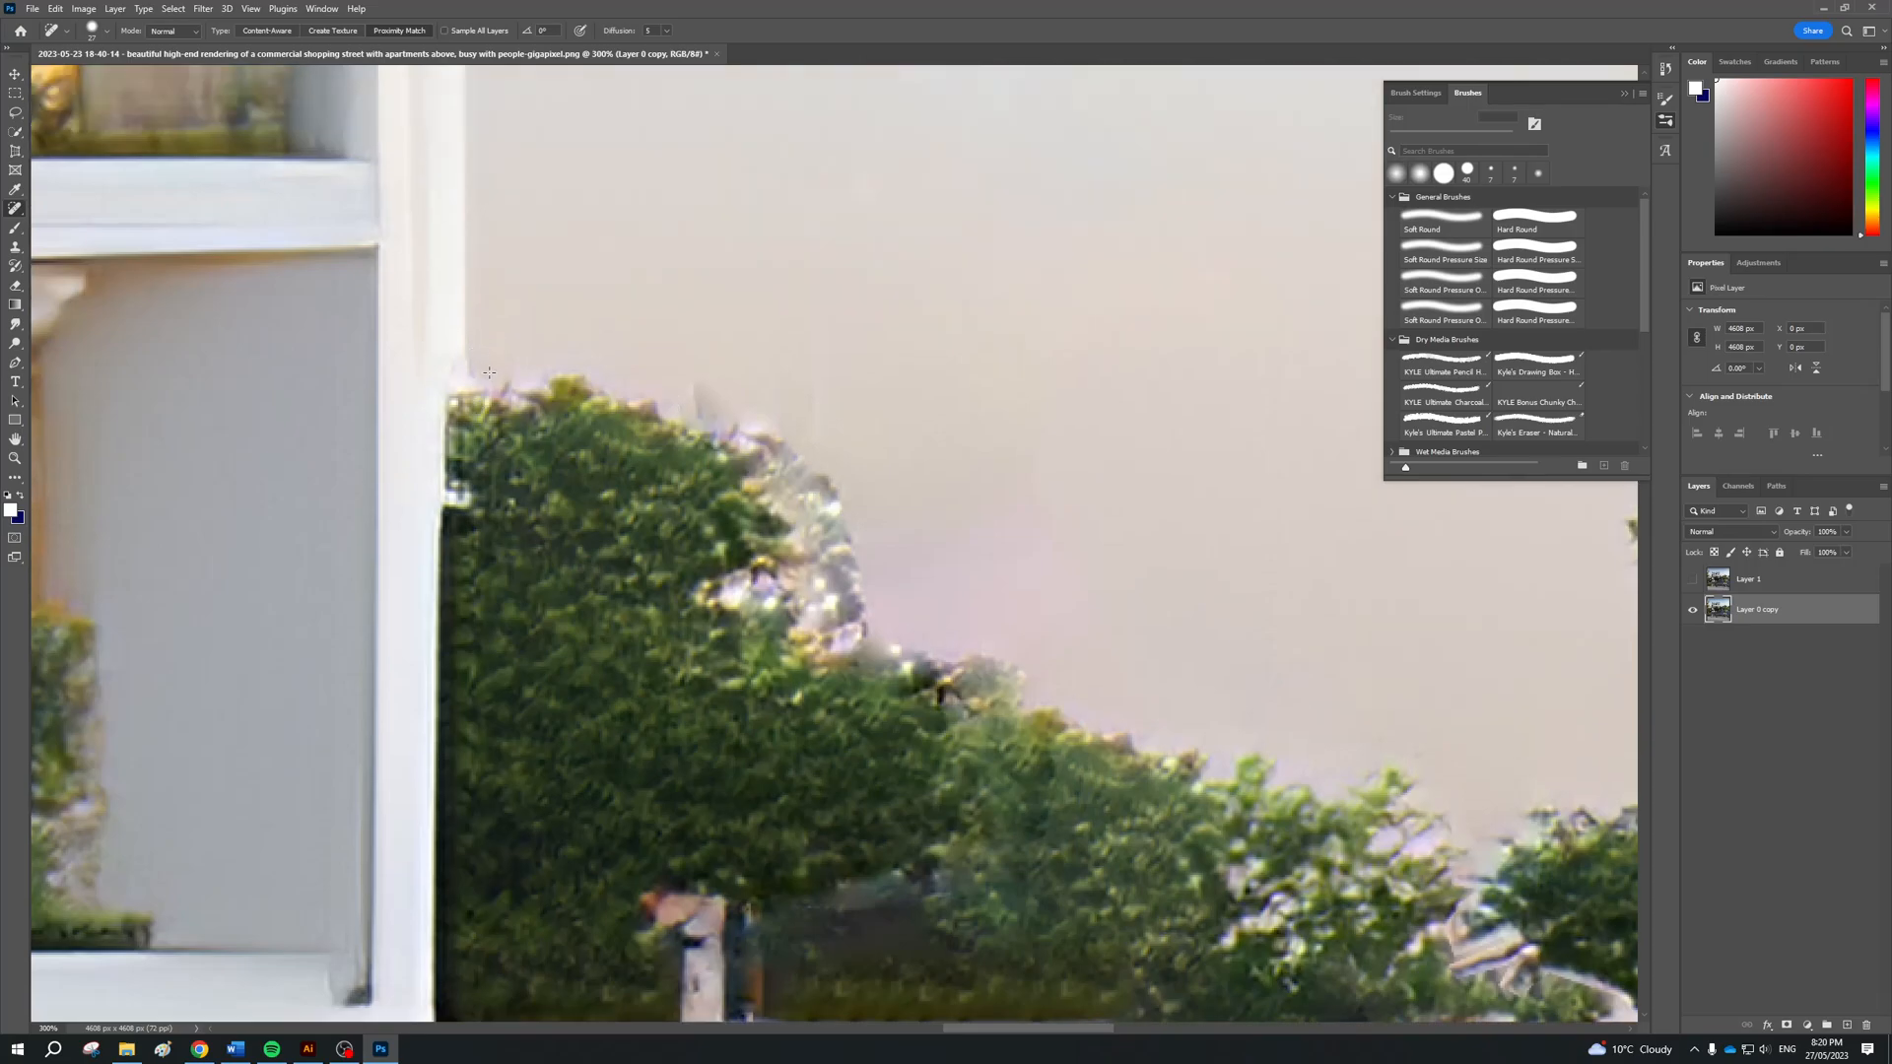
{"action": "key", "text": "ctrl+minus"}
{"action": "key", "text": "ctrl+minus"}
{"action": "key", "text": "ctrl+minus"}
{"action": "key", "text": "ctrl+minus"}
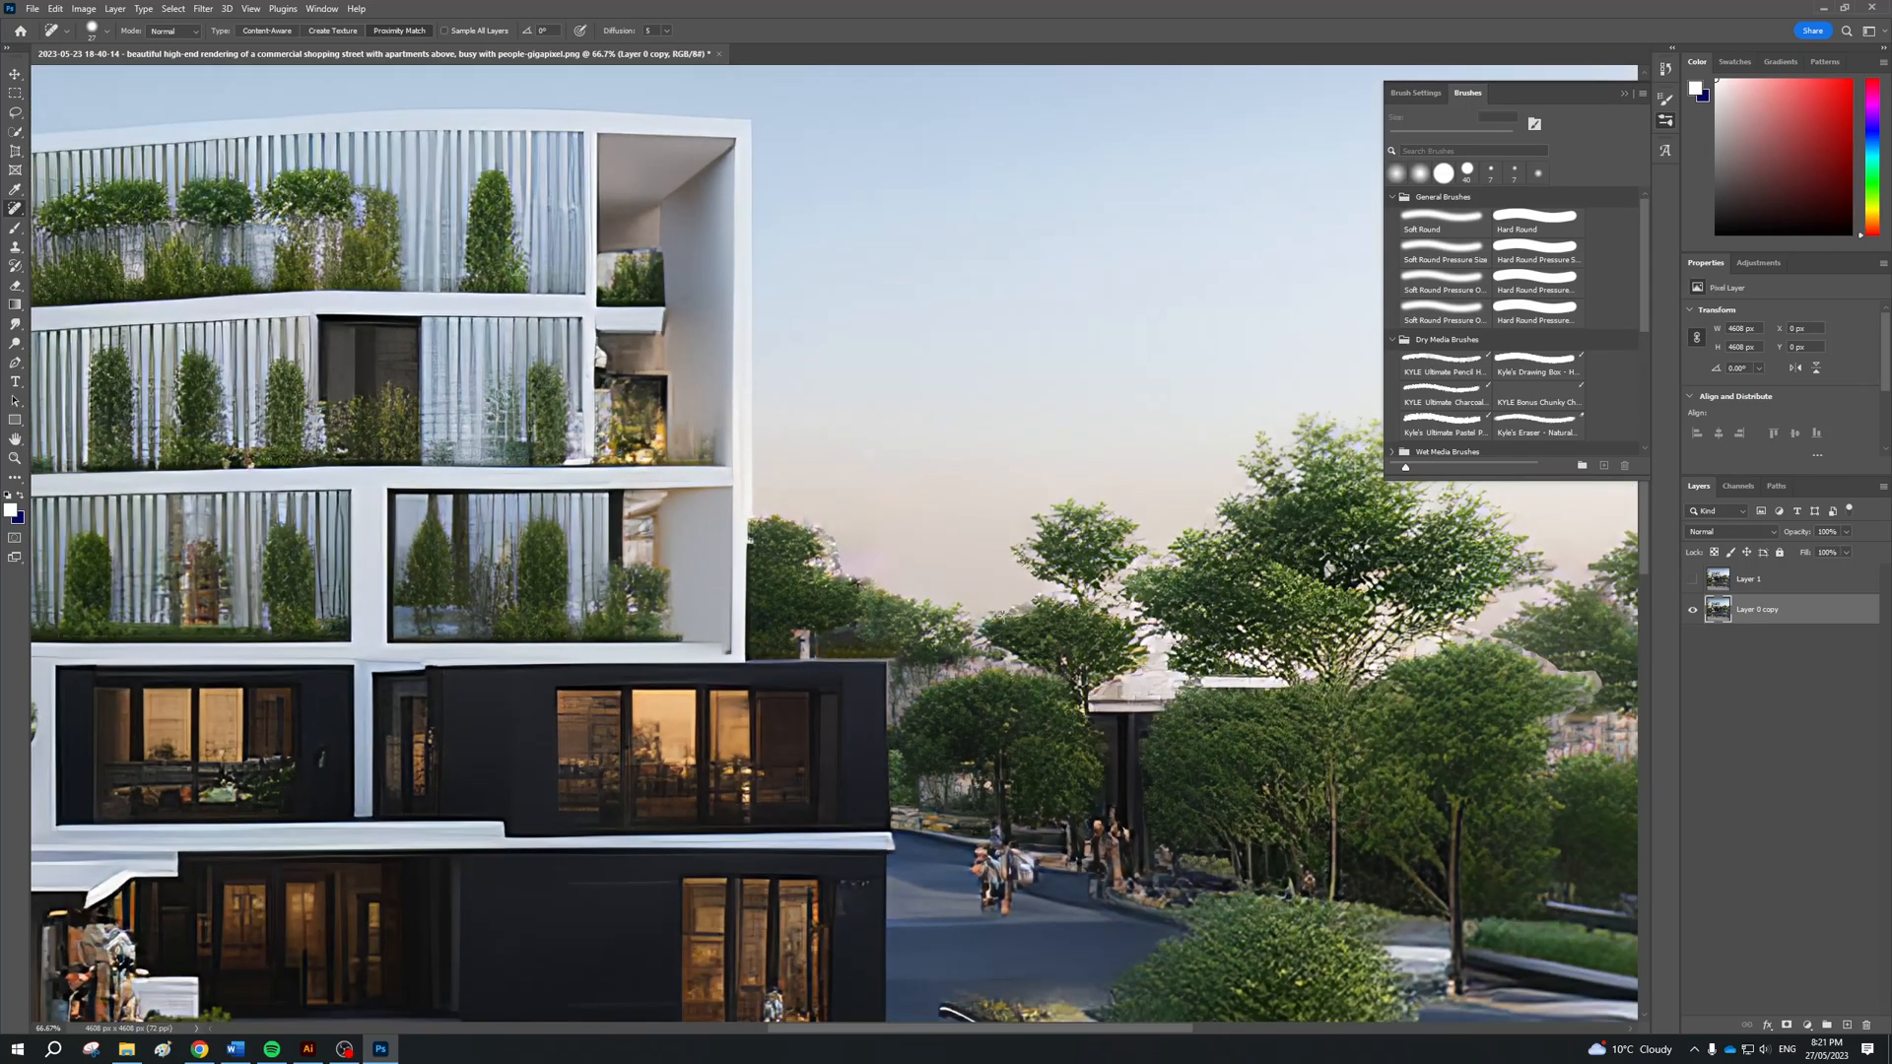
Reduce the brush hardness to 22% and spot heal the discoloured sky patch beside the trees next to the building
{"action": "left_click", "coordinate": [106, 31]}
{"action": "left_click_drag", "start_coordinate": [104, 107], "coordinate": [57, 107]}
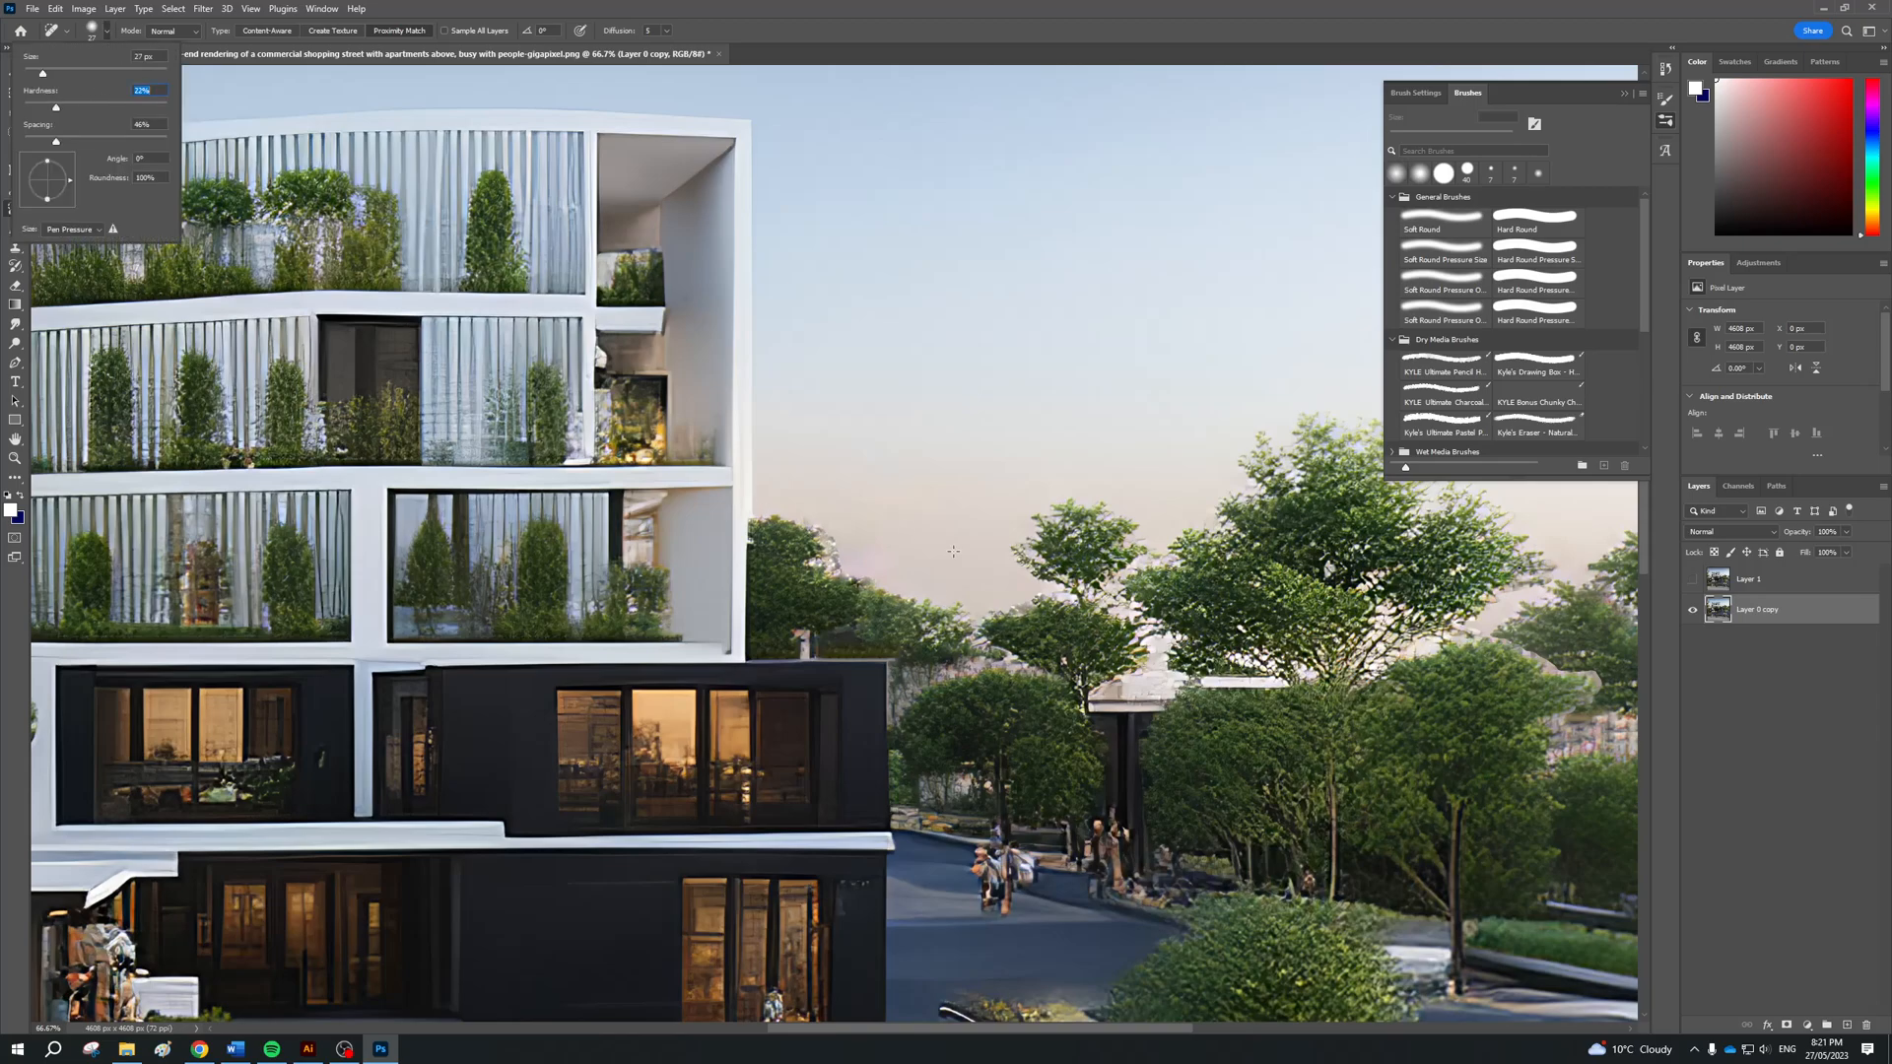
{"action": "left_click_drag", "start_coordinate": [831, 549], "coordinate": [849, 579]}
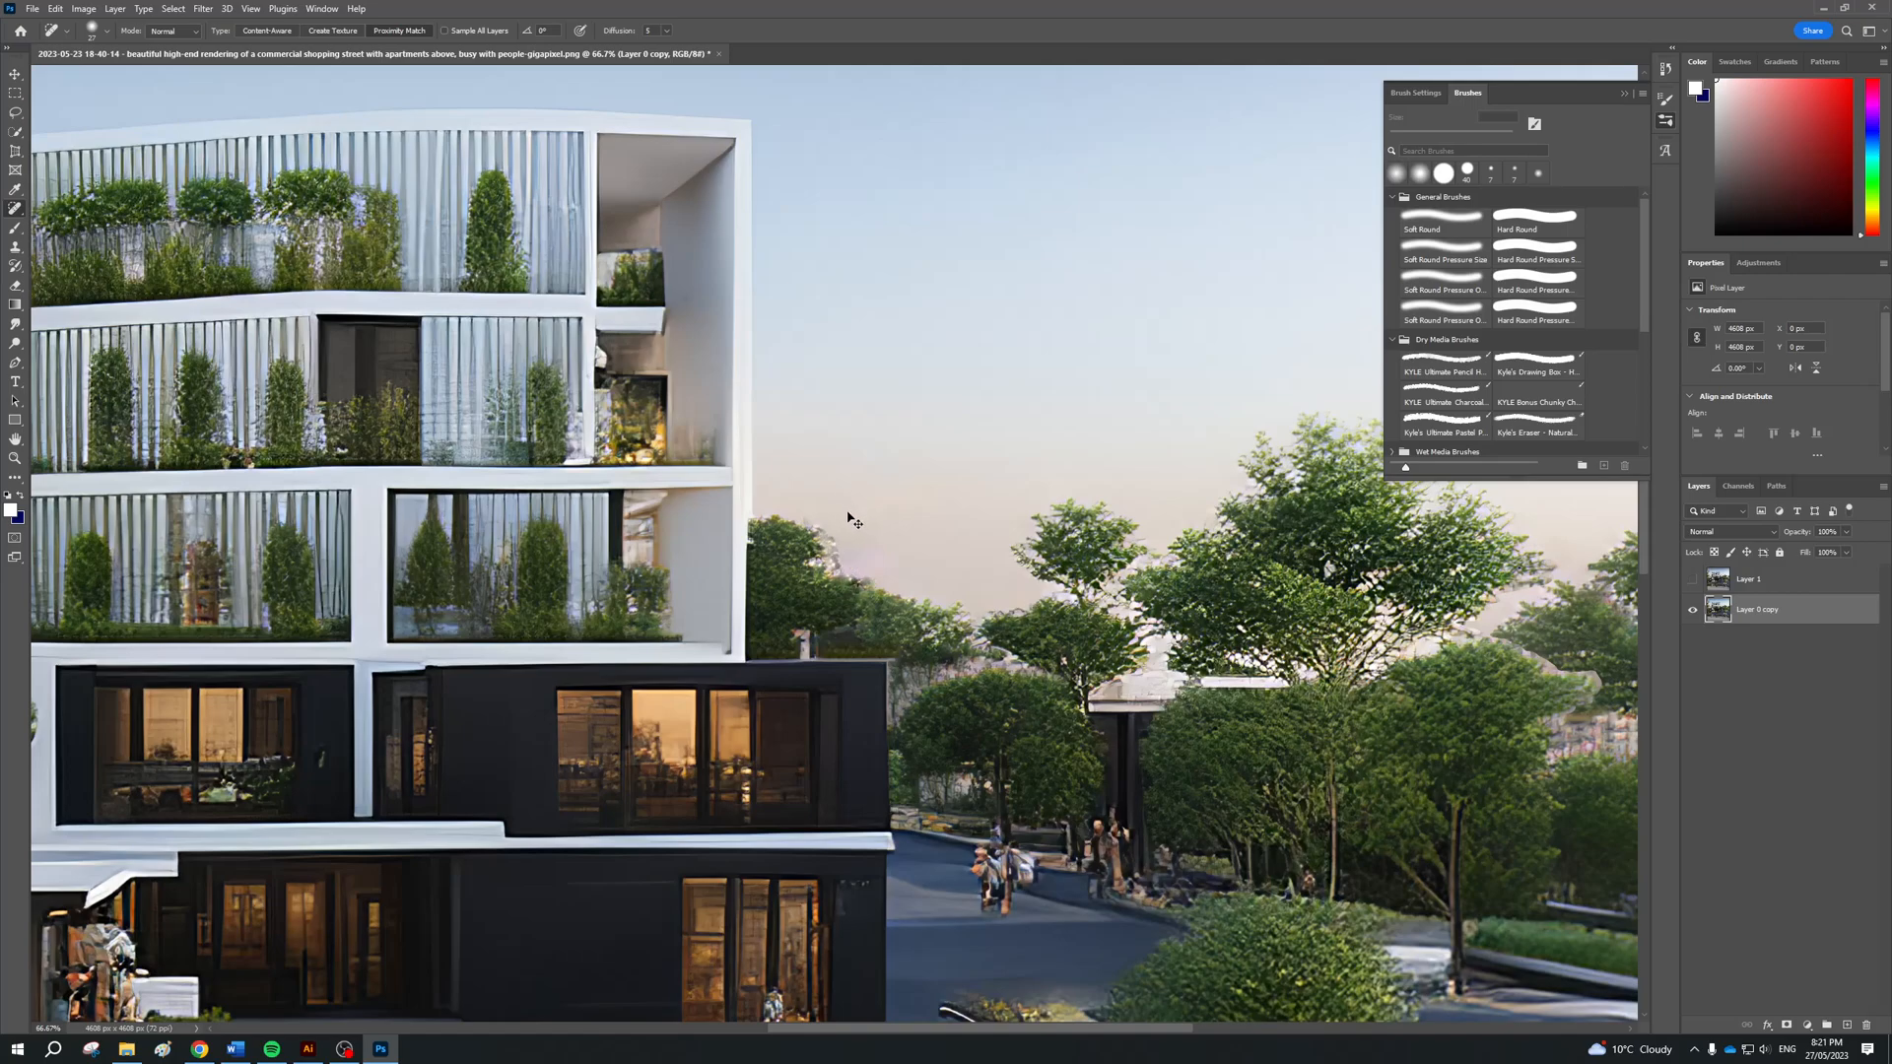
Spot heal the leftover building remnants between the trees near the image's right edge
{"action": "scroll", "coordinate": [867, 554], "scroll_direction": "right", "scroll_amount": 4}
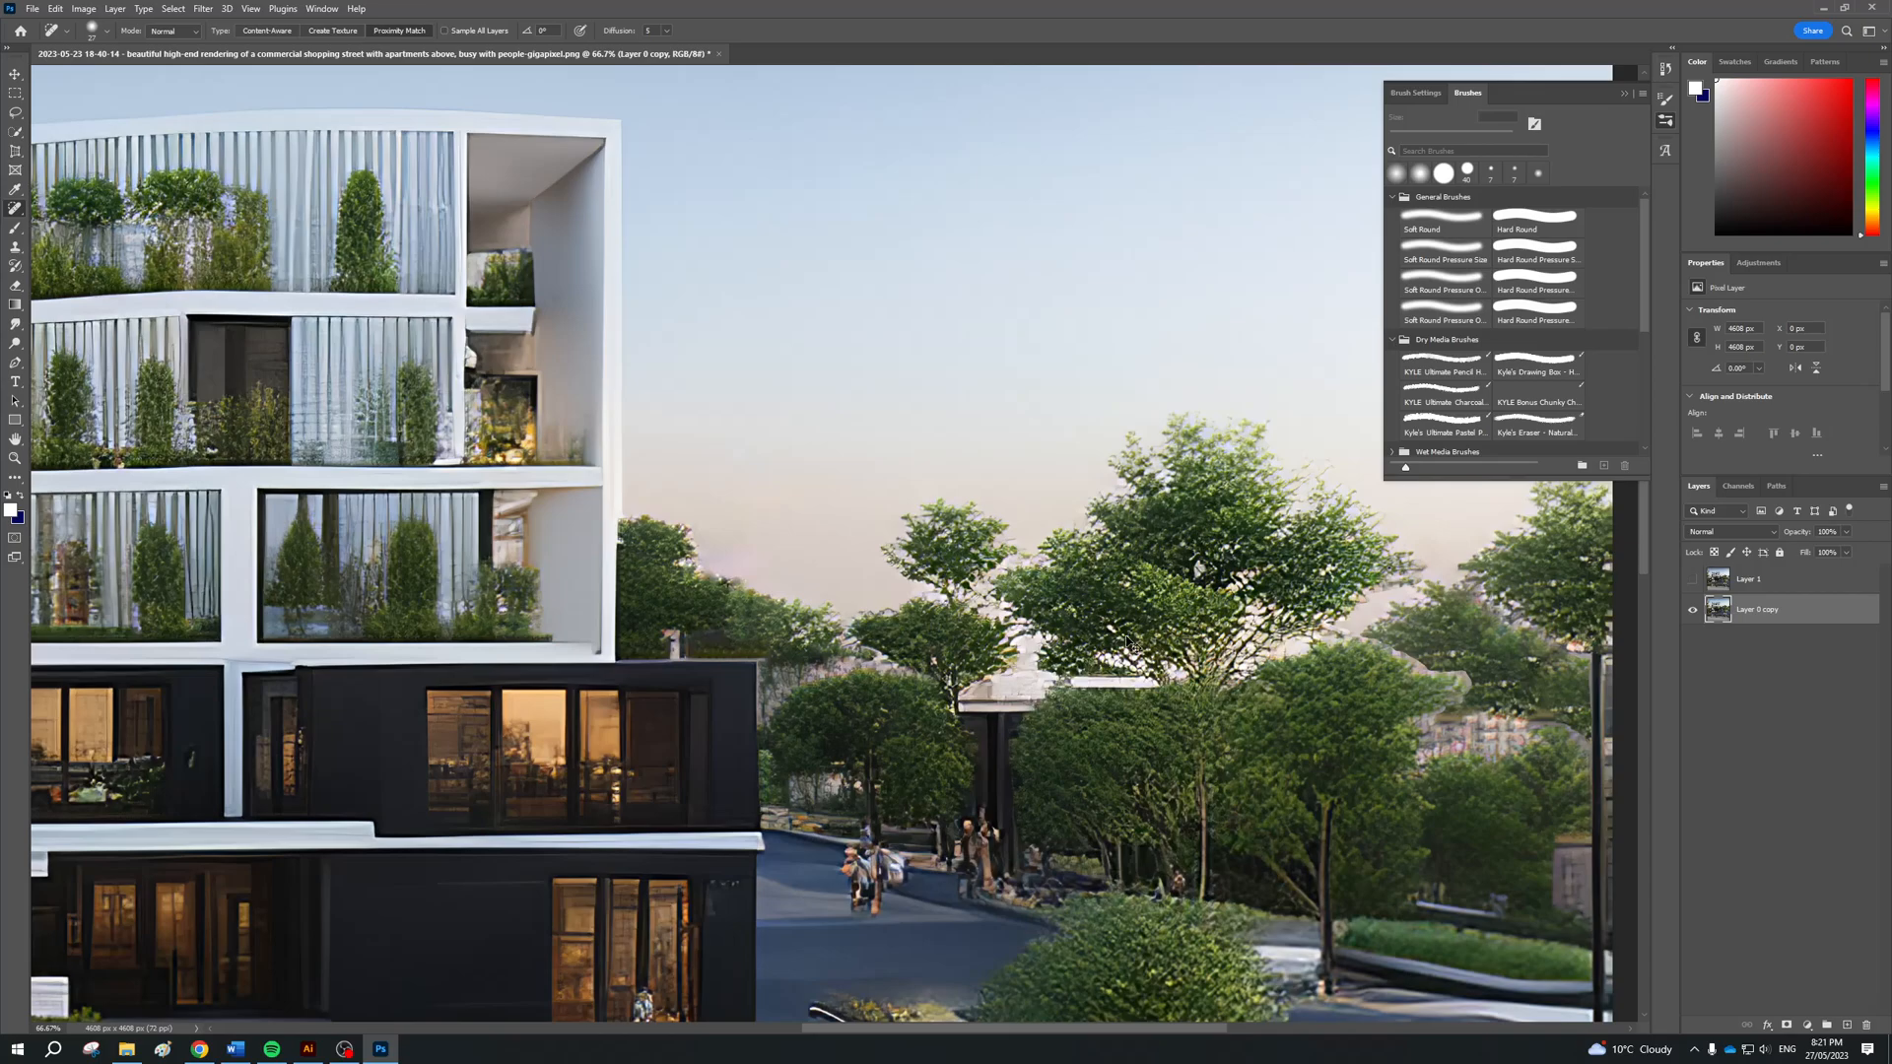
{"action": "scroll", "coordinate": [1128, 643], "scroll_direction": "left", "scroll_amount": 2}
{"action": "scroll", "coordinate": [1499, 660], "scroll_direction": "right", "scroll_amount": 2}
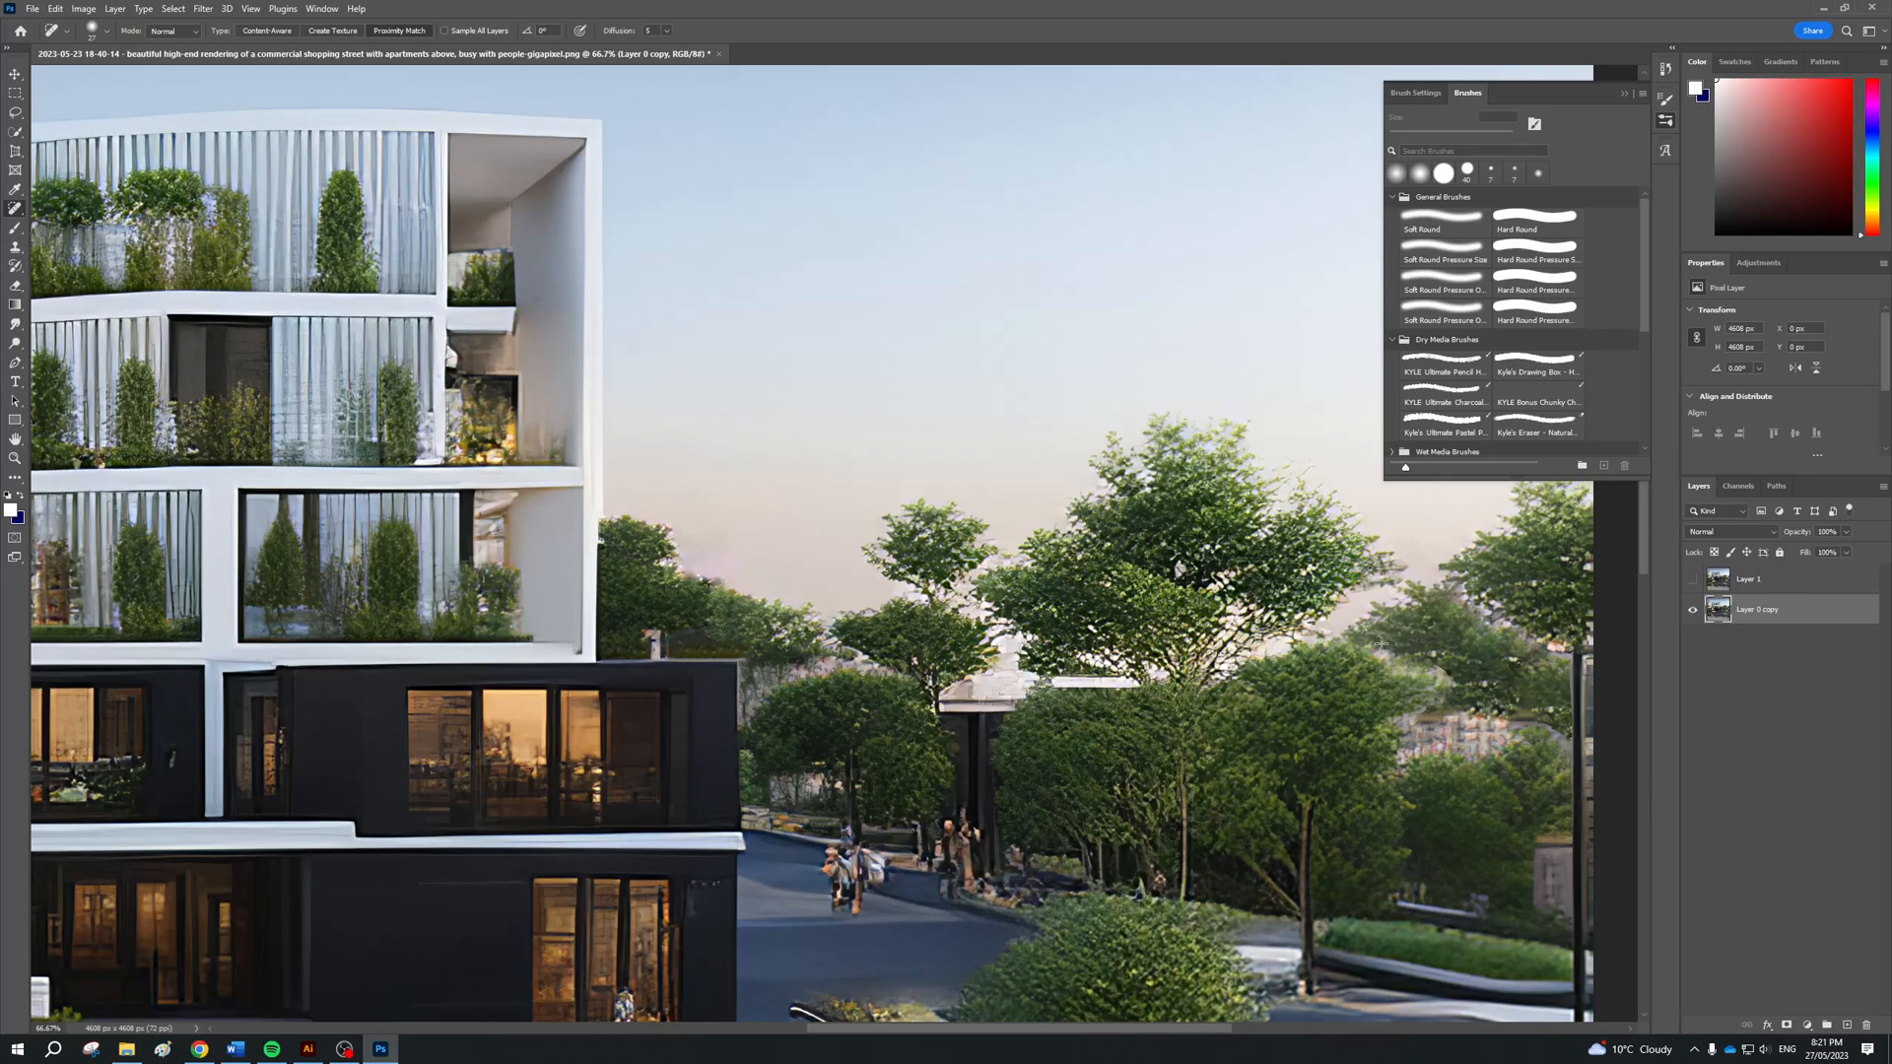
{"action": "mouse_move", "coordinate": [1443, 674]}
{"action": "left_mouse_down"}
{"action": "mouse_move", "coordinate": [1445, 696]}
{"action": "mouse_move", "coordinate": [1433, 672]}
{"action": "mouse_move", "coordinate": [1379, 674]}
{"action": "left_mouse_up"}
{"action": "left_click_drag", "start_coordinate": [1469, 721], "coordinate": [1373, 732]}
{"action": "scroll", "coordinate": [1311, 755], "scroll_direction": "right", "scroll_amount": 3}
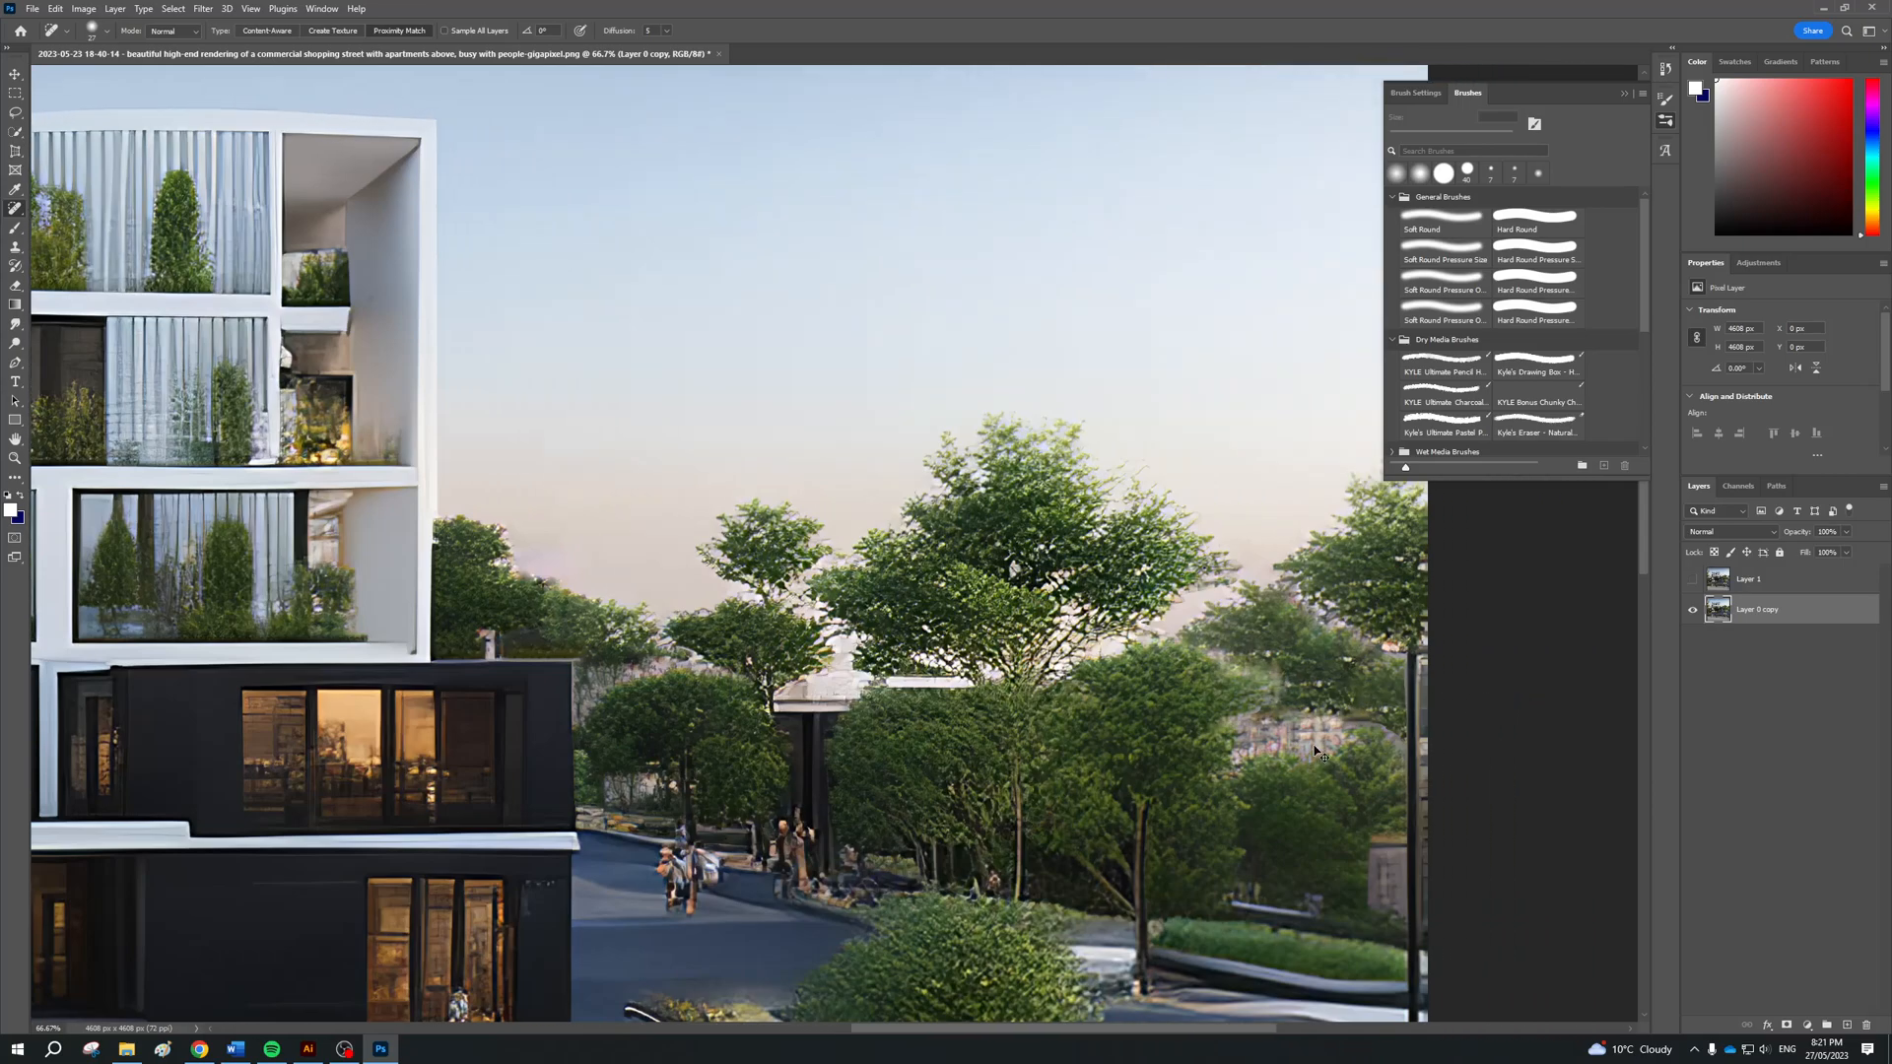
{"action": "scroll", "coordinate": [1311, 755], "scroll_direction": "right", "scroll_amount": 6}
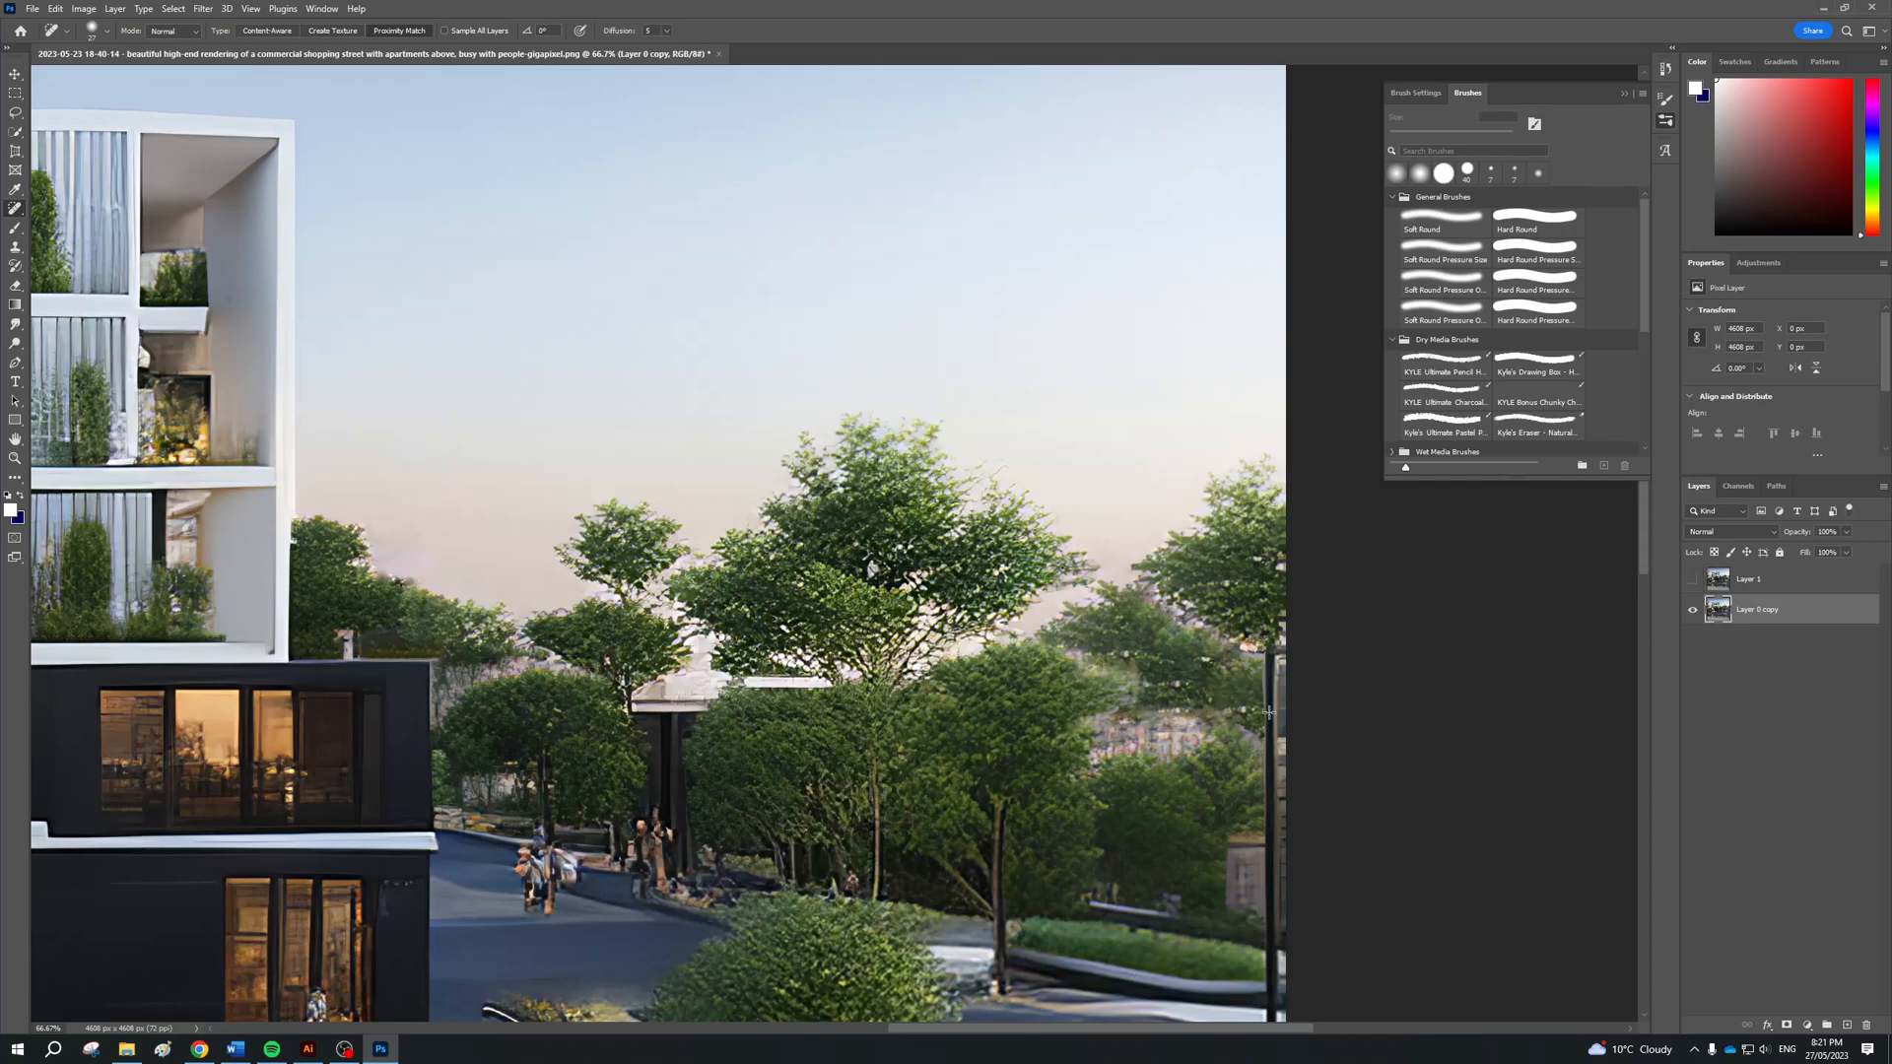
{"action": "scroll", "coordinate": [1183, 680], "scroll_direction": "right", "scroll_amount": 1}
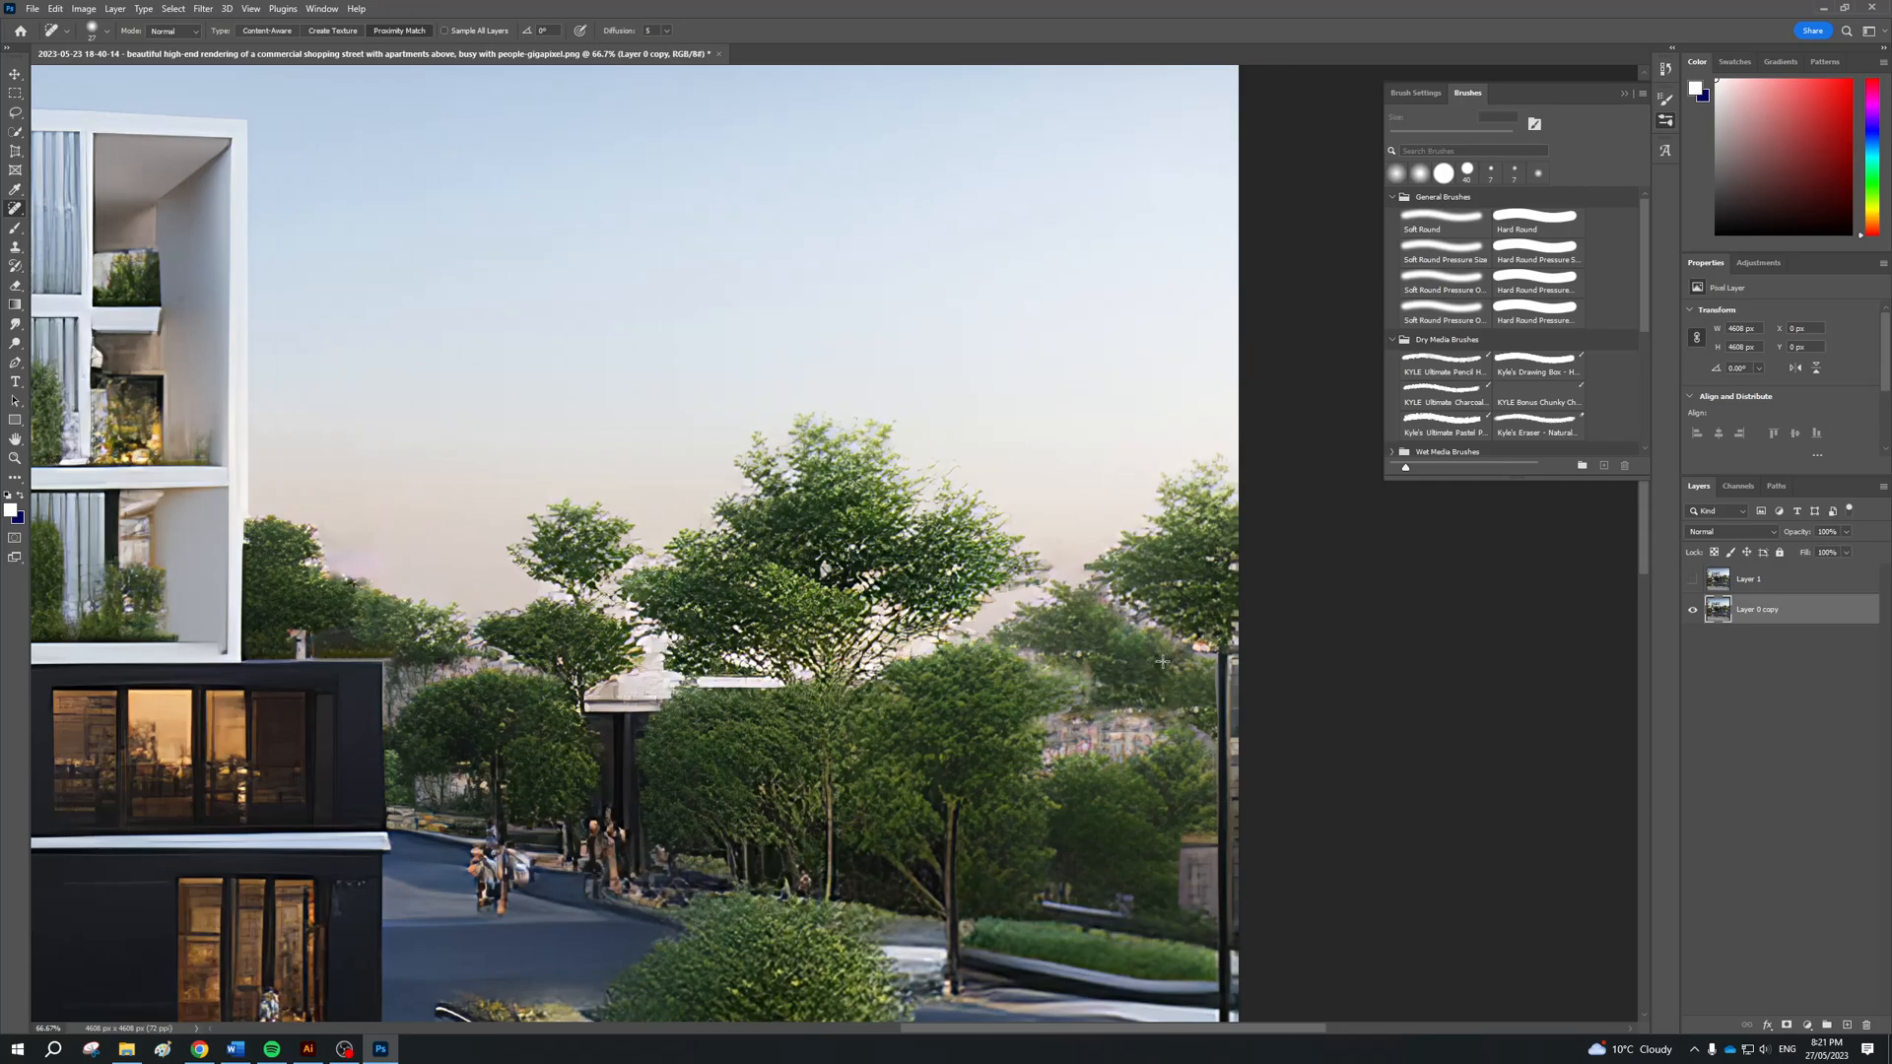
{"action": "mouse_move", "coordinate": [1166, 698]}
{"action": "left_mouse_down"}
{"action": "mouse_move", "coordinate": [1110, 708]}
{"action": "mouse_move", "coordinate": [1176, 698]}
{"action": "mouse_move", "coordinate": [1117, 711]}
{"action": "left_mouse_up"}
Switch to Illustrator to show the heading "EXPORT IMAGE", and return to Photoshop
{"action": "key", "text": "alt+Tab"}
{"action": "key", "text": "alt+Tab"}
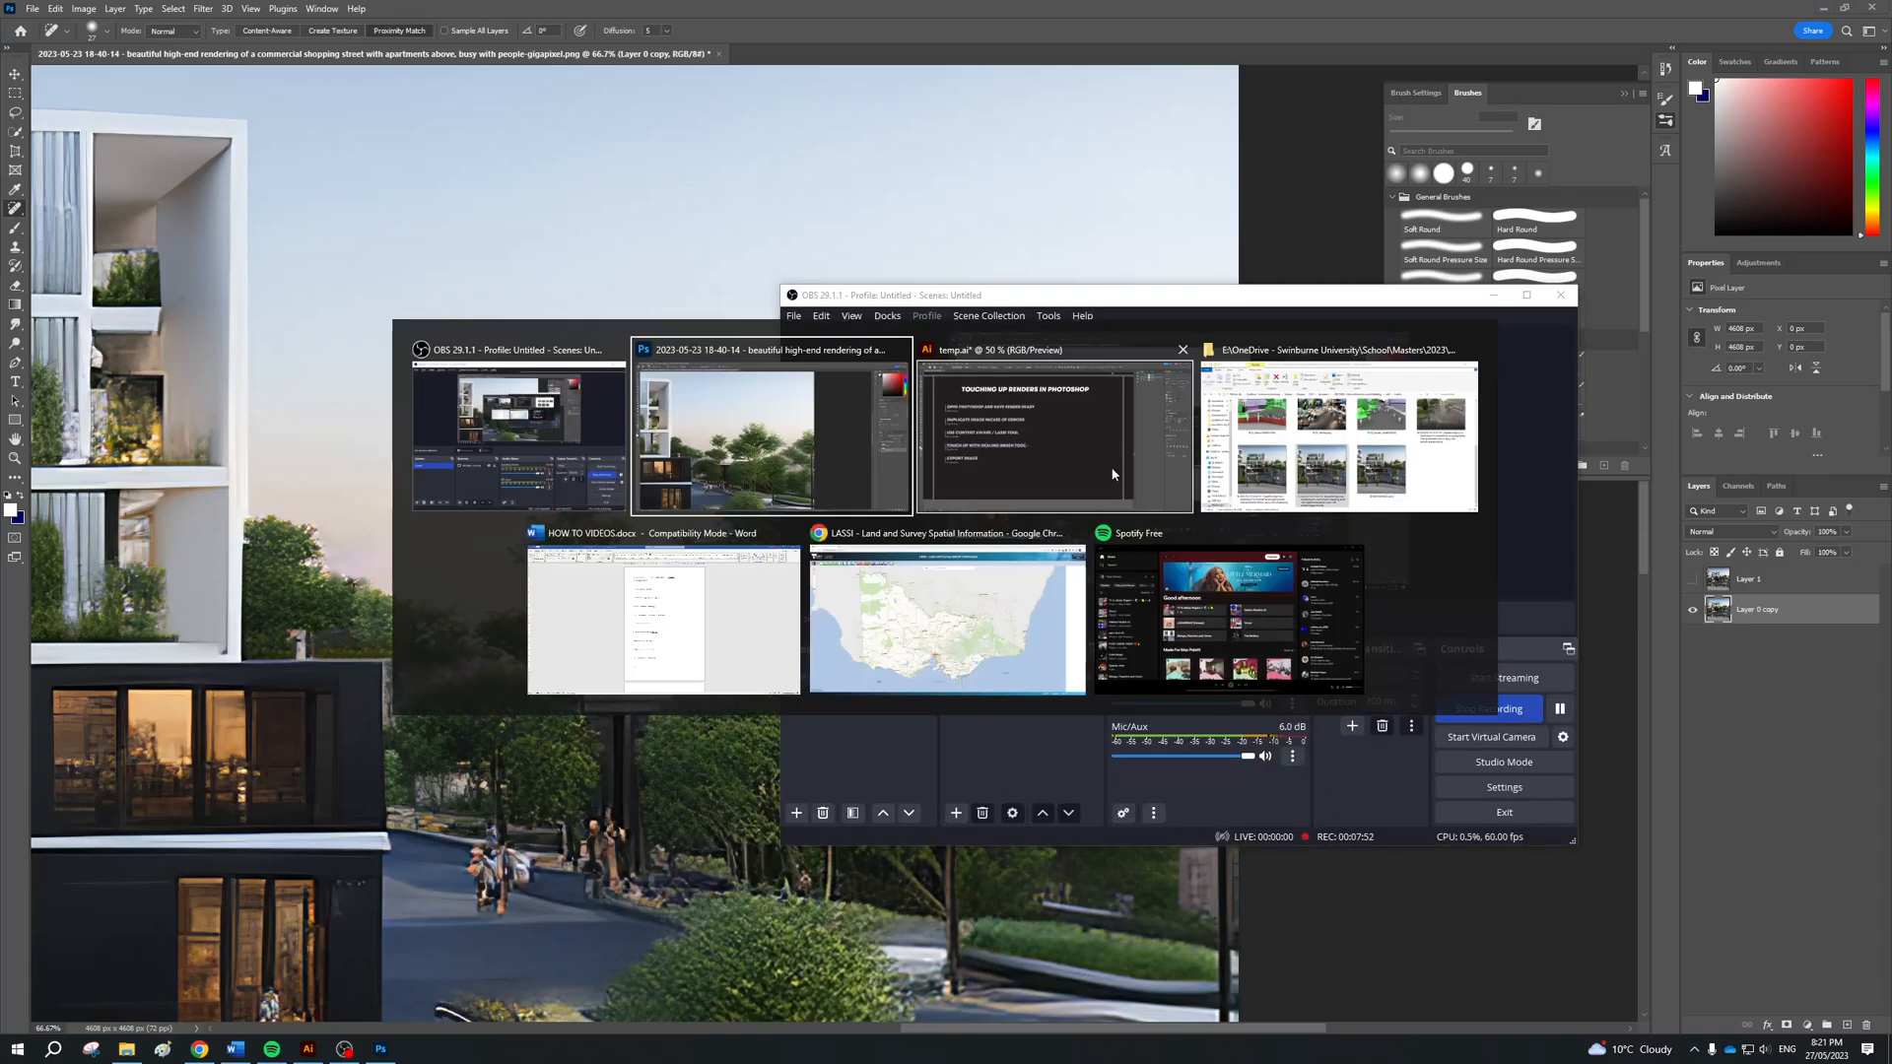
{"action": "key", "text": "alt+Tab"}
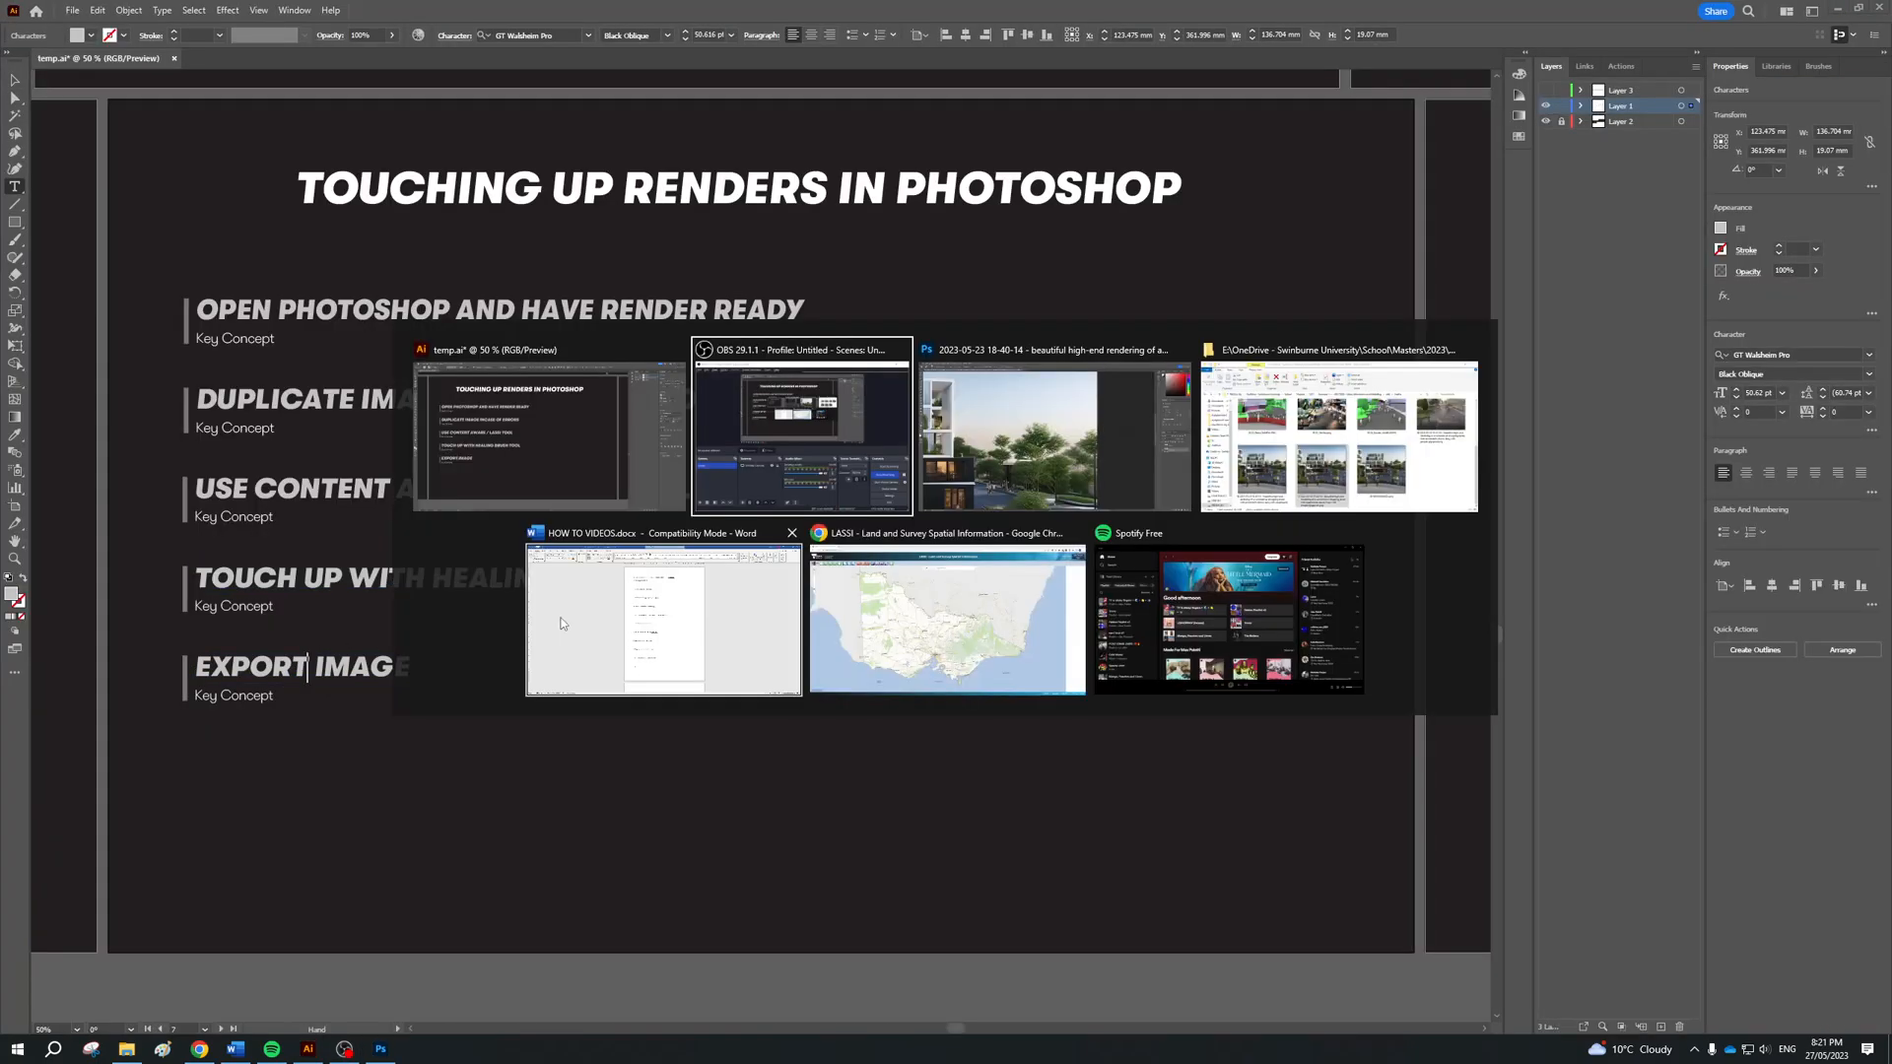
{"action": "key", "text": "alt+Tab"}
Open the Export As settings for the retouched render and set the overall export size to 2x
{"action": "scroll", "coordinate": [565, 617], "scroll_direction": "down", "scroll_amount": 3}
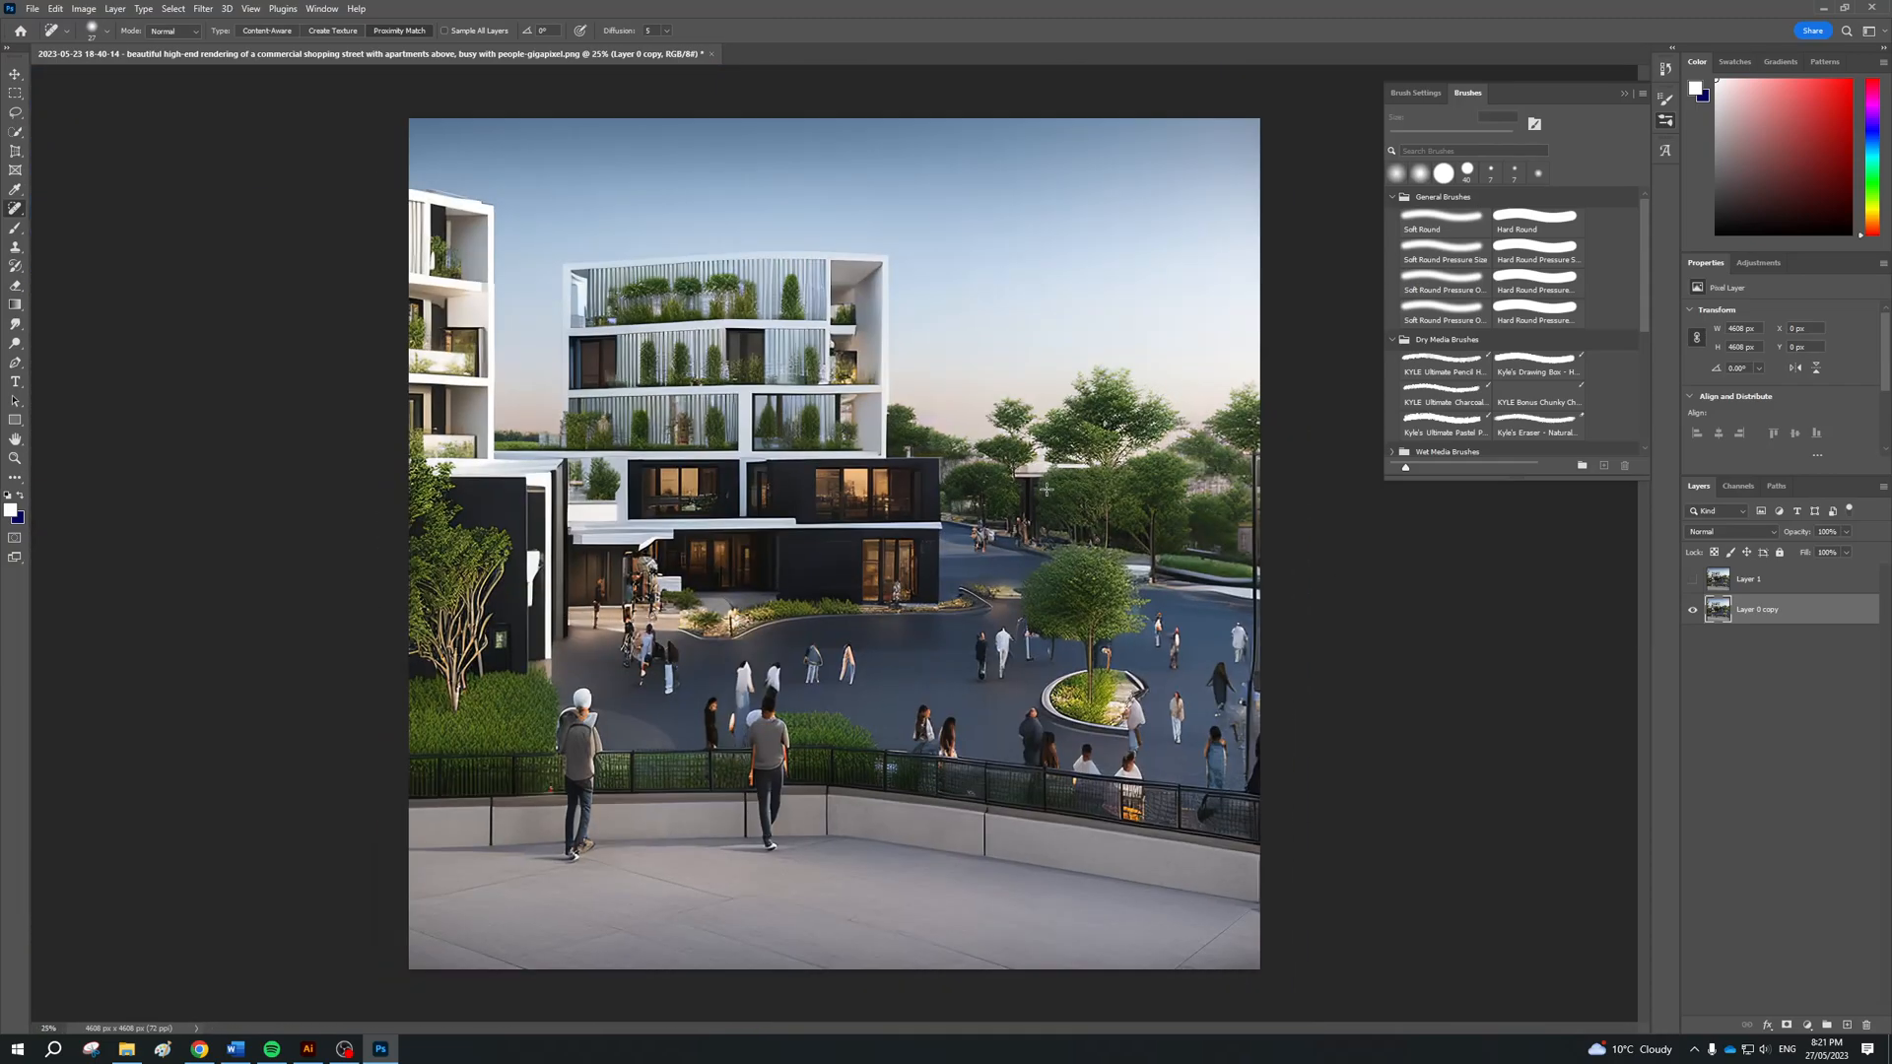
{"action": "left_click", "coordinate": [33, 9]}
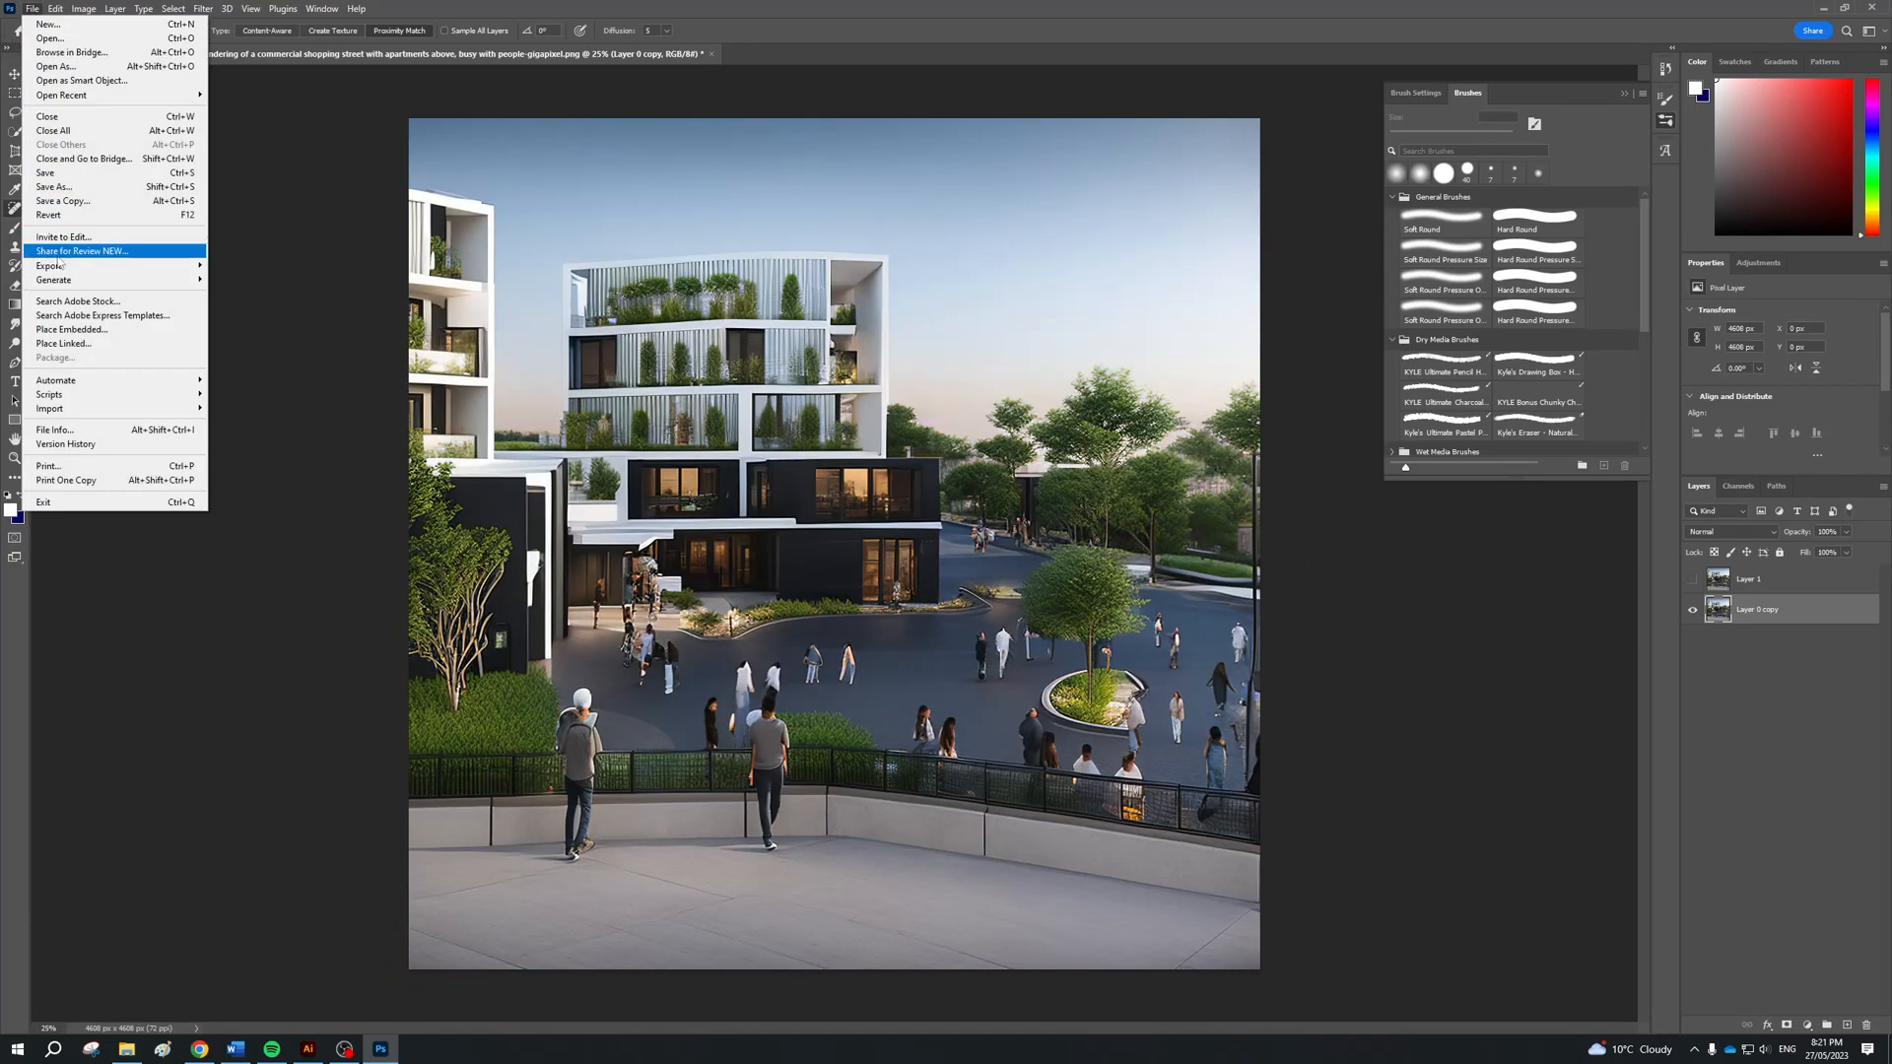
{"action": "mouse_move", "coordinate": [68, 268]}
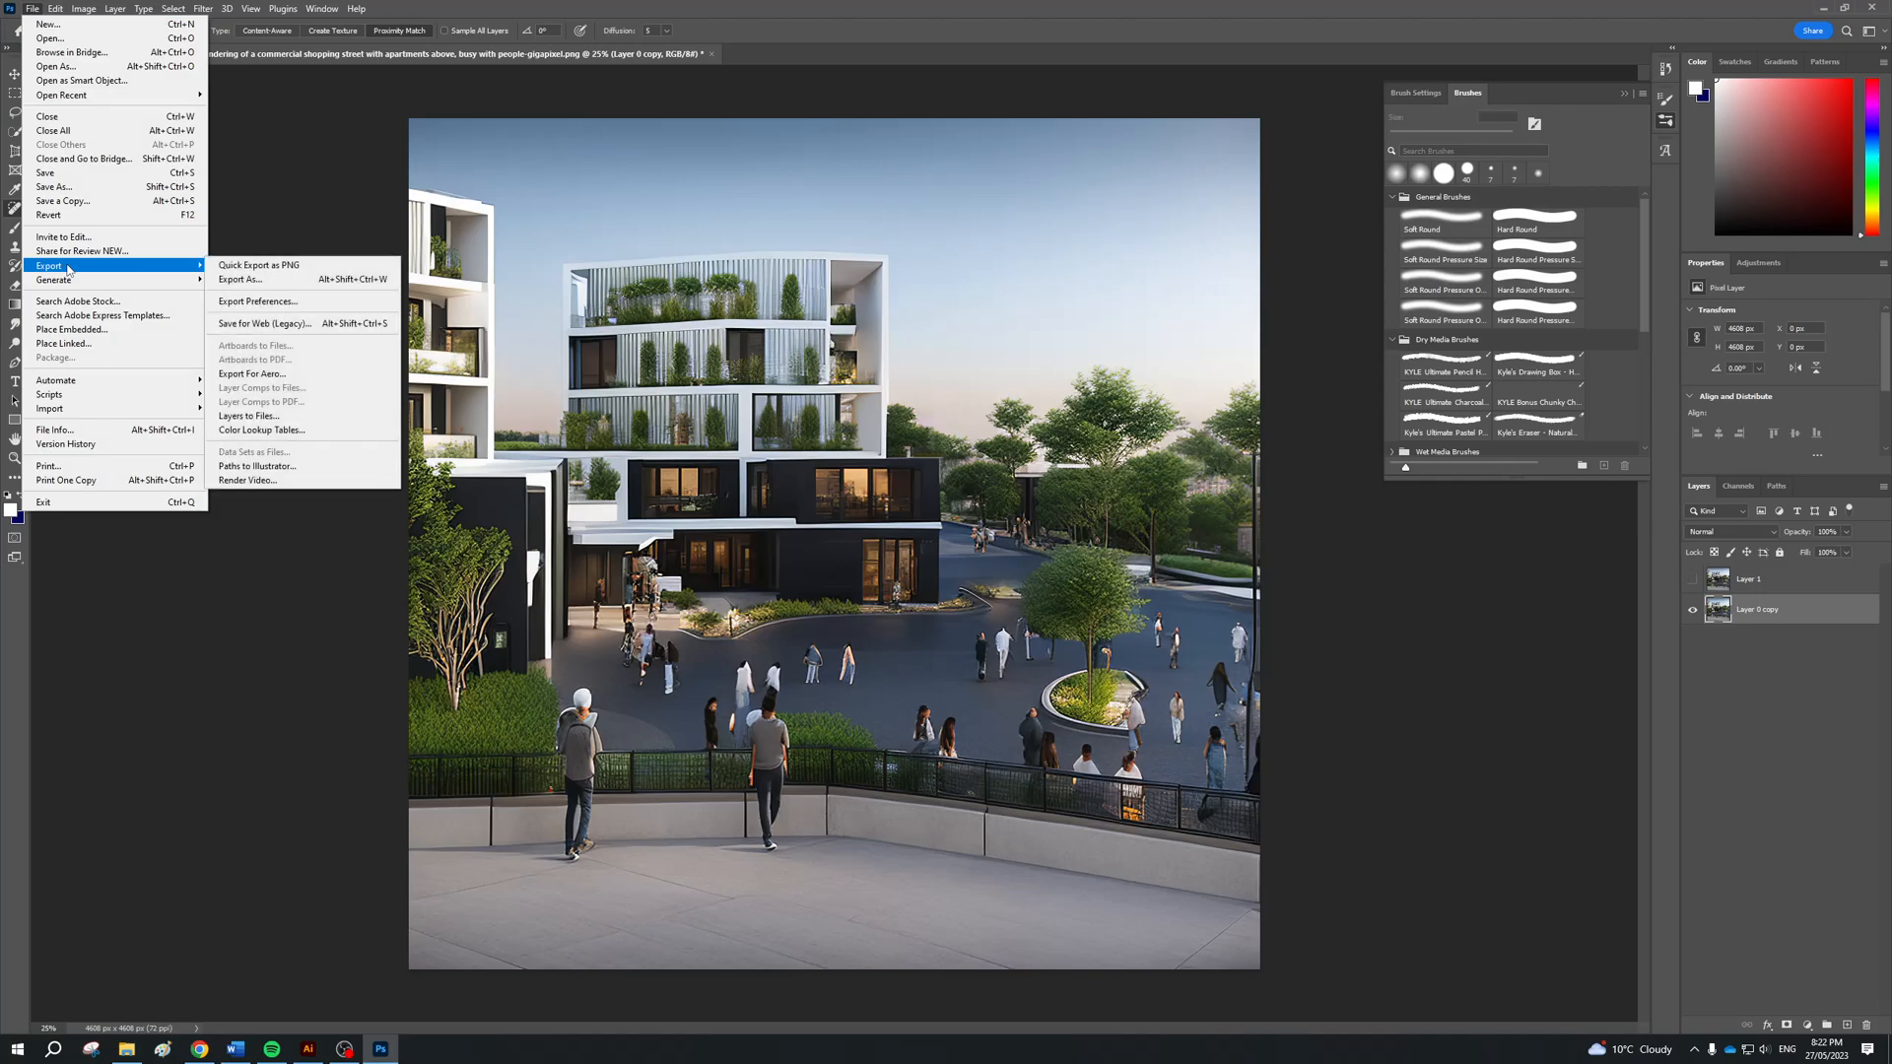
{"action": "left_click", "coordinate": [253, 280]}
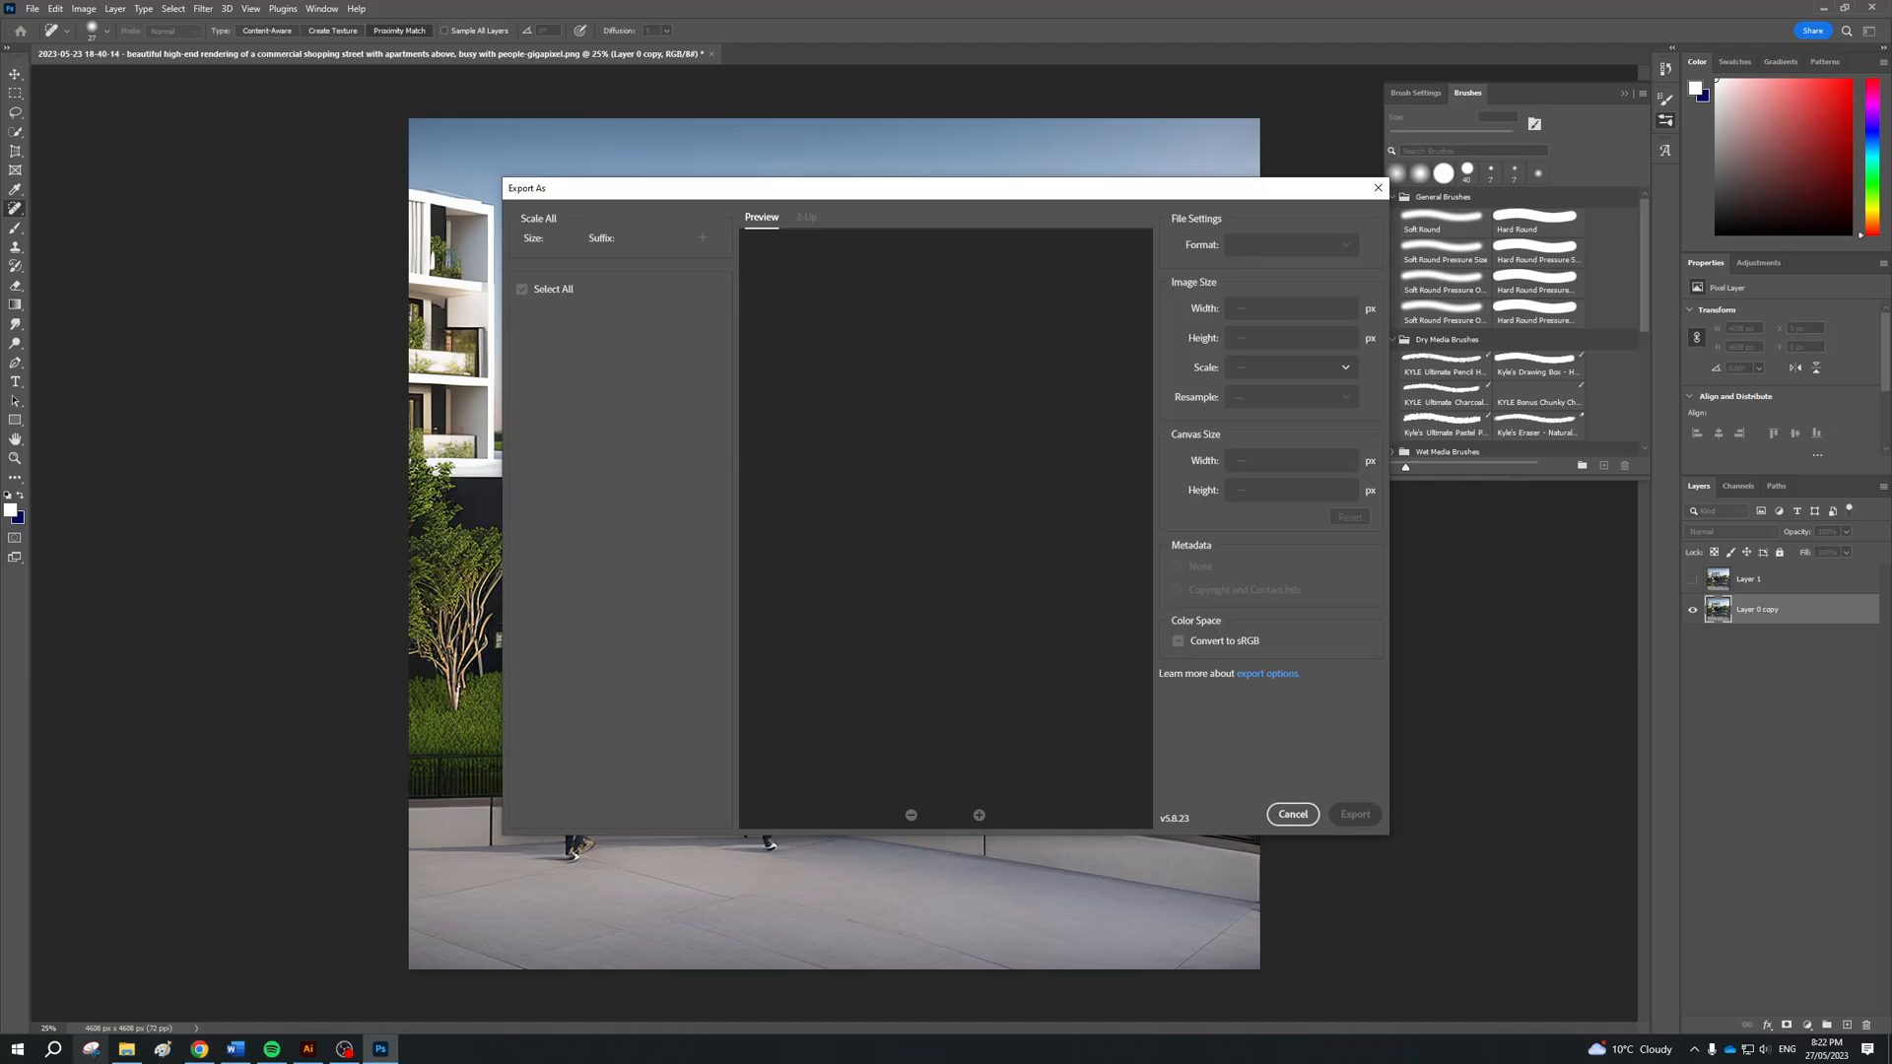
{"action": "left_click", "coordinate": [123, 1058]}
{"action": "left_click", "coordinate": [1313, 744]}
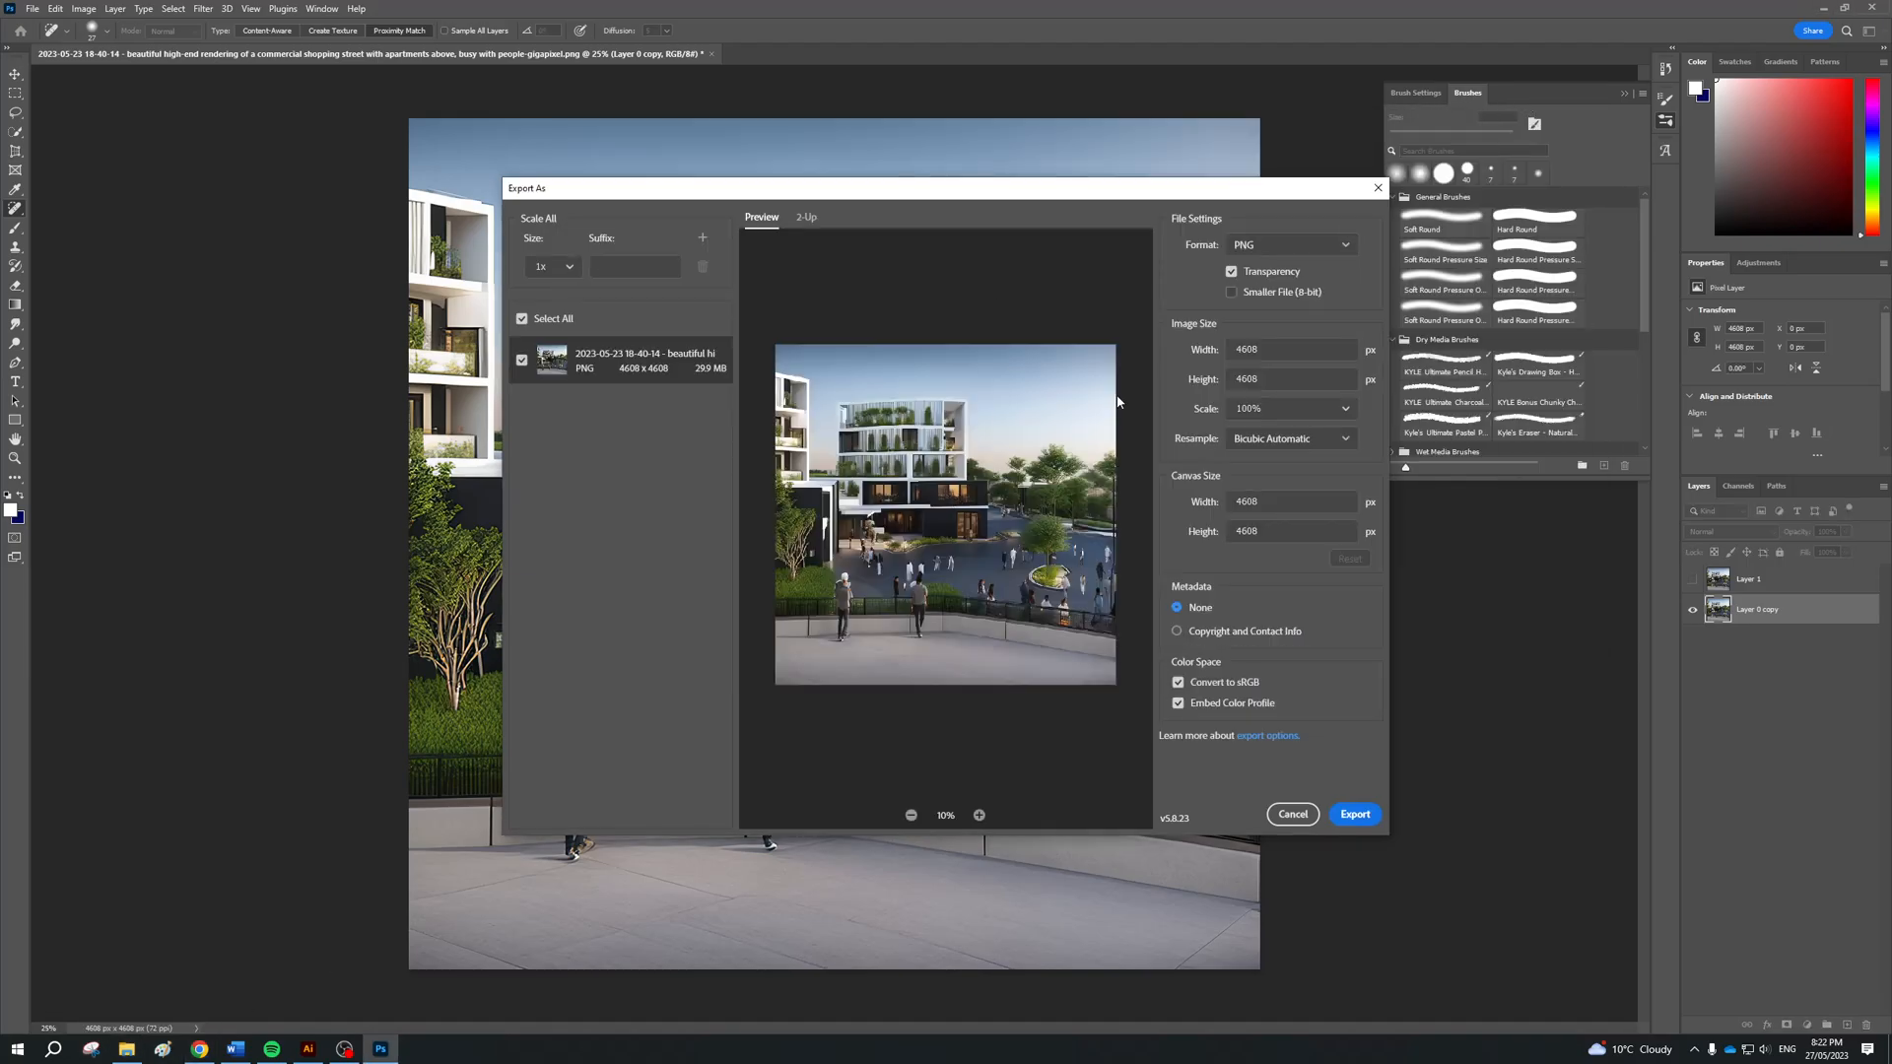
{"action": "left_click", "coordinate": [566, 267]}
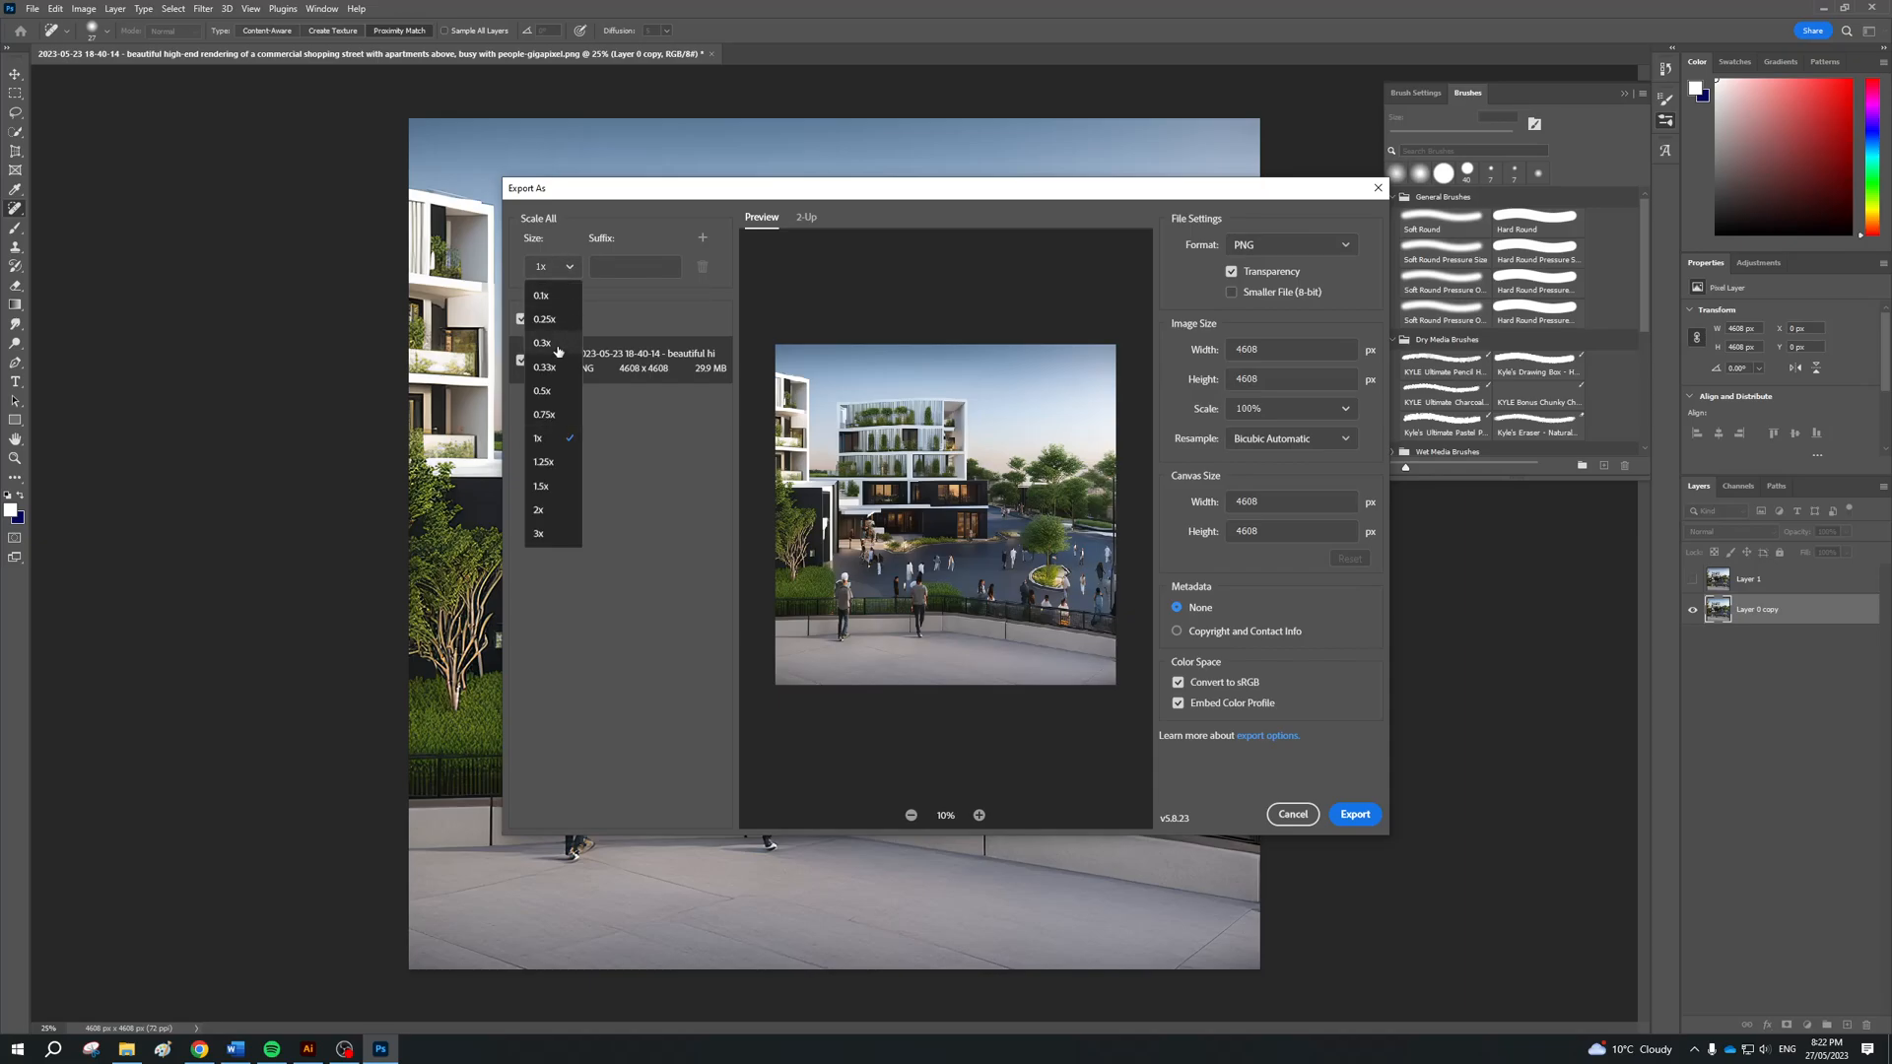
{"action": "left_click", "coordinate": [539, 510]}
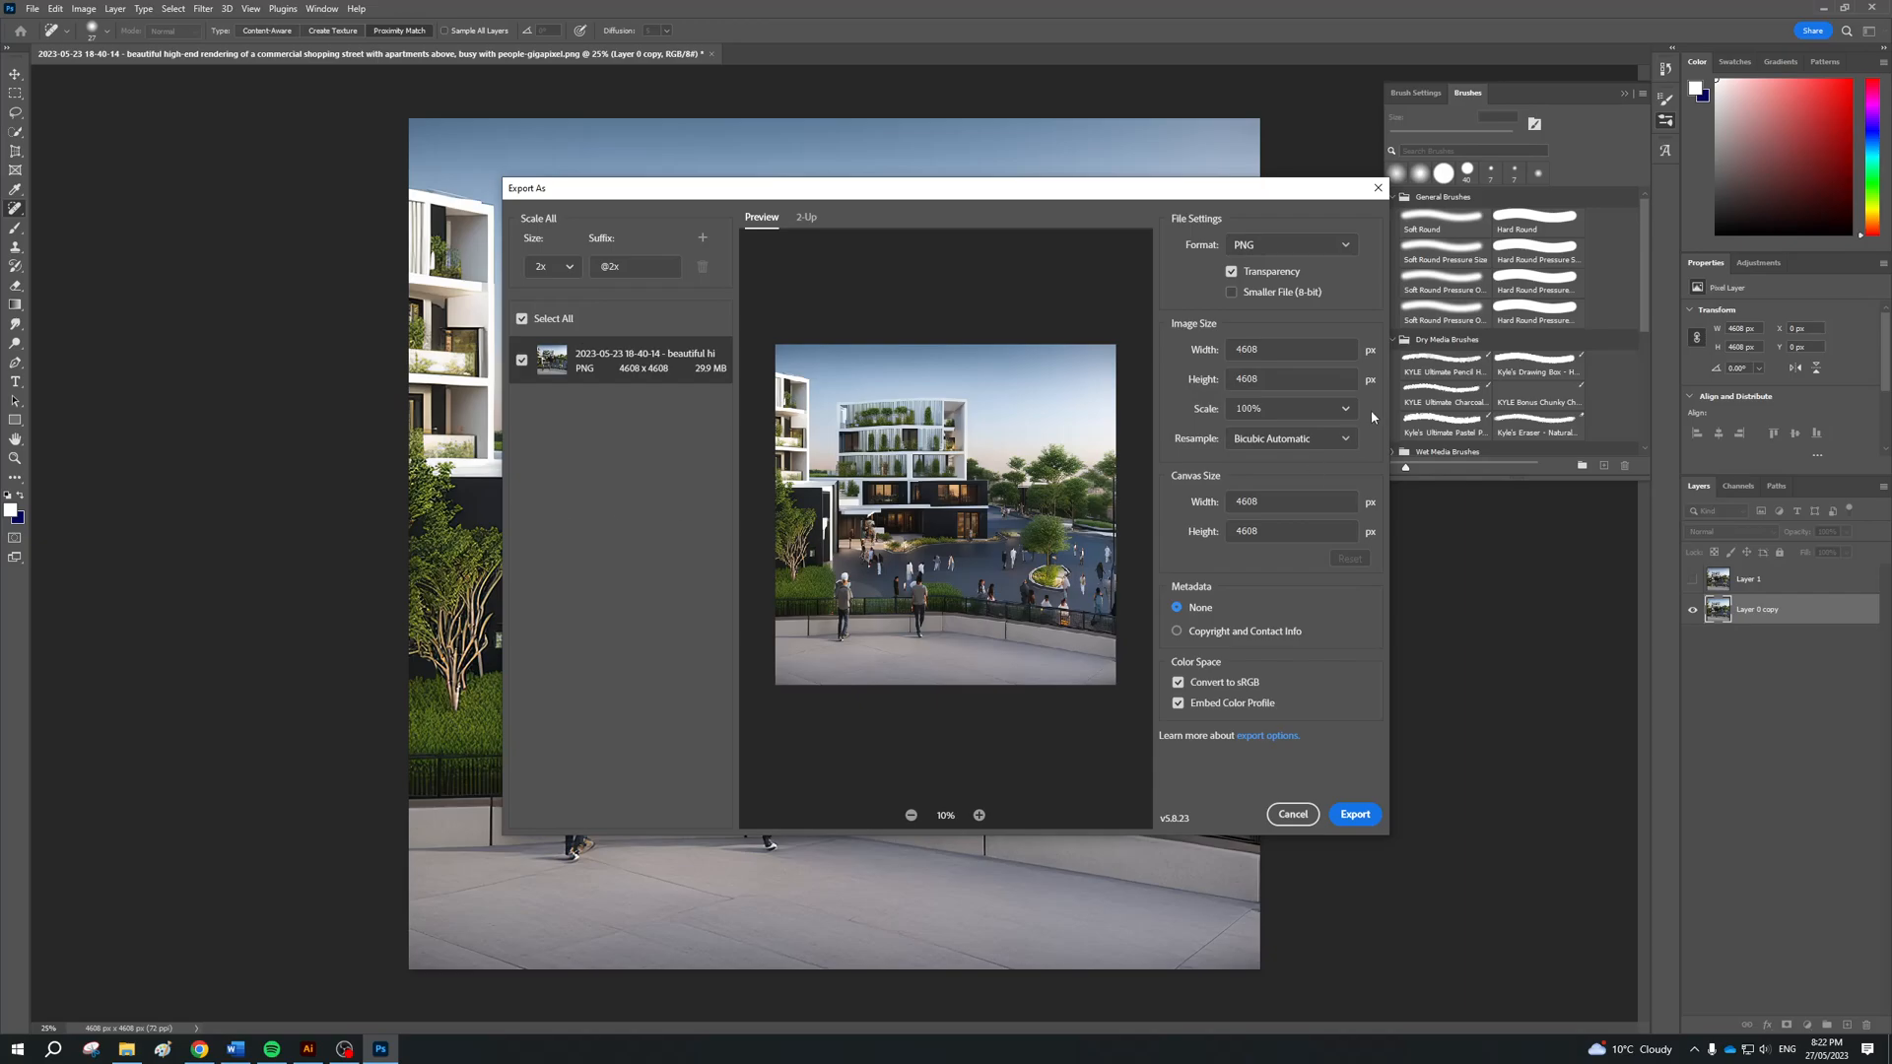
Export the retouched render in PNG format to the finalks folder under the file name TRIA
{"action": "left_click", "coordinate": [1316, 244]}
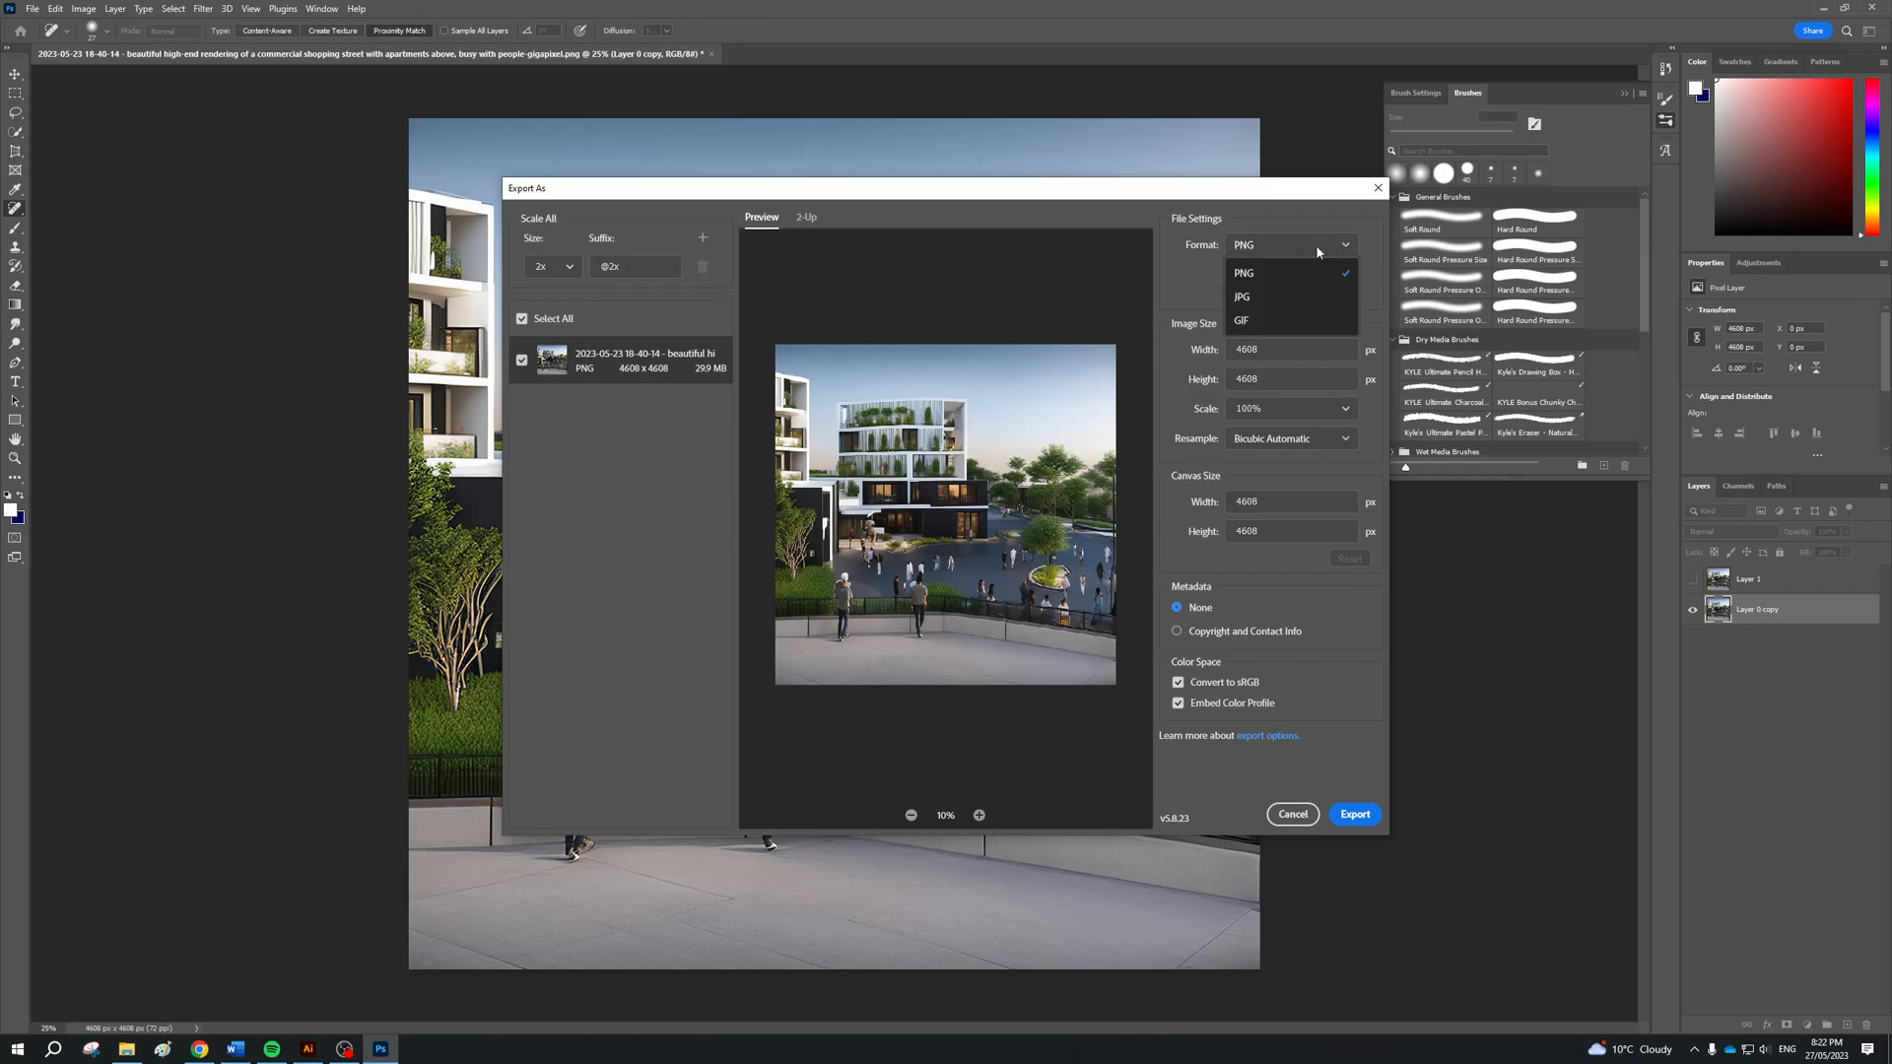
{"action": "left_click", "coordinate": [1316, 245]}
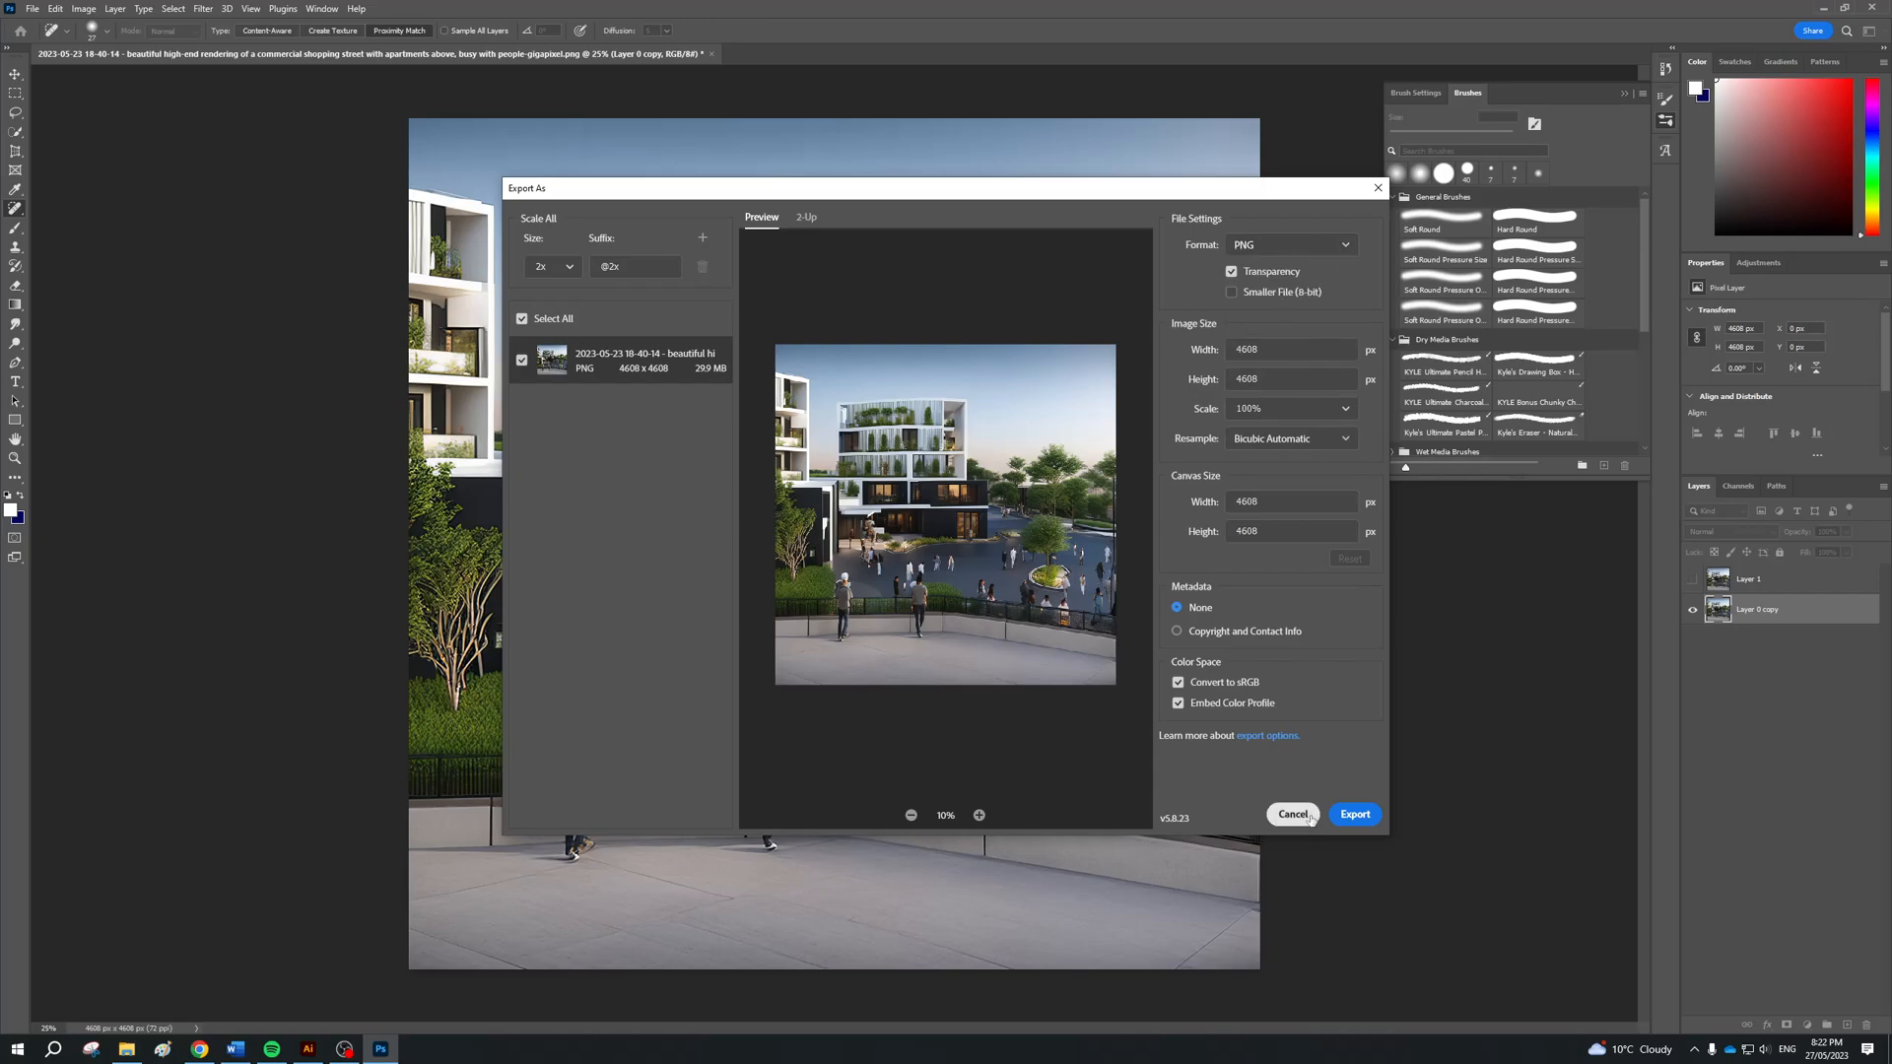
{"action": "left_click", "coordinate": [1355, 814]}
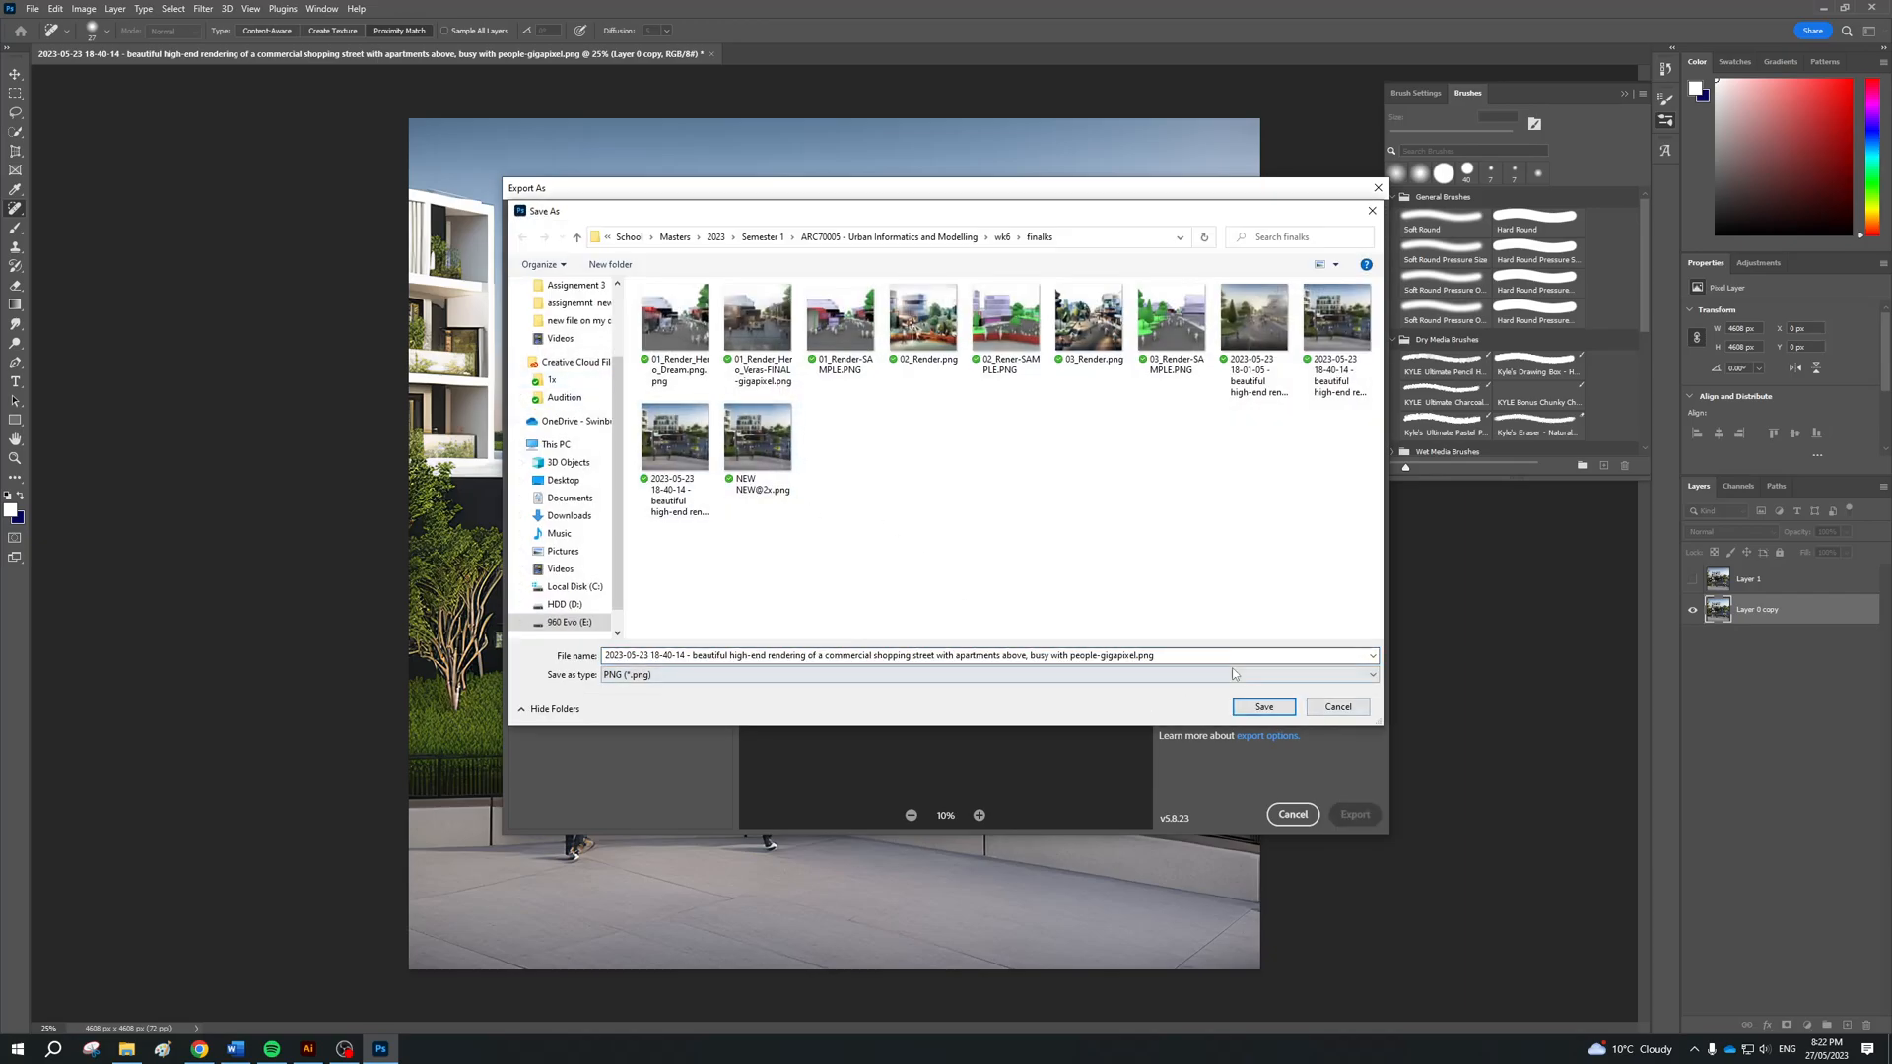
{"action": "key", "text": "ctrl+a"}
{"action": "type", "text": "1"}
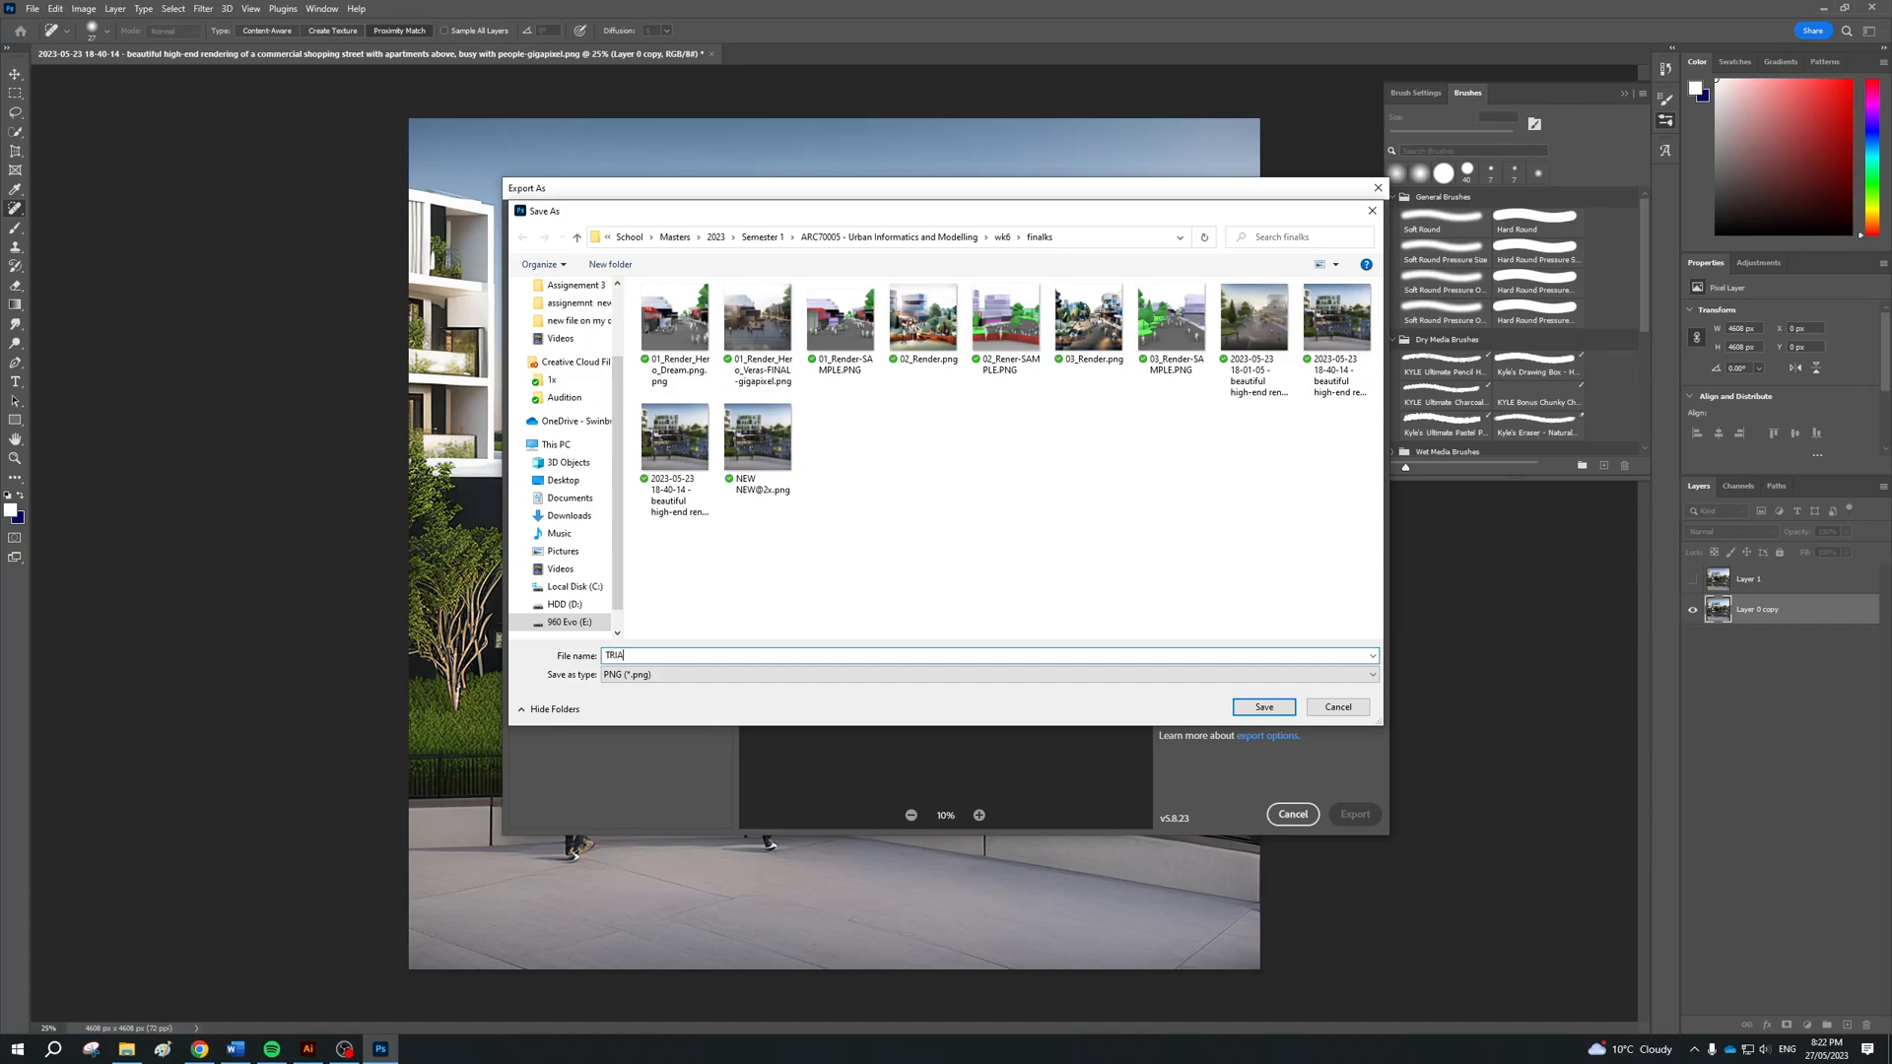
{"action": "type", "text": "RIA"}
{"action": "key", "text": "Return"}
{"action": "key", "text": "alt+Tab"}
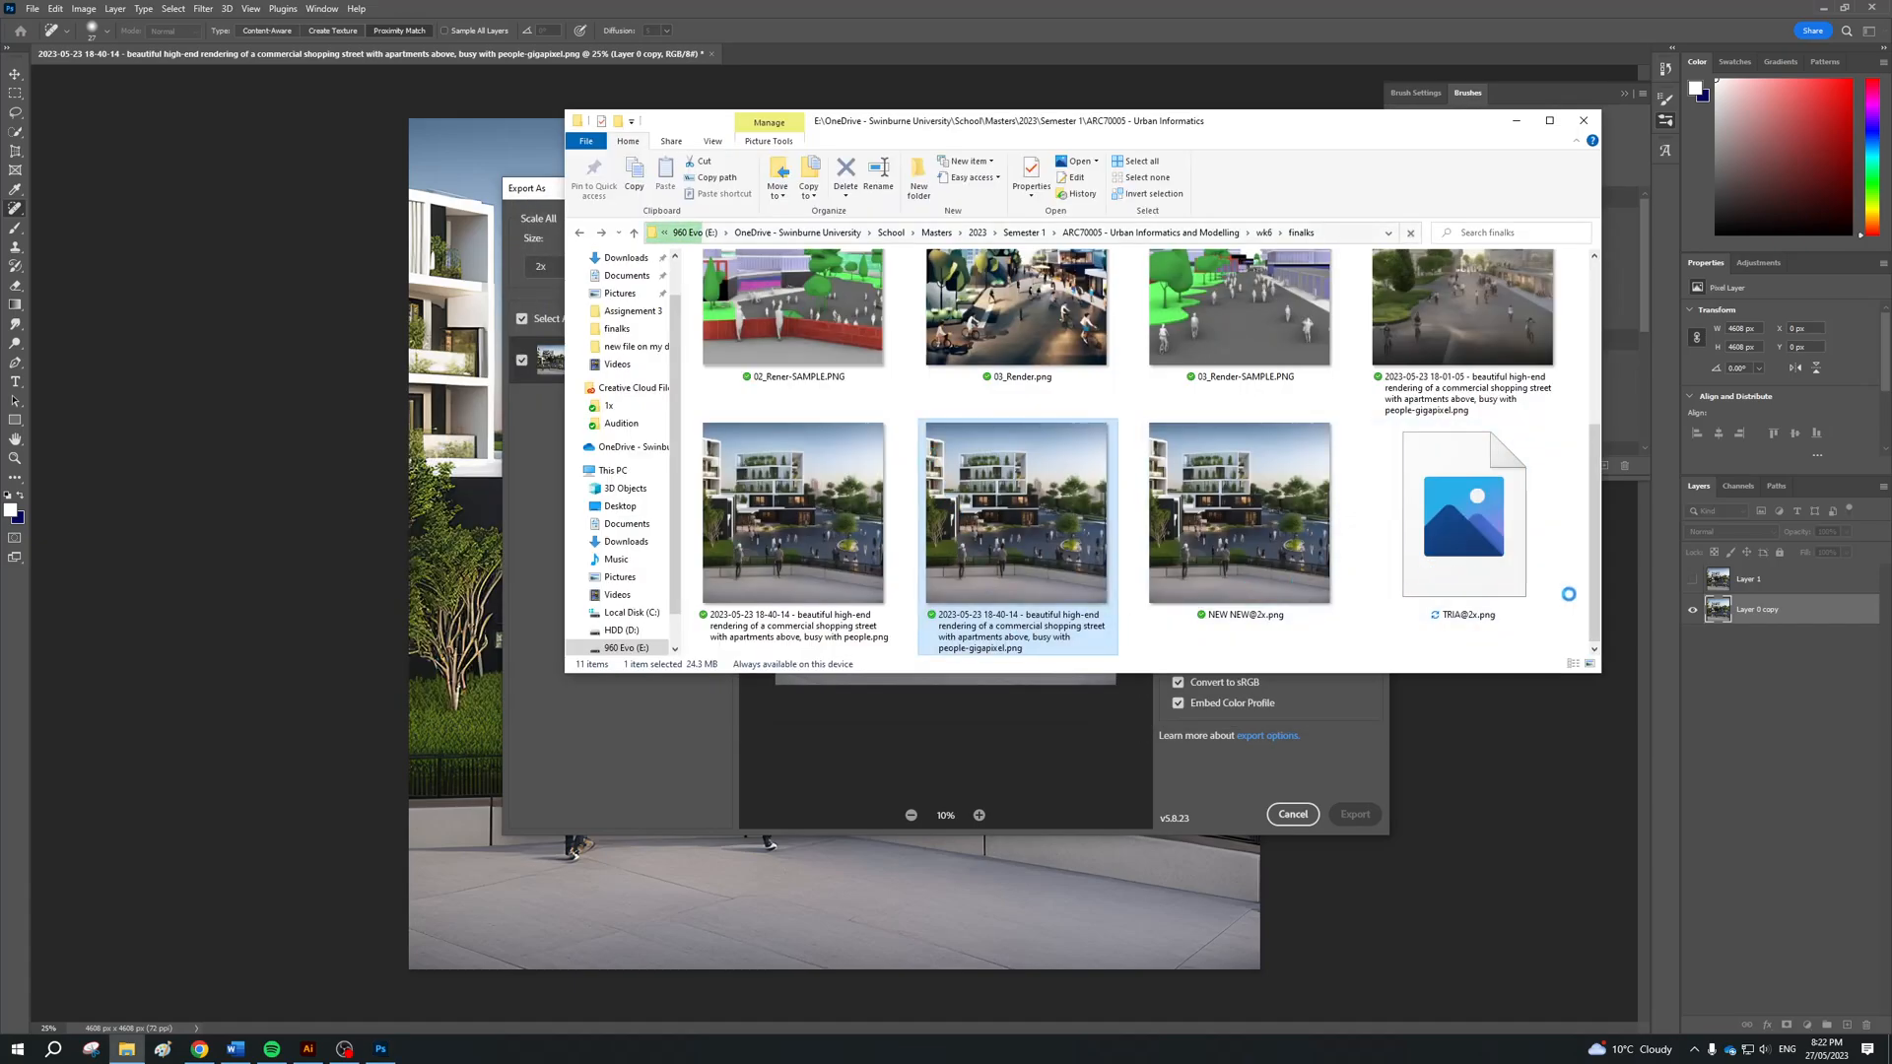
{"action": "double_click", "coordinate": [1207, 543]}
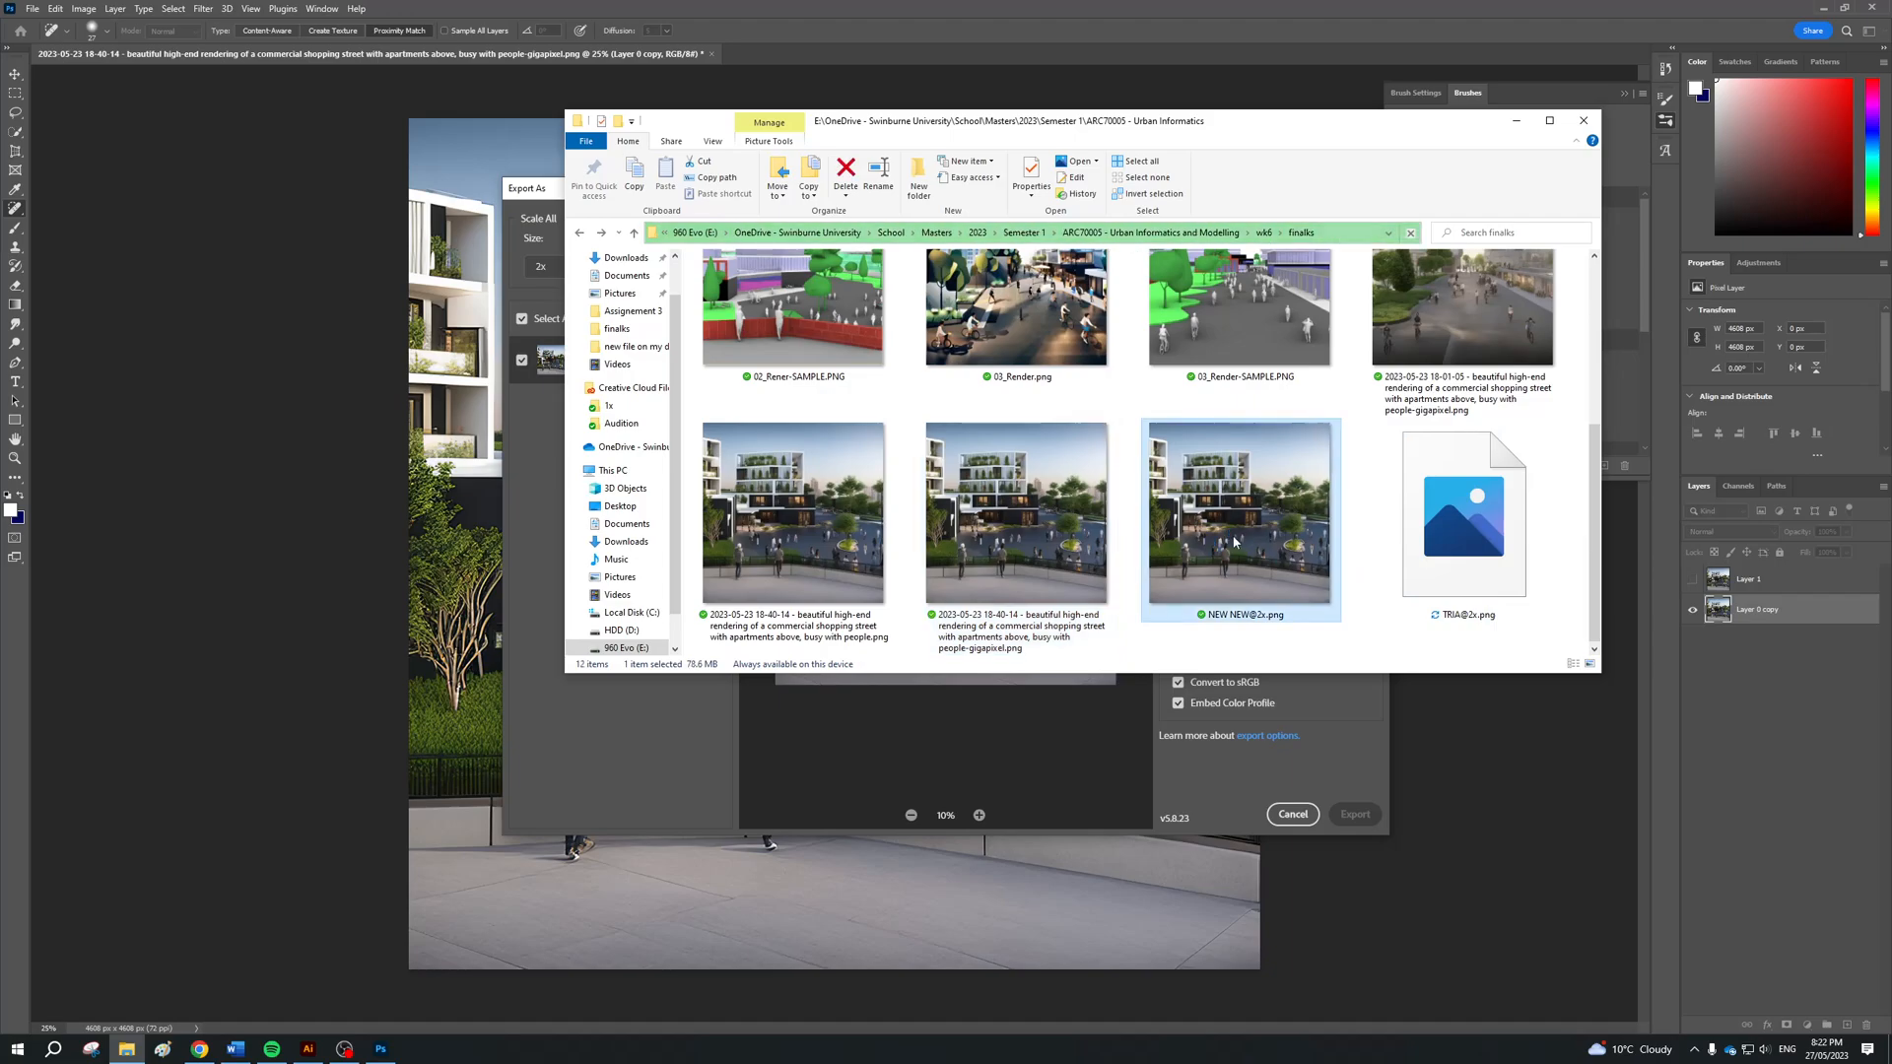
{"action": "left_click", "coordinate": [1835, 149]}
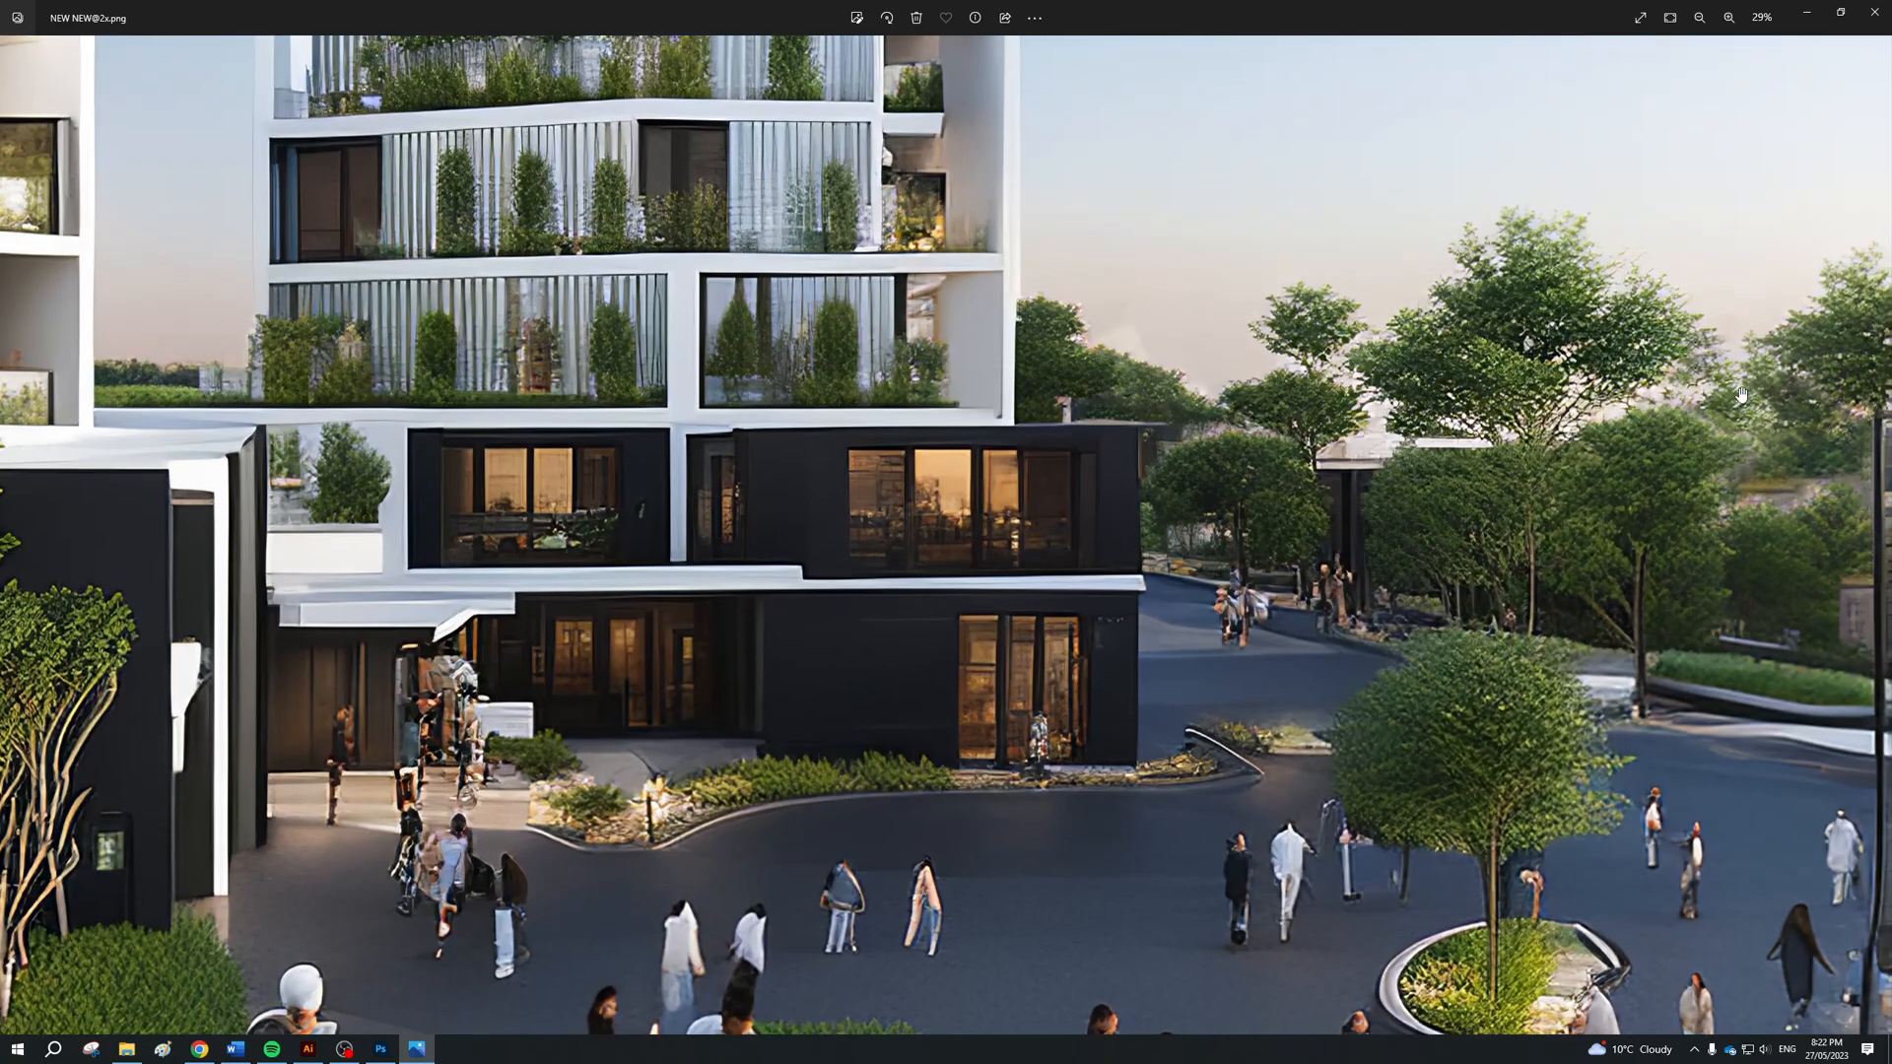
{"action": "scroll", "coordinate": [1091, 384], "scroll_direction": "up", "scroll_amount": 2}
{"action": "scroll", "coordinate": [1091, 384], "scroll_direction": "down", "scroll_amount": 4}
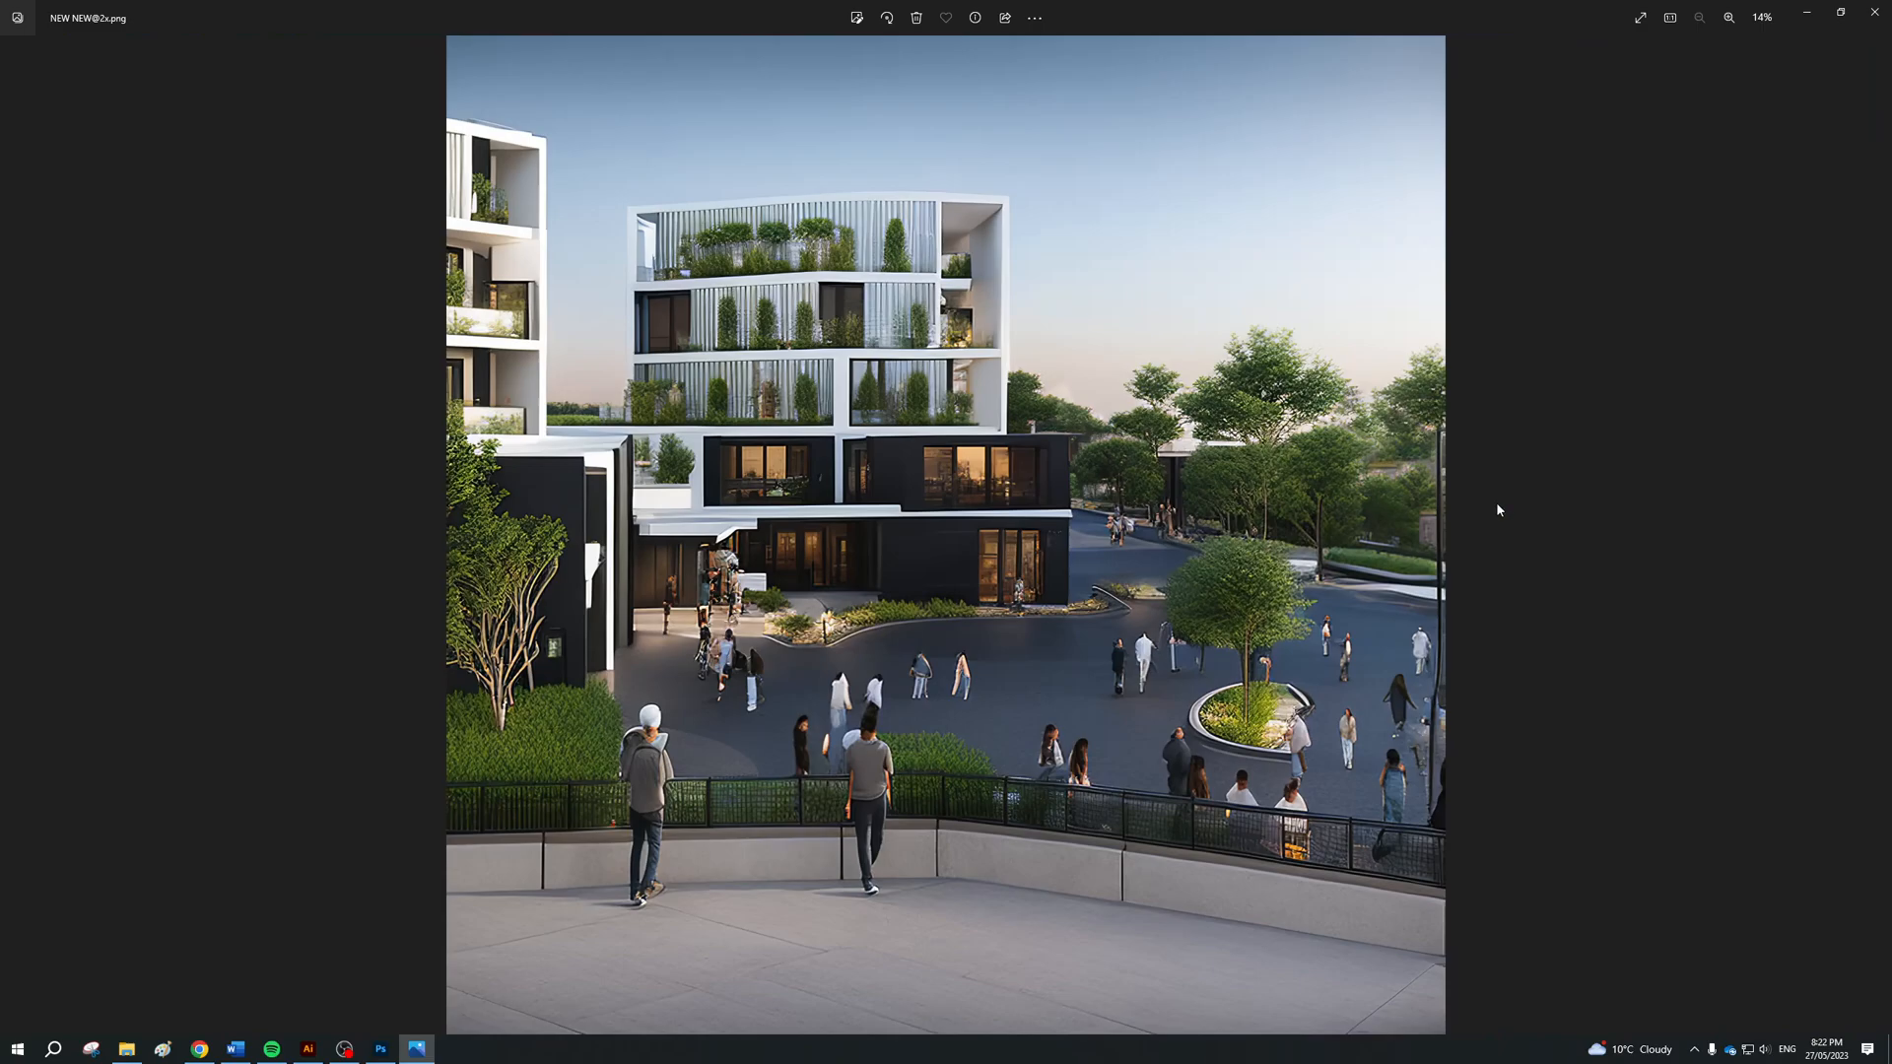
{"action": "left_click", "coordinate": [1884, 538]}
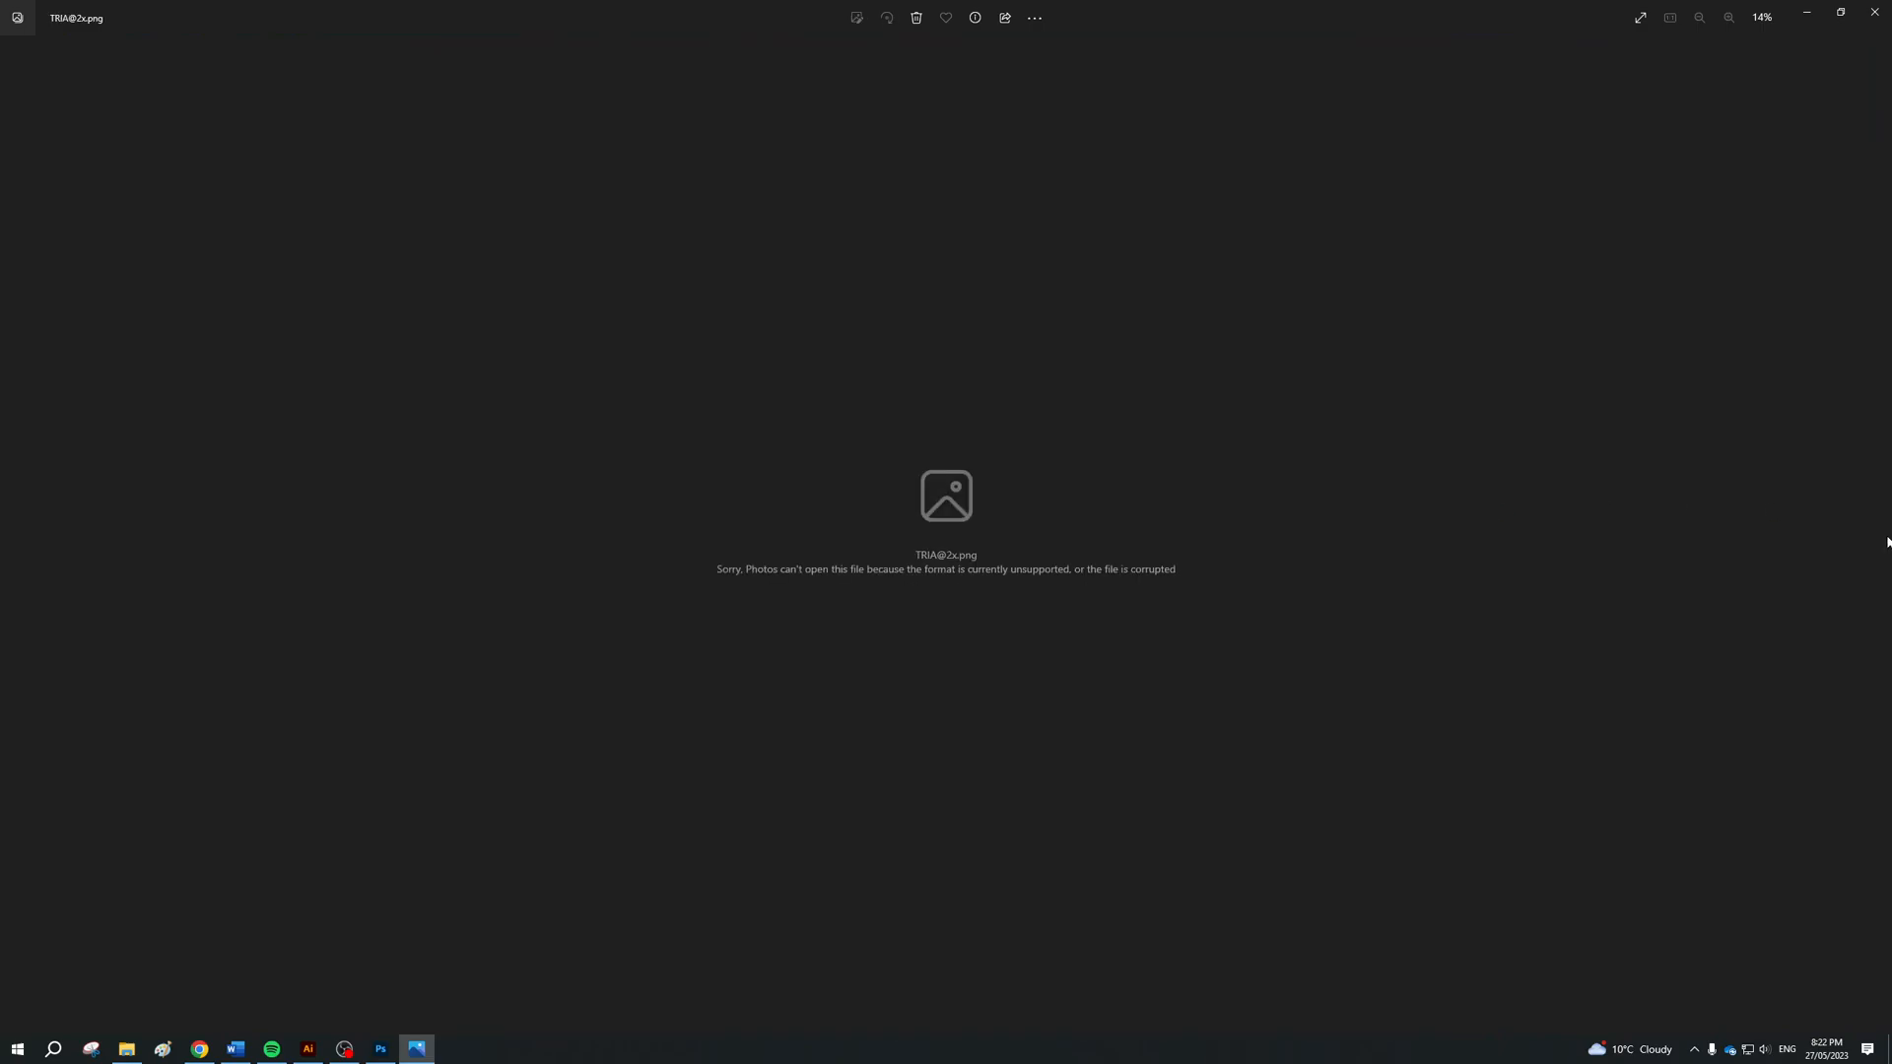
{"action": "left_click", "coordinate": [380, 1048]}
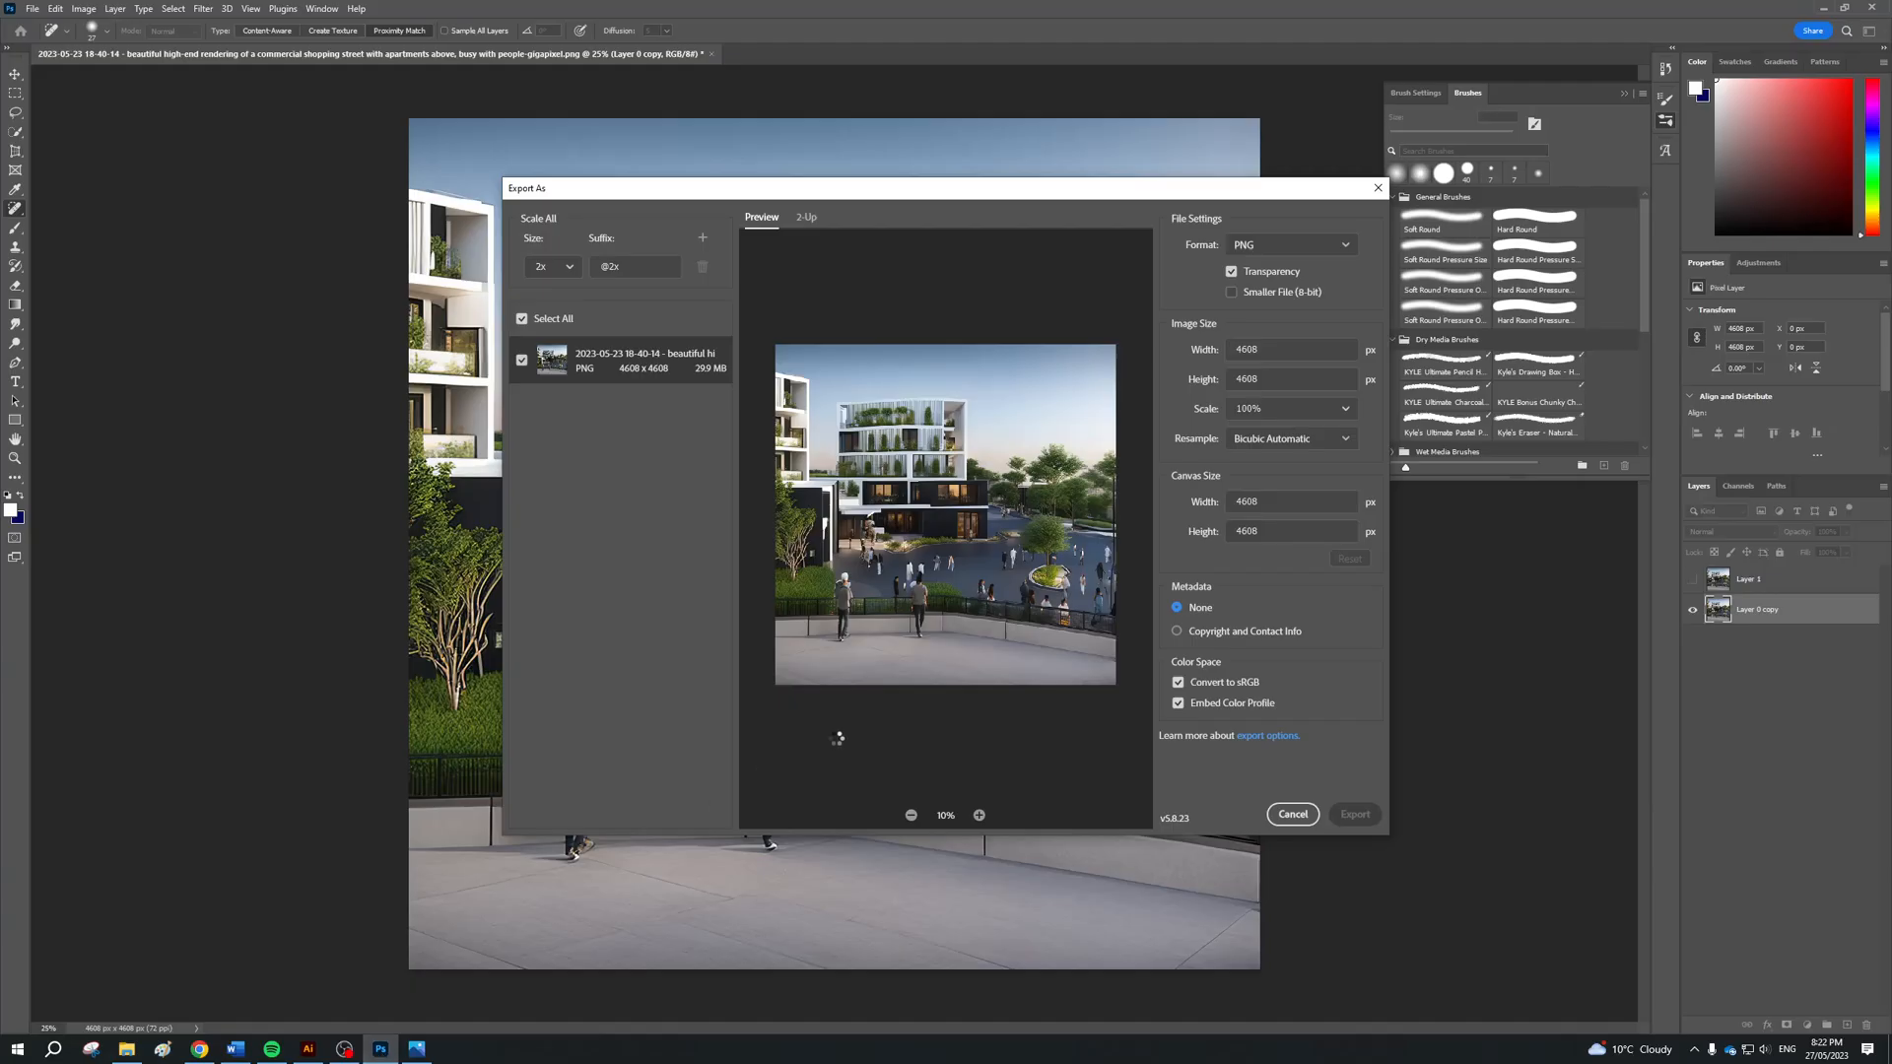
{"action": "key", "text": "alt+Tab"}
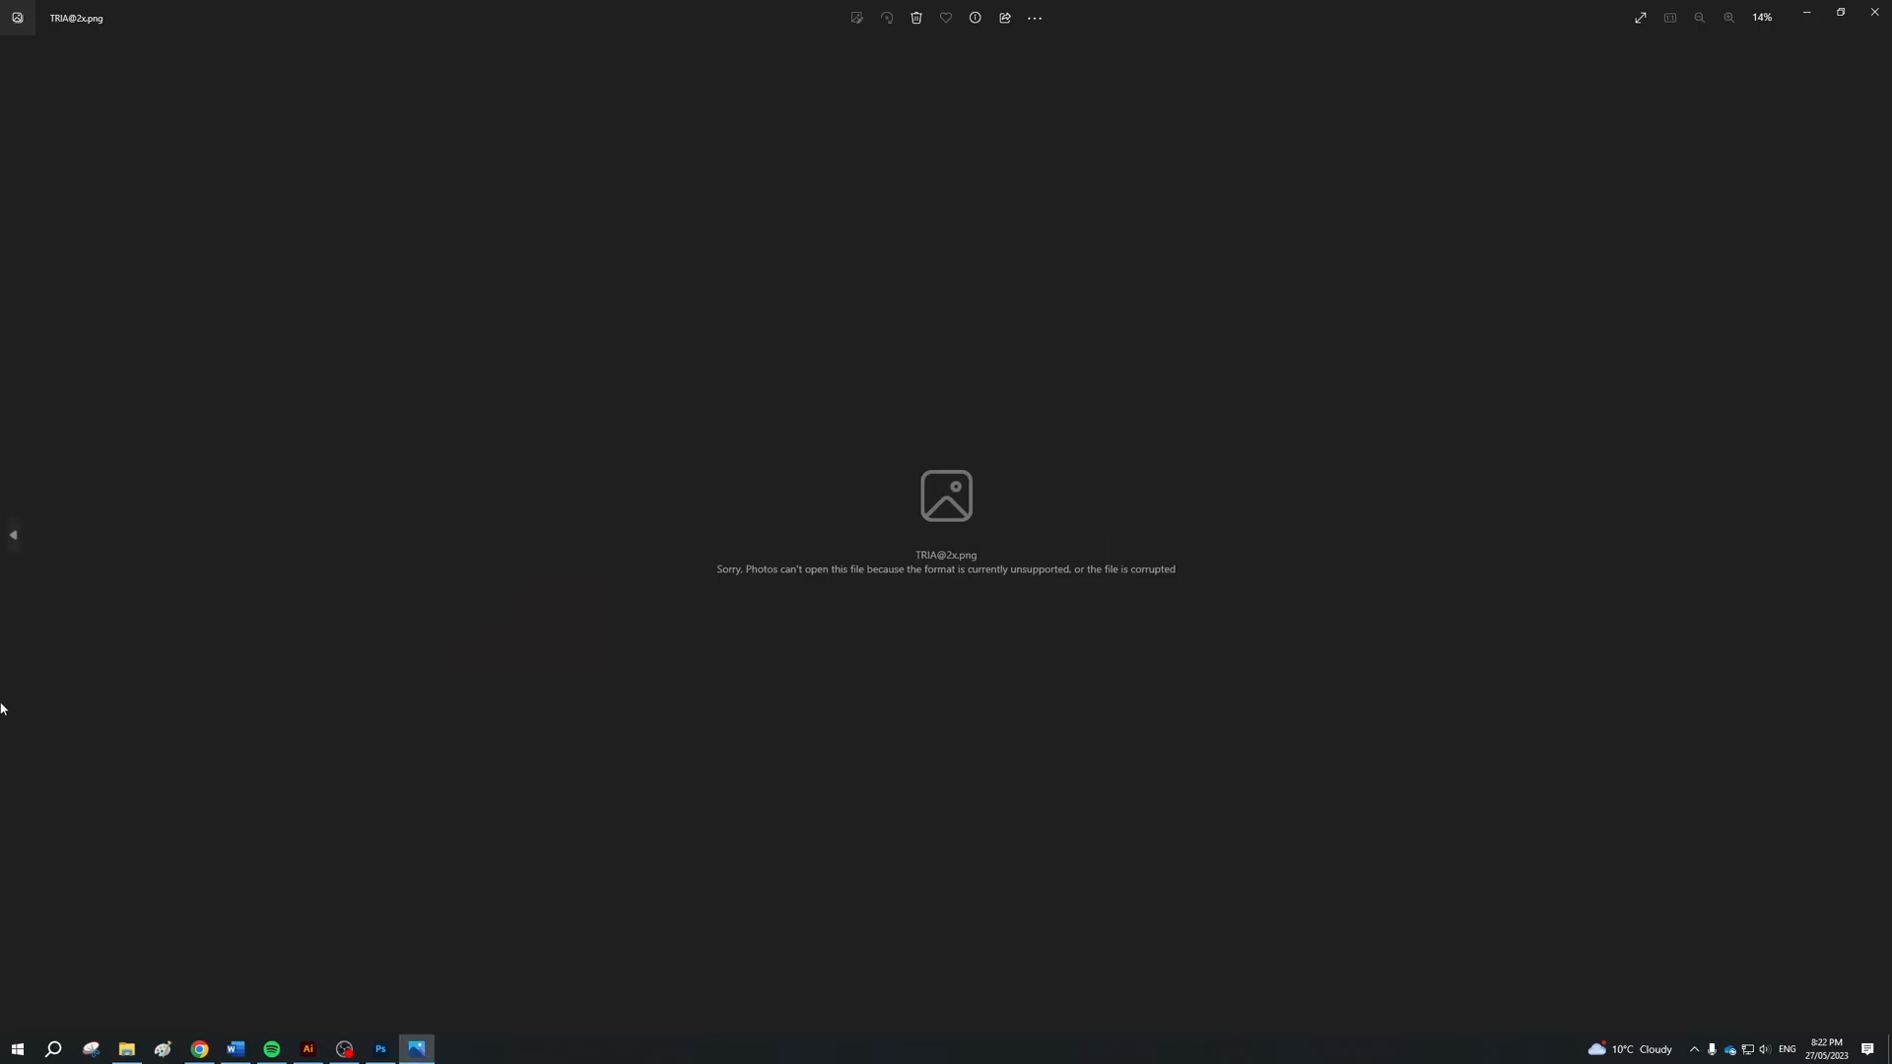
{"action": "left_click", "coordinate": [12, 534]}
{"action": "key", "text": "Left"}
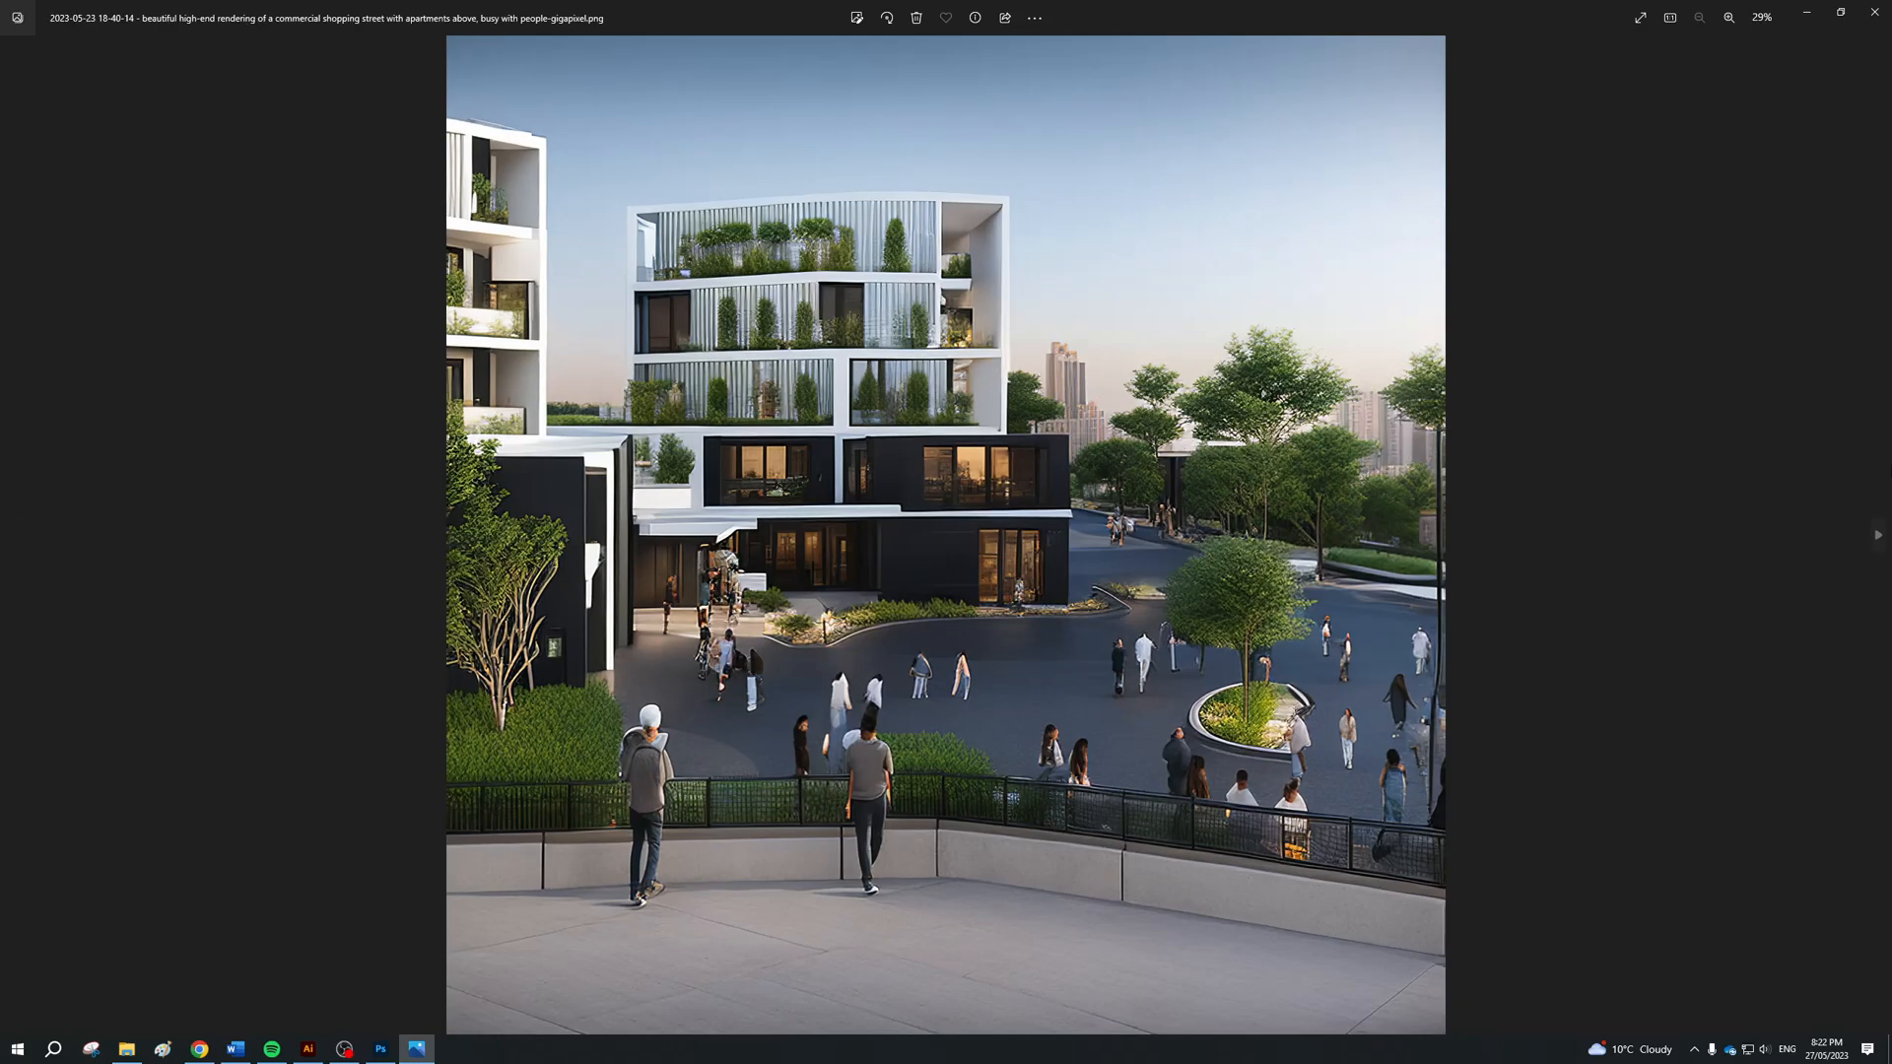
{"action": "key", "text": "alt+Tab"}
{"action": "key", "text": "Tab"}
{"action": "key", "text": "Tab"}
{"action": "key", "text": "alt+Tab"}
{"action": "key", "text": "Tab"}
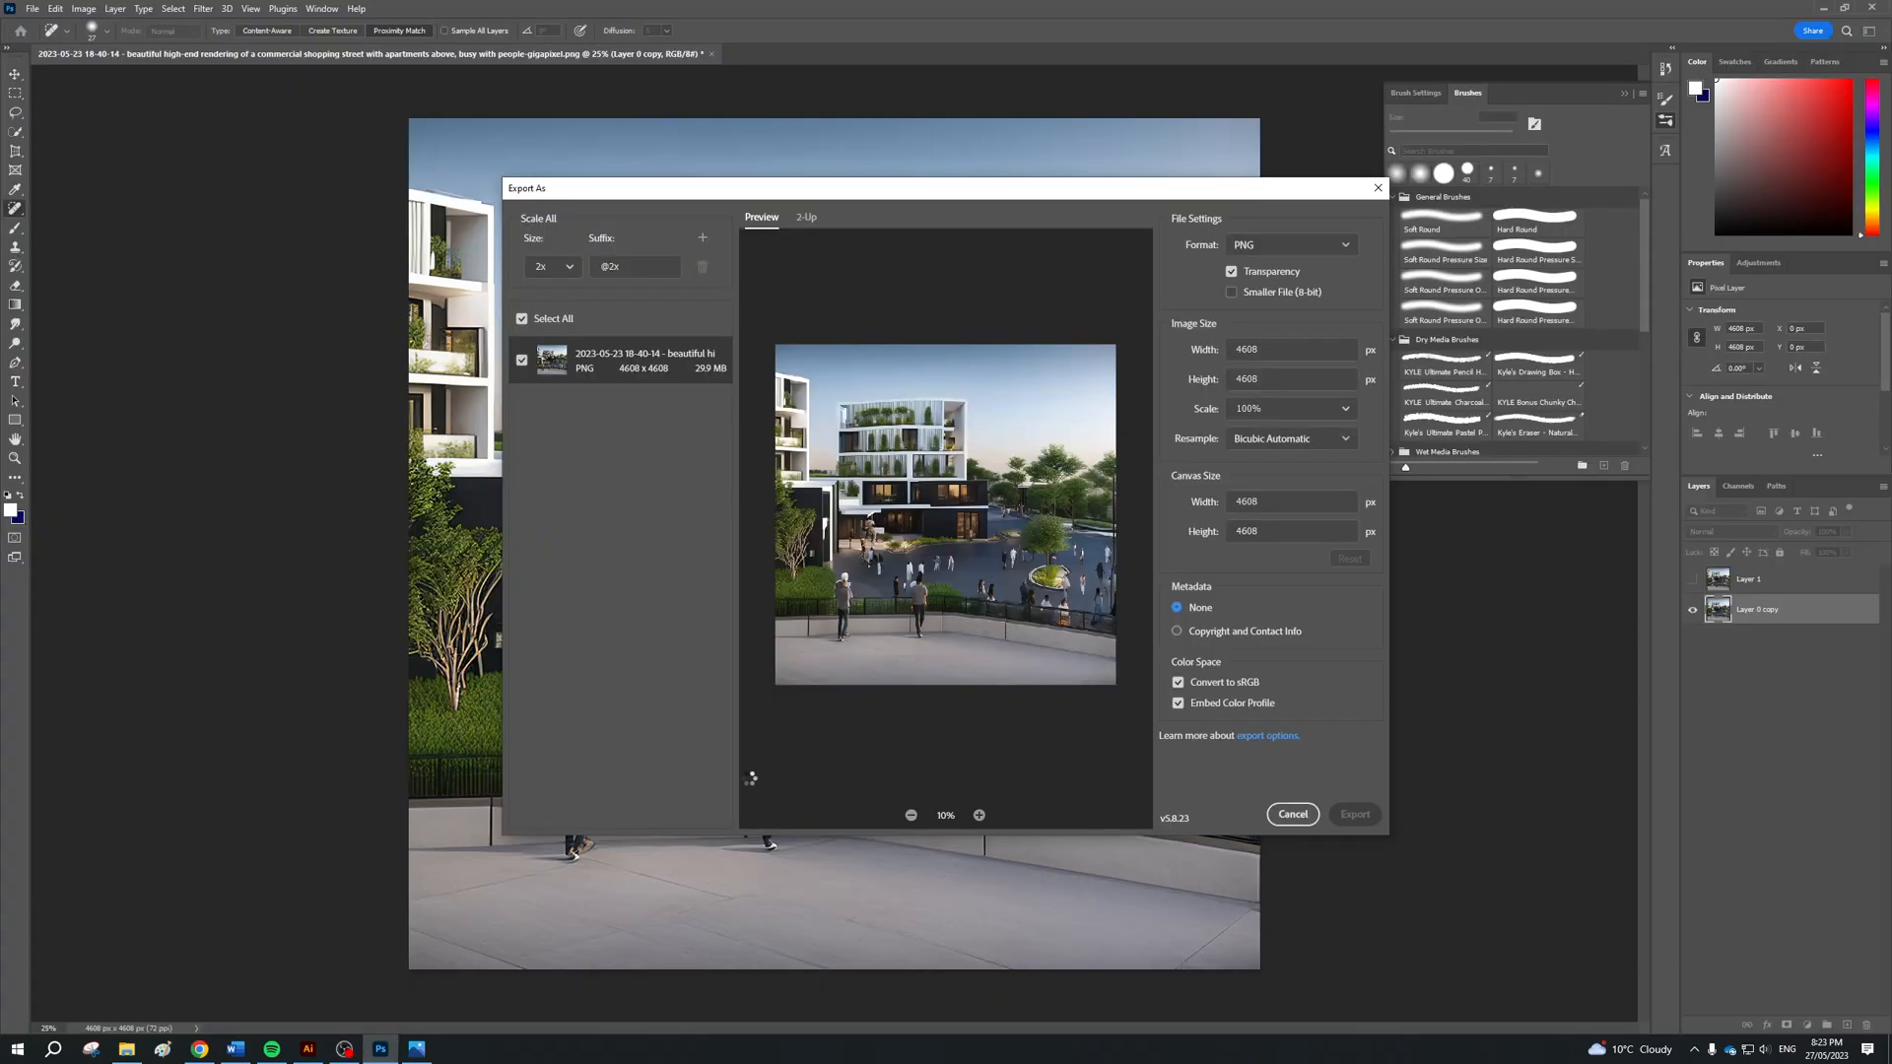
{"action": "key", "text": "alt+Tab"}
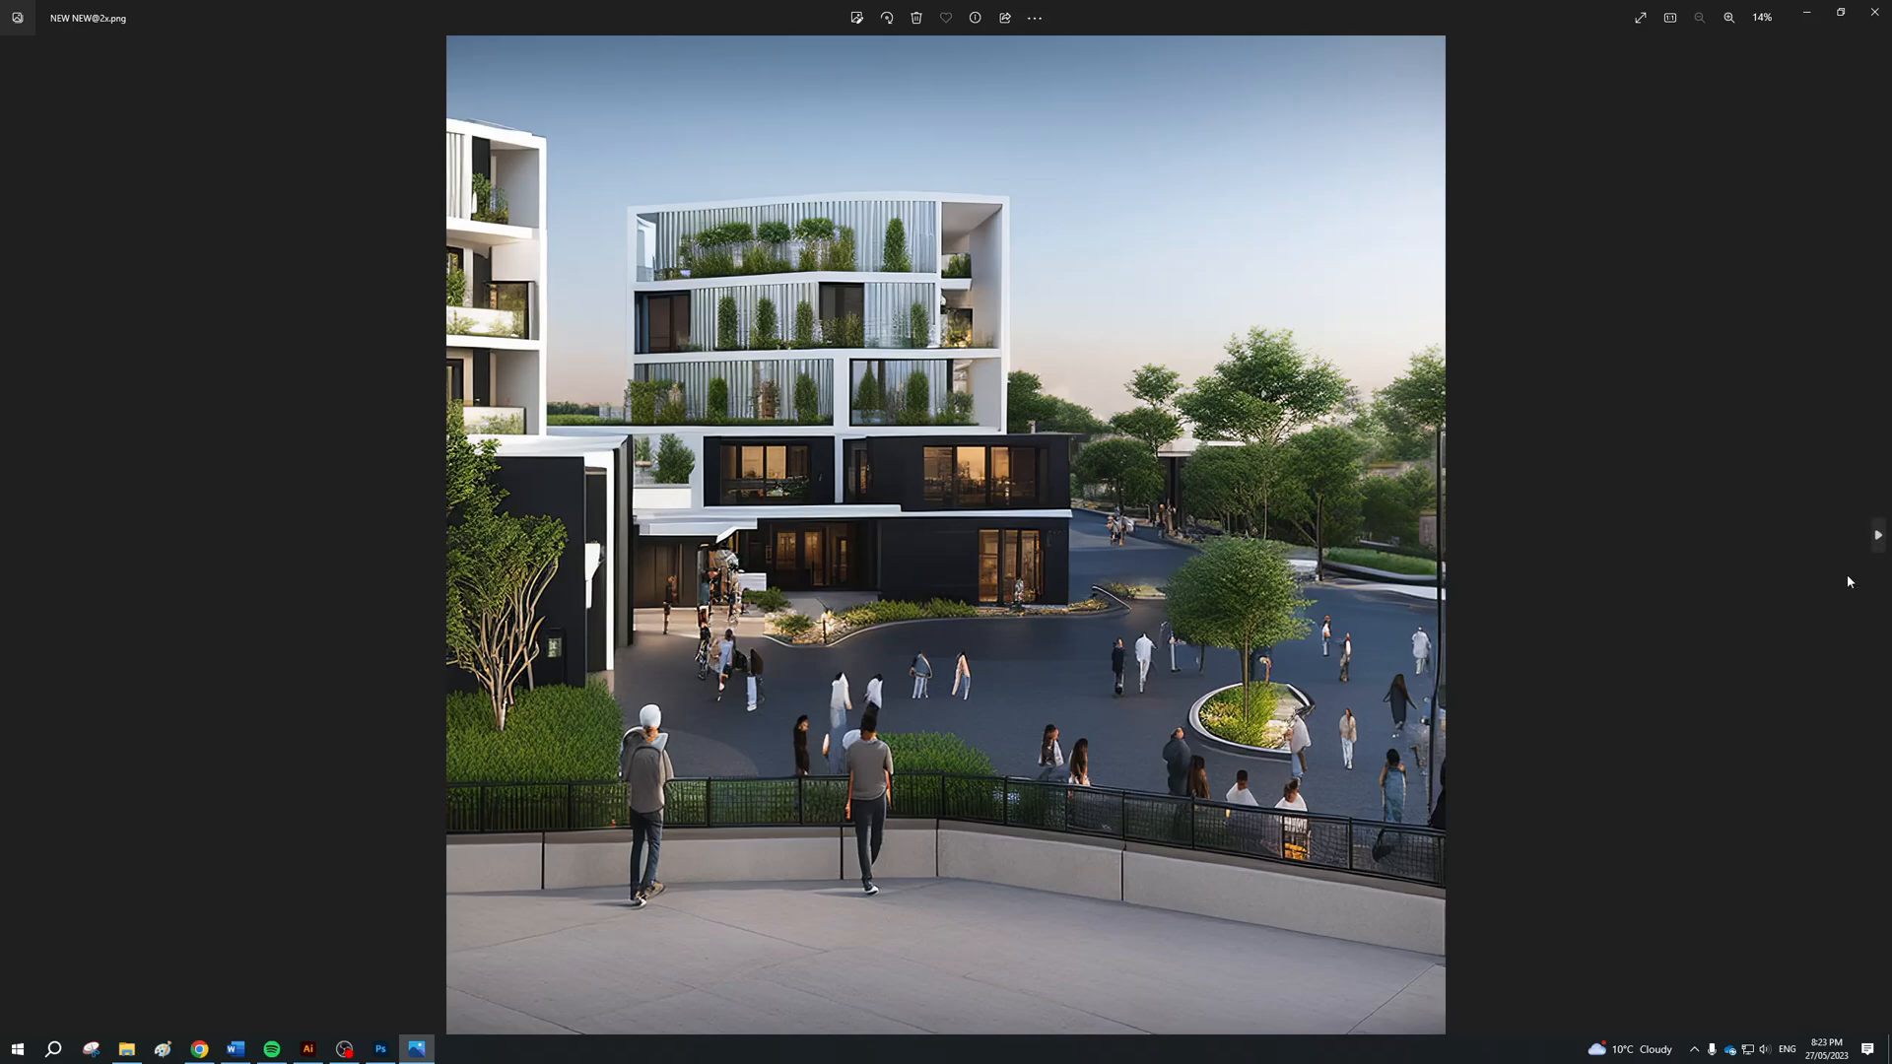
{"action": "left_click", "coordinate": [1876, 537]}
Switch to OBS to pause the screen recording, and return to Photoshop
{"action": "key", "text": "alt+Tab"}
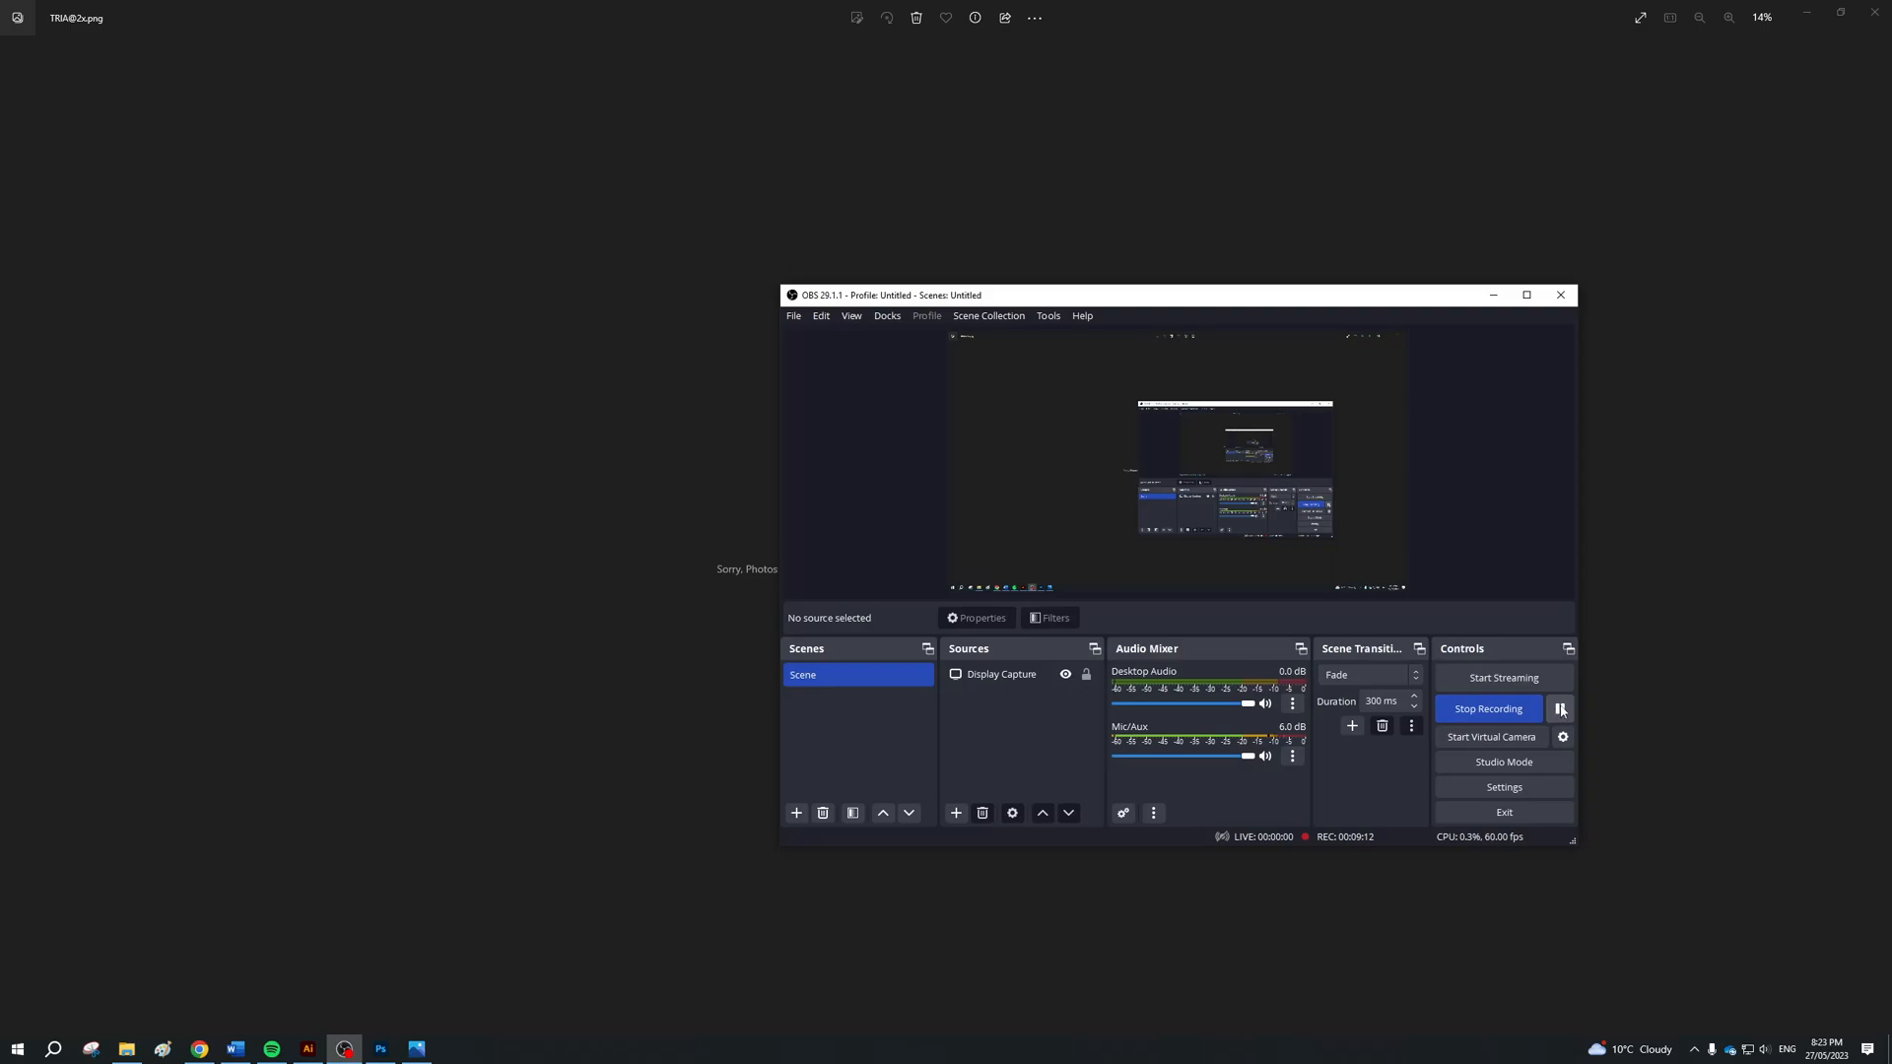
{"action": "left_click", "coordinate": [1561, 710]}
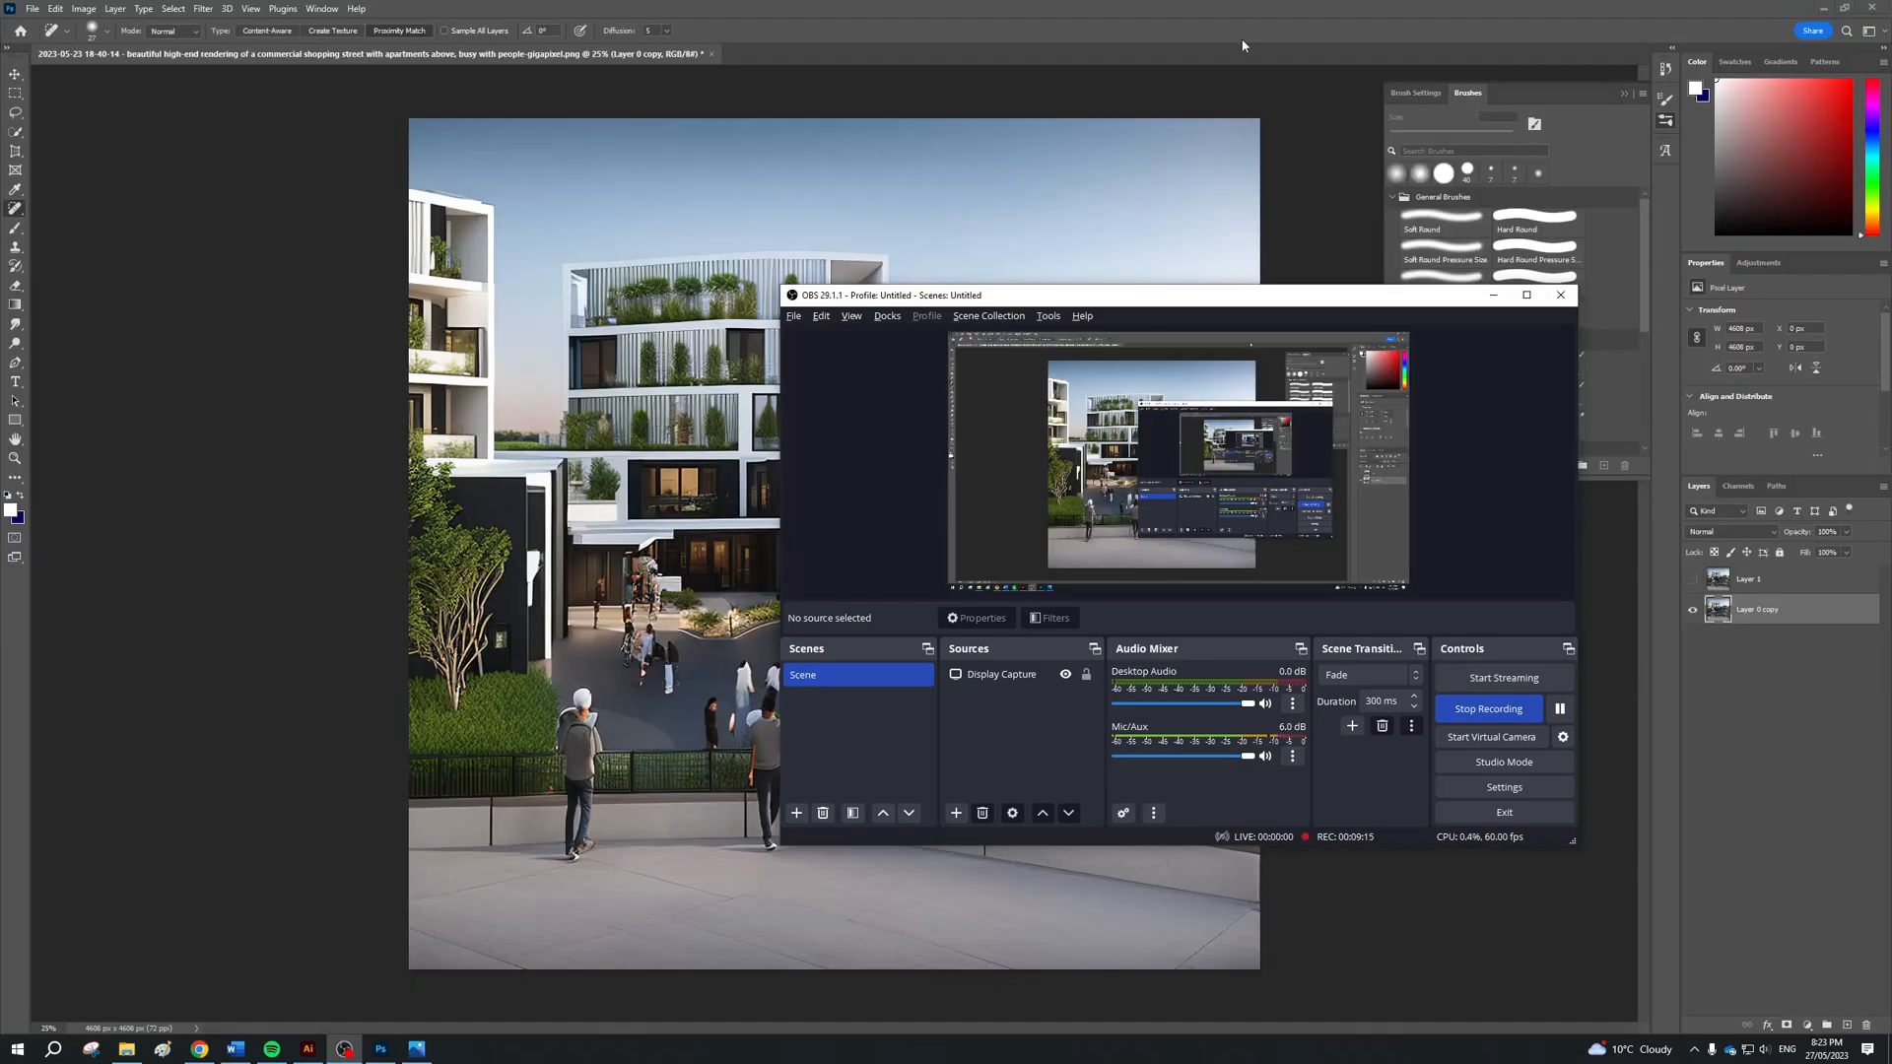
{"action": "left_click", "coordinate": [1239, 46]}
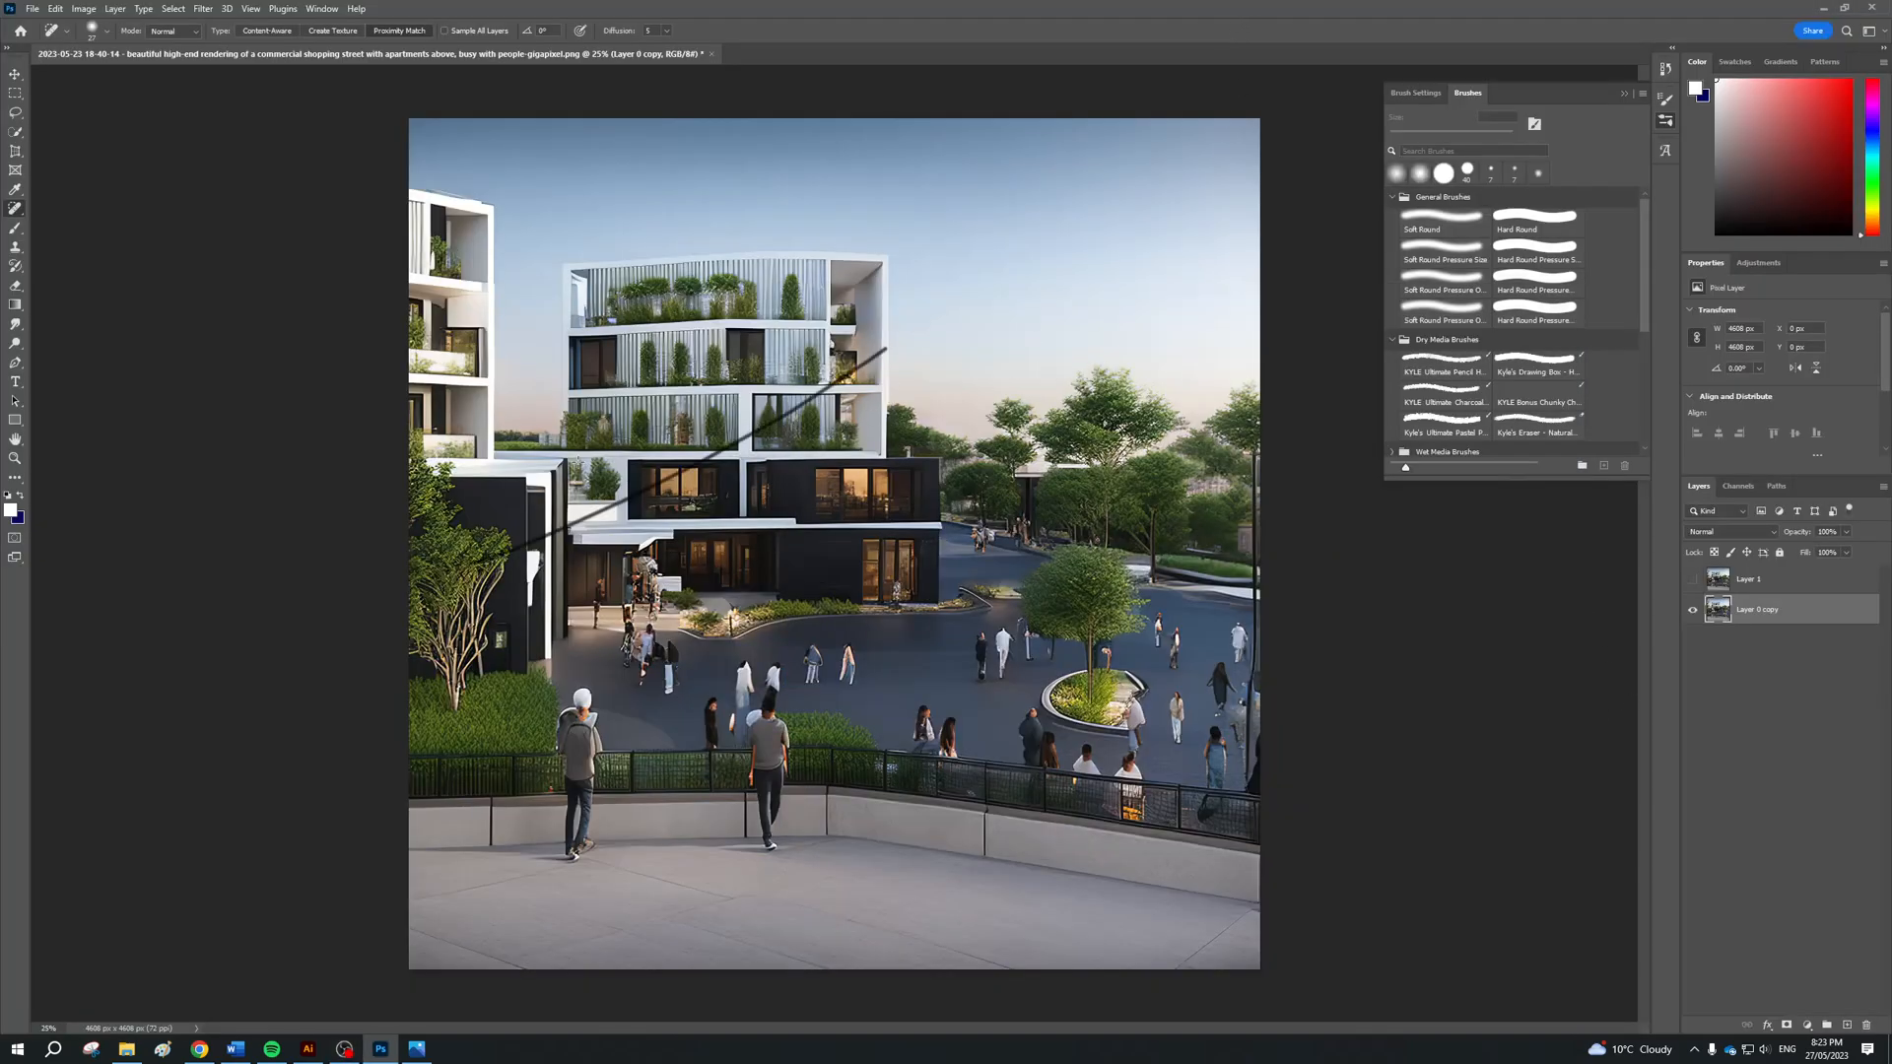
{"action": "key", "text": "alt+Tab"}
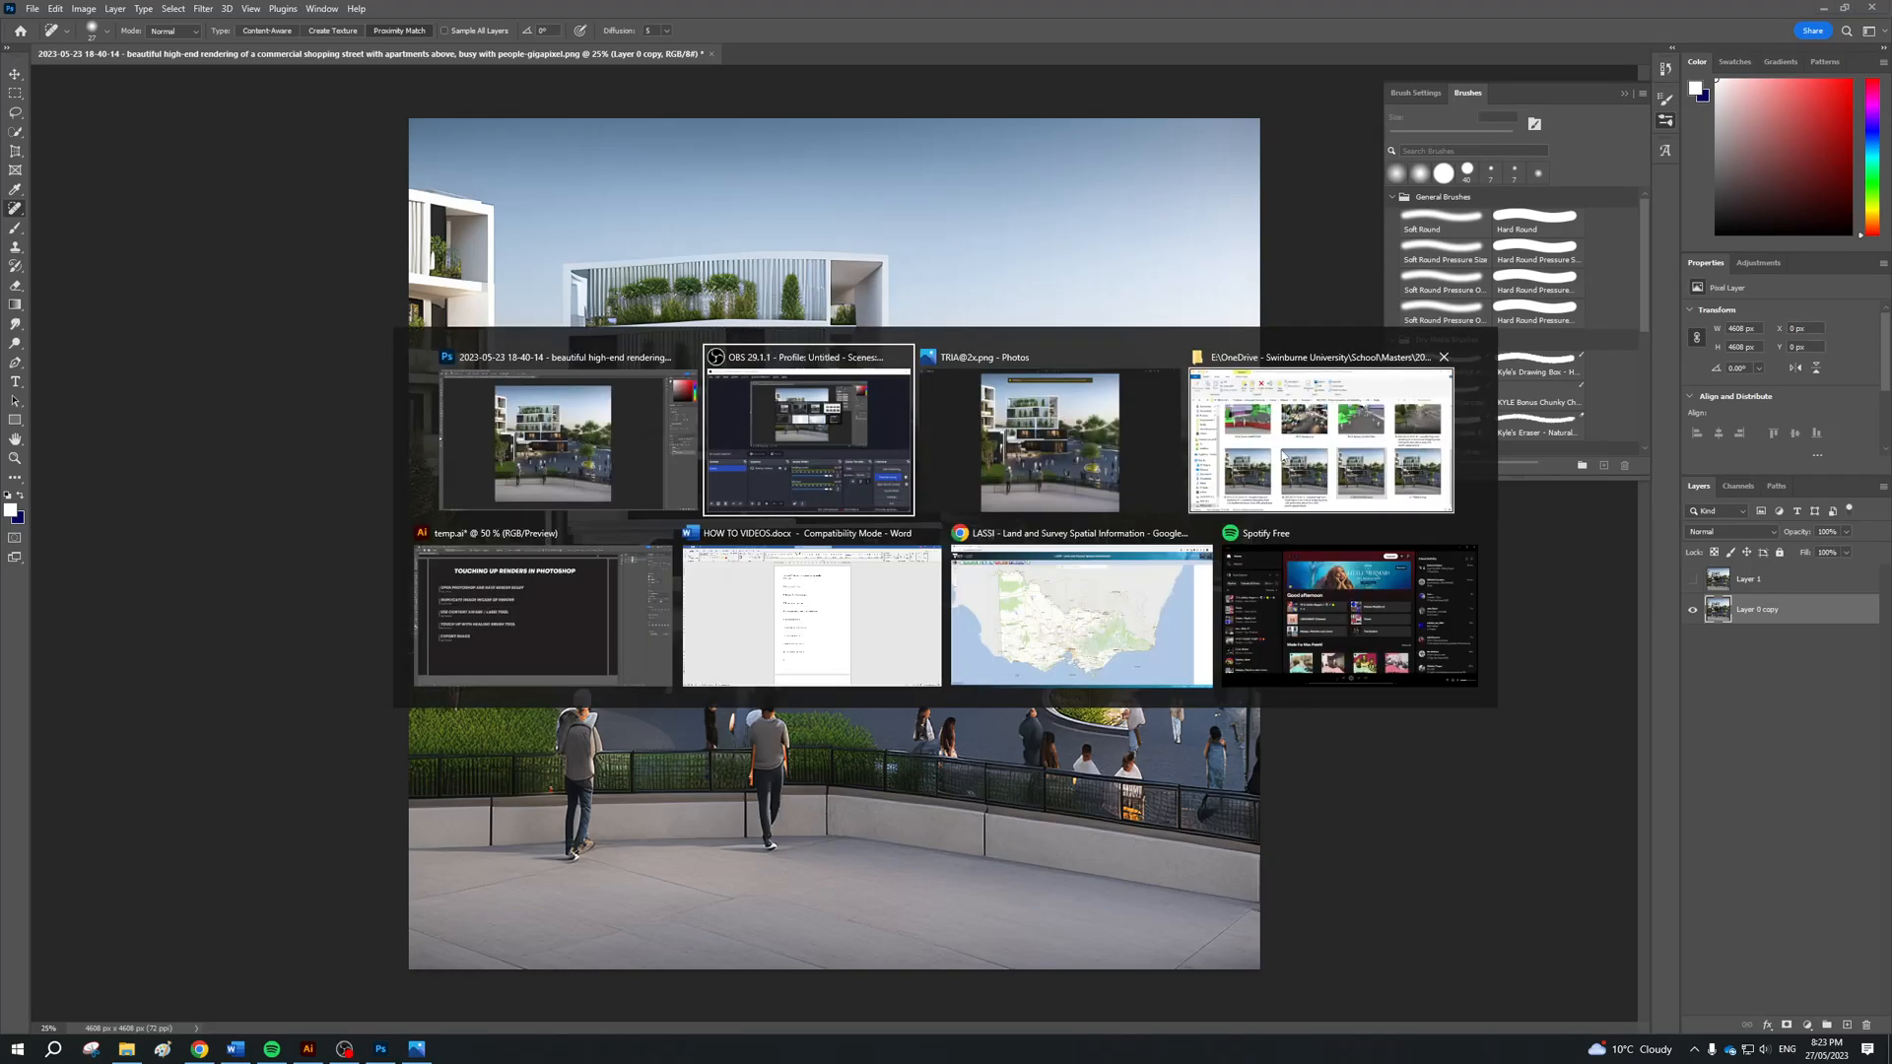
{"action": "left_click", "coordinate": [1068, 464]}
{"action": "left_click", "coordinate": [1877, 535]}
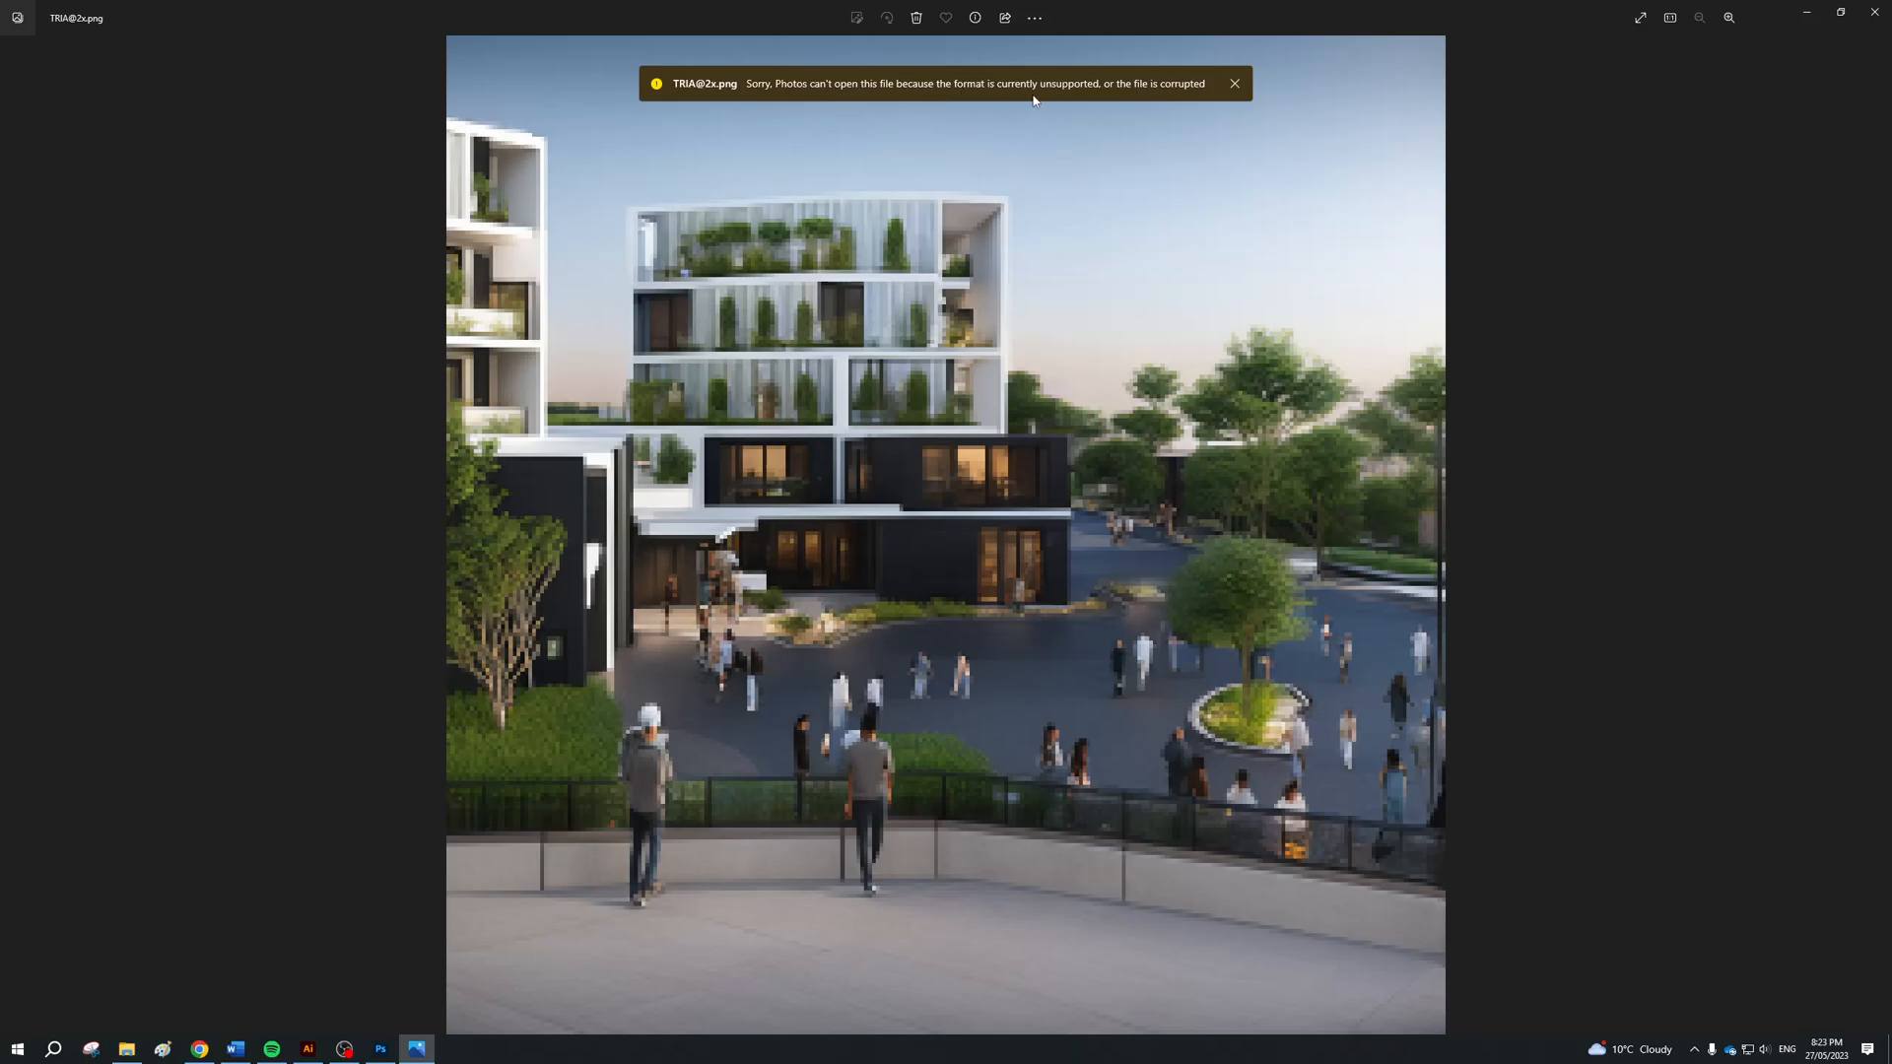
{"action": "left_click", "coordinate": [1235, 84]}
{"action": "left_click", "coordinate": [1877, 535]}
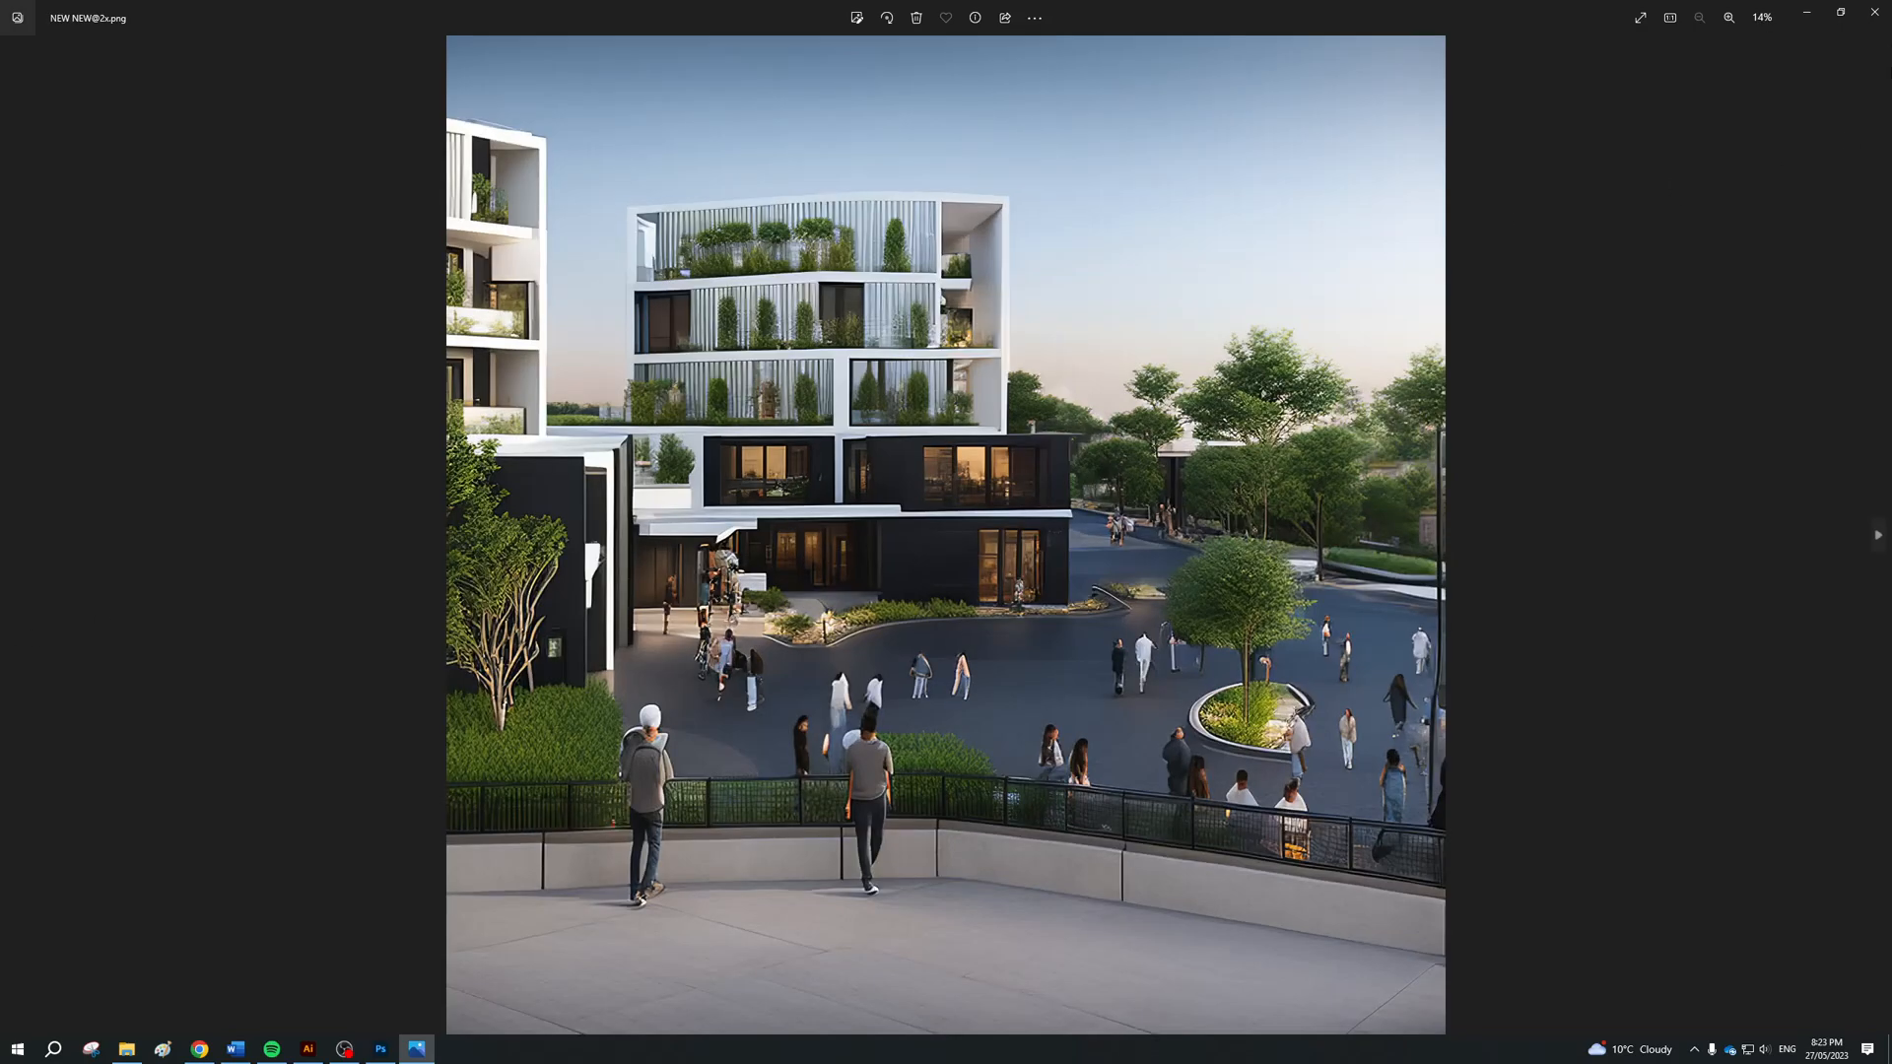
{"action": "left_click", "coordinate": [1874, 12]}
{"action": "key", "text": "alt+Tab"}
{"action": "double_click", "coordinate": [1440, 560]}
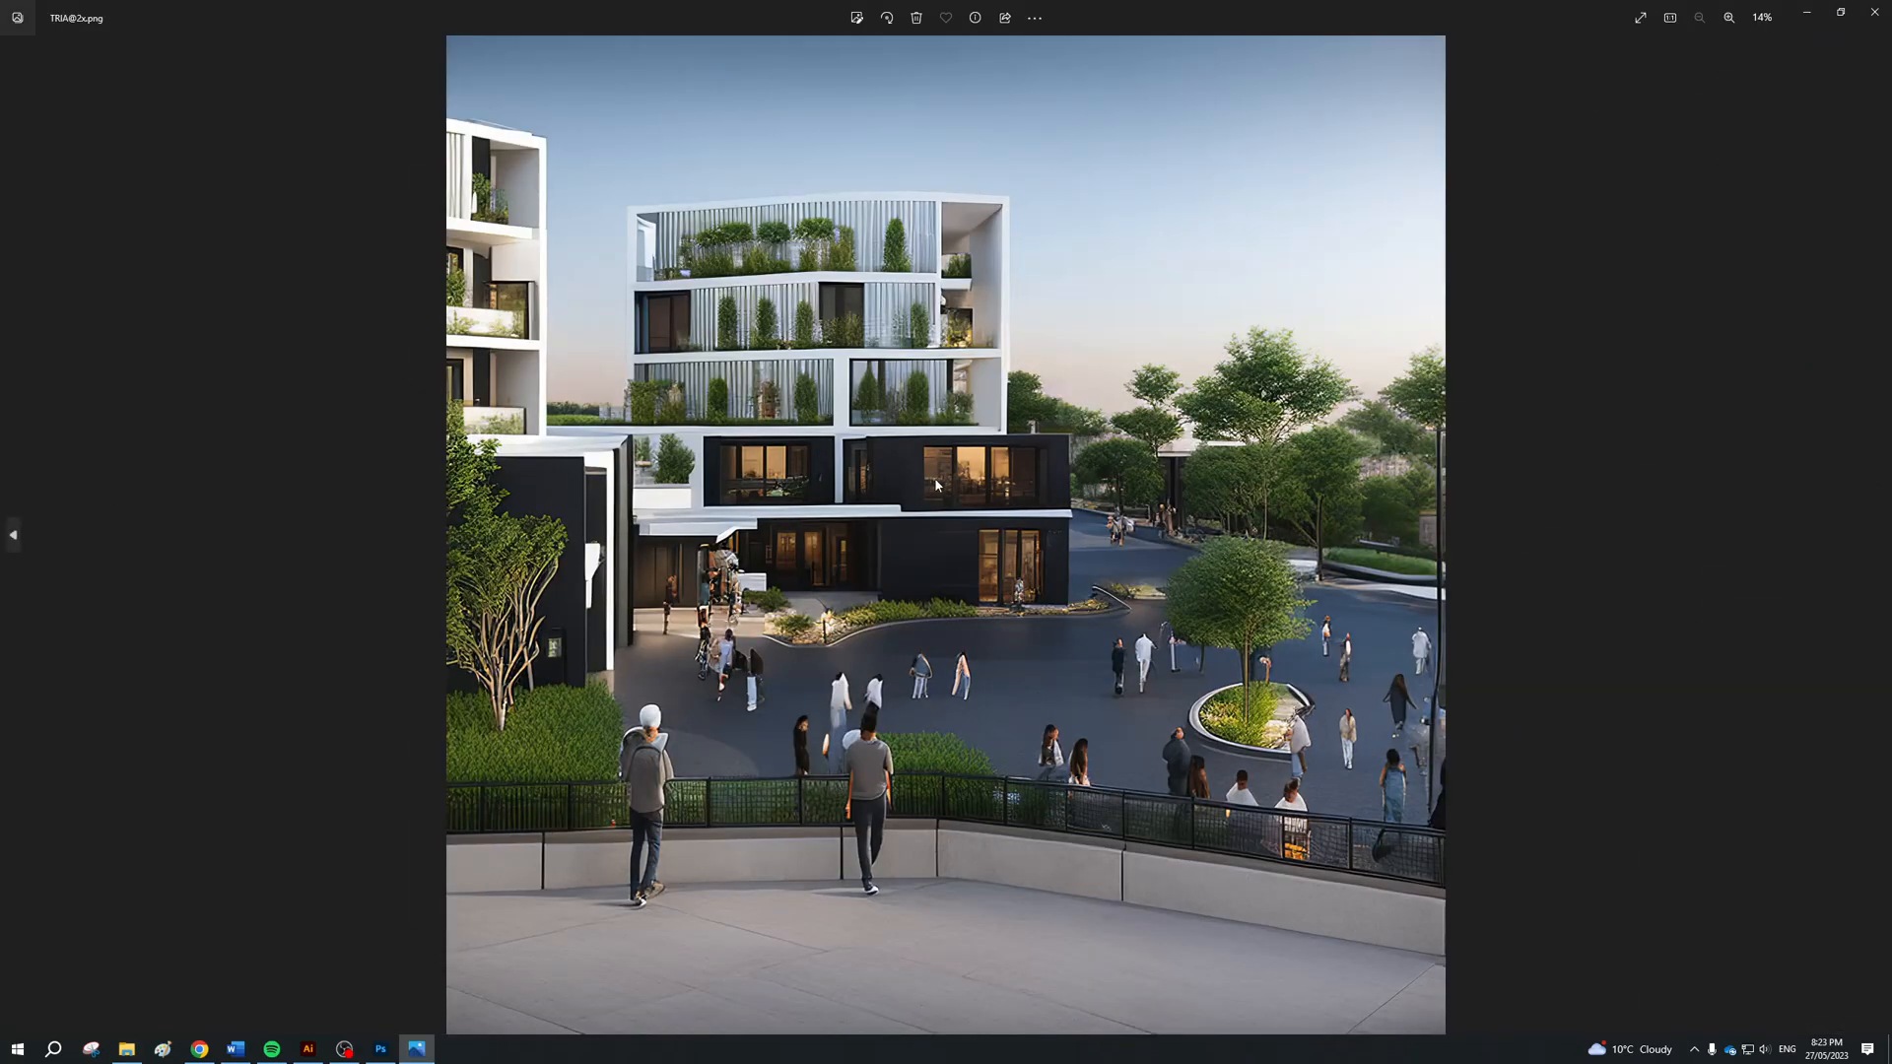
{"action": "key", "text": "Left"}
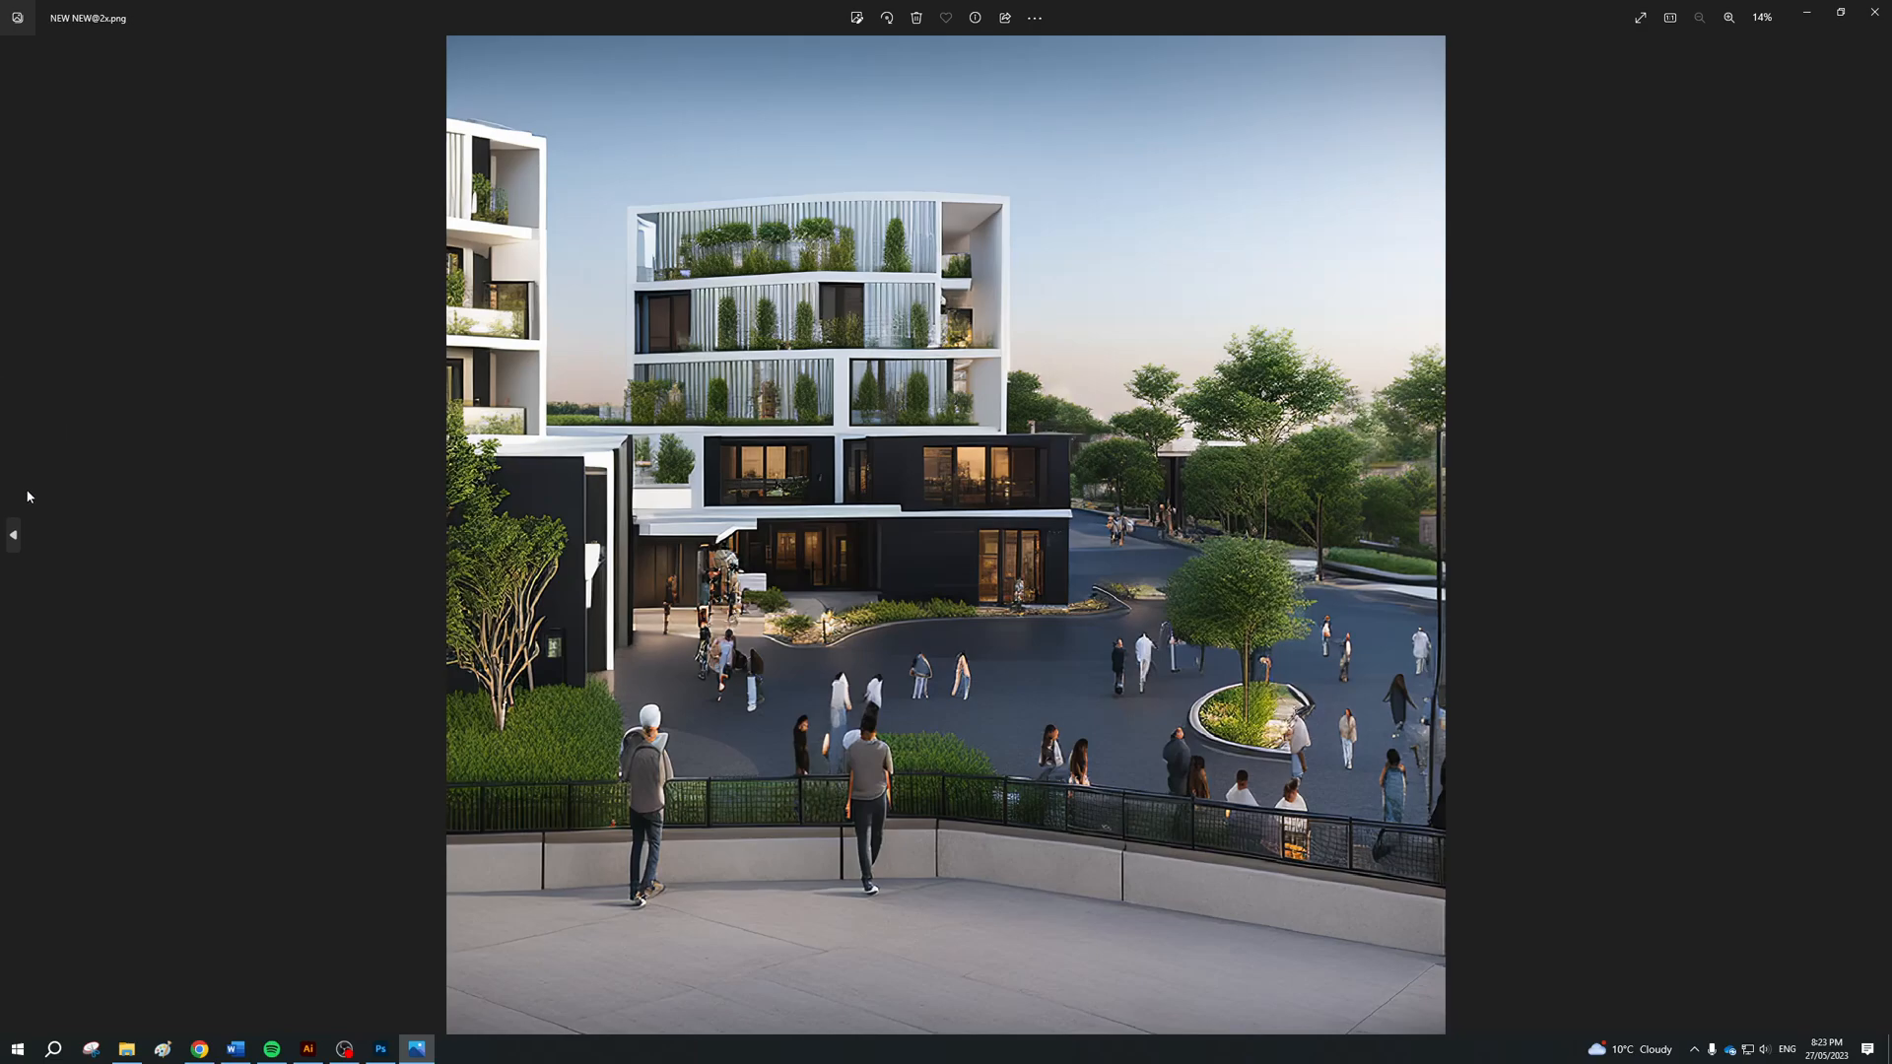
{"action": "key", "text": "Right"}
{"action": "key", "text": "Left"}
{"action": "scroll", "coordinate": [1001, 419], "scroll_direction": "up", "scroll_amount": 3}
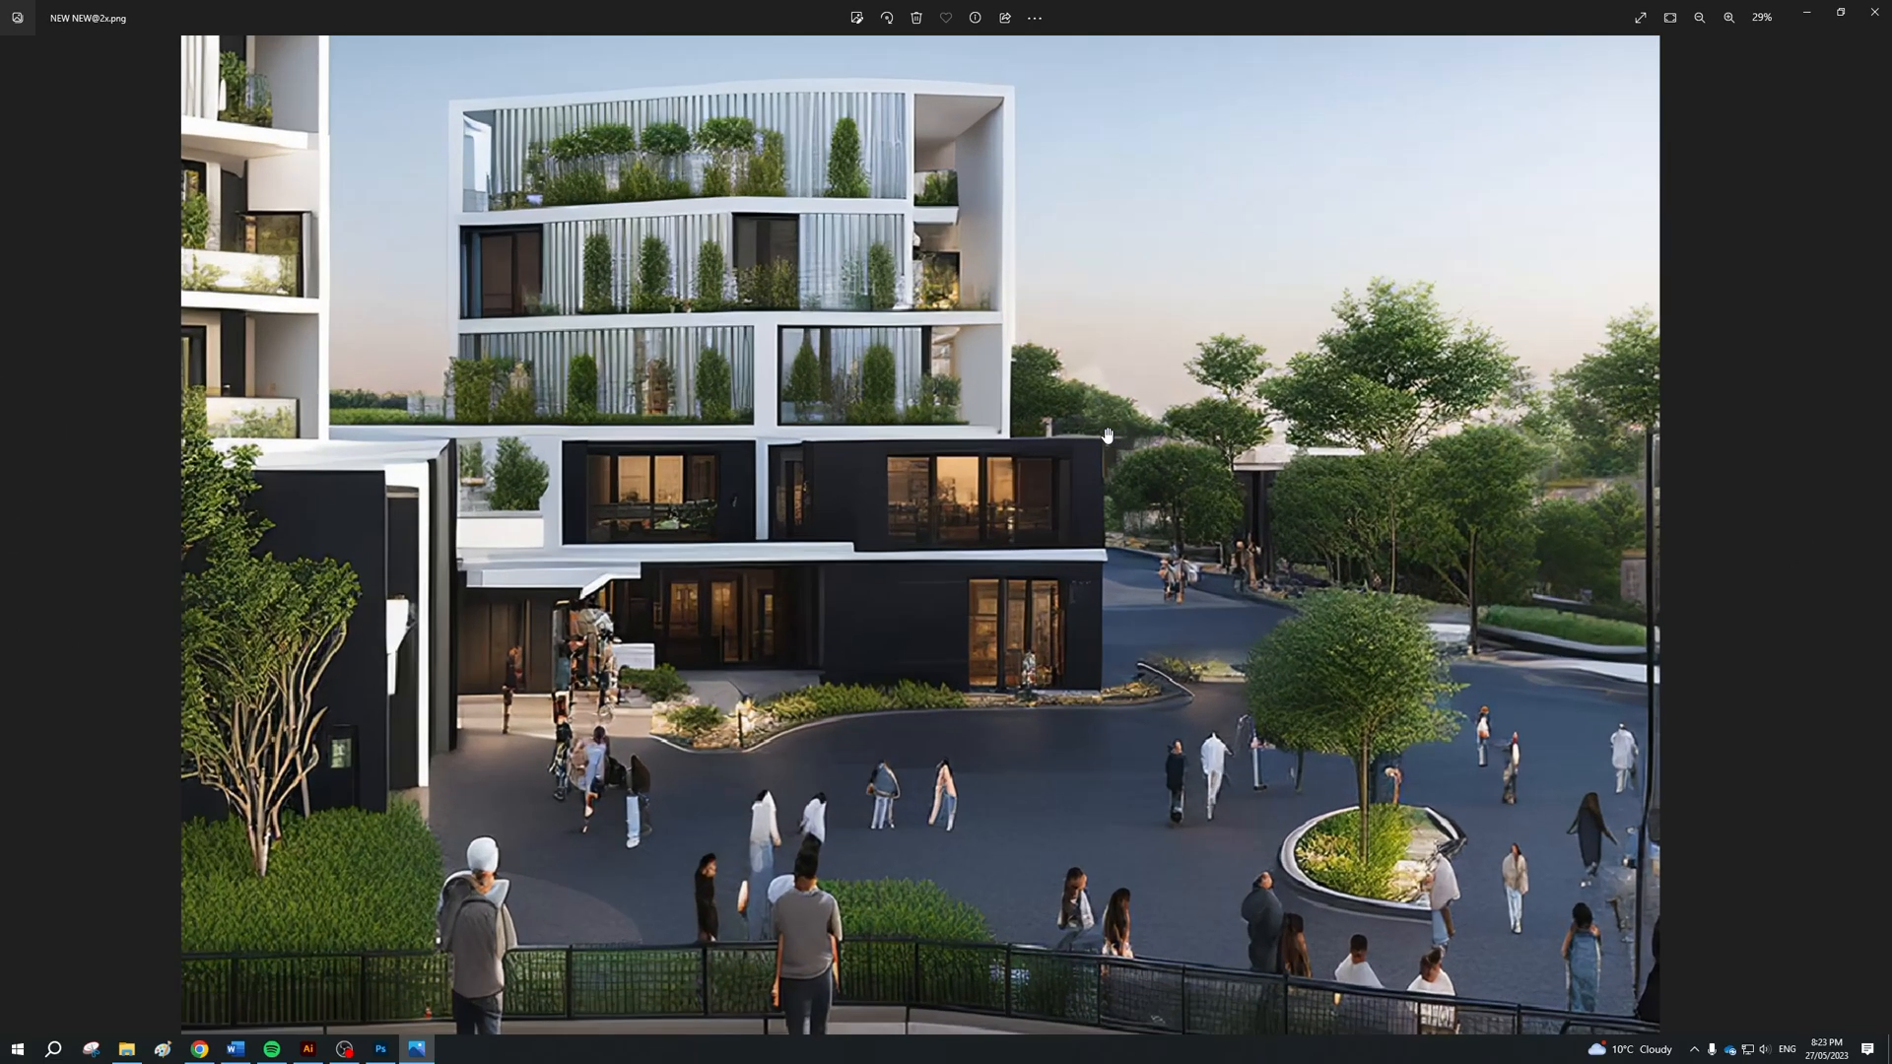
{"action": "left_click", "coordinate": [1878, 542]}
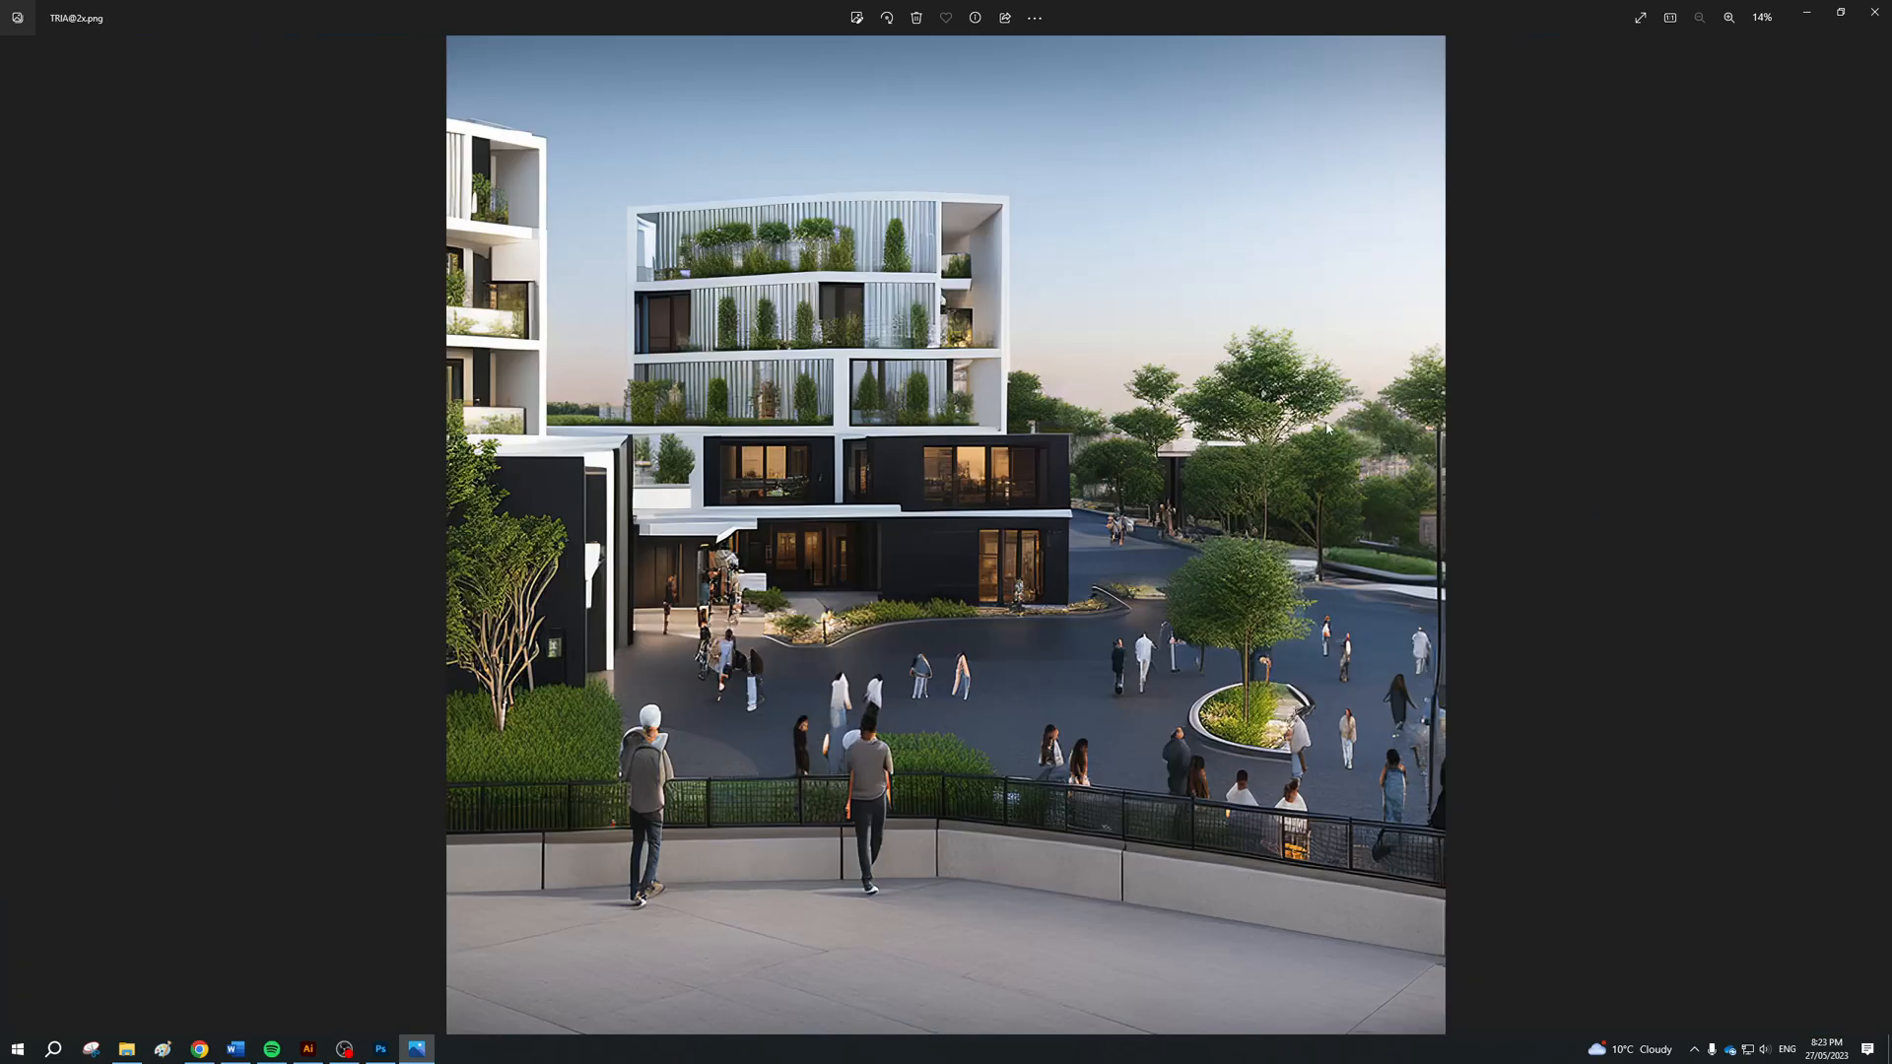
{"action": "scroll", "coordinate": [844, 499], "scroll_direction": "up", "scroll_amount": 8}
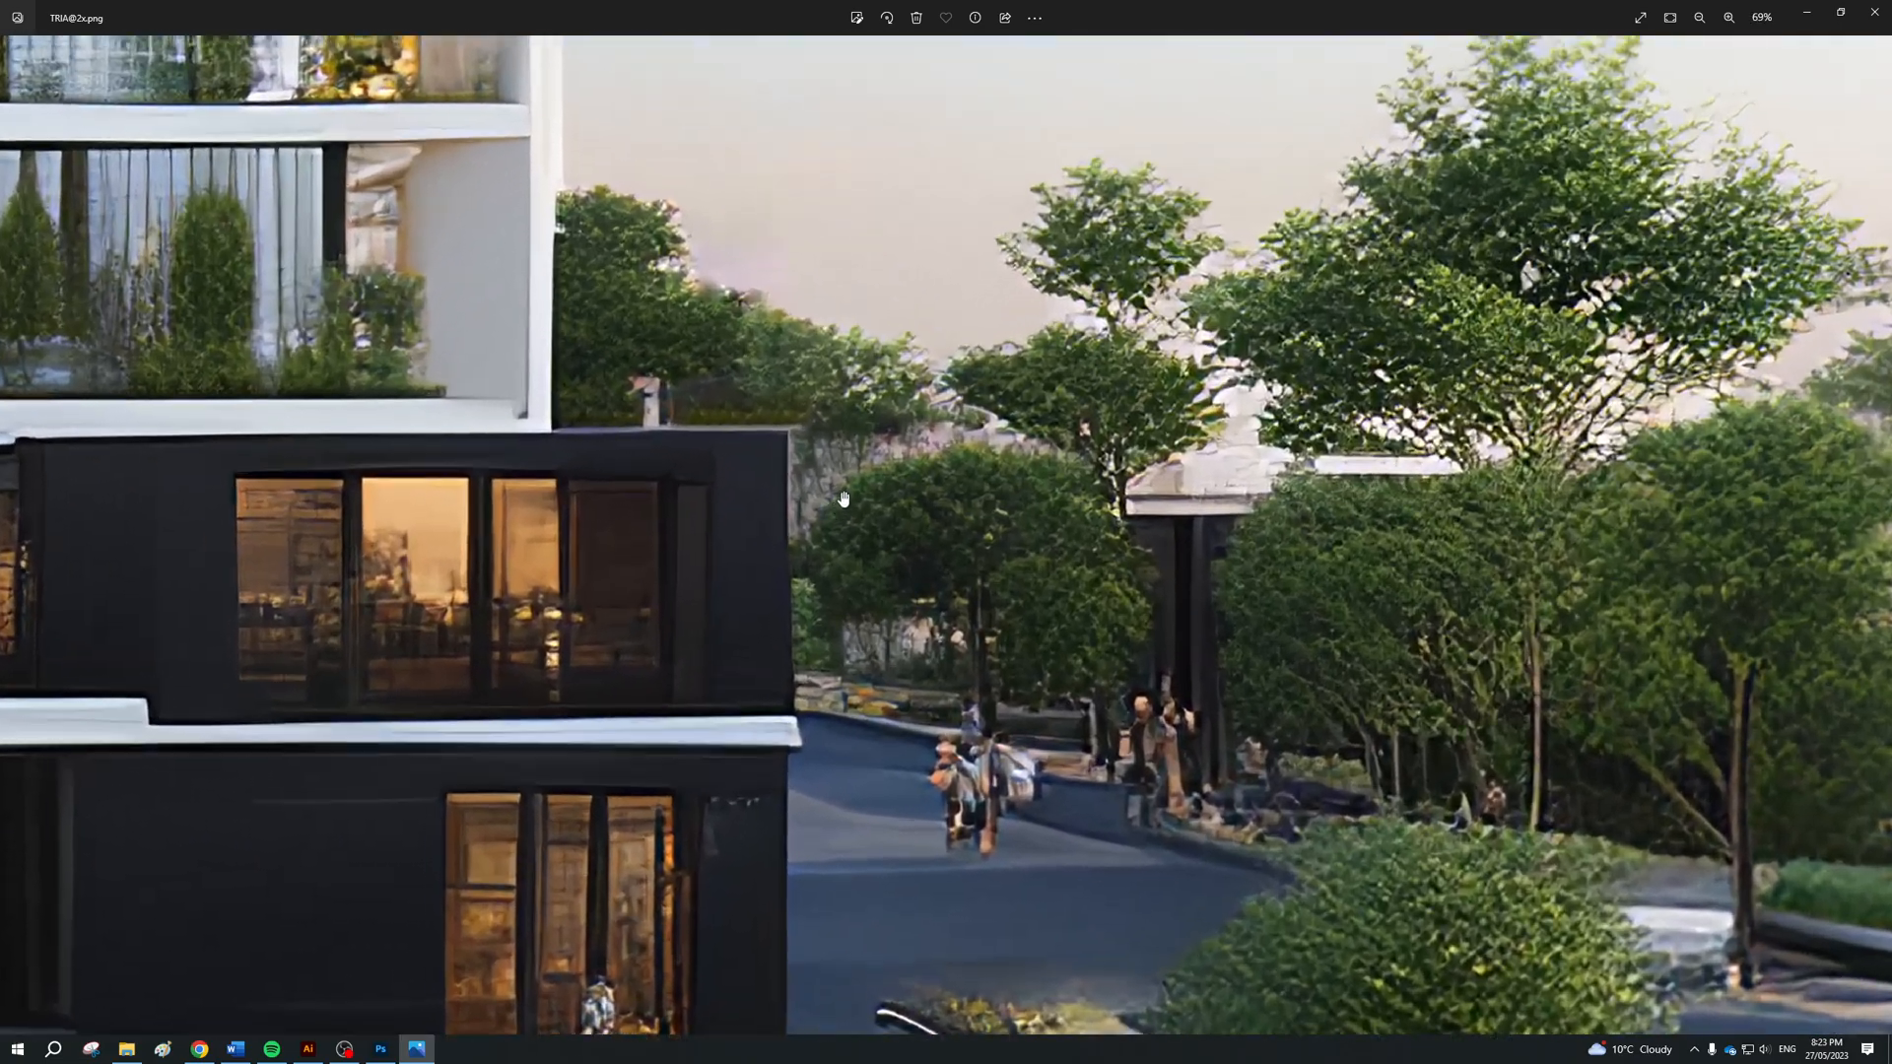
{"action": "left_click_drag", "start_coordinate": [846, 473], "coordinate": [391, 399]}
{"action": "left_click_drag", "start_coordinate": [1405, 473], "coordinate": [1202, 438]}
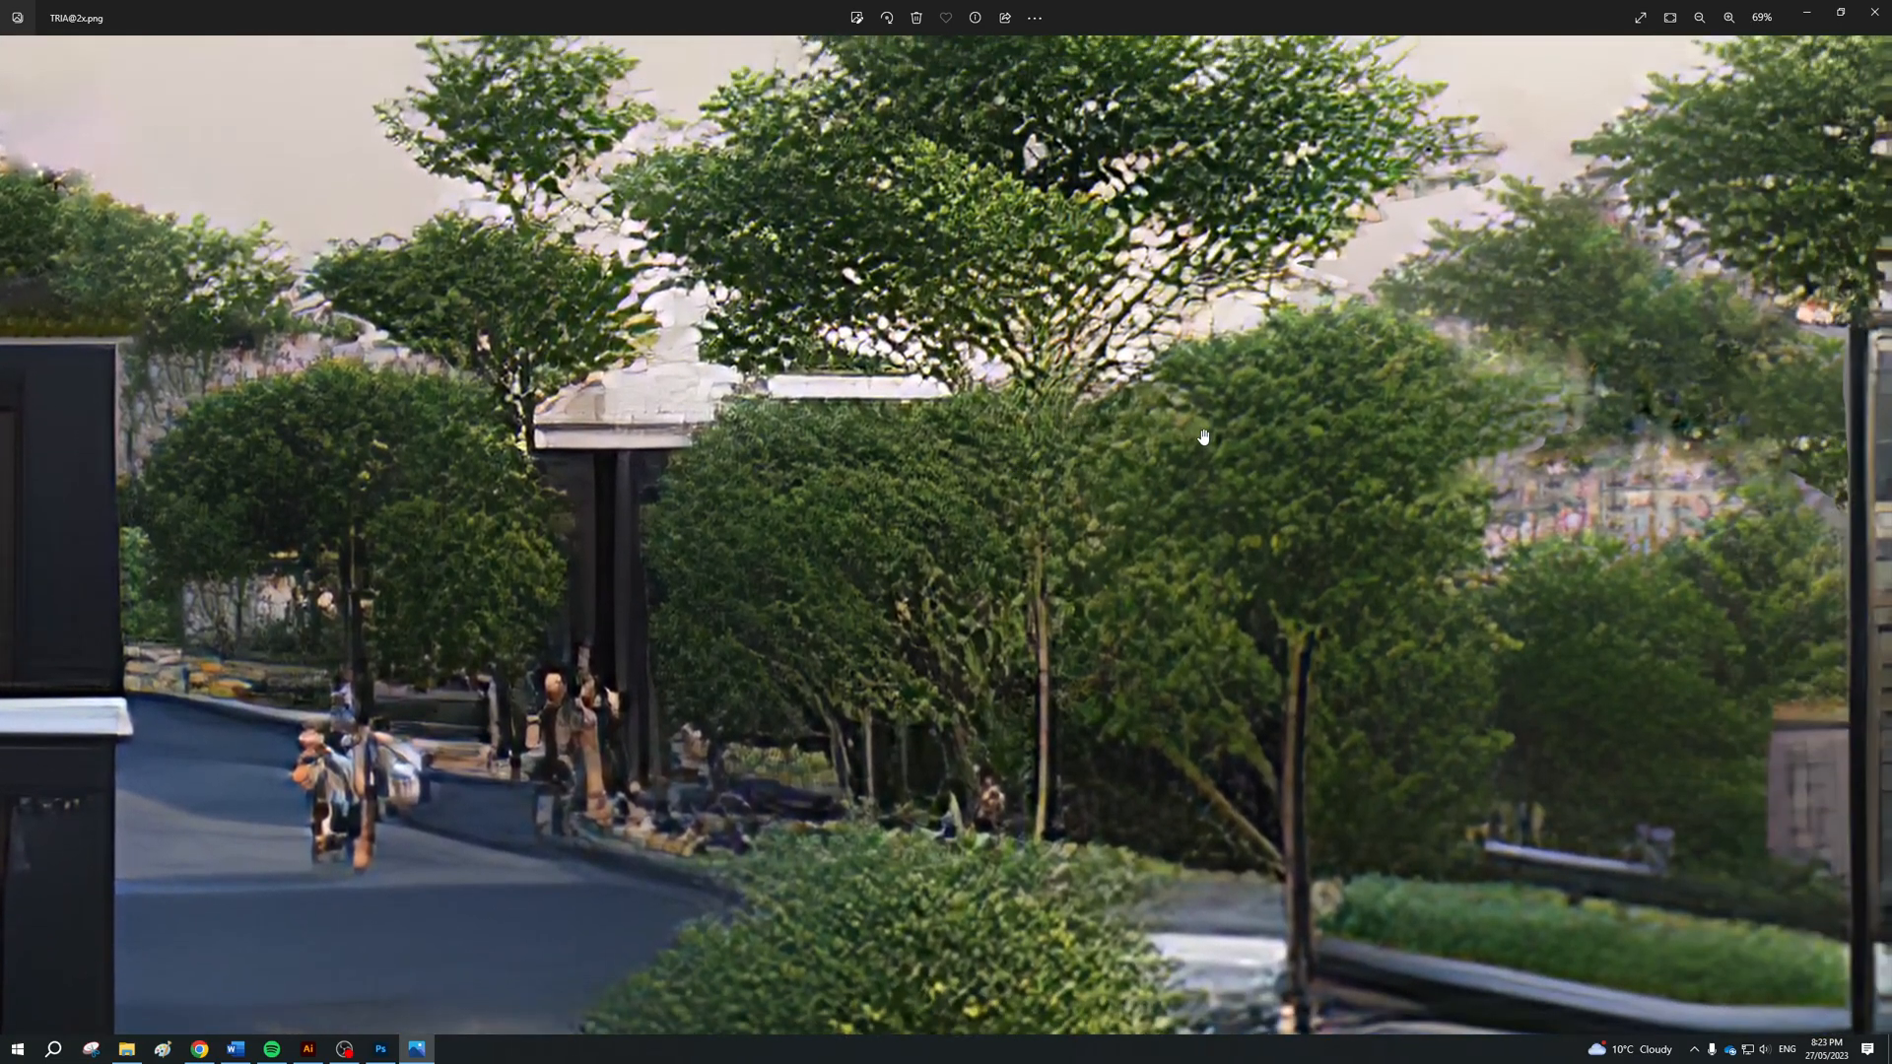
{"action": "scroll", "coordinate": [1202, 437], "scroll_direction": "down", "scroll_amount": 8}
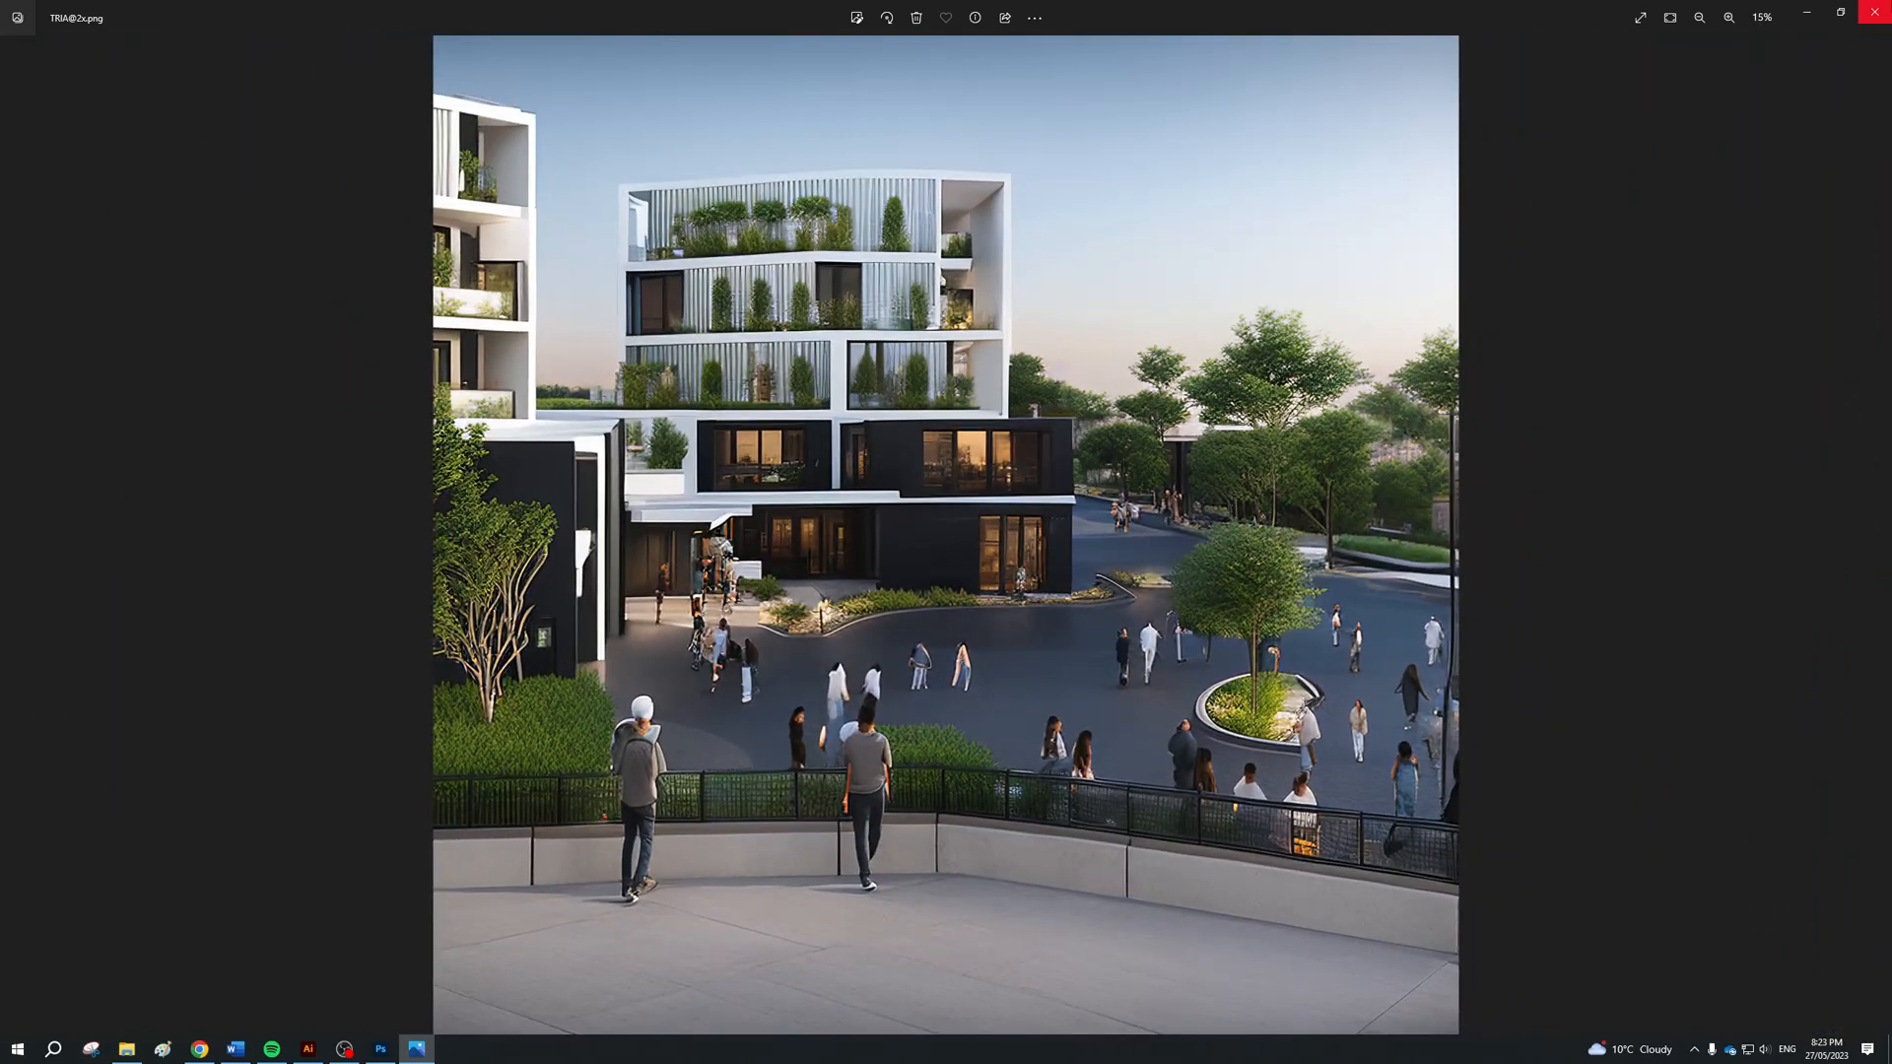
{"action": "left_click", "coordinate": [1876, 12]}
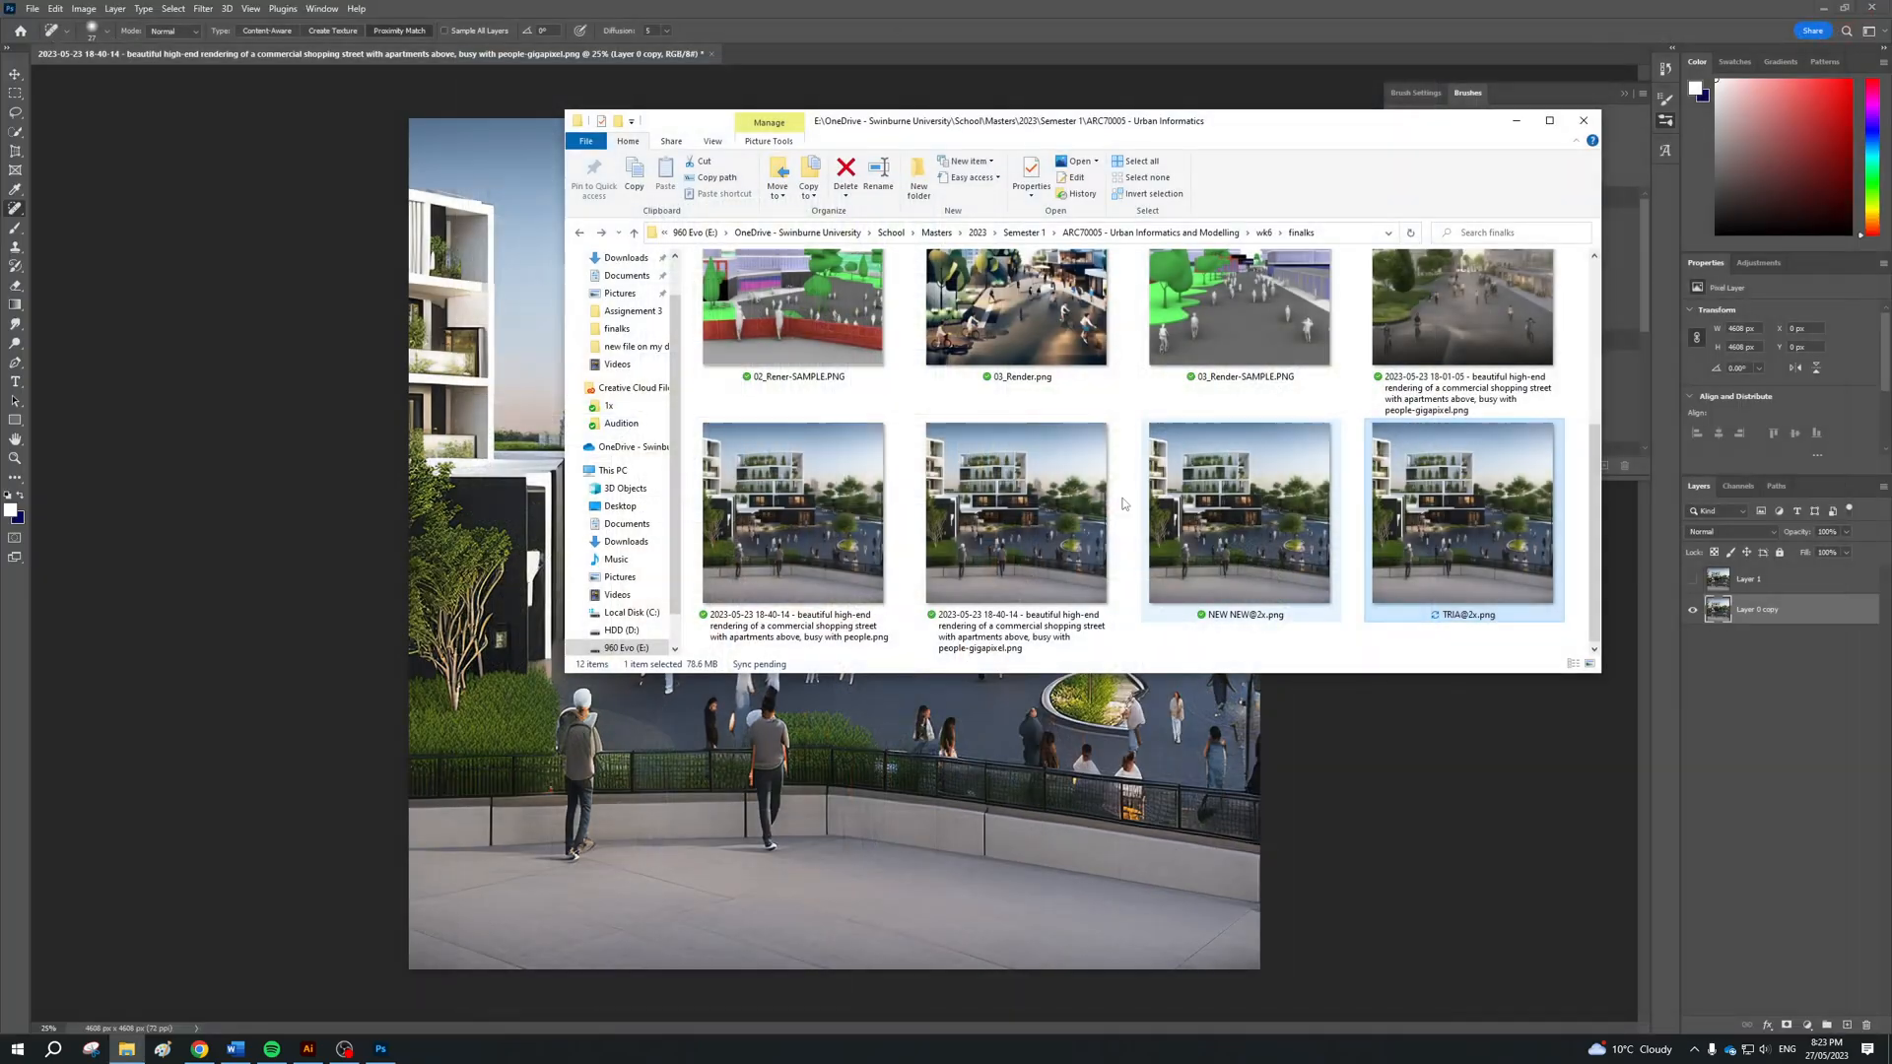
{"action": "left_click", "coordinate": [1583, 121]}
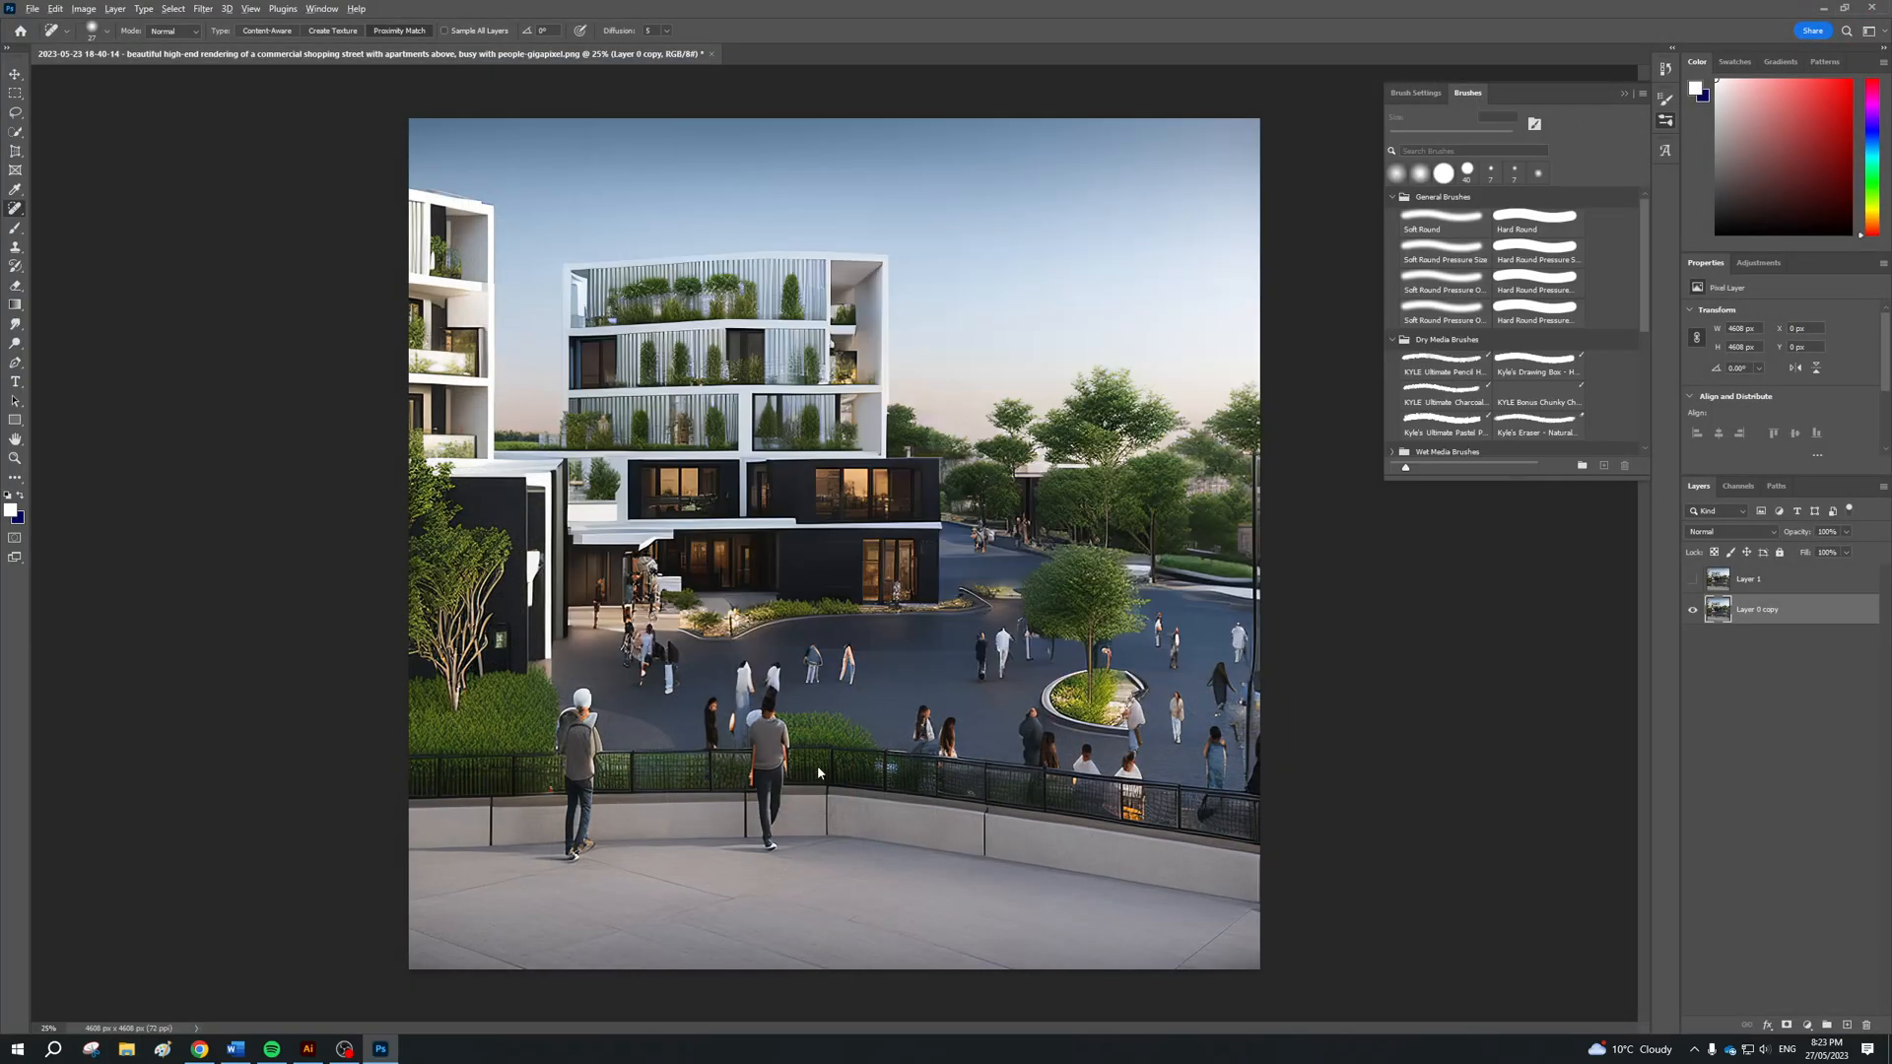
Switch to Illustrator to highlight the words "CONTENT AWARE" in the tutorial outline, and bring OBS to the front
{"action": "key", "text": "alt+Tab"}
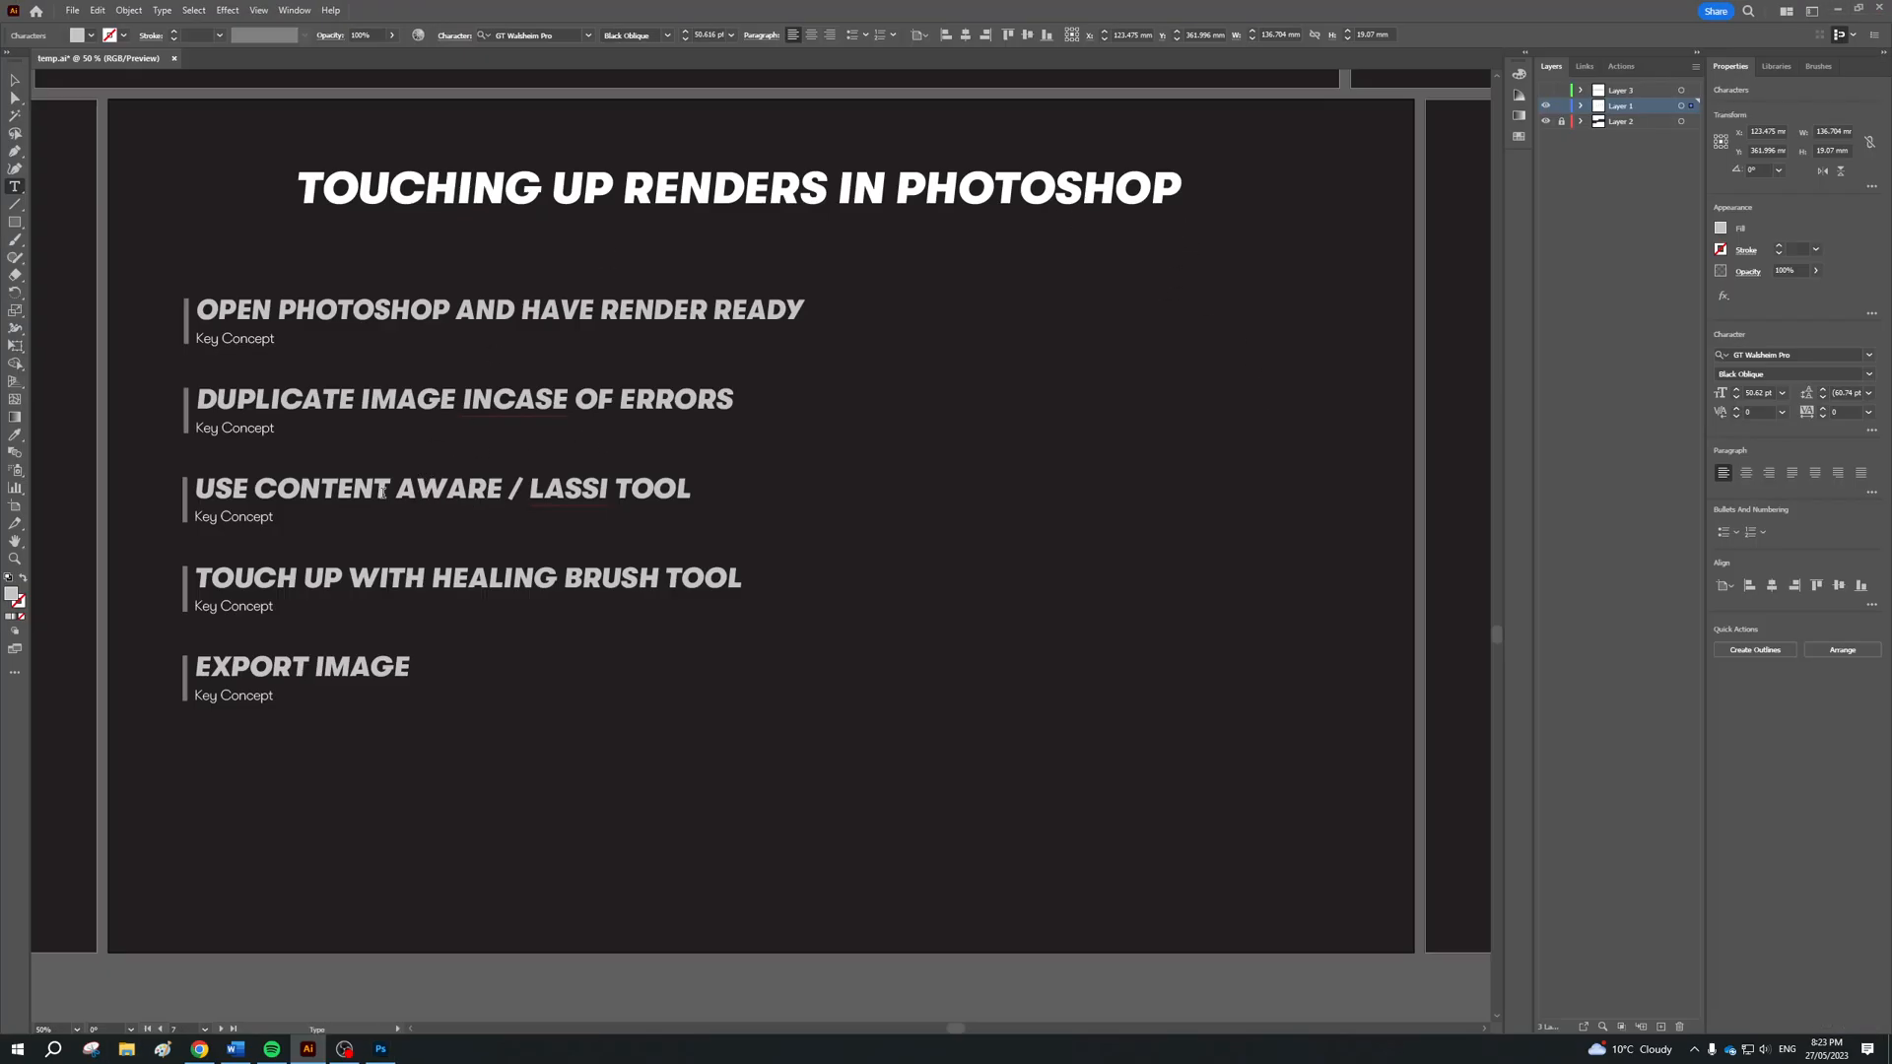
{"action": "left_click_drag", "start_coordinate": [255, 489], "coordinate": [508, 490]}
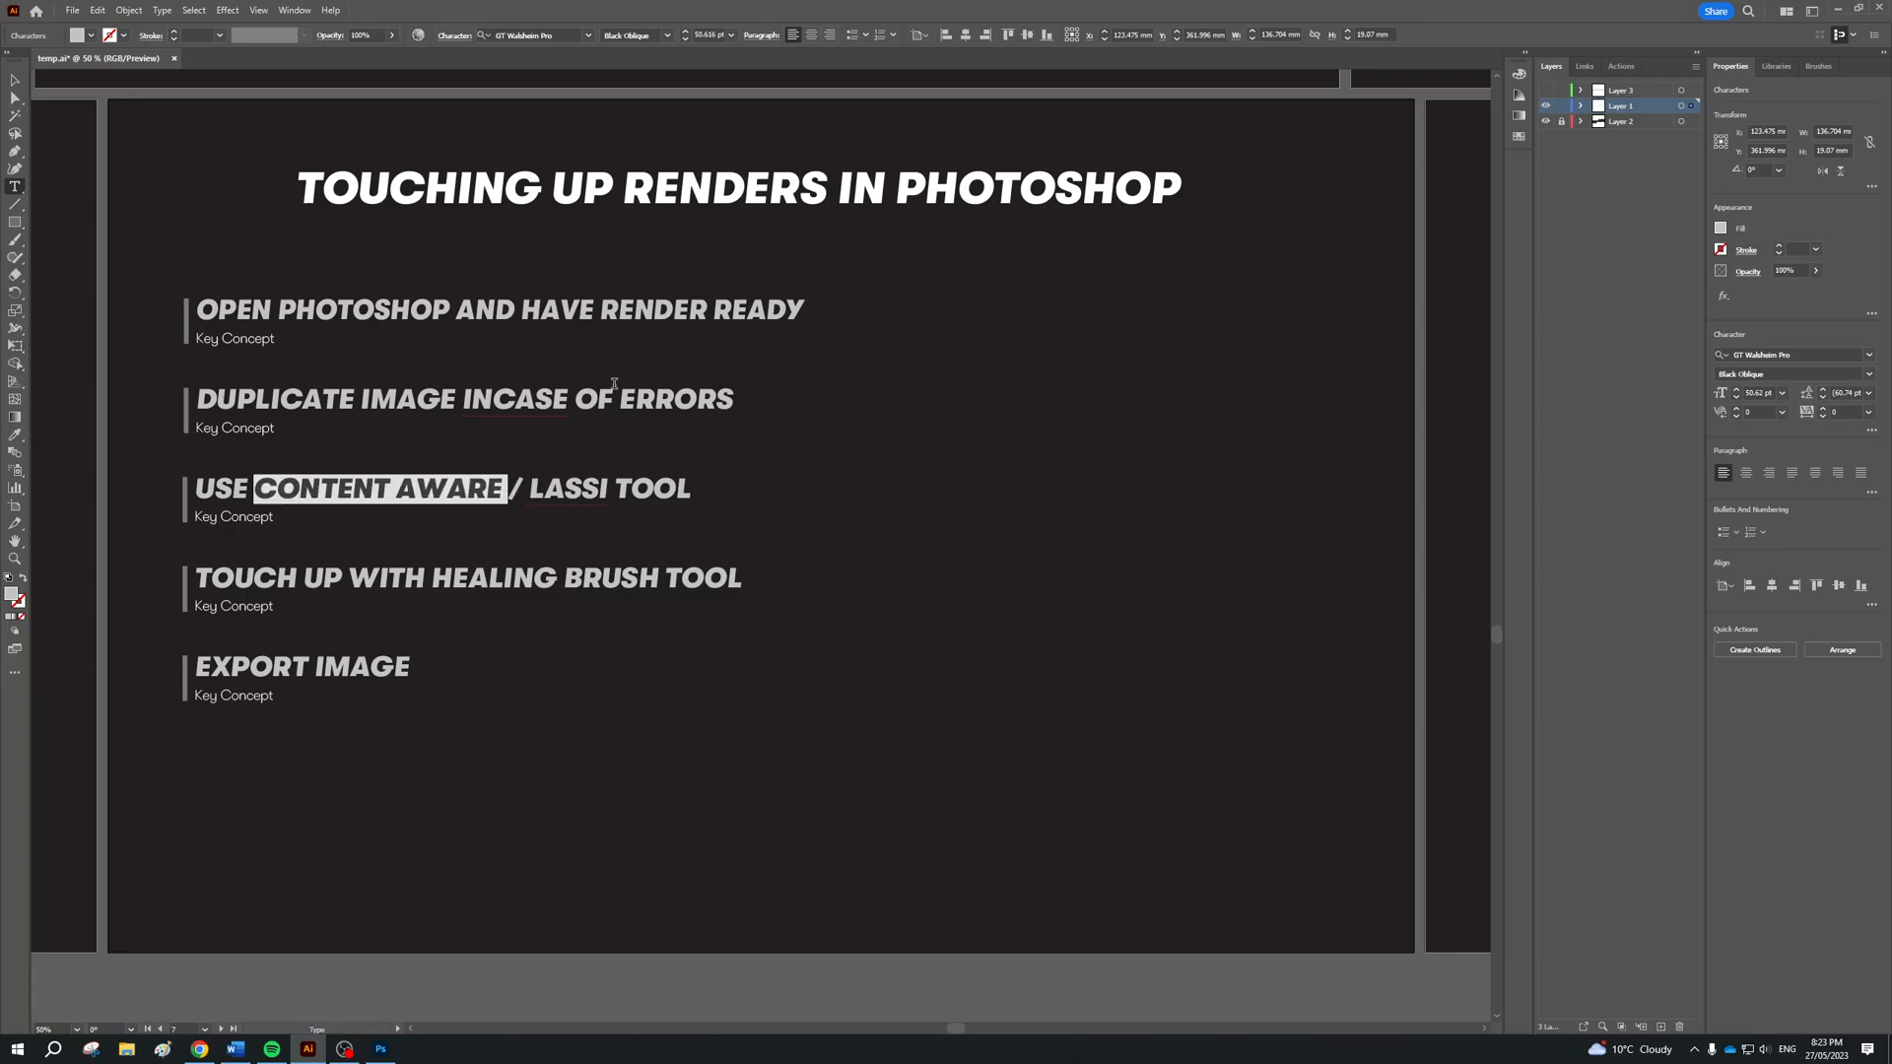
{"action": "key", "text": "alt+Tab"}
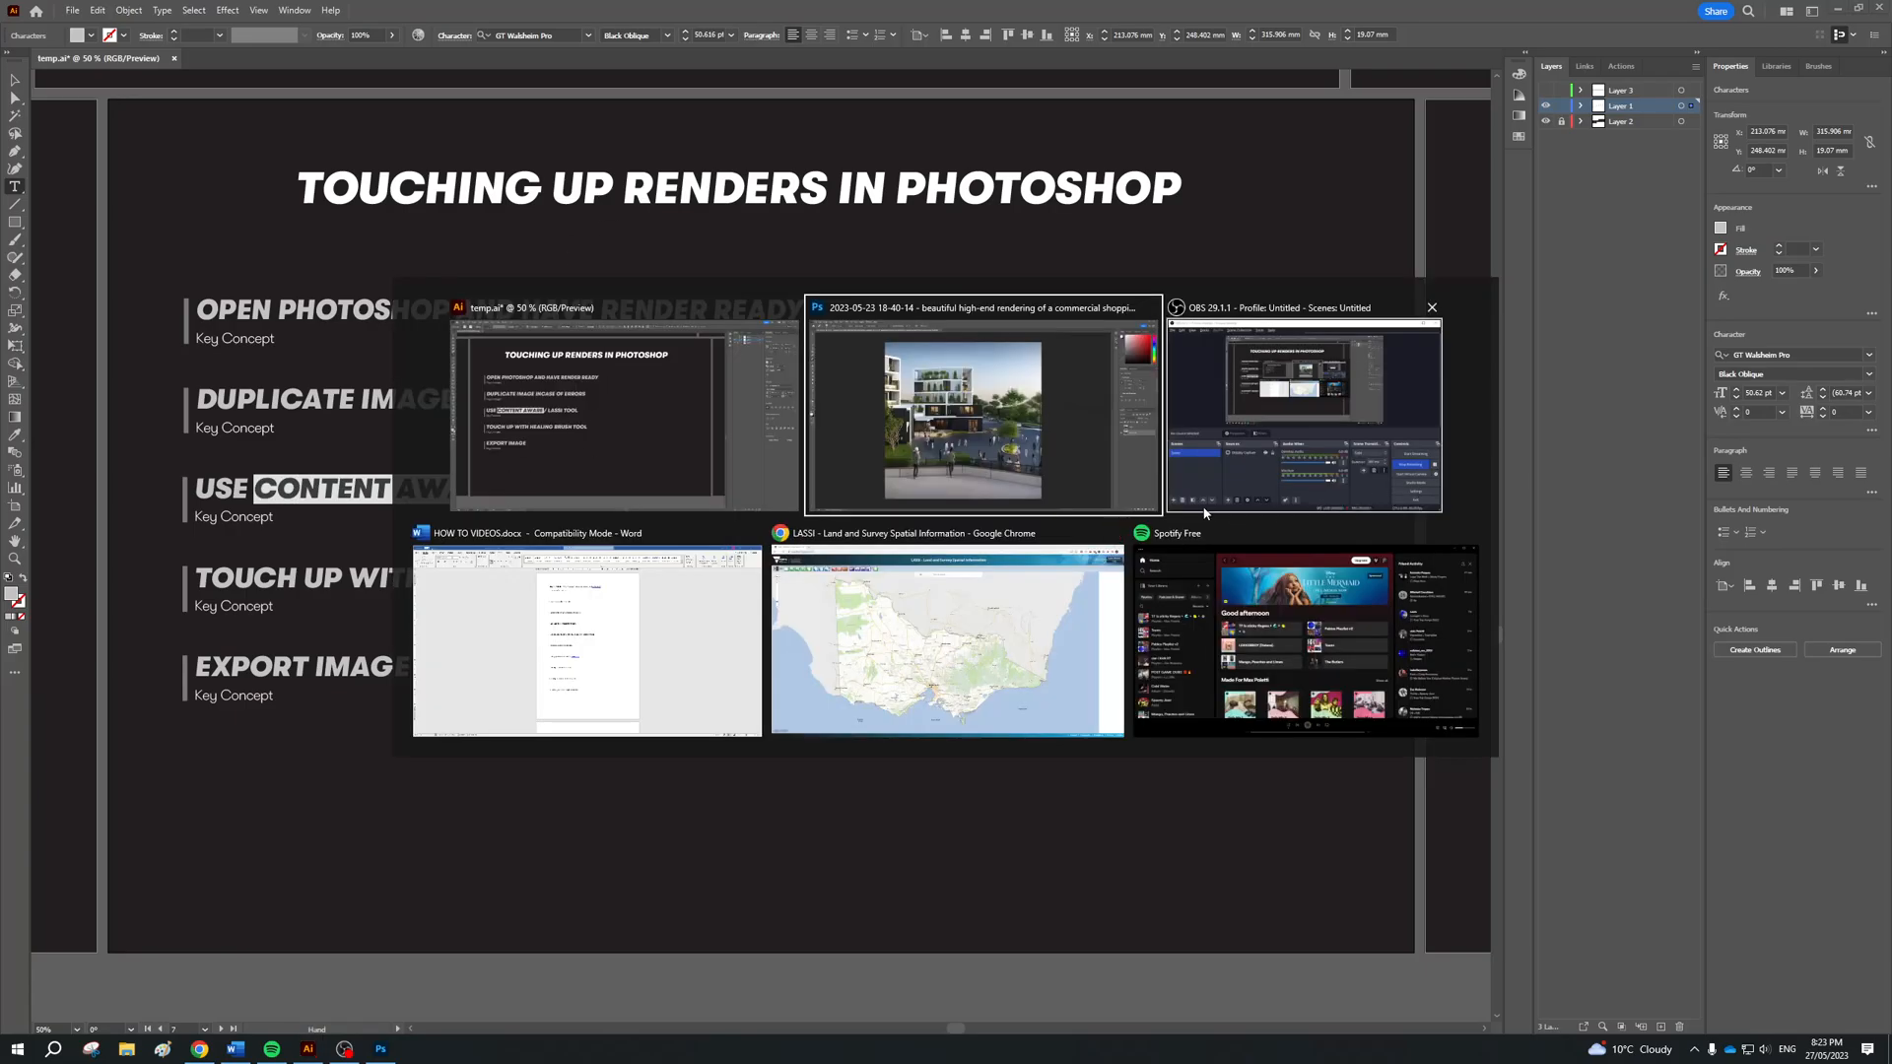
{"action": "left_click", "coordinate": [1222, 498]}
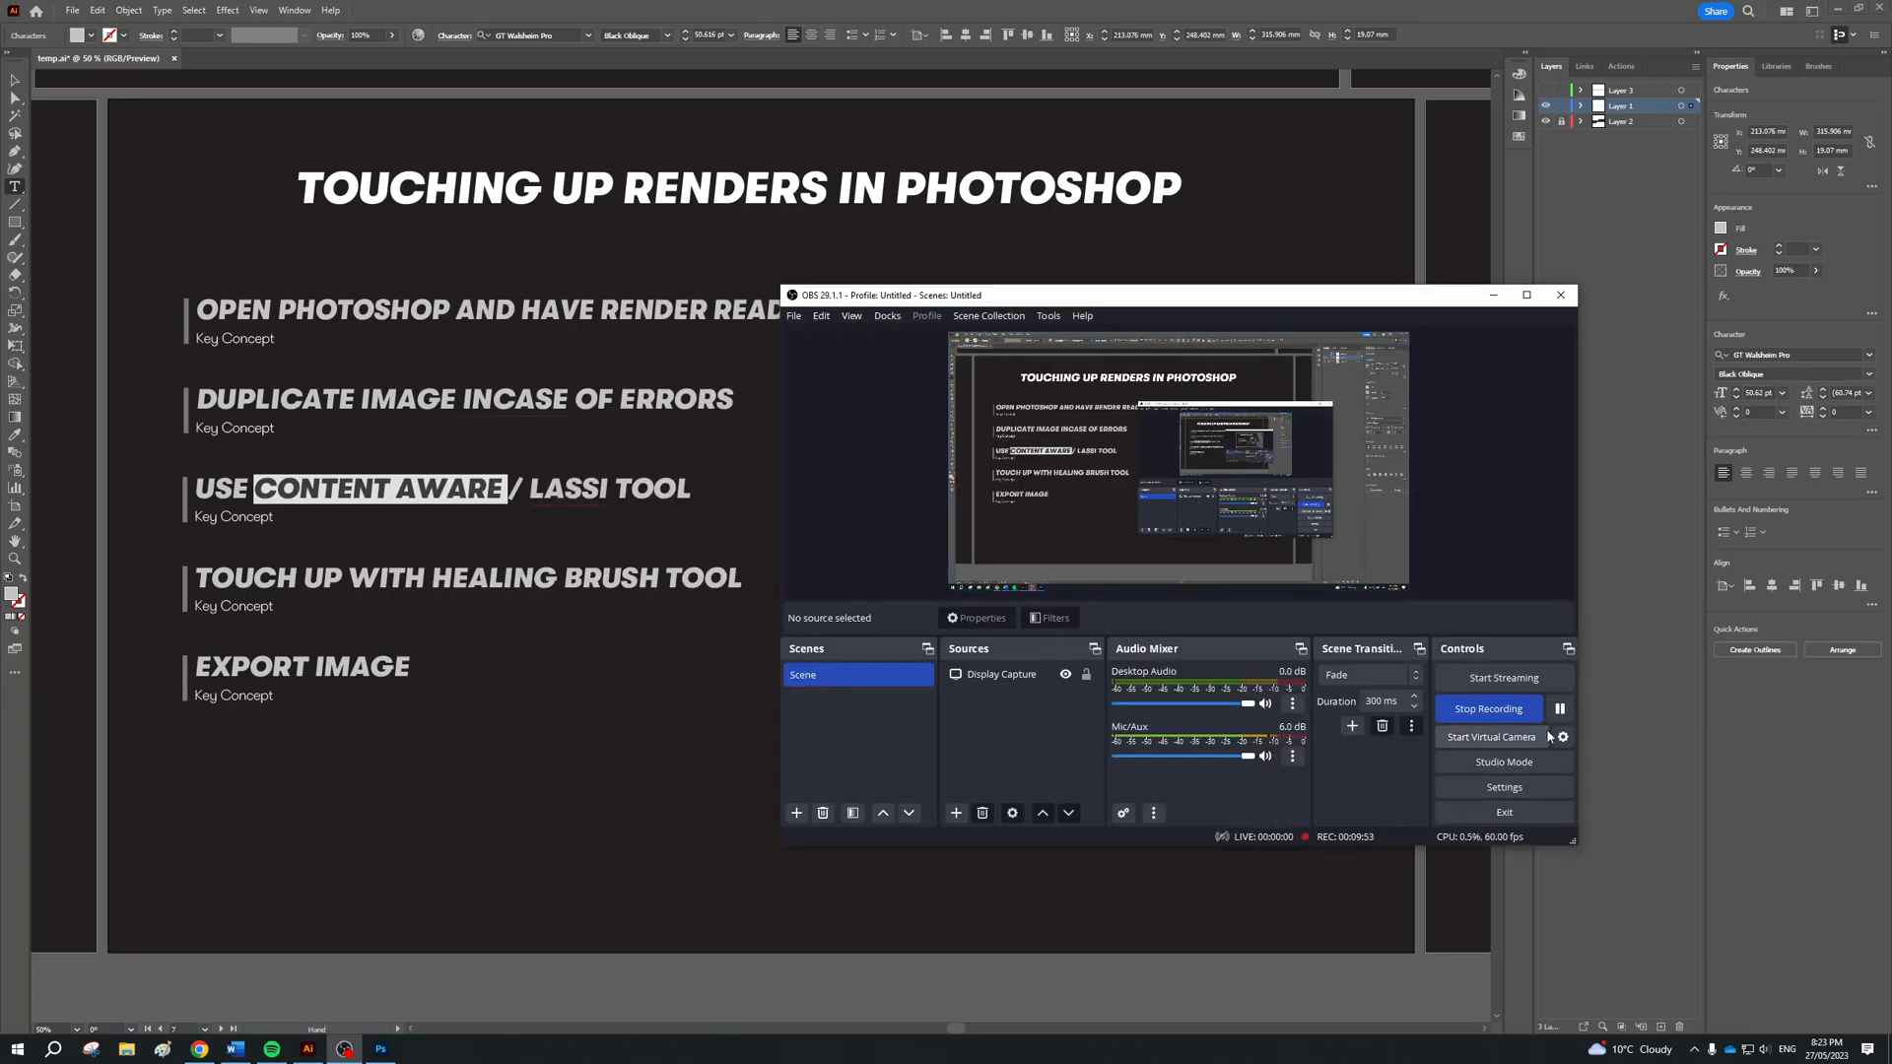